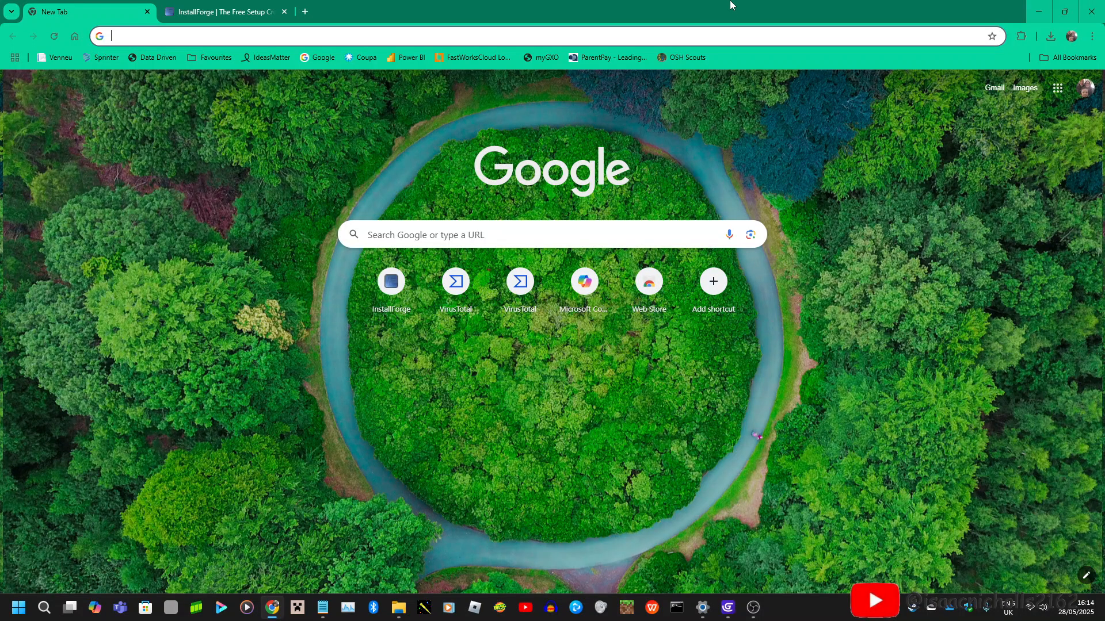
Launch InstallForge from the desktop, minimise it, and return to the InstallForge website in the maximised Chrome window.
{"action": "left_click_drag", "start_coordinate": [731, 4], "coordinate": [773, 267]}
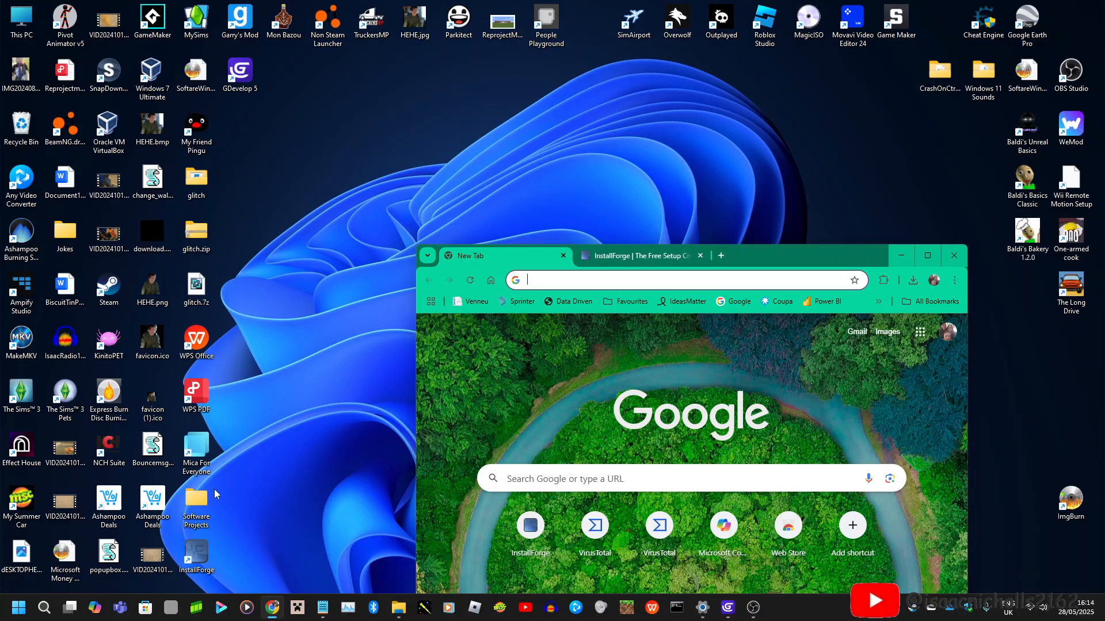
{"action": "left_click", "coordinate": [201, 545]}
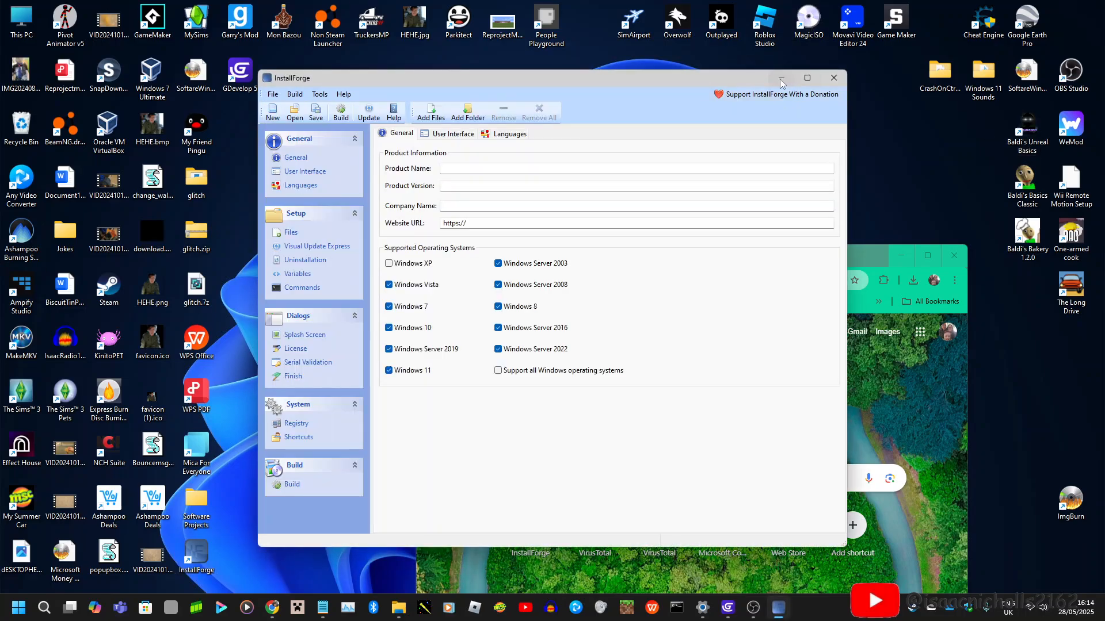
{"action": "left_click", "coordinate": [781, 79]}
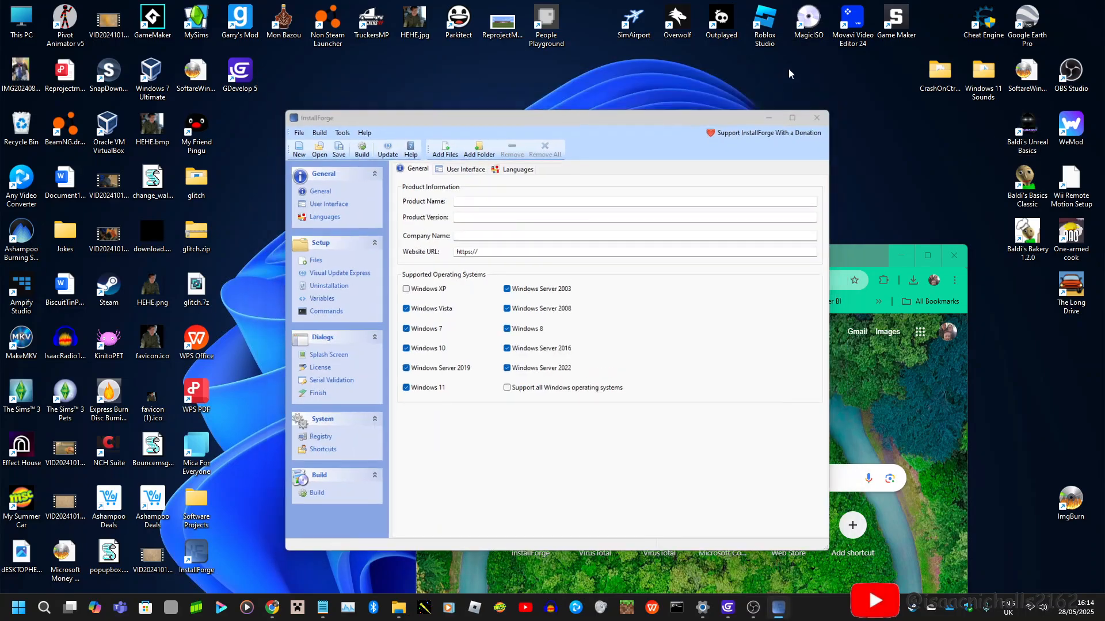
{"action": "left_click_drag", "start_coordinate": [840, 256], "coordinate": [752, 17]}
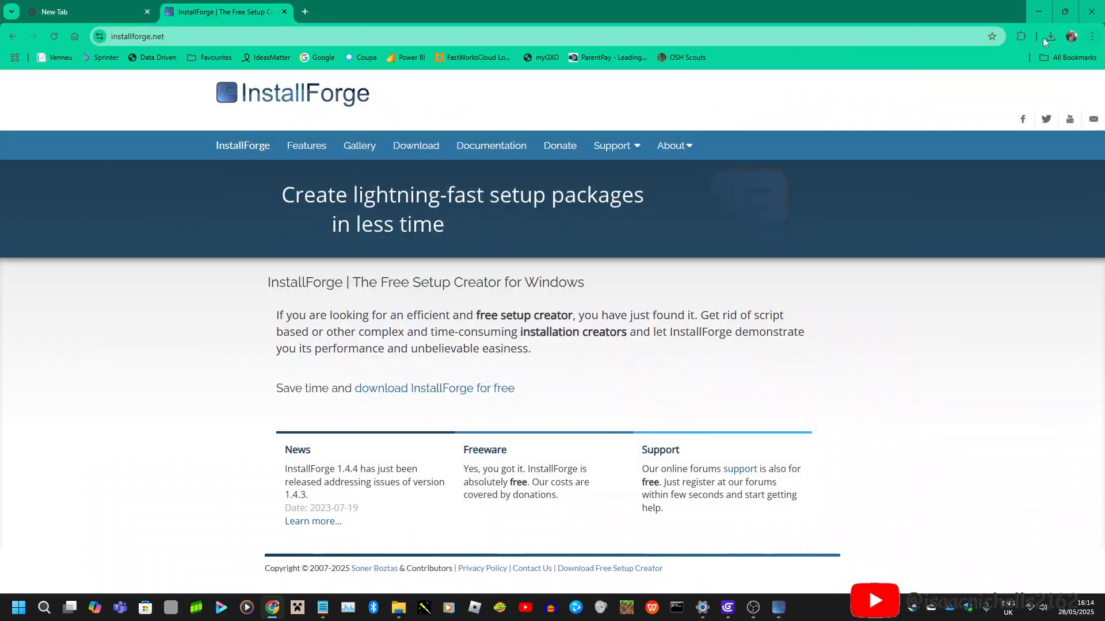
Check the browser's recent download history for the IFSetup.exe entry.
{"action": "left_click", "coordinate": [1055, 33]}
{"action": "left_click", "coordinate": [739, 208]}
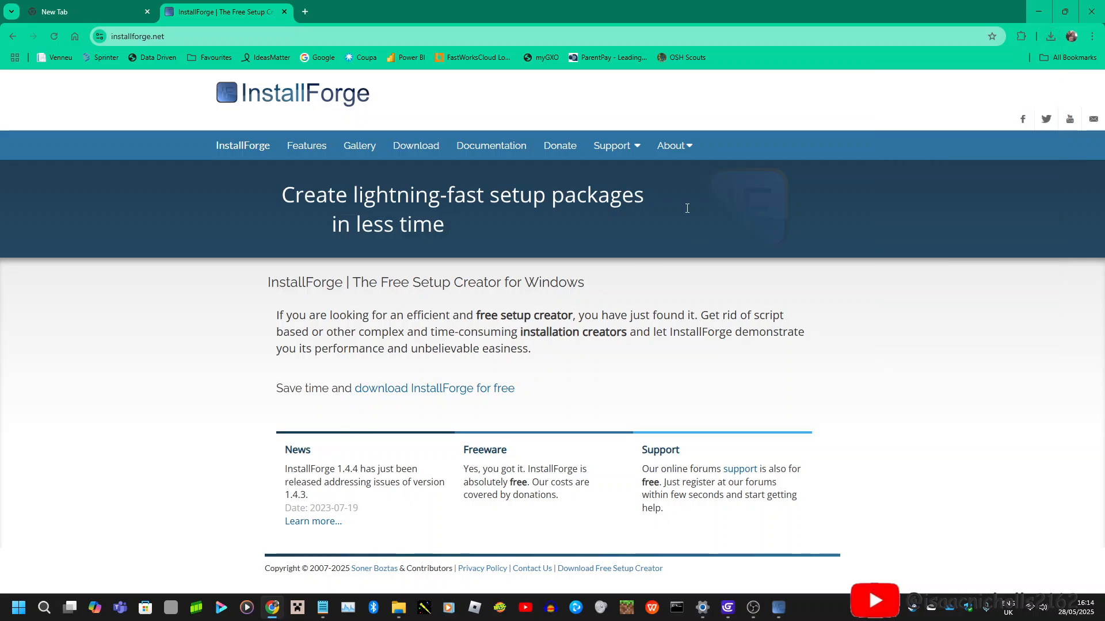
{"action": "left_click", "coordinate": [1054, 36]}
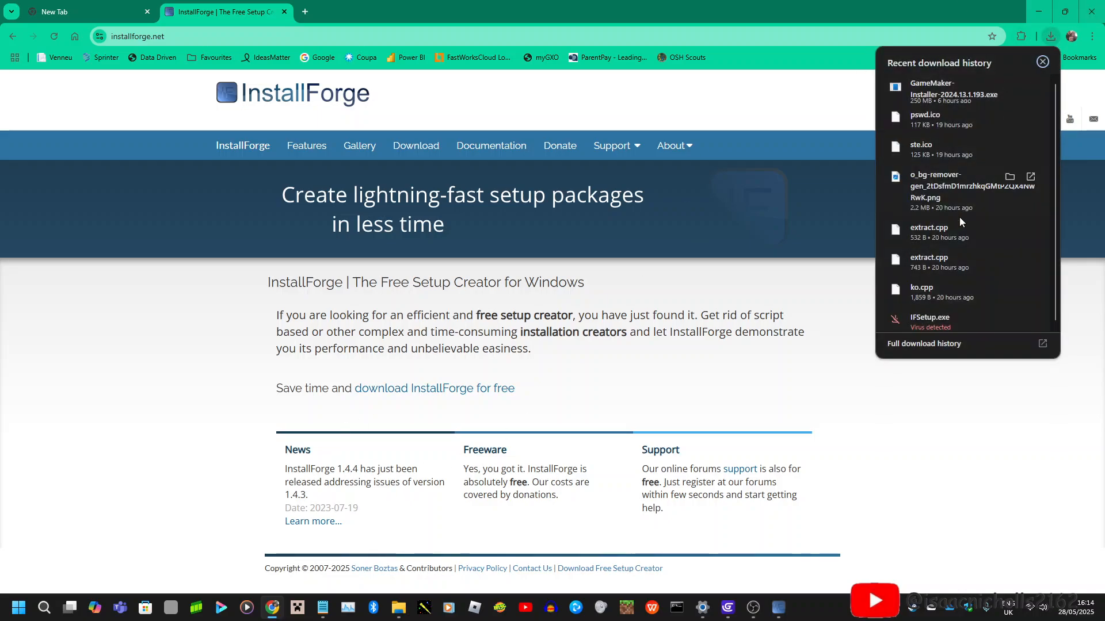
{"action": "scroll", "coordinate": [985, 257], "scroll_direction": "down", "scroll_amount": 1}
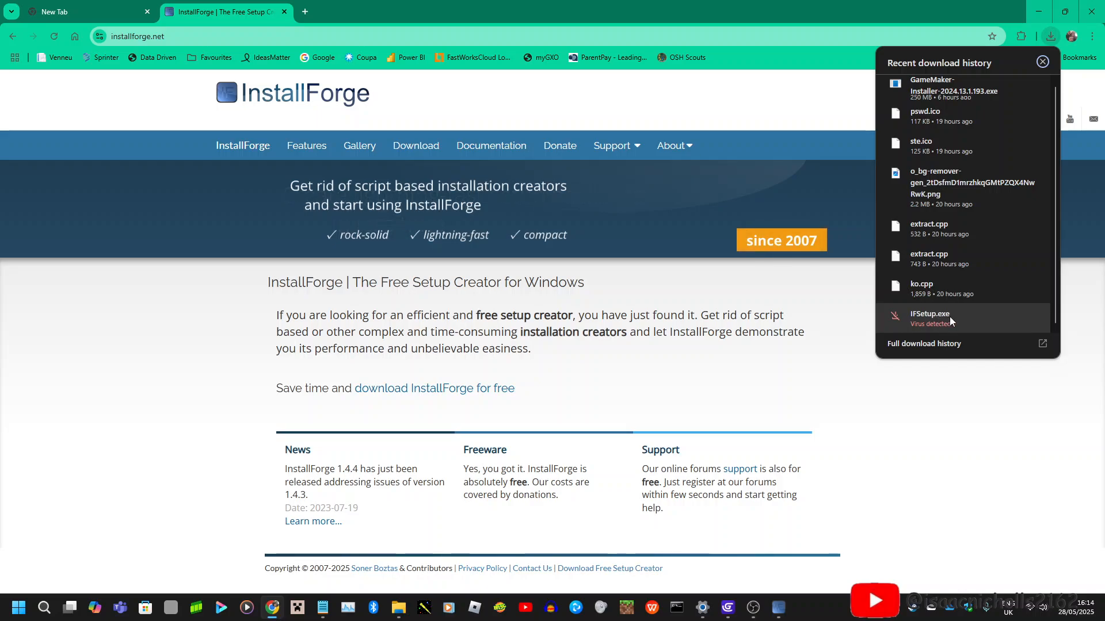
{"action": "left_click", "coordinate": [104, 326]}
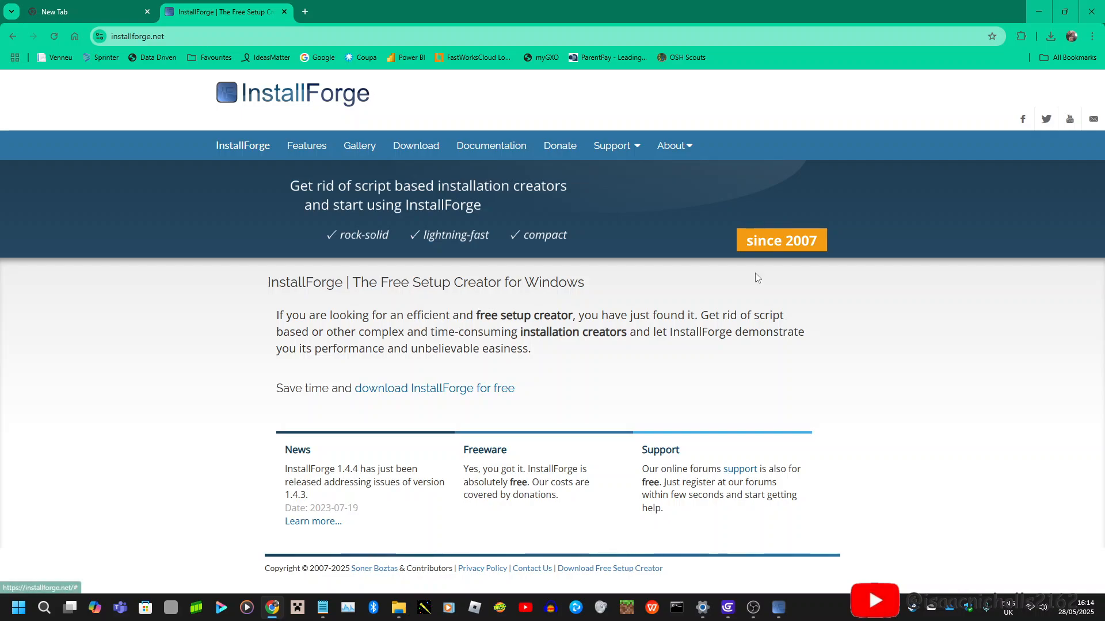
Download the InstallForge 1.4.4 setup from the website, saving IFSetup.exe in the Downloads folder.
{"action": "left_click", "coordinate": [451, 390]}
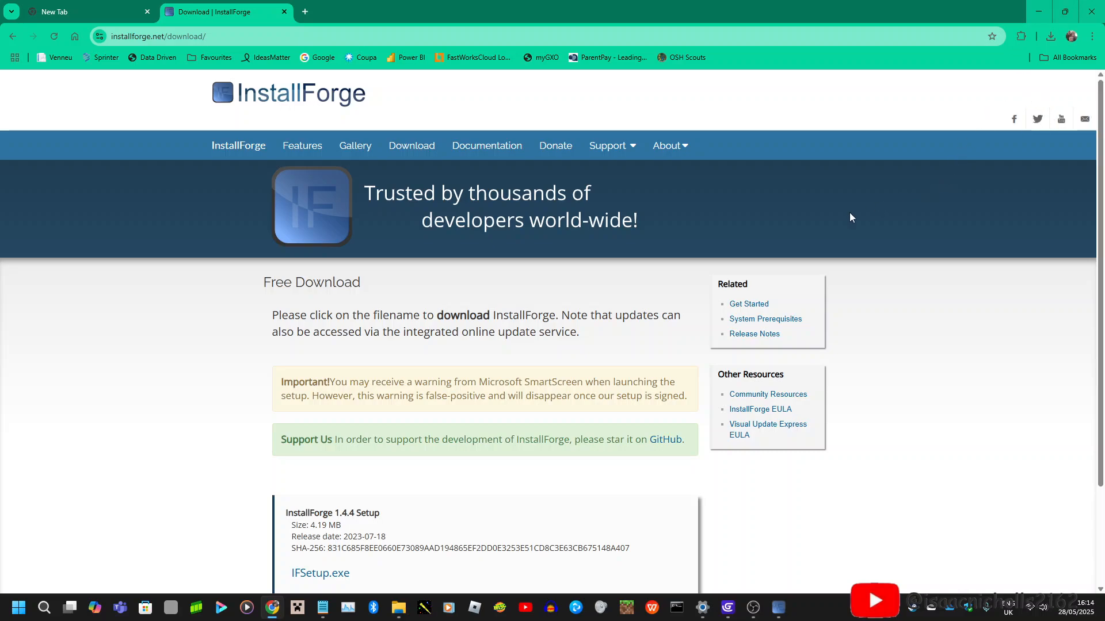
{"action": "scroll", "coordinate": [227, 500], "scroll_direction": "down", "scroll_amount": 2}
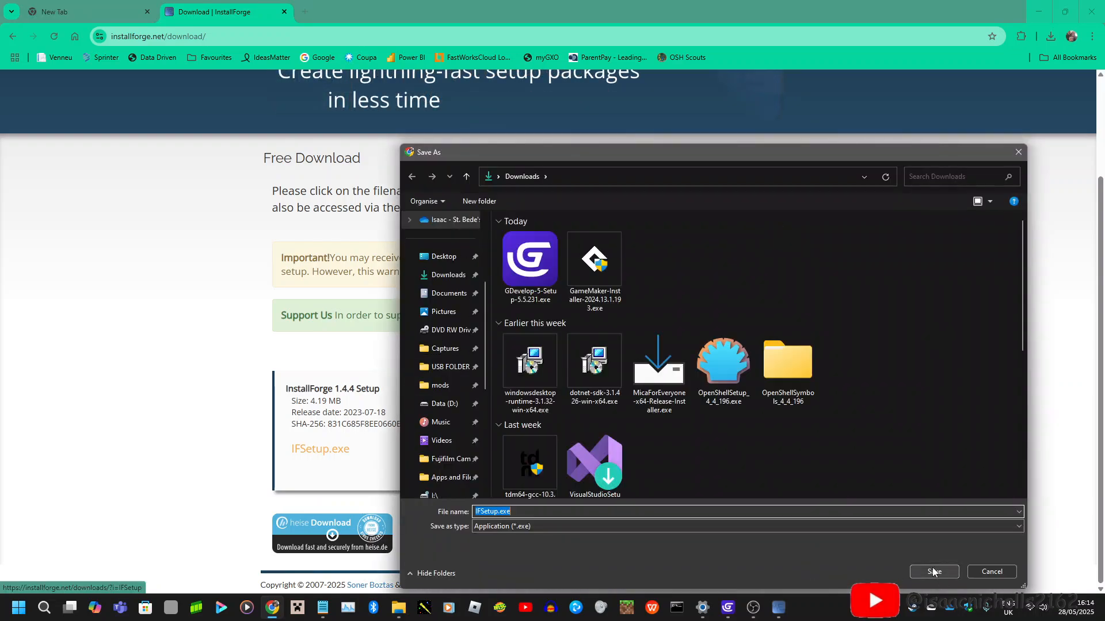
{"action": "left_click", "coordinate": [942, 575]}
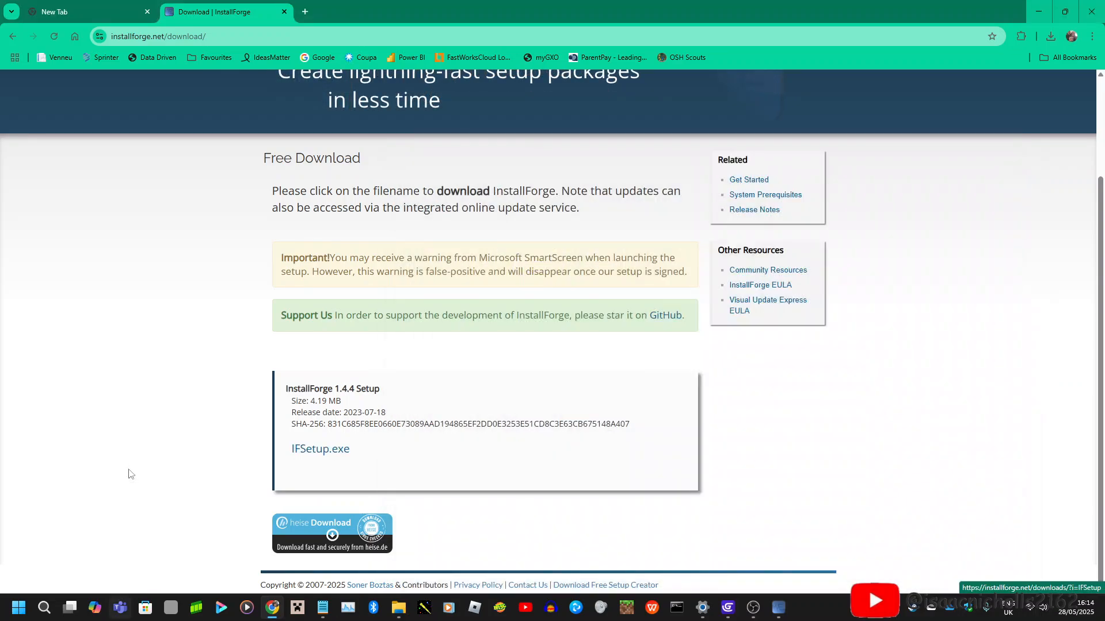
Check the status of the IFSetup.exe download and review McAfee's threat details for it.
{"action": "left_click", "coordinate": [1050, 37]}
{"action": "left_click", "coordinate": [1048, 37]}
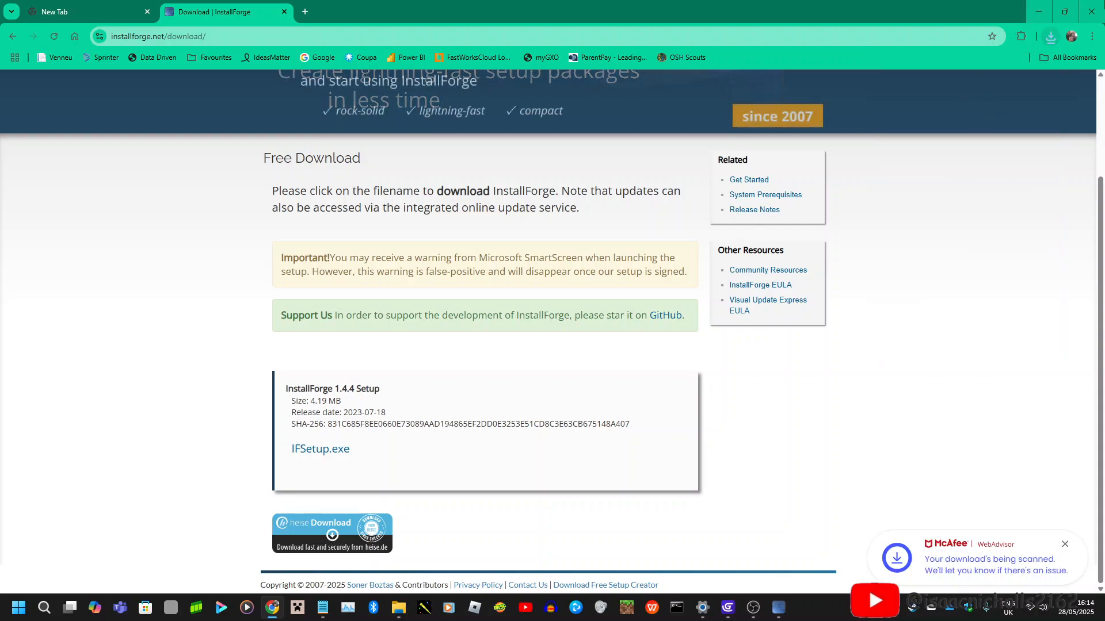
{"action": "left_click", "coordinate": [1047, 36]}
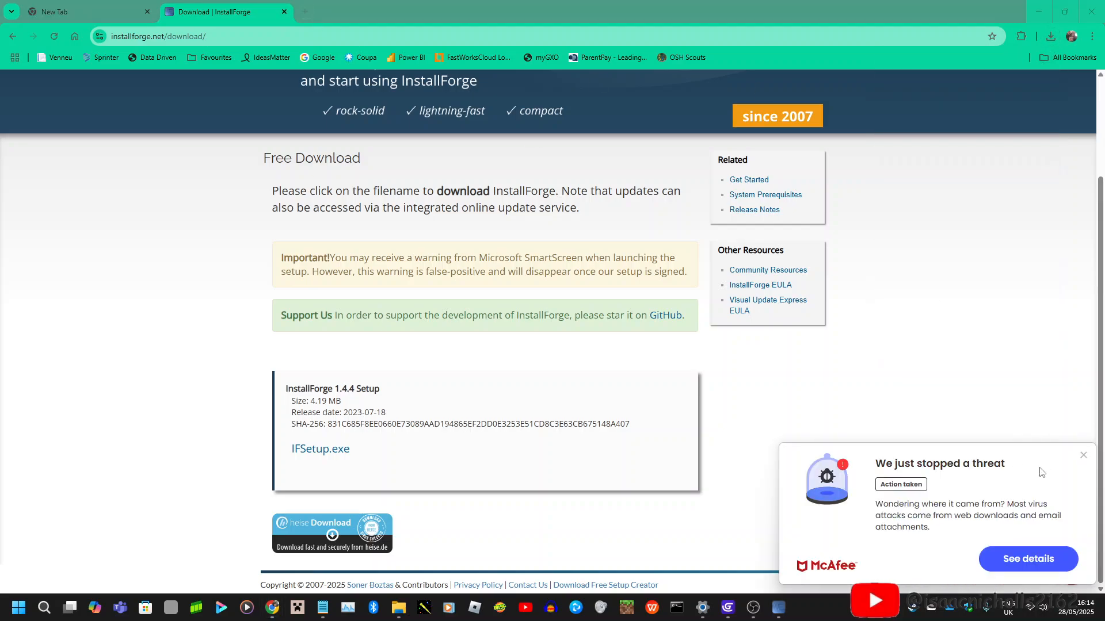
{"action": "left_click", "coordinate": [1043, 555]}
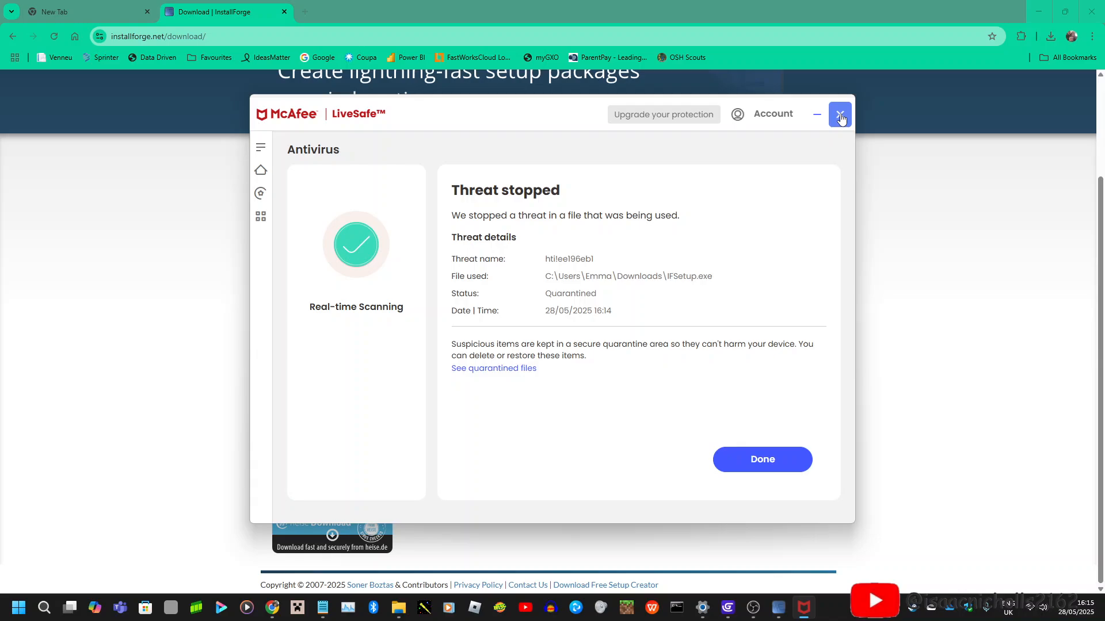
{"action": "left_click", "coordinate": [840, 118]}
Close the InstallForge download page, minimise the browser, and switch to the InstallForge program.
{"action": "left_click", "coordinate": [95, 5]}
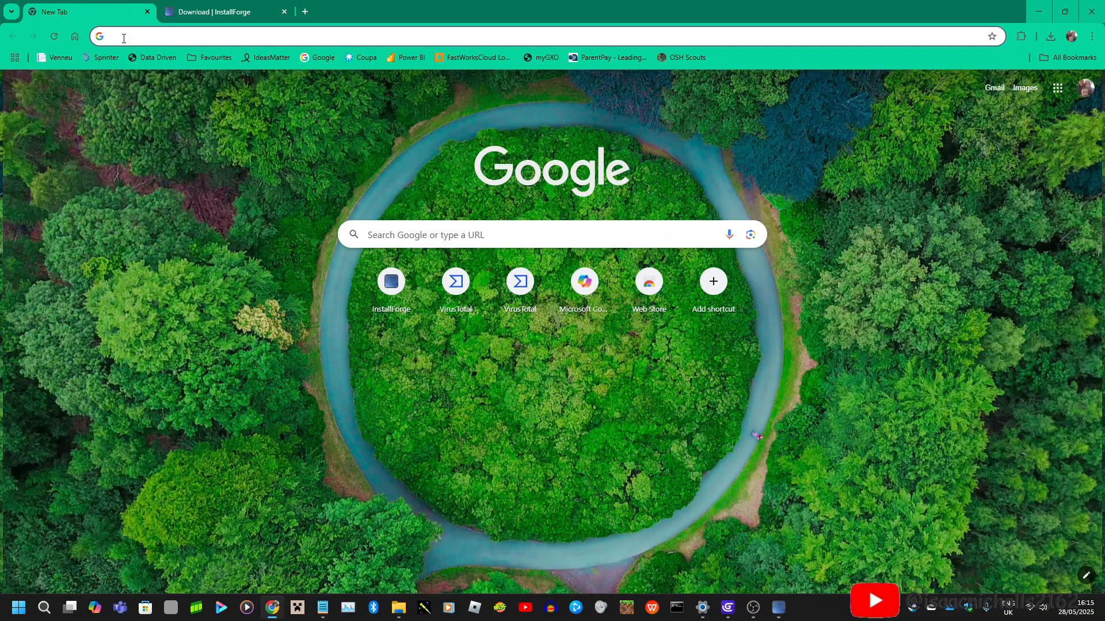
{"action": "left_click", "coordinate": [284, 11]}
{"action": "left_click", "coordinate": [1039, 12]}
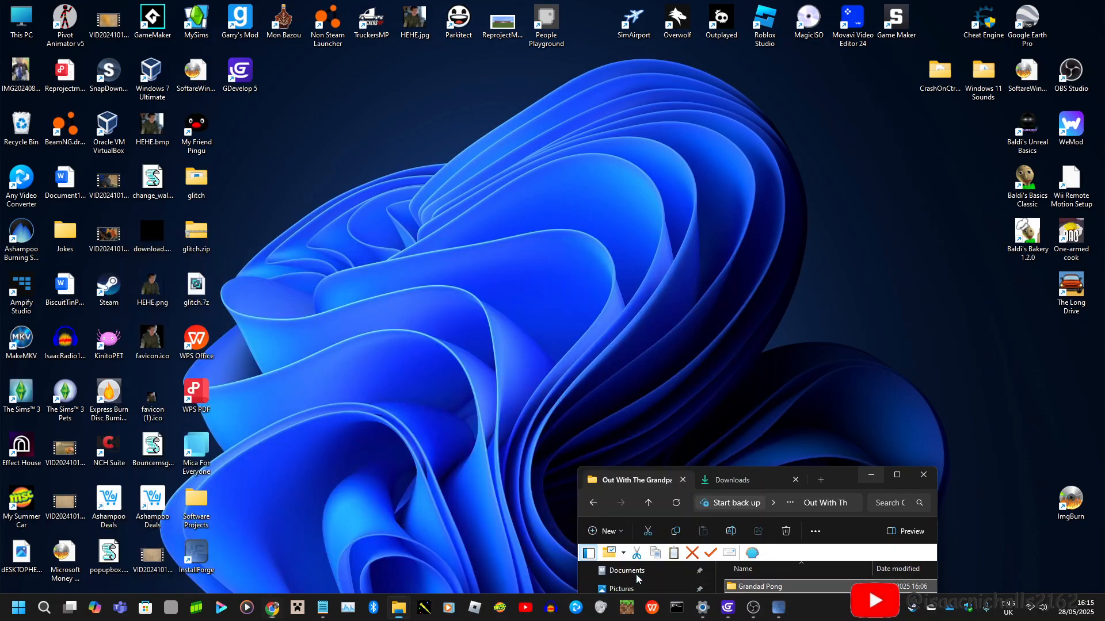
{"action": "left_click", "coordinate": [778, 607]}
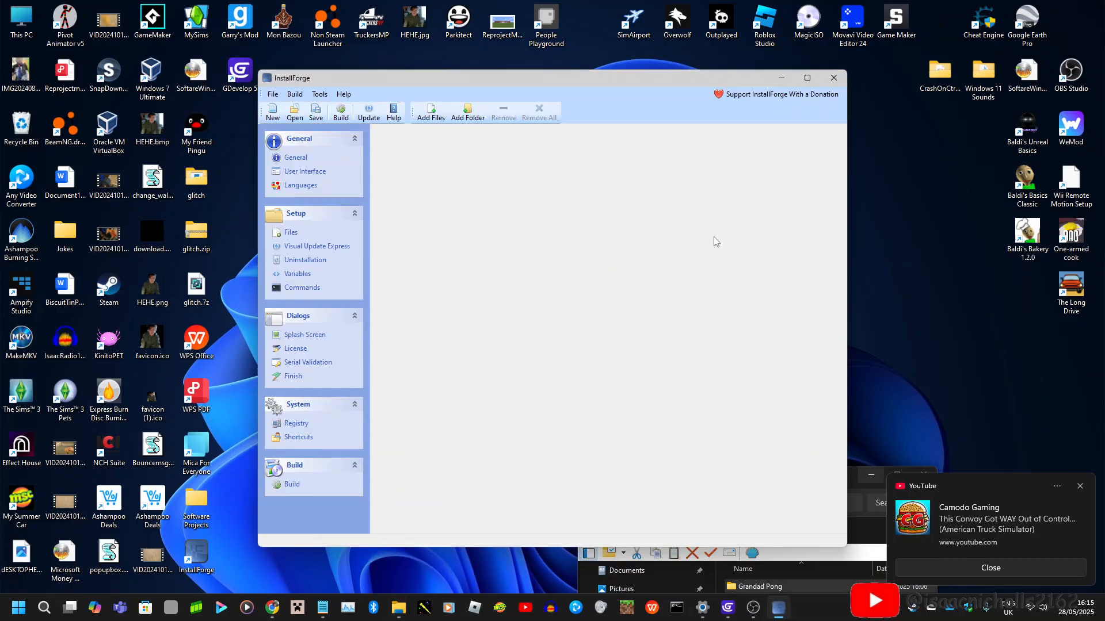
{"action": "left_click", "coordinate": [1080, 486]}
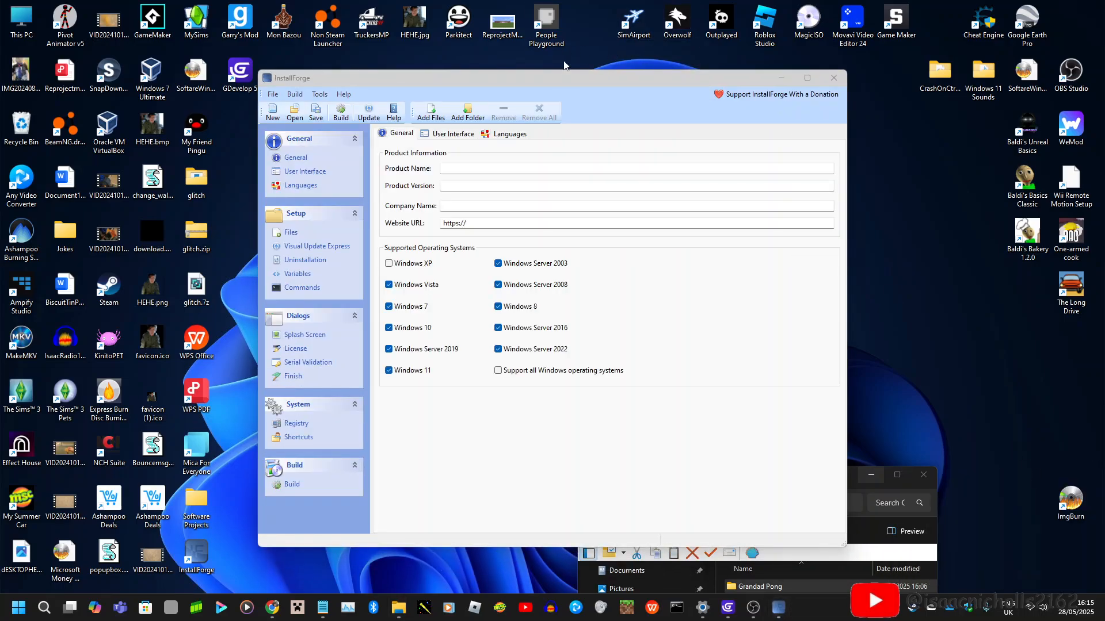
{"action": "left_click_drag", "start_coordinate": [571, 85], "coordinate": [620, 72]}
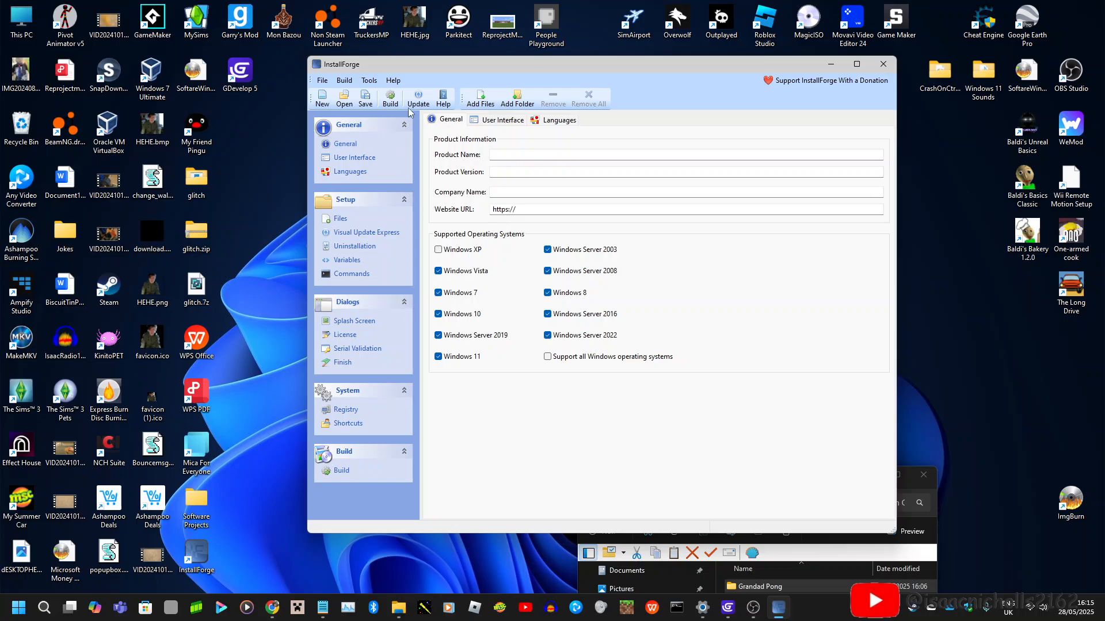
Open the project Pack 1 template.ifp from the Install Forge Project Files folder in Software Projects.
{"action": "left_click", "coordinate": [344, 98]}
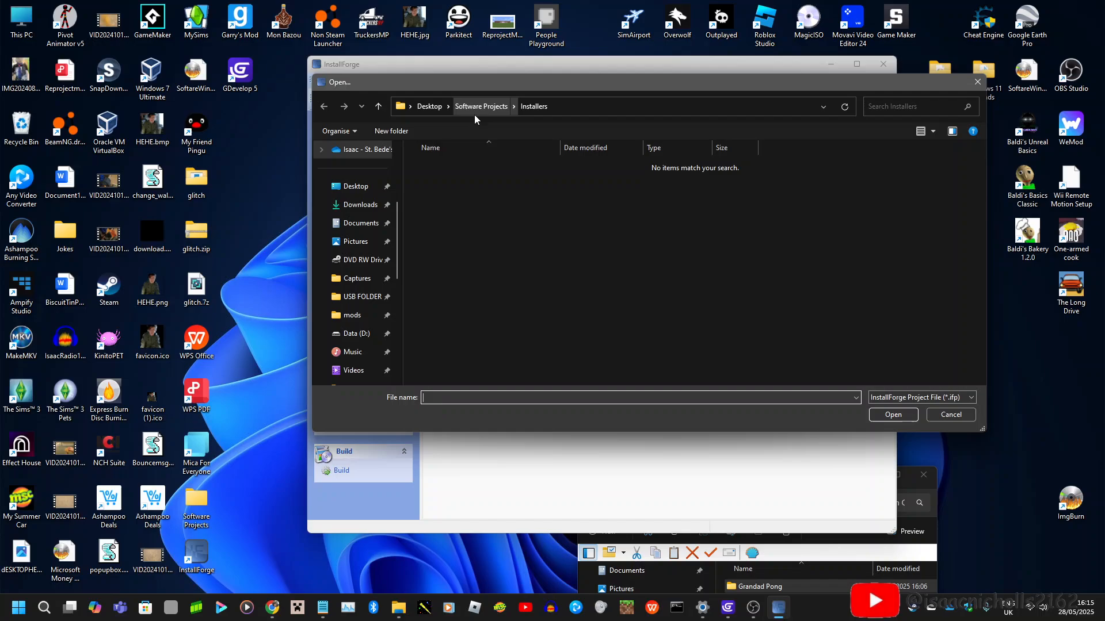
{"action": "left_click", "coordinate": [471, 107]}
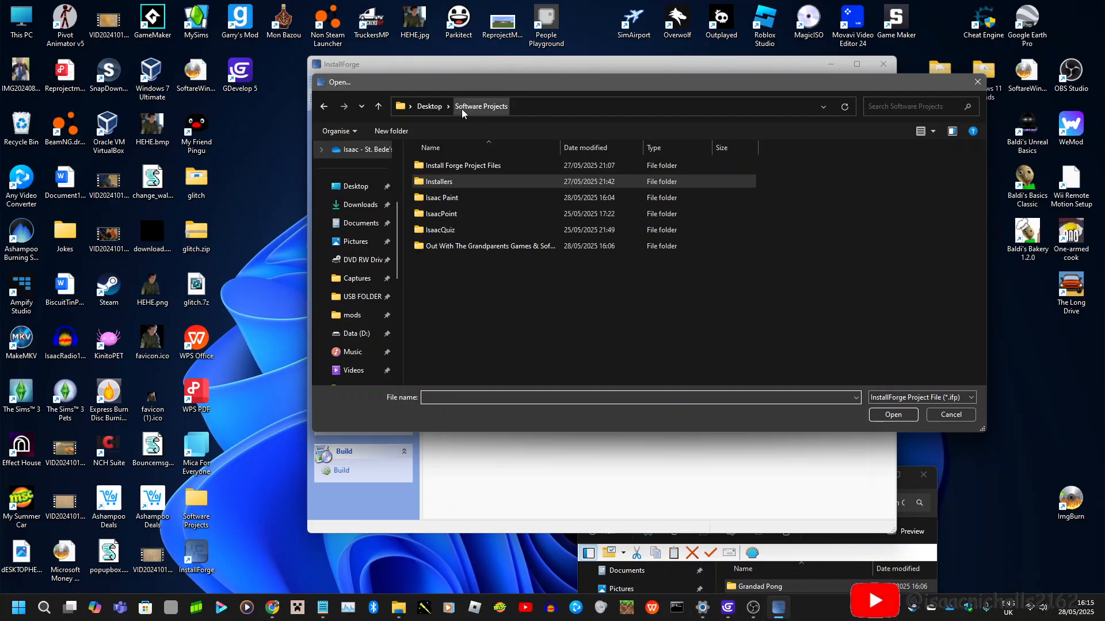
{"action": "double_click", "coordinate": [453, 163]}
{"action": "double_click", "coordinate": [454, 162]}
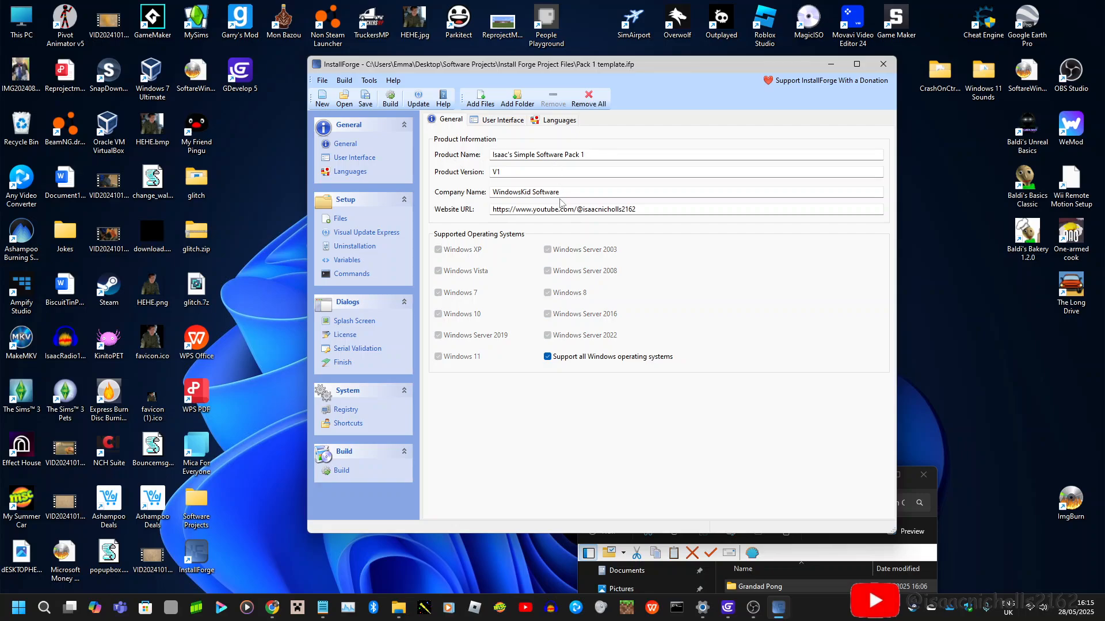
Set the product name to "Out With The Grandparent- Grandad Ping Pong" and clear the website URL.
{"action": "triple_click", "coordinate": [545, 197]}
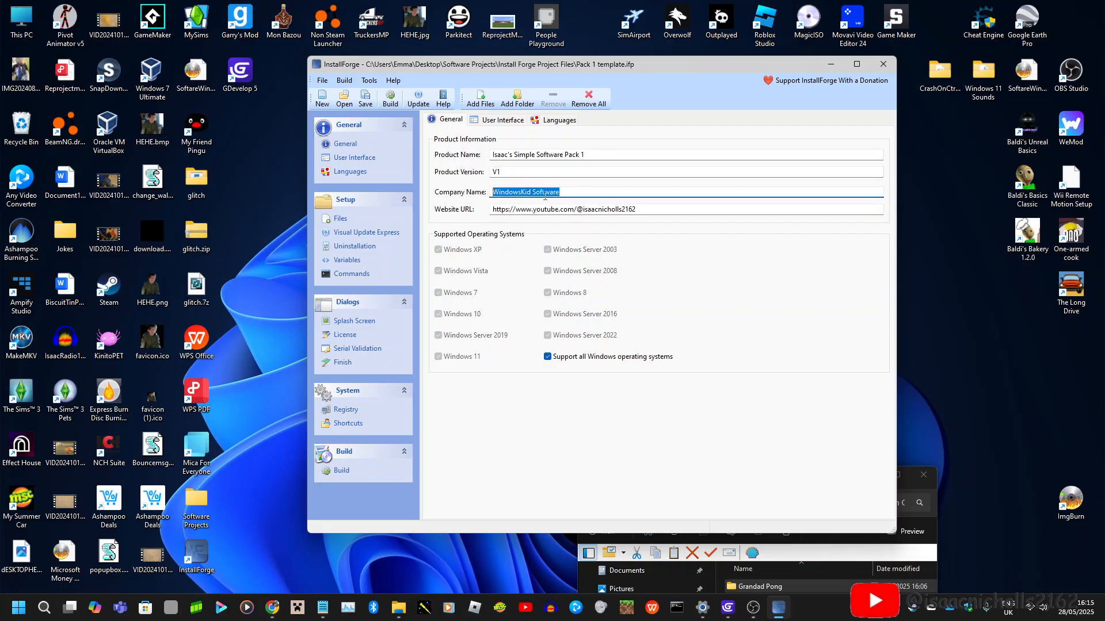
{"action": "triple_click", "coordinate": [610, 154]}
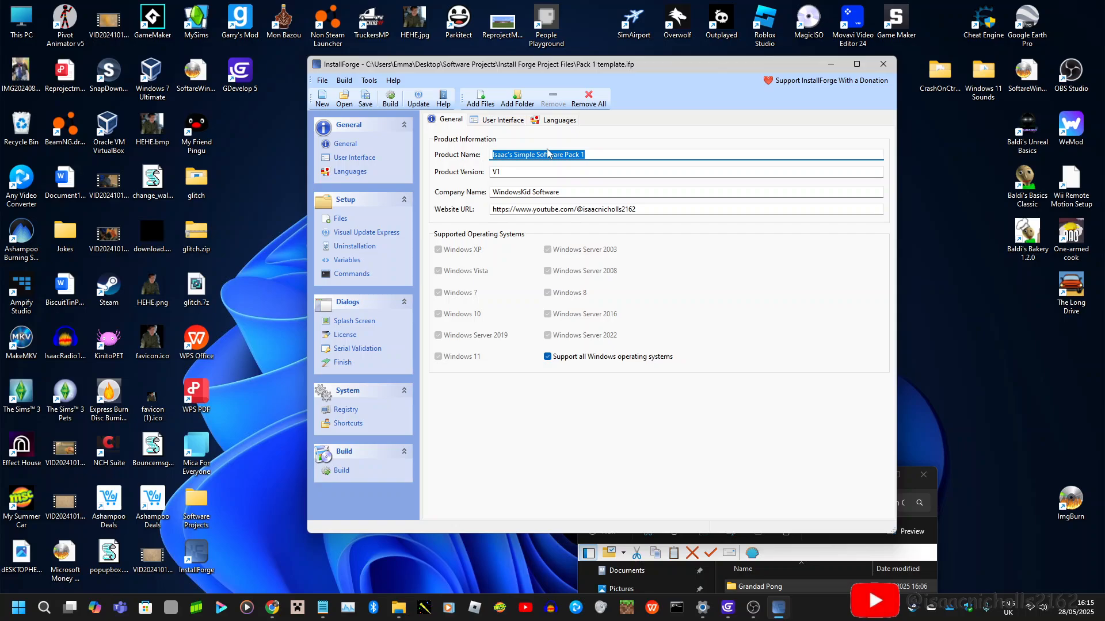
{"action": "key", "text": "BackSpace"}
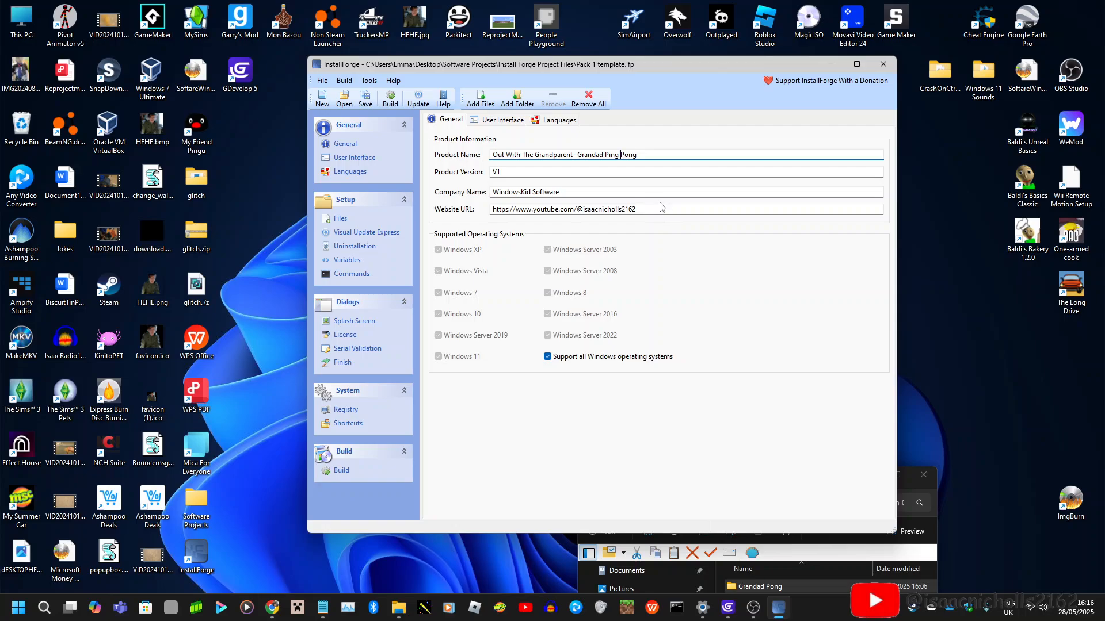
{"action": "left_click_drag", "start_coordinate": [664, 208], "coordinate": [492, 209]}
{"action": "key", "text": "BackSpace"}
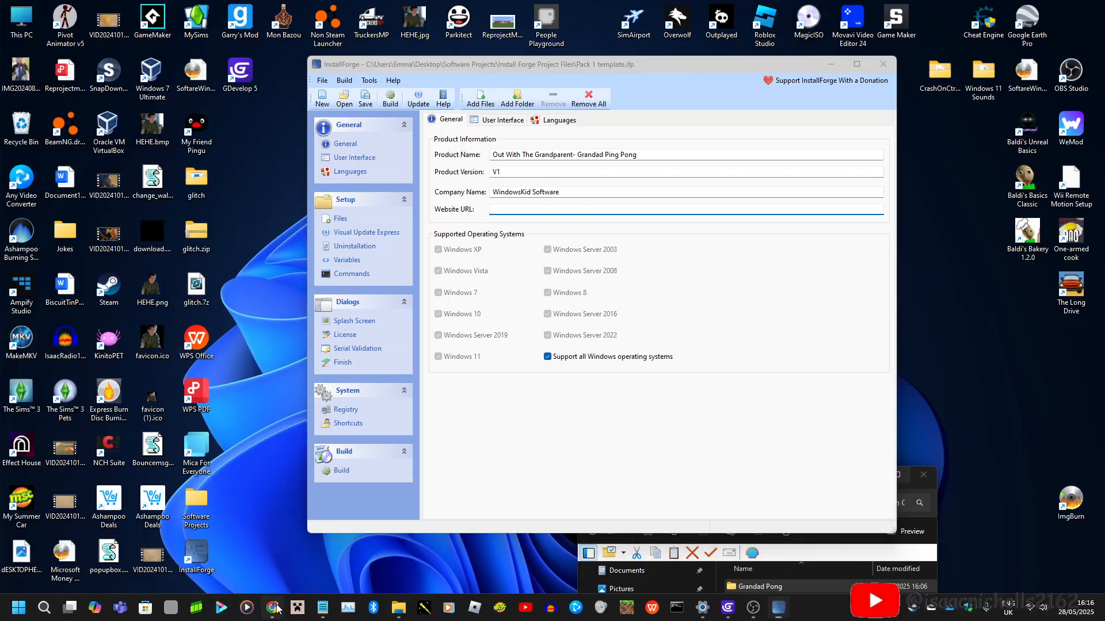
Switch to Chrome and open the Out With The Grandparents YouTube channel from the WindowsKid channel's list of other channels.
{"action": "left_click", "coordinate": [272, 607]}
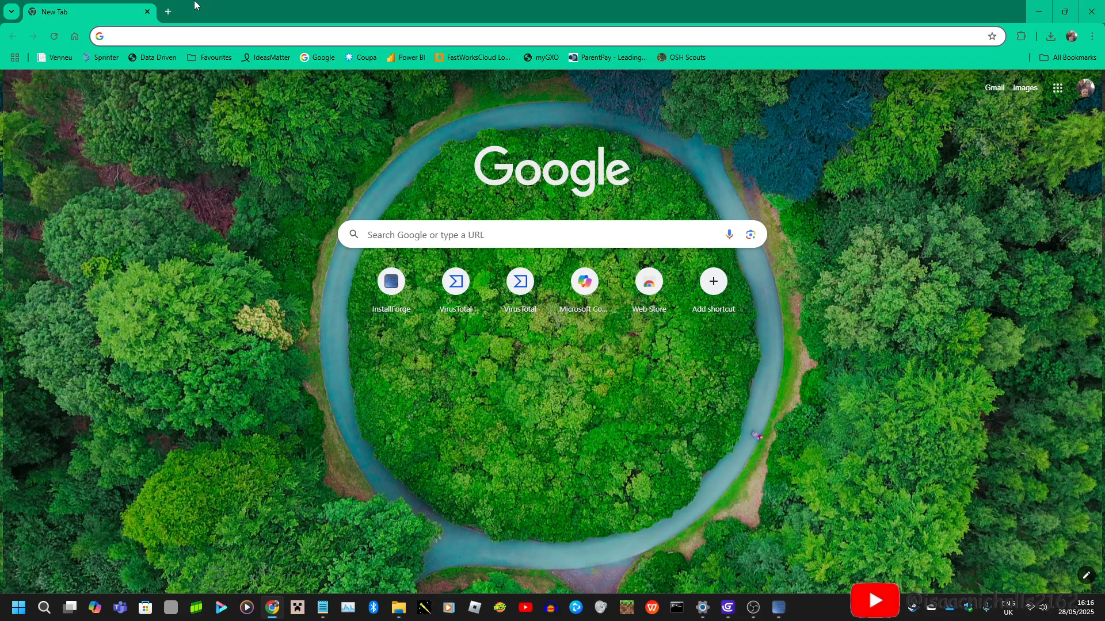
{"action": "type", "text": "you"}
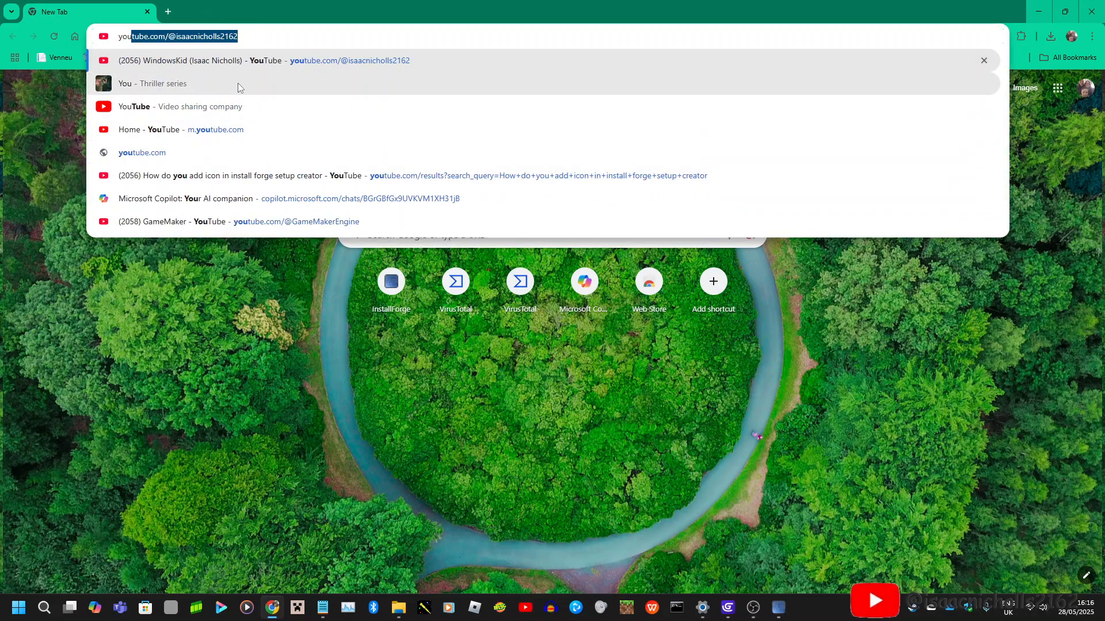
{"action": "left_click", "coordinate": [344, 70]}
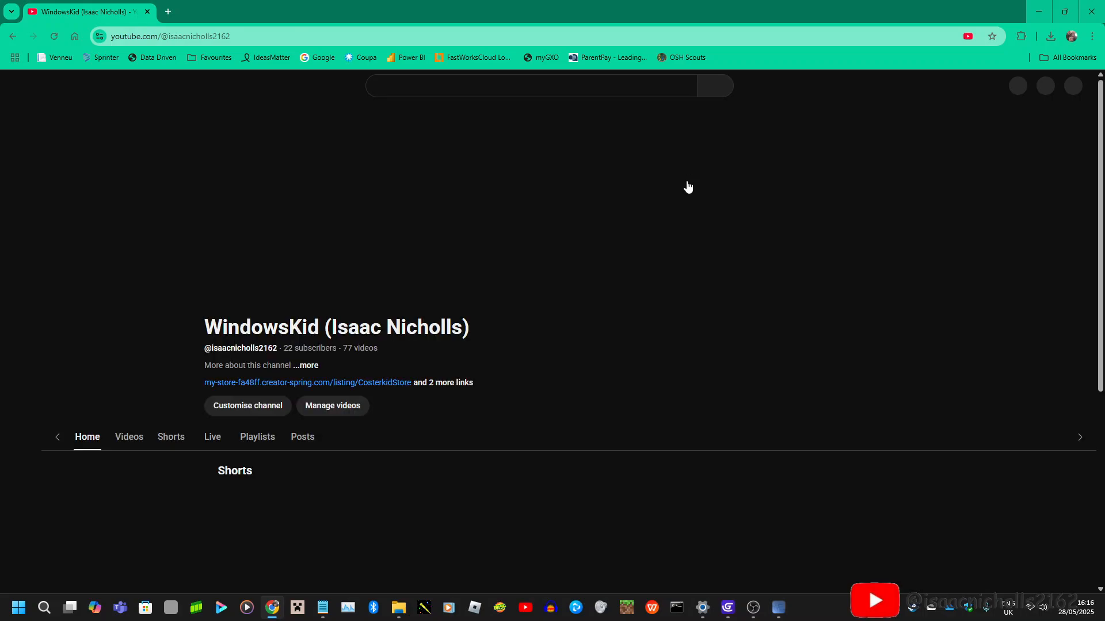
{"action": "scroll", "coordinate": [564, 274], "scroll_direction": "down", "scroll_amount": 7}
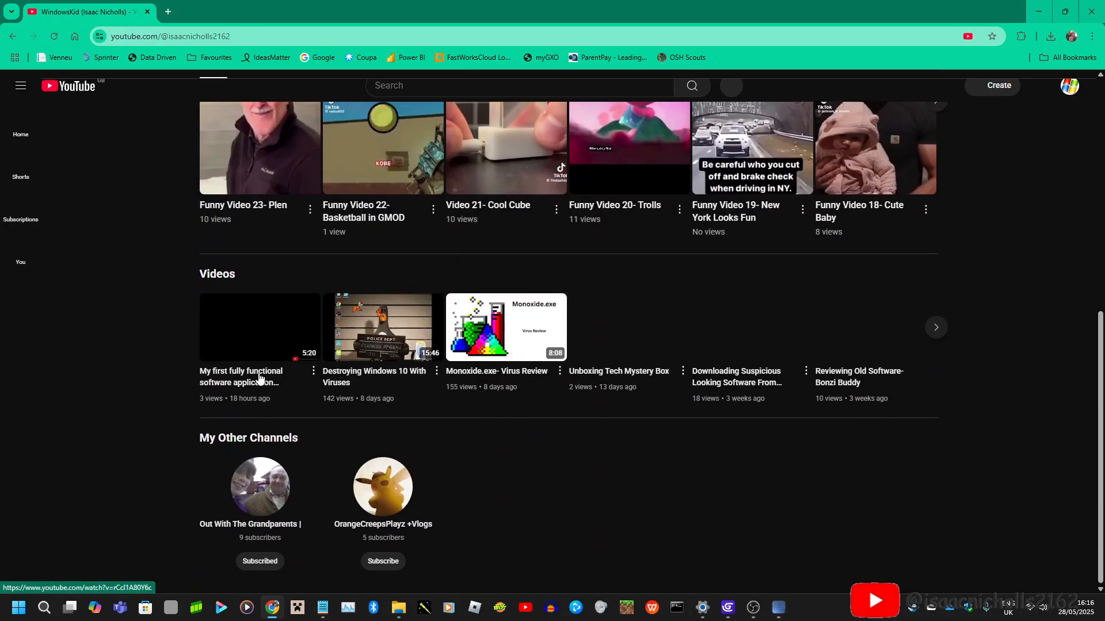
{"action": "left_click", "coordinate": [273, 505]}
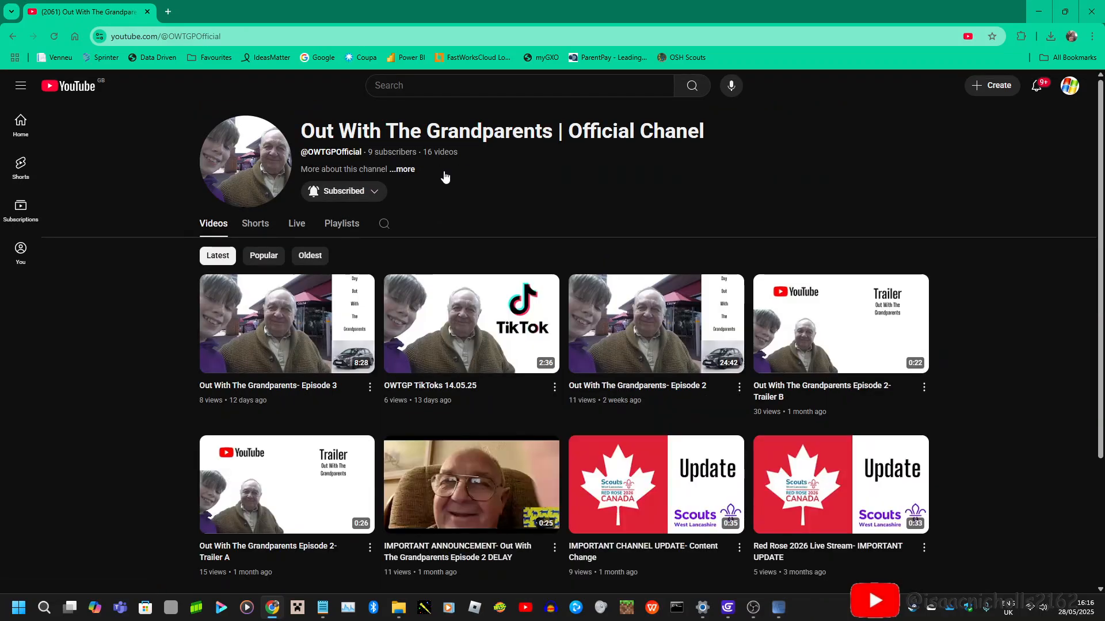
{"action": "left_click", "coordinate": [403, 169]}
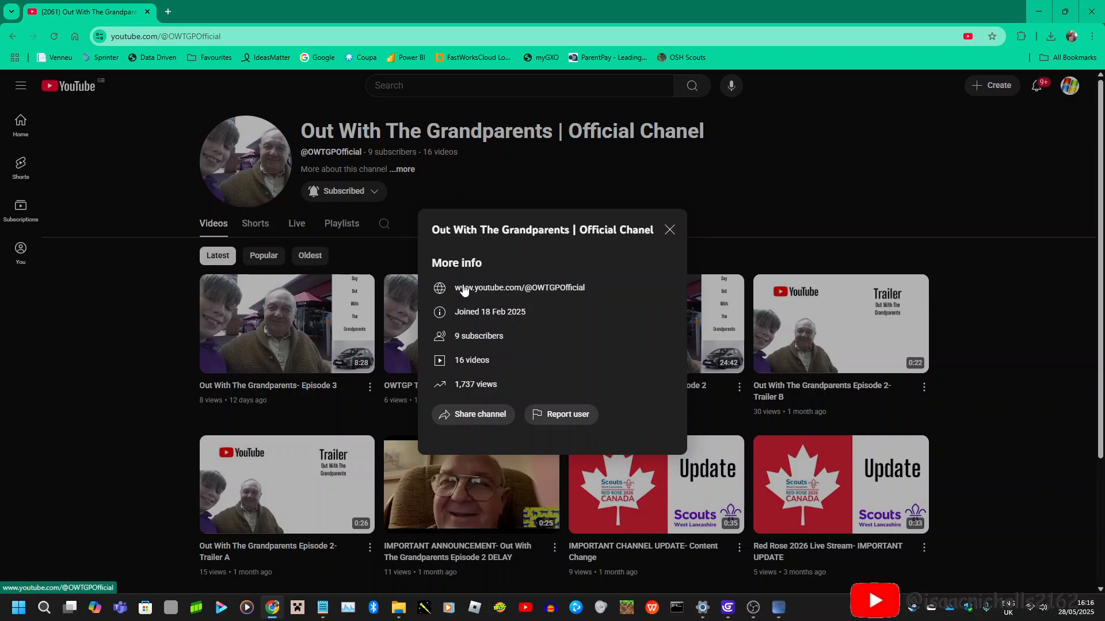
{"action": "left_click_drag", "start_coordinate": [449, 285], "coordinate": [585, 292]}
{"action": "key", "text": "ctrl+c"}
{"action": "right_click", "coordinate": [603, 292]}
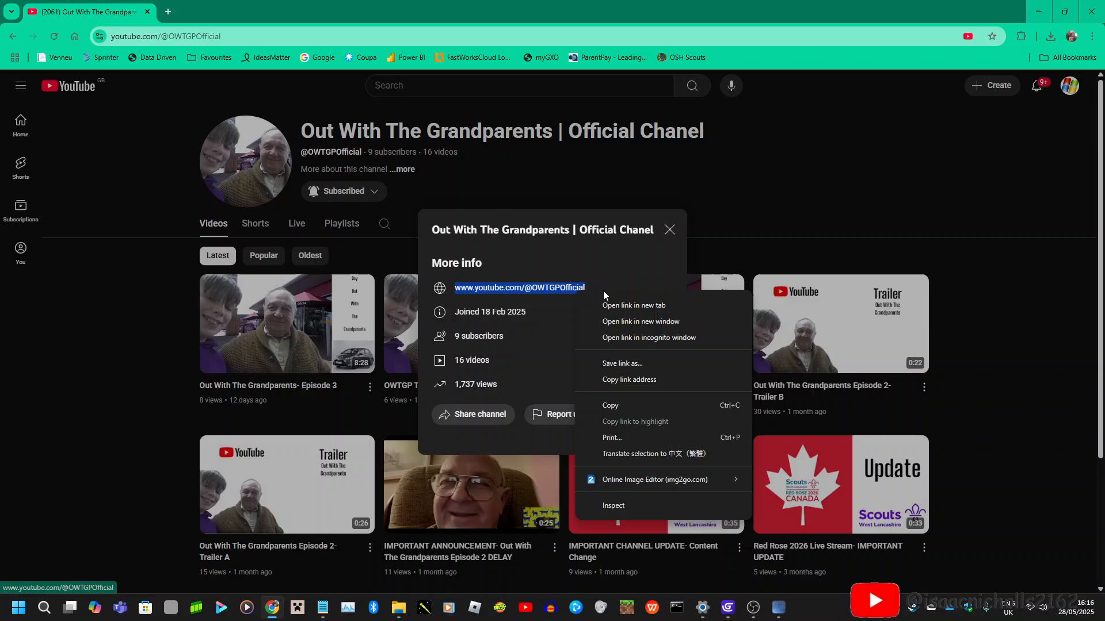
{"action": "left_click", "coordinate": [627, 403]}
{"action": "left_click", "coordinate": [1035, 11]}
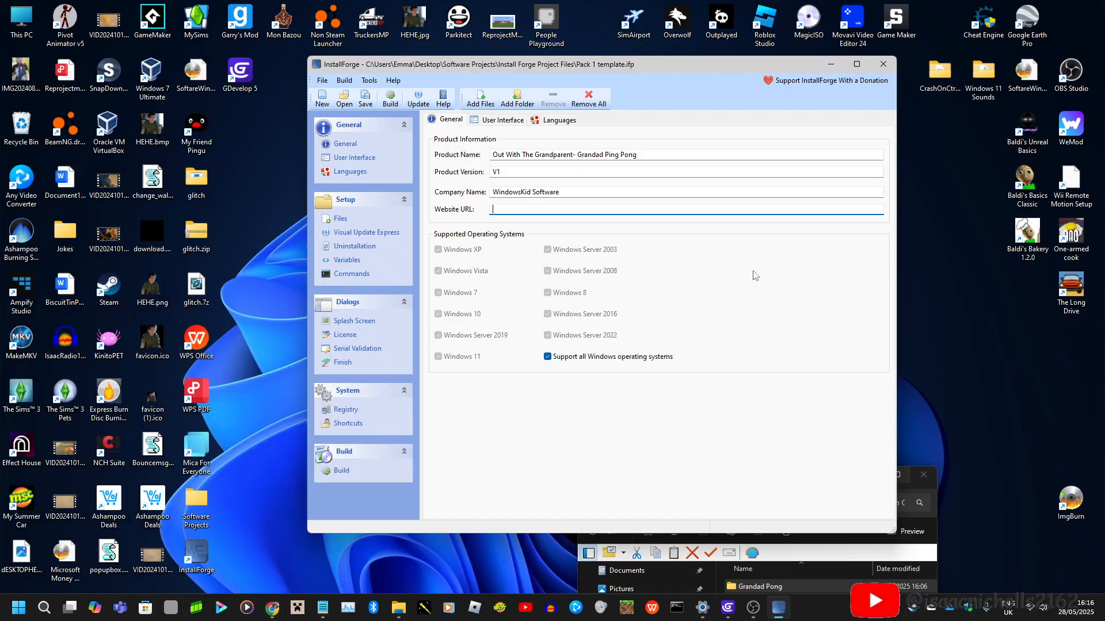
{"action": "left_click", "coordinate": [557, 209]}
{"action": "key", "text": "ctrl+v"}
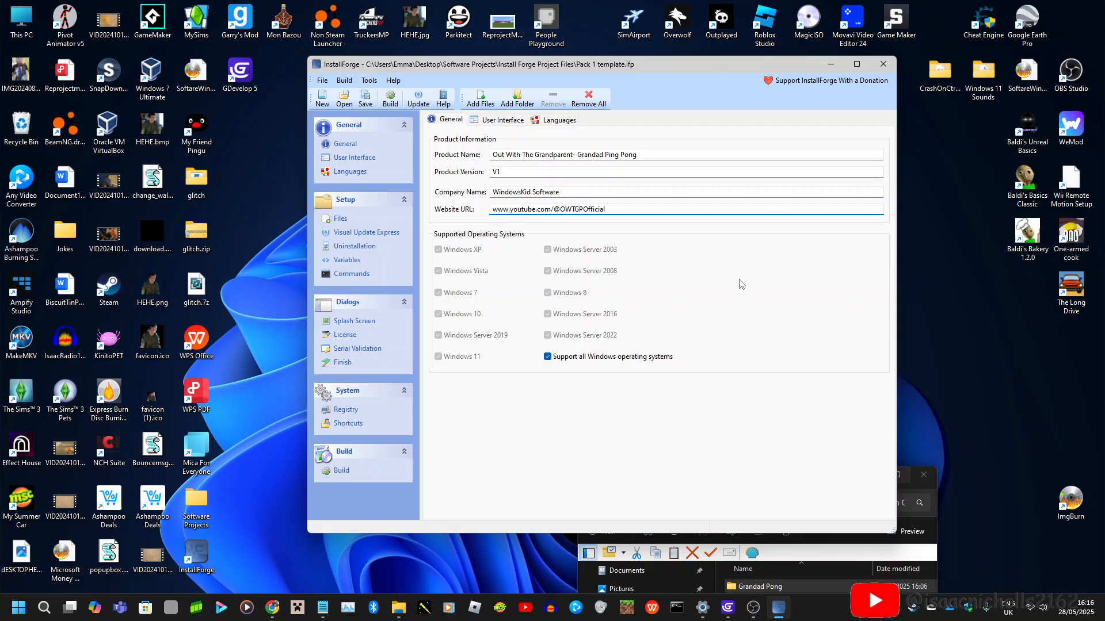
{"action": "key", "text": "Home"}
{"action": "type", "text": "https"}
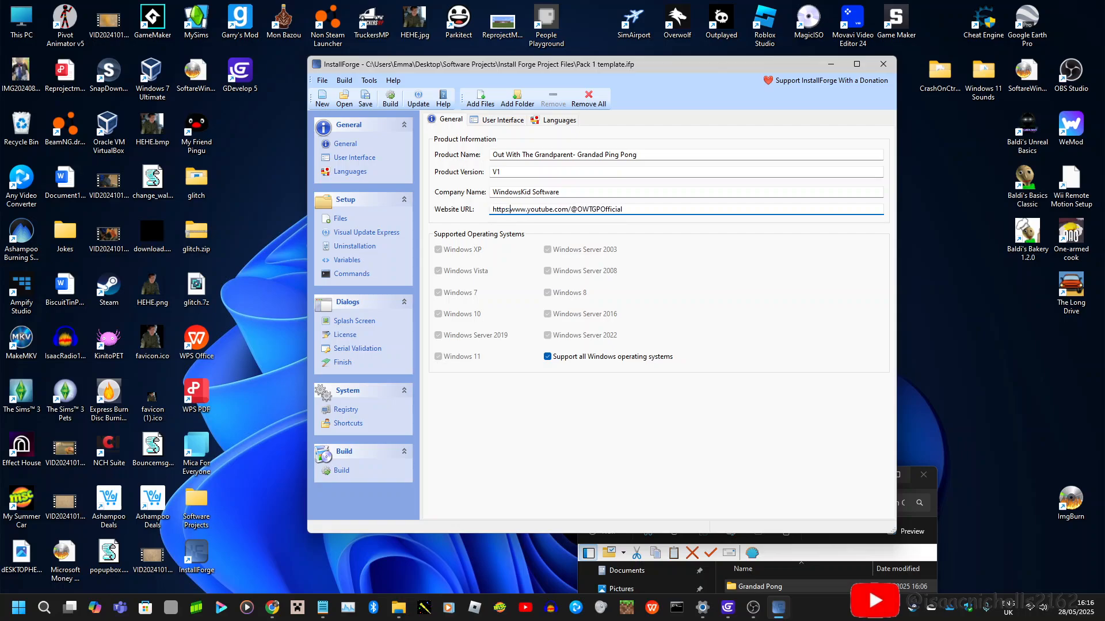
{"action": "type", "text": "://"}
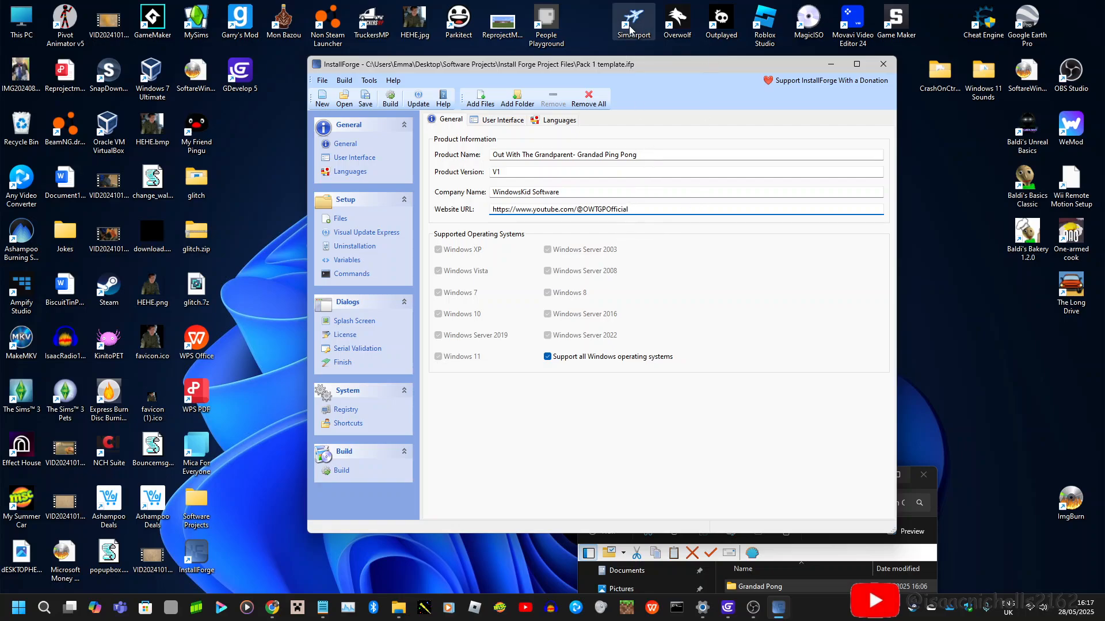
Turn off support for all Windows operating systems and restrict the supported list to Windows 7, 8, 10 and 11.
{"action": "left_click", "coordinate": [548, 359]}
{"action": "left_click", "coordinate": [438, 250]}
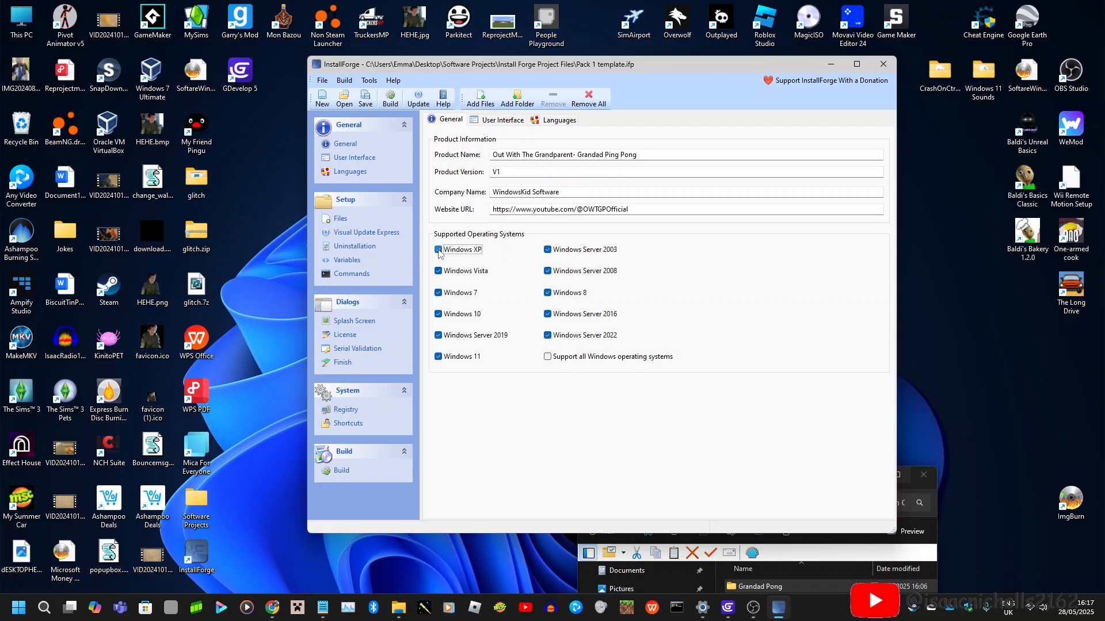
{"action": "left_click", "coordinate": [436, 271]}
{"action": "left_click", "coordinate": [439, 336]}
{"action": "left_click", "coordinate": [439, 358]}
{"action": "left_click", "coordinate": [548, 252]}
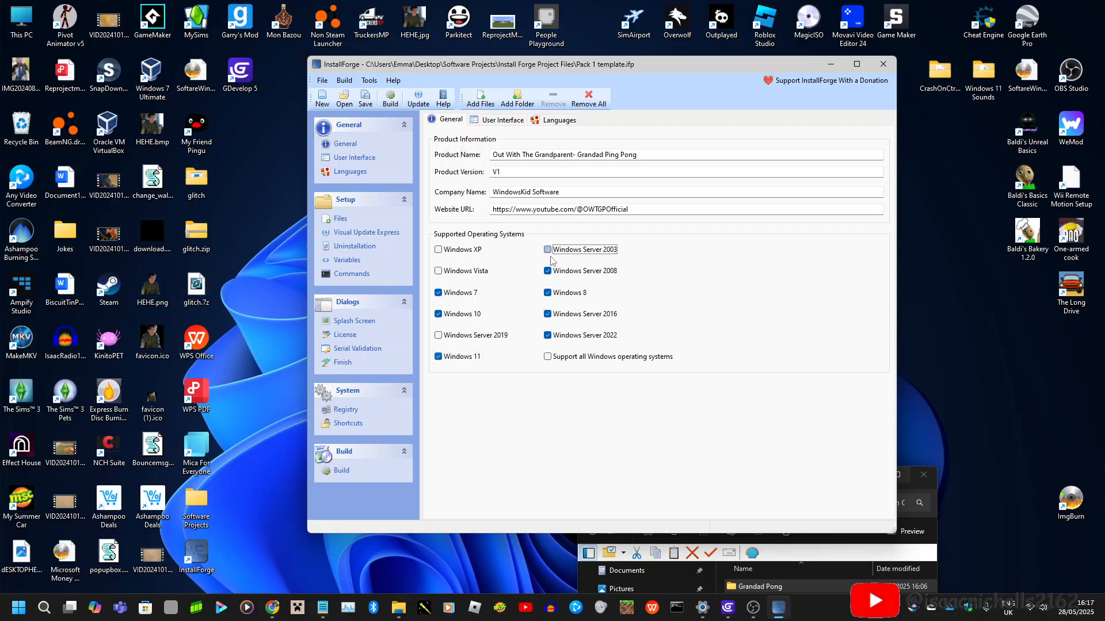
{"action": "left_click", "coordinate": [548, 271]}
{"action": "left_click", "coordinate": [547, 315]}
{"action": "left_click", "coordinate": [547, 336]}
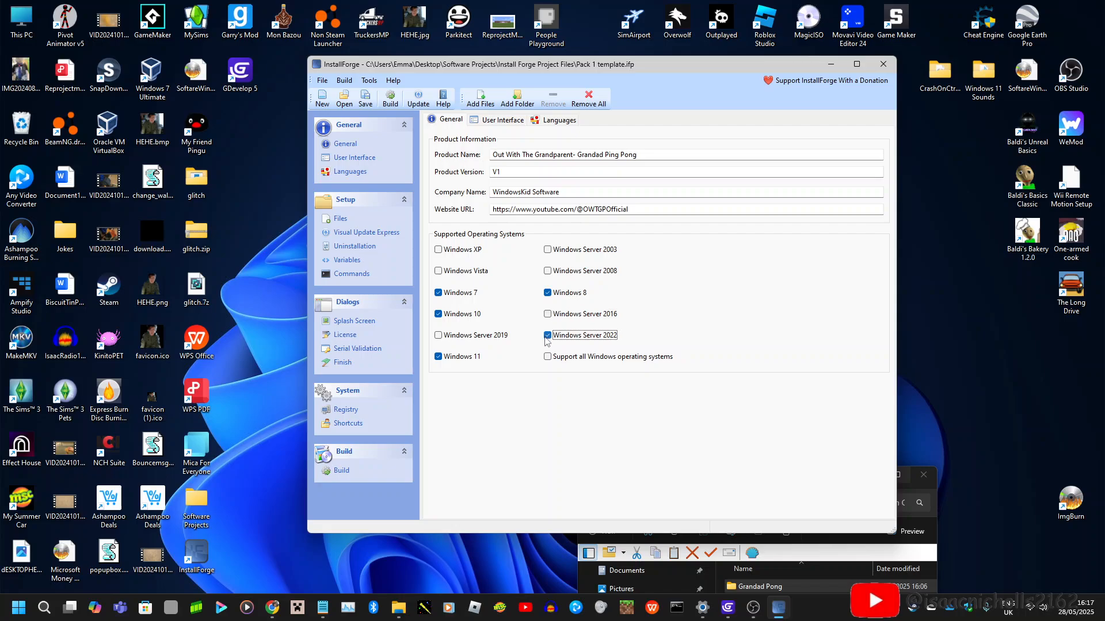
{"action": "left_click", "coordinate": [547, 336]}
Choose Wizard_1.bmp from the Downloads folder as the installer's wizard image.
{"action": "left_click", "coordinate": [358, 157]}
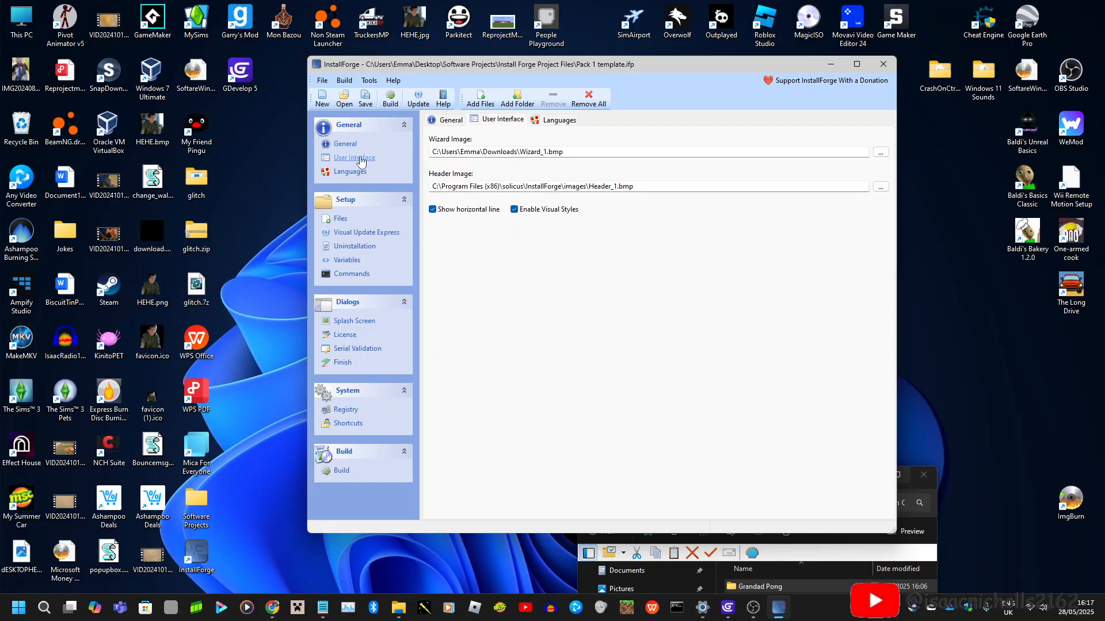
{"action": "left_click", "coordinate": [881, 152]}
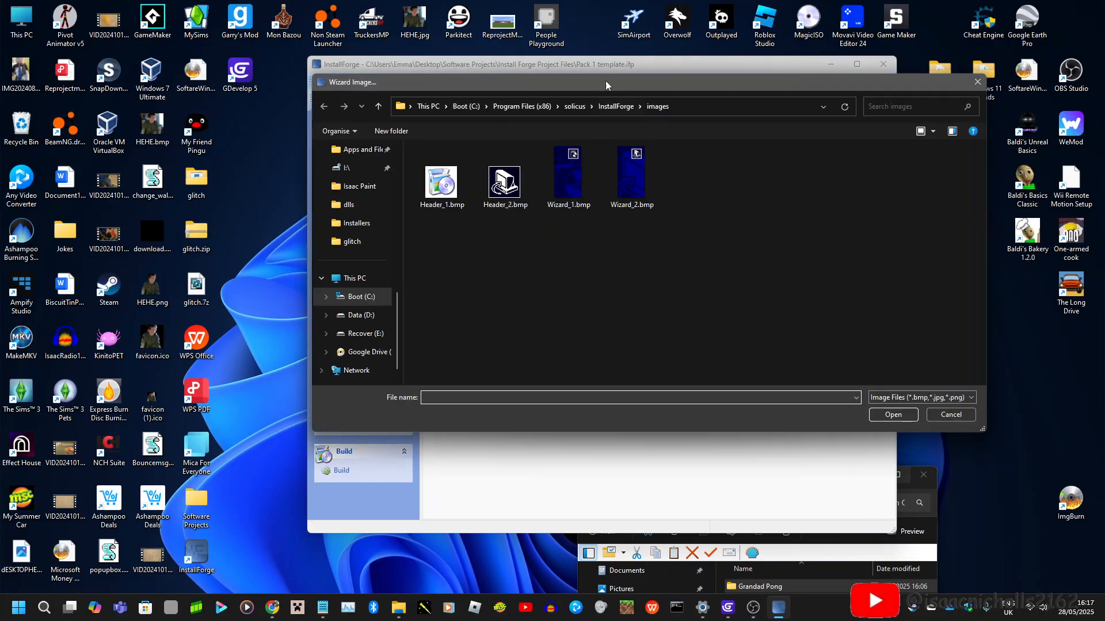
{"action": "left_click_drag", "start_coordinate": [605, 81], "coordinate": [549, 242]}
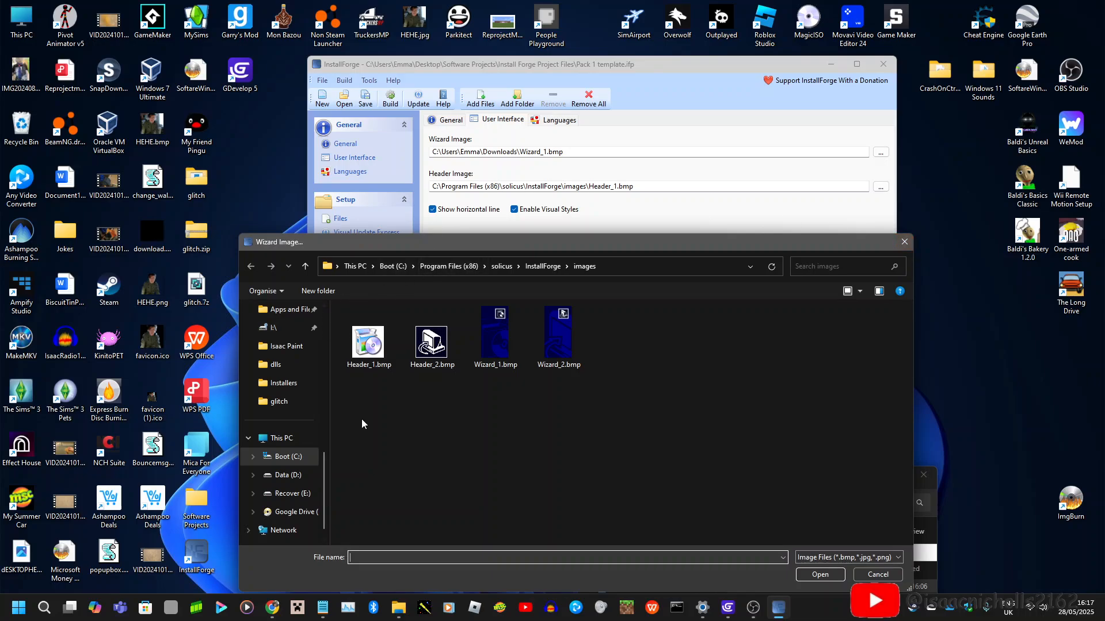
{"action": "scroll", "coordinate": [296, 408], "scroll_direction": "up", "scroll_amount": 5}
{"action": "left_click", "coordinate": [289, 402]}
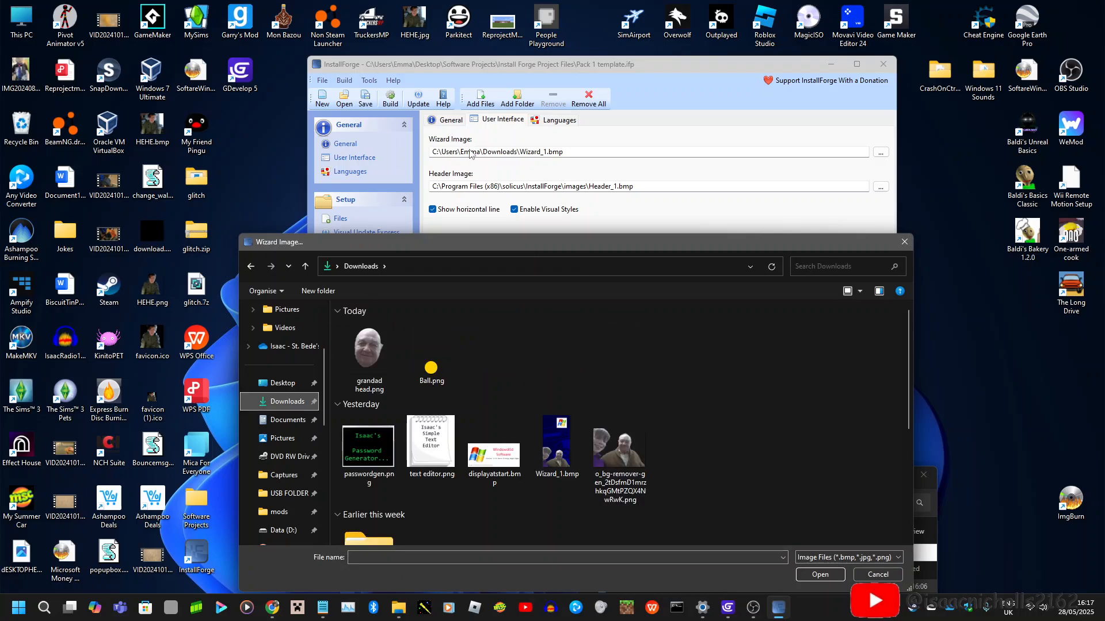
{"action": "double_click", "coordinate": [563, 452]}
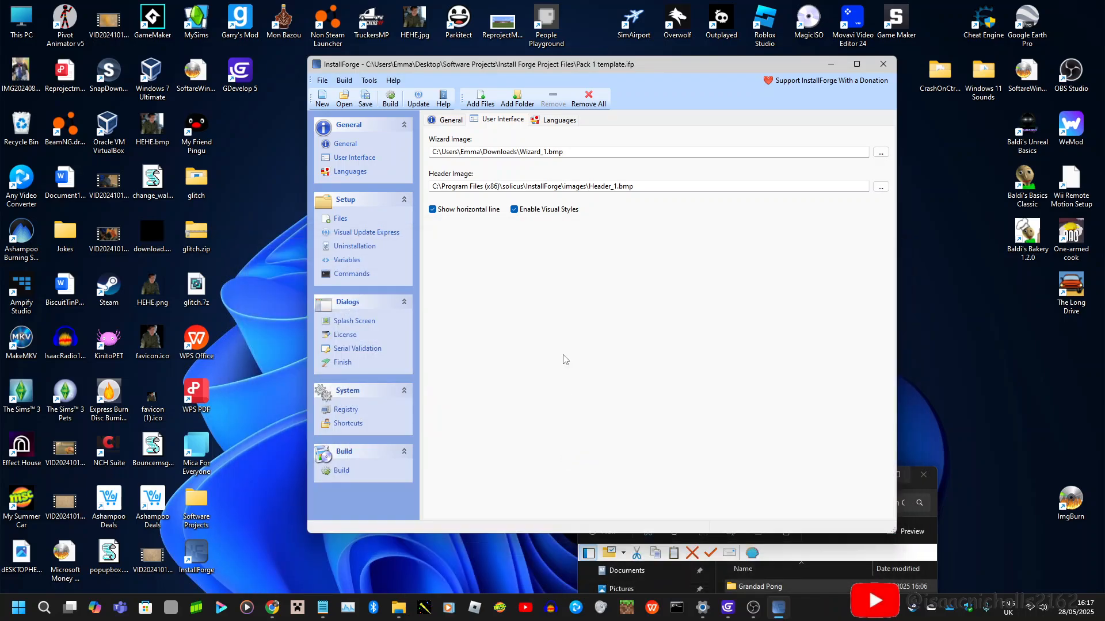
Set the installer's header image to grandad head.png from the Downloads folder.
{"action": "left_click", "coordinate": [880, 187]}
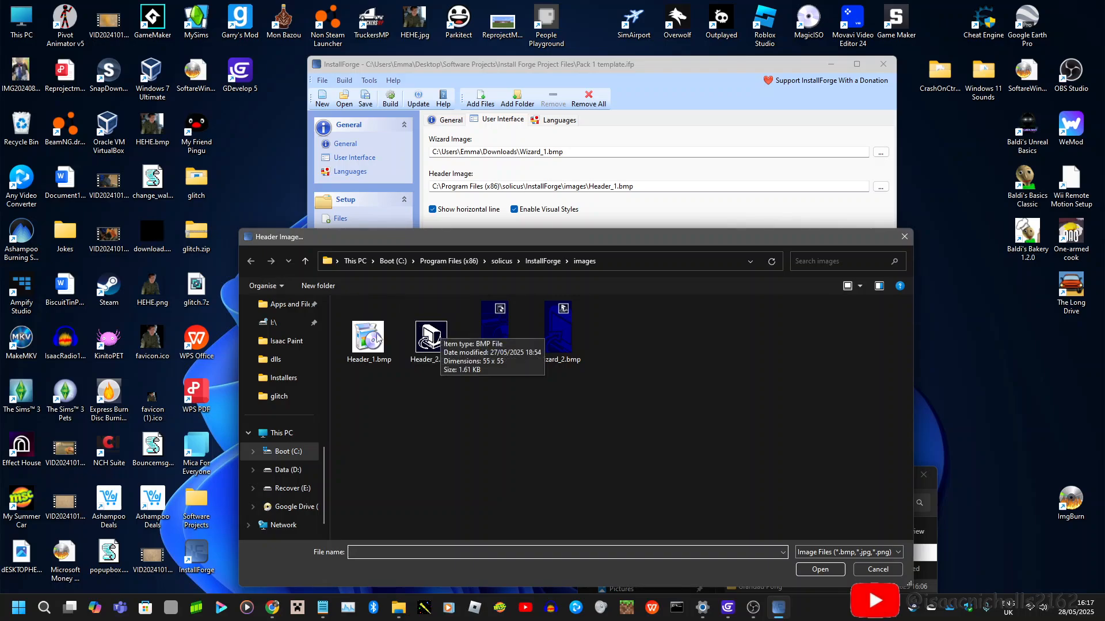
{"action": "scroll", "coordinate": [294, 472], "scroll_direction": "up", "scroll_amount": 5}
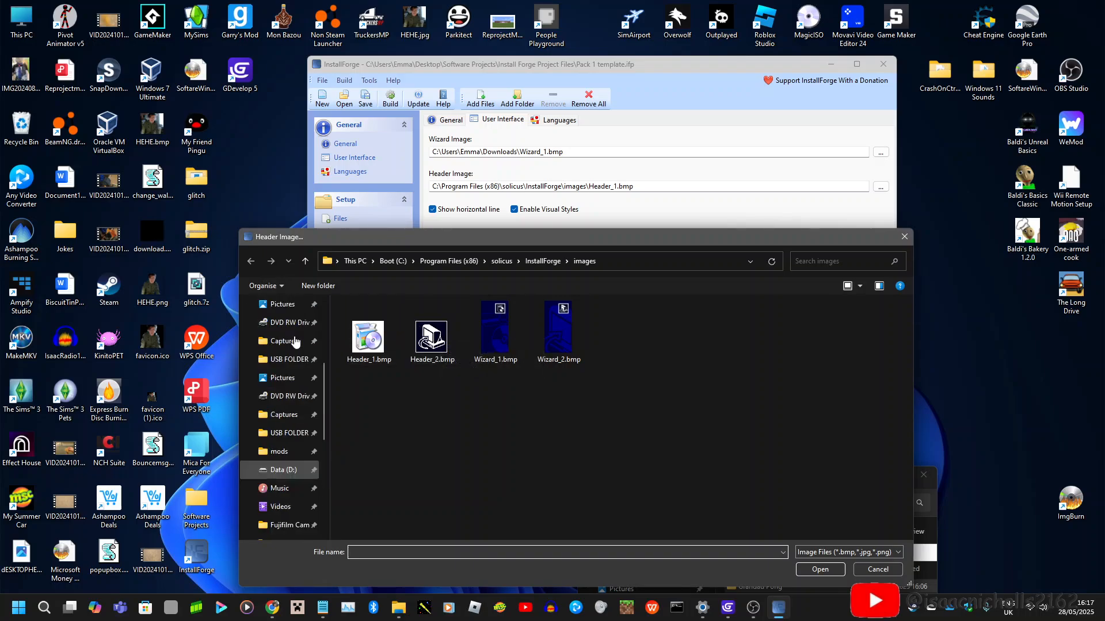
{"action": "scroll", "coordinate": [296, 343], "scroll_direction": "up", "scroll_amount": 3}
{"action": "left_click", "coordinate": [281, 378]}
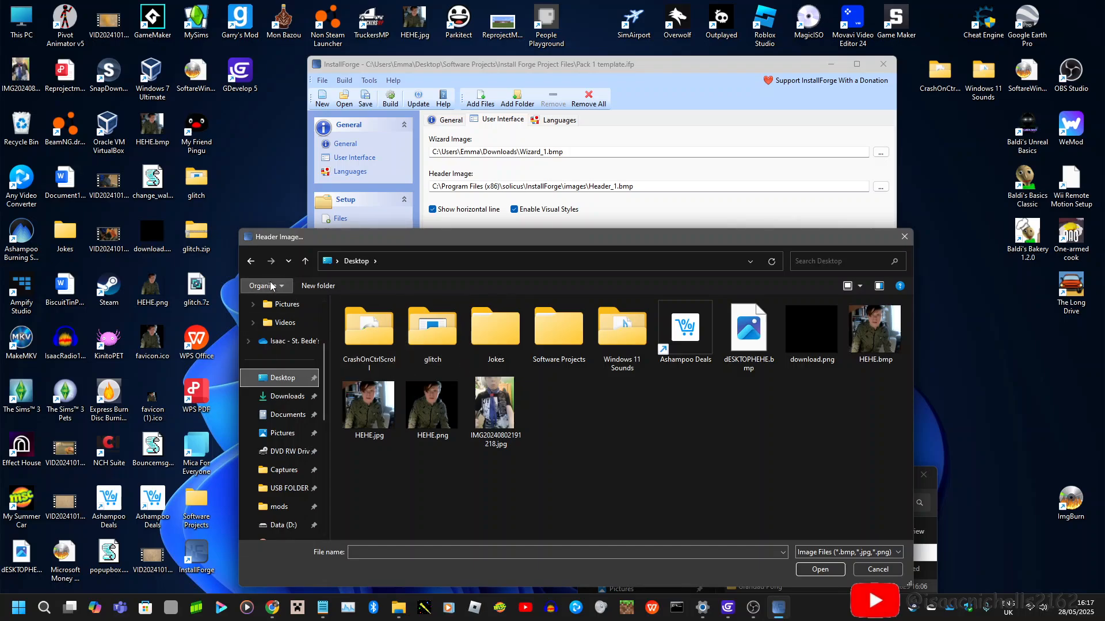
{"action": "scroll", "coordinate": [287, 426], "scroll_direction": "up", "scroll_amount": 1}
{"action": "left_click", "coordinate": [288, 451]}
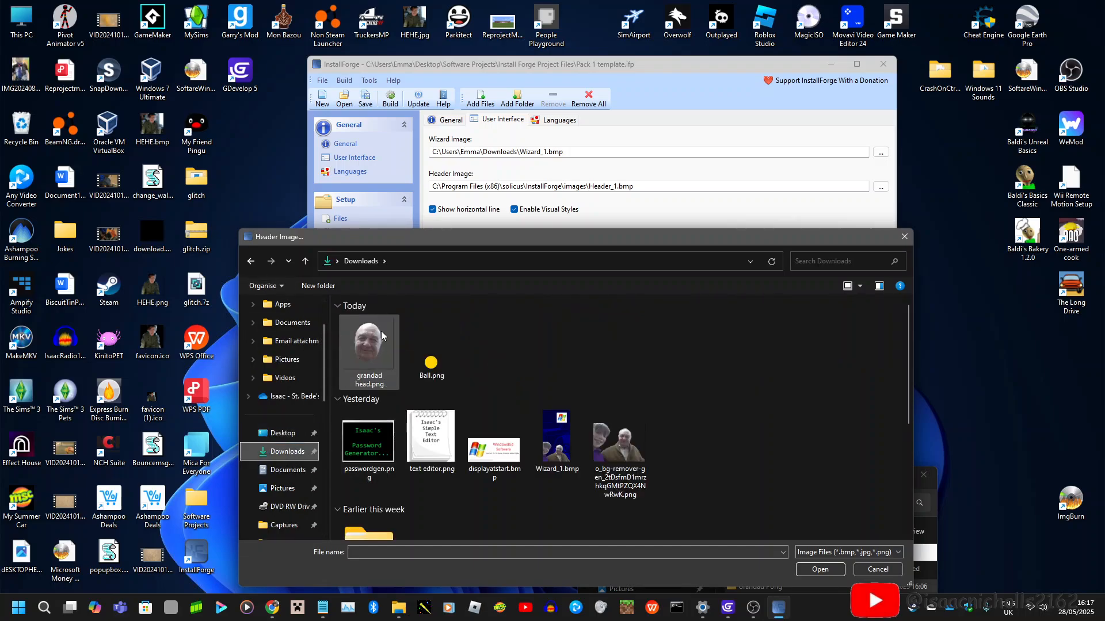
{"action": "key", "text": "Escape"}
{"action": "left_click", "coordinate": [380, 333]}
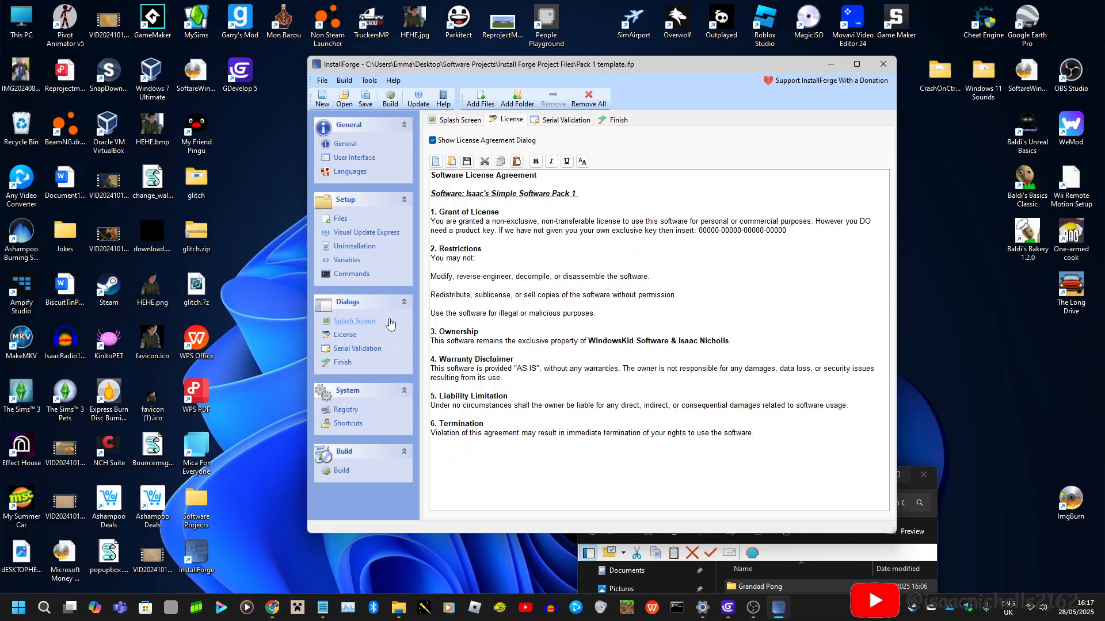
{"action": "left_click", "coordinate": [364, 160]}
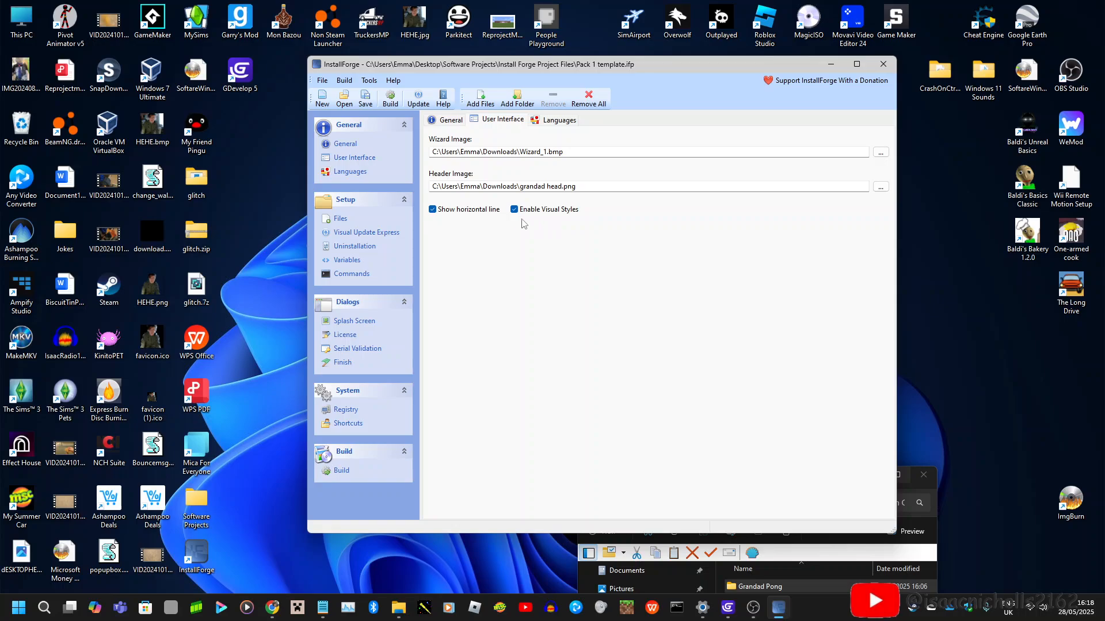
Enable all the listed languages for the installation package in addition to English, from Bahasa Indonesia to Japanese.
{"action": "left_click", "coordinate": [349, 172]}
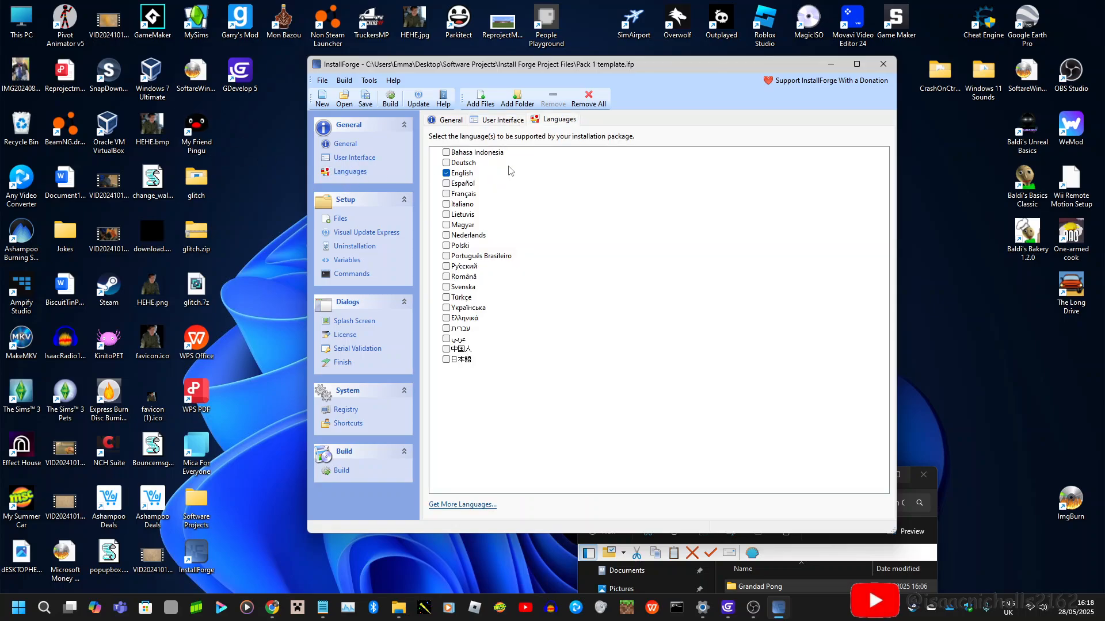
{"action": "left_click", "coordinate": [445, 153]}
{"action": "left_click", "coordinate": [446, 163]}
{"action": "left_click", "coordinate": [446, 184]}
{"action": "left_click", "coordinate": [446, 194]}
{"action": "left_click", "coordinate": [446, 205]}
{"action": "left_click", "coordinate": [446, 214]}
{"action": "left_click", "coordinate": [446, 225]}
{"action": "left_click", "coordinate": [446, 236]}
{"action": "left_click", "coordinate": [447, 246]}
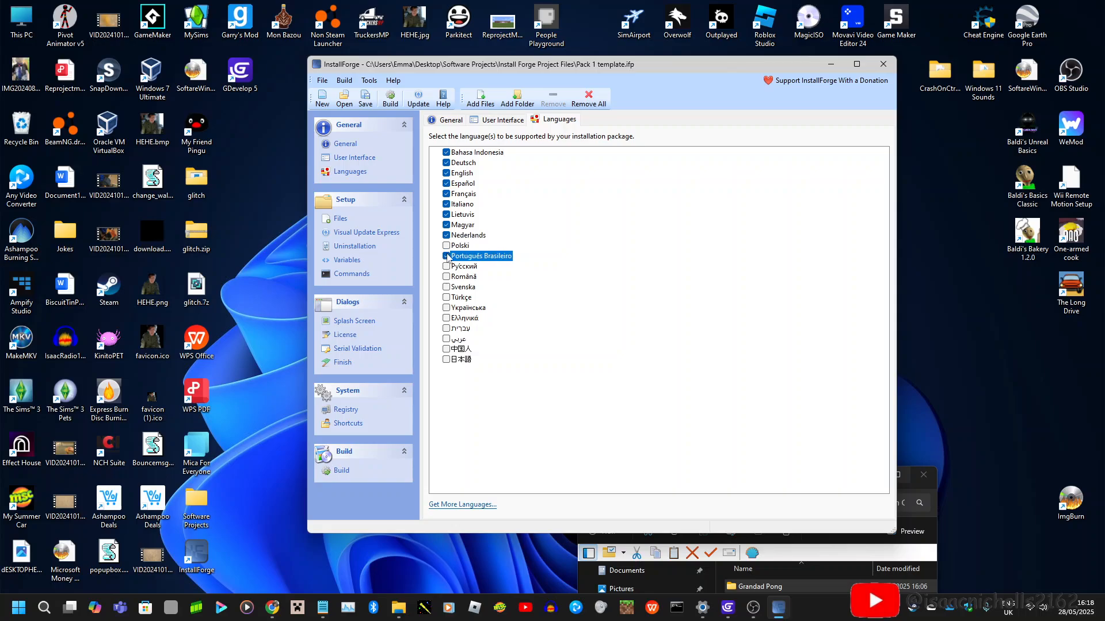
{"action": "left_click", "coordinate": [446, 256]}
{"action": "left_click", "coordinate": [446, 267]}
{"action": "left_click", "coordinate": [447, 277]}
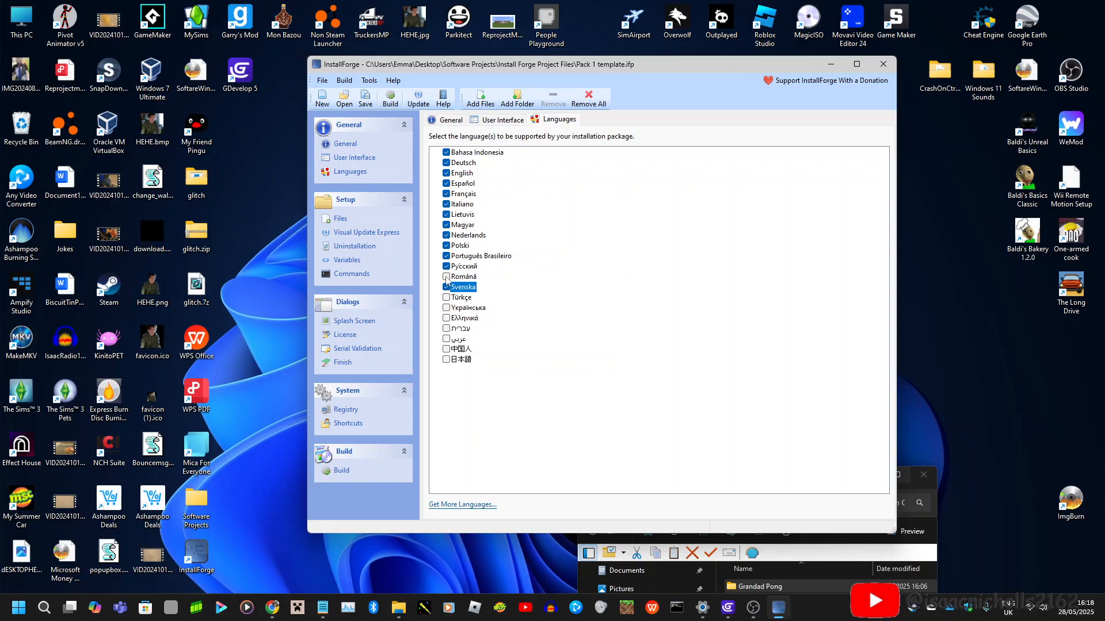
{"action": "left_click", "coordinate": [446, 287]}
{"action": "left_click", "coordinate": [447, 298]}
{"action": "left_click", "coordinate": [446, 298]}
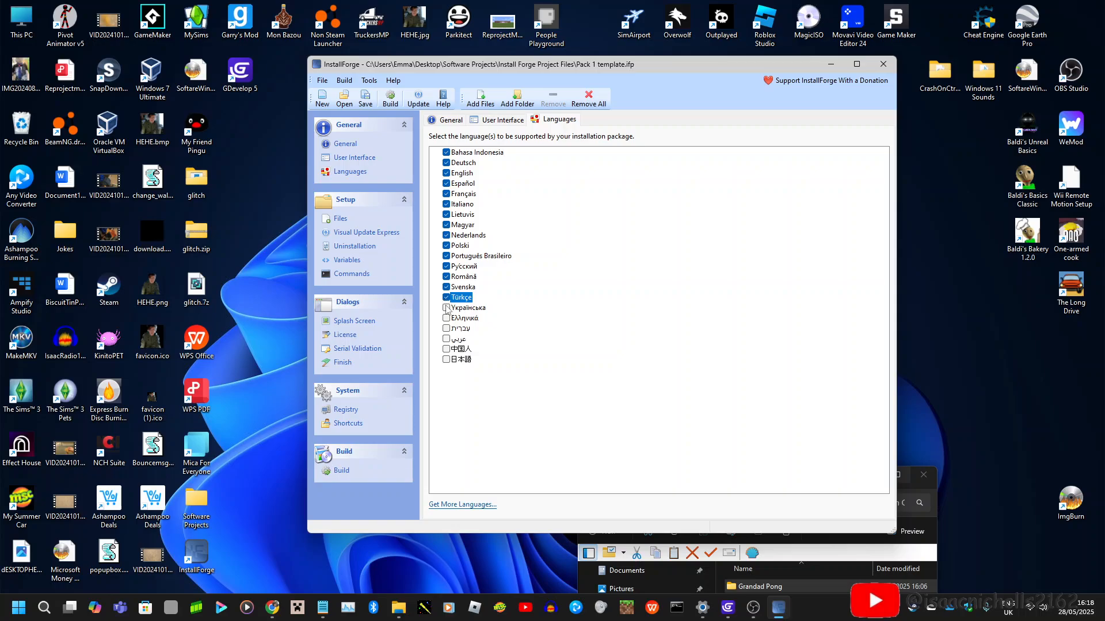
{"action": "left_click", "coordinate": [446, 308]}
{"action": "left_click", "coordinate": [447, 318]}
{"action": "left_click", "coordinate": [447, 328]}
{"action": "left_click", "coordinate": [447, 338]}
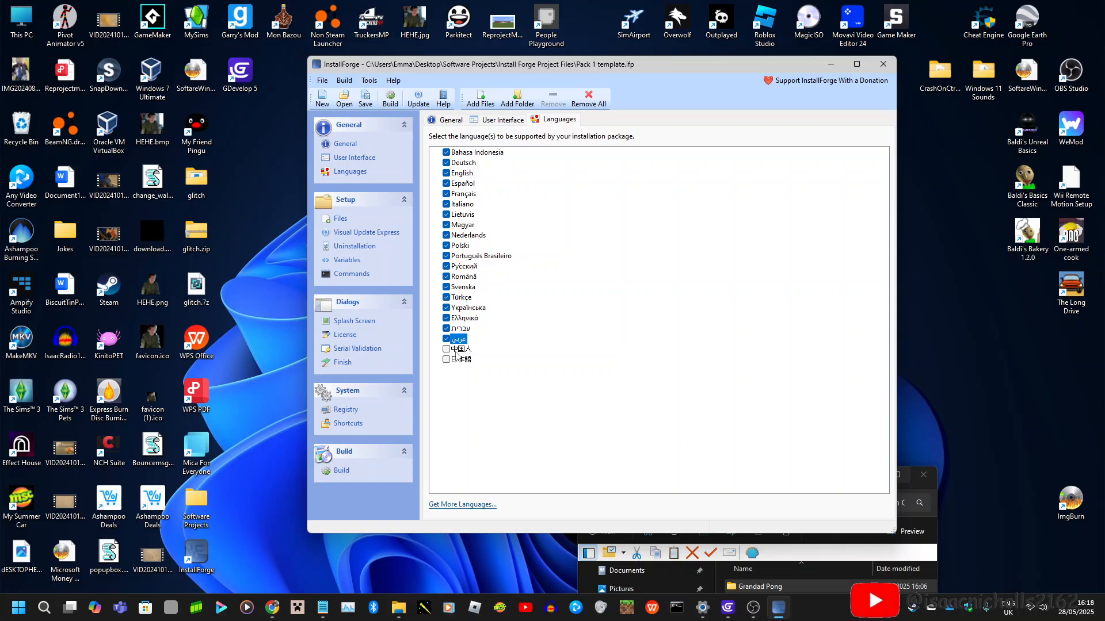
{"action": "left_click", "coordinate": [446, 349]}
{"action": "left_click", "coordinate": [446, 349]}
{"action": "left_click", "coordinate": [446, 359]}
{"action": "left_click", "coordinate": [446, 359]}
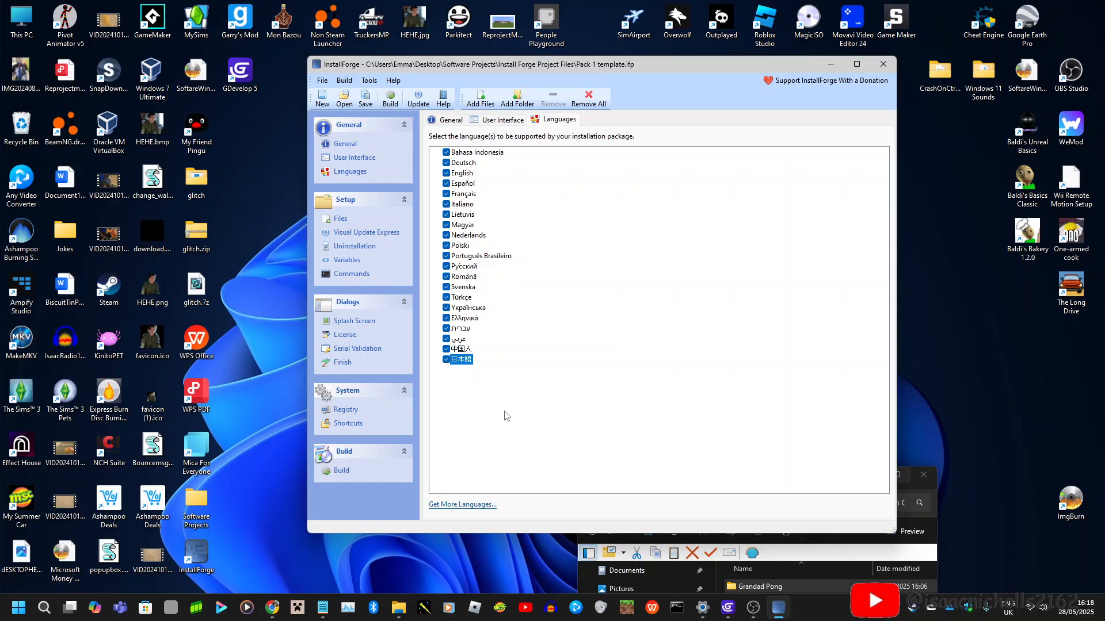
{"action": "left_click", "coordinate": [447, 309]}
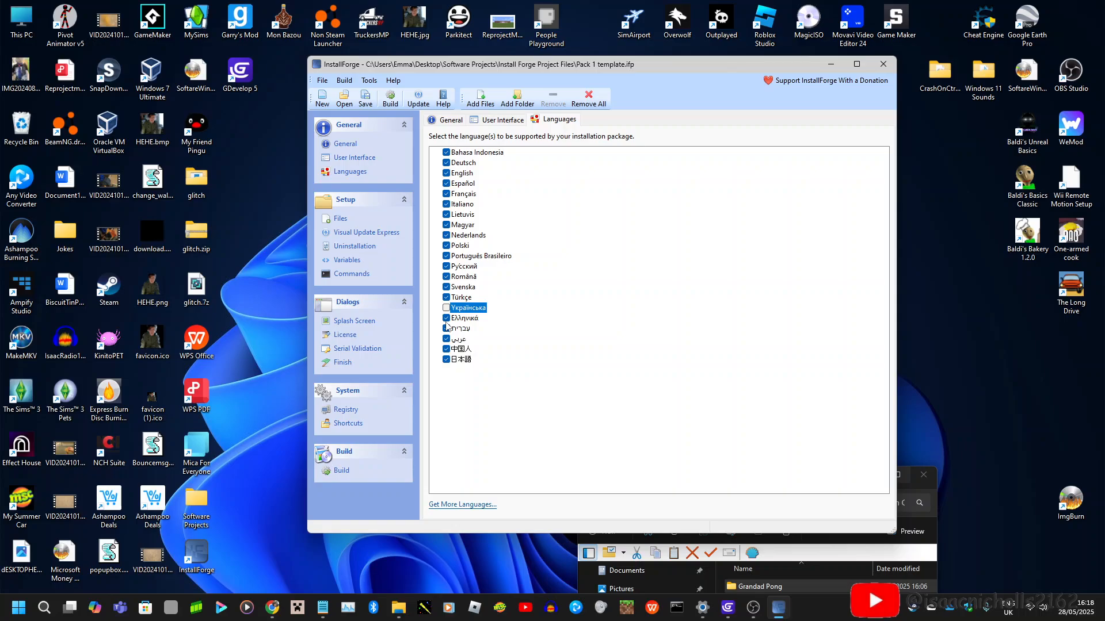
{"action": "left_click", "coordinate": [452, 320]}
{"action": "left_click", "coordinate": [447, 308]}
Remove all the template's Isaac Paint files from the setup package's file list.
{"action": "left_click", "coordinate": [340, 218]}
{"action": "left_click_drag", "start_coordinate": [809, 418], "coordinate": [537, 164]}
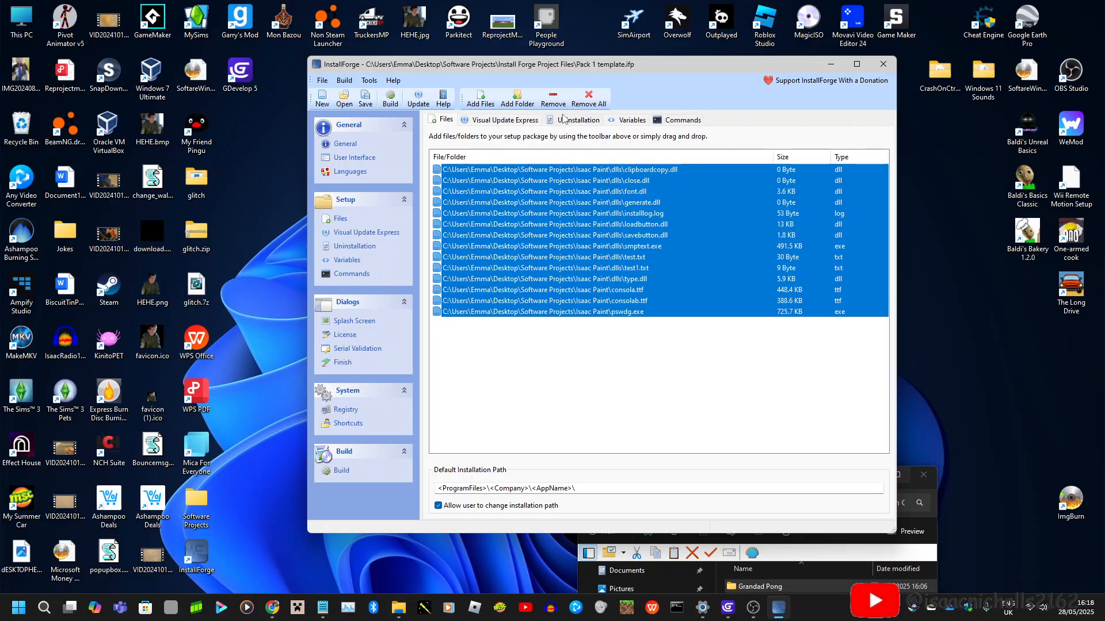
{"action": "left_click", "coordinate": [555, 99]}
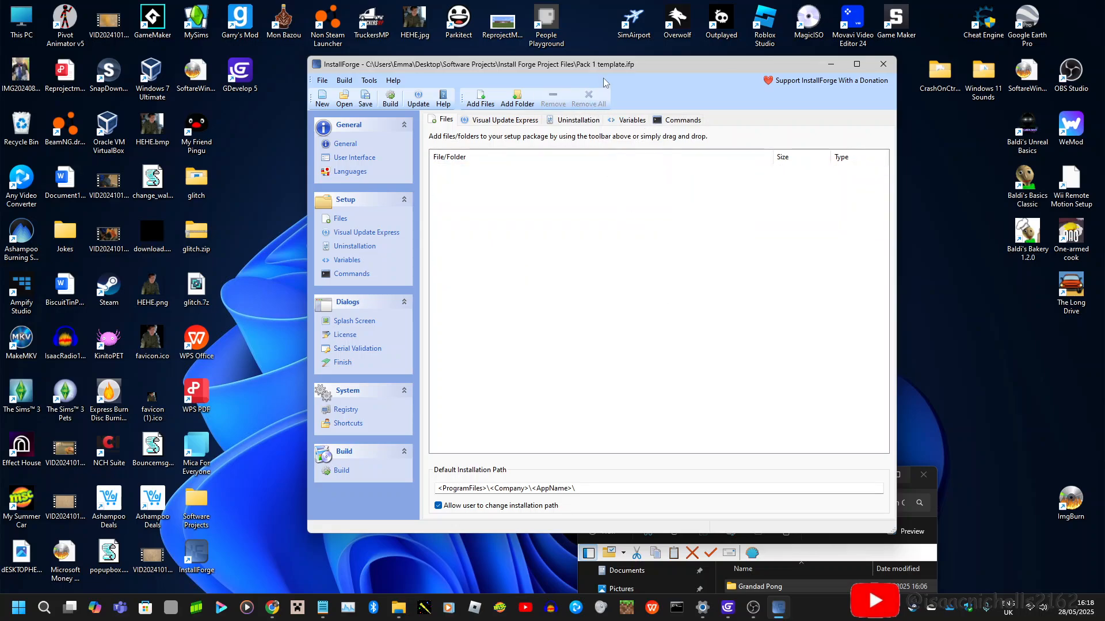
Add chrome_100_percent.pak through libGLESv2.dll to the setup from the Grandad Pong folder in Out With The Grandparents Games & Software.
{"action": "left_click", "coordinate": [472, 99]}
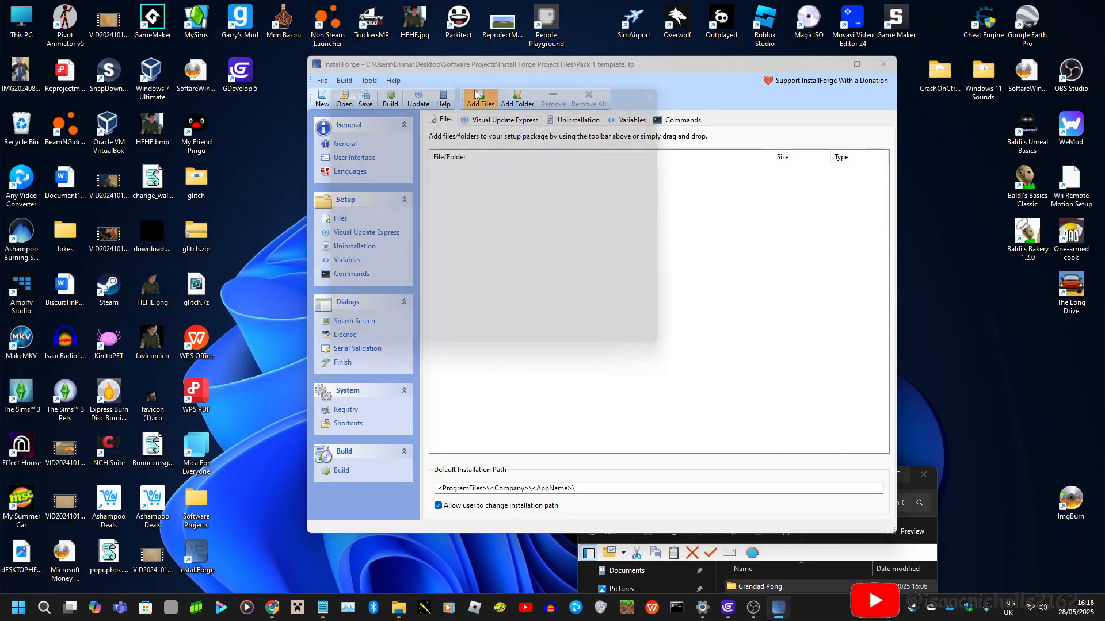
{"action": "scroll", "coordinate": [416, 341], "scroll_direction": "down", "scroll_amount": 5}
{"action": "scroll", "coordinate": [288, 425], "scroll_direction": "down", "scroll_amount": 5}
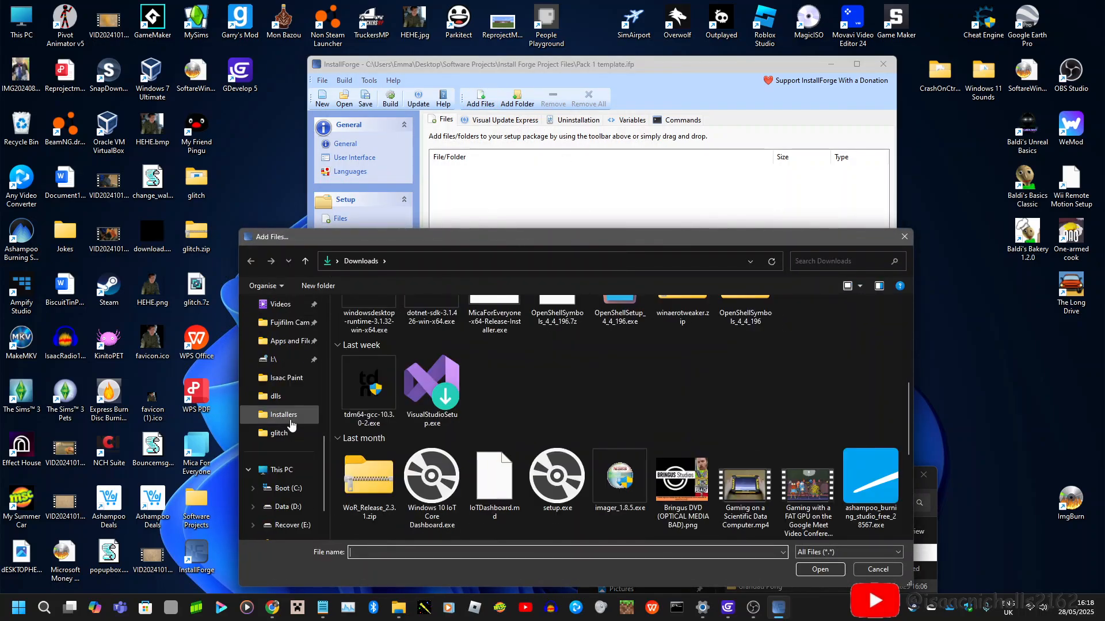
{"action": "scroll", "coordinate": [285, 371], "scroll_direction": "up", "scroll_amount": 2}
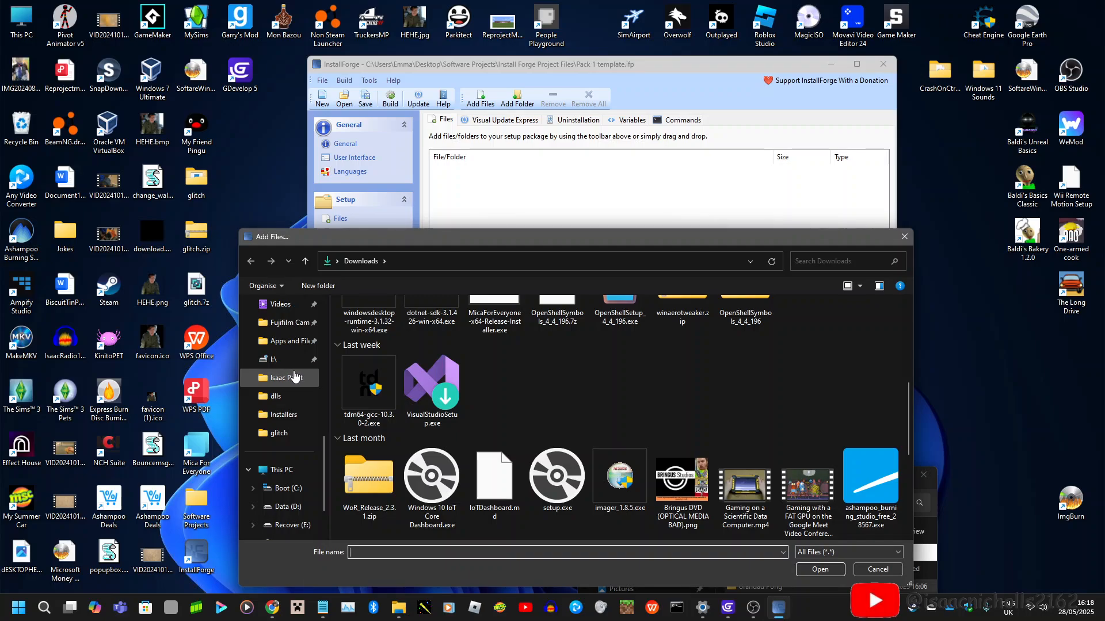
{"action": "left_click", "coordinate": [286, 378]}
{"action": "left_click", "coordinate": [421, 264]}
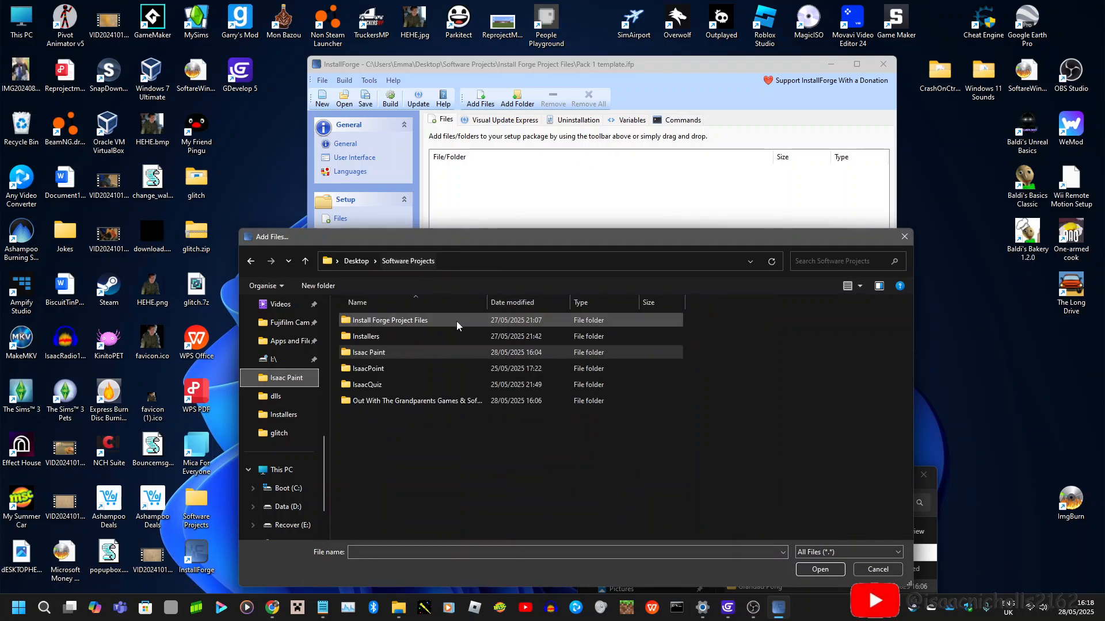
{"action": "double_click", "coordinate": [409, 405]}
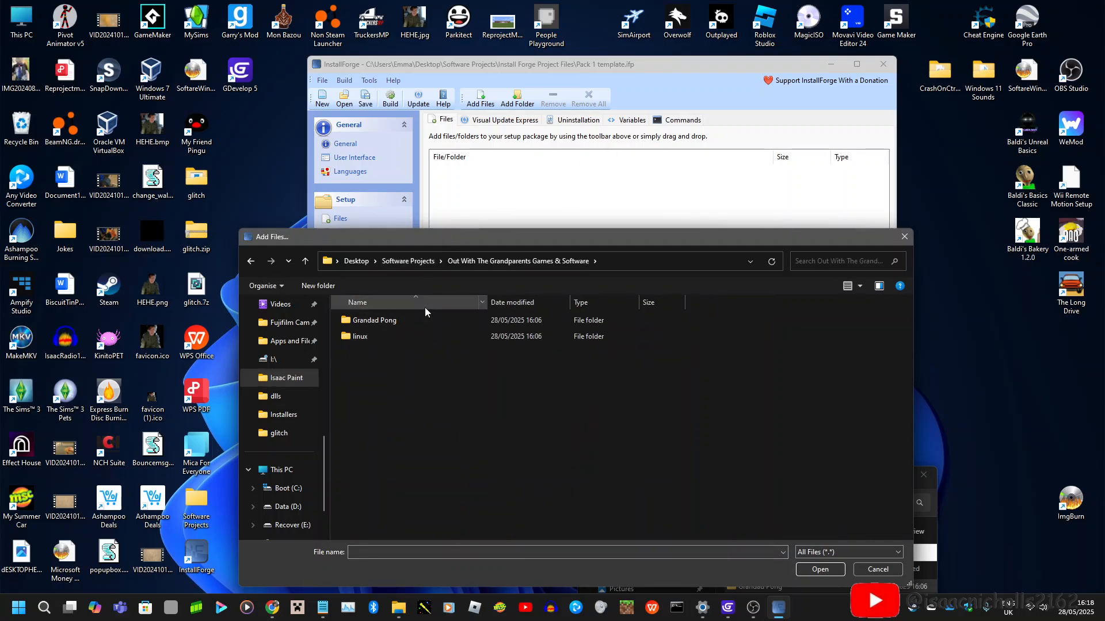
{"action": "double_click", "coordinate": [397, 322]}
{"action": "scroll", "coordinate": [713, 354], "scroll_direction": "down", "scroll_amount": 2}
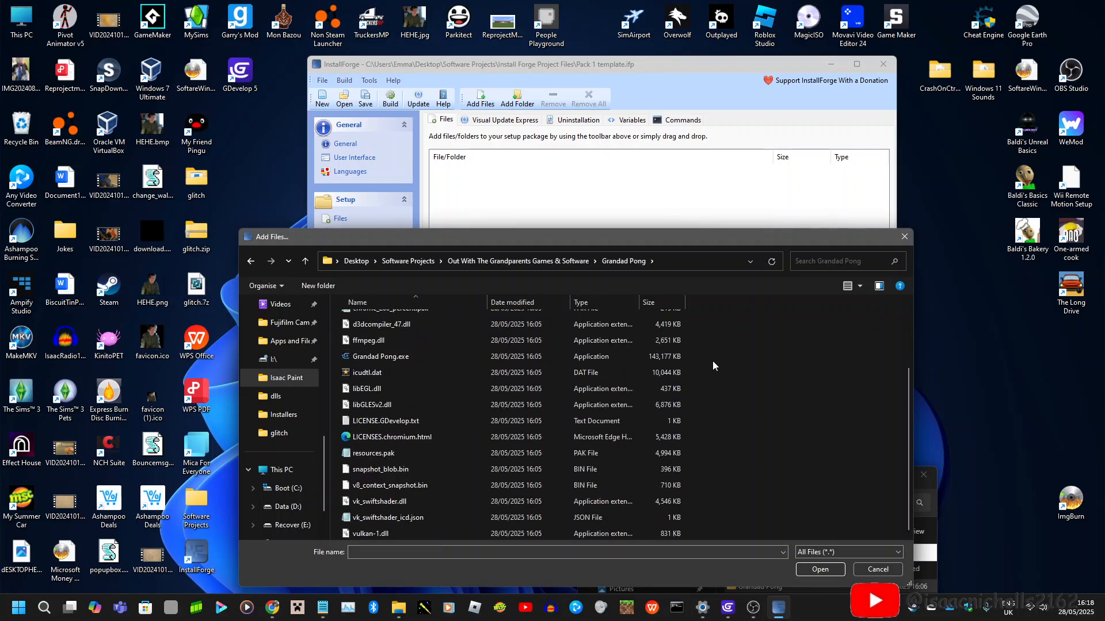
{"action": "scroll", "coordinate": [712, 362], "scroll_direction": "up", "scroll_amount": 2}
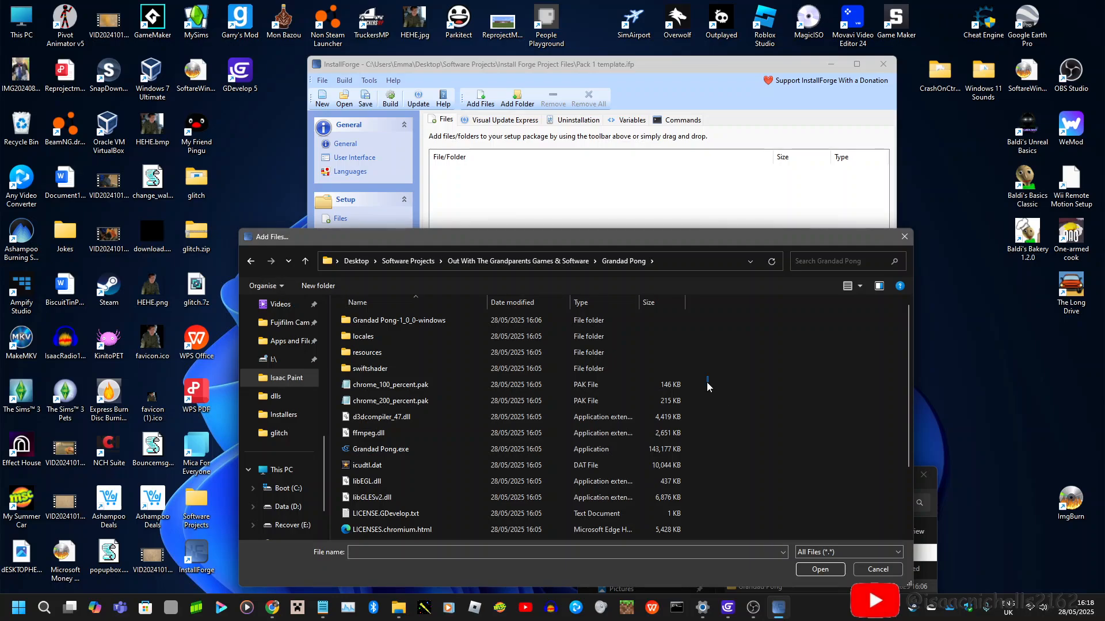
{"action": "left_click_drag", "start_coordinate": [707, 382], "coordinate": [384, 405]}
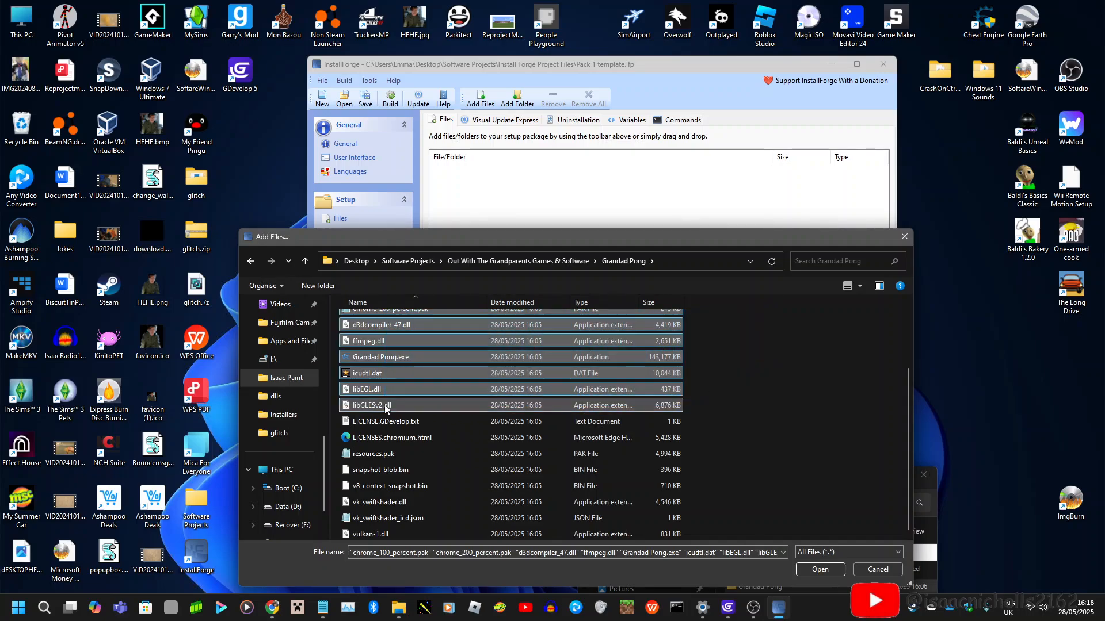
{"action": "left_click", "coordinate": [820, 570]}
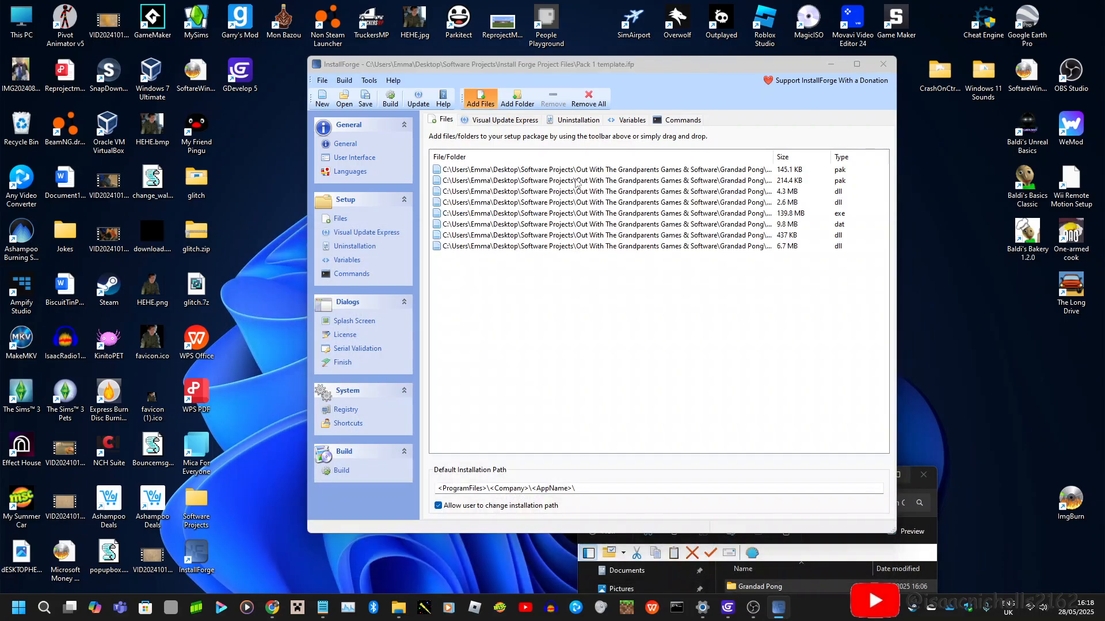
Add LICENSES.chromium.html through vulkan-1.dll from the Grandad Pong folder to the setup's file list.
{"action": "scroll", "coordinate": [767, 395], "scroll_direction": "down", "scroll_amount": 3}
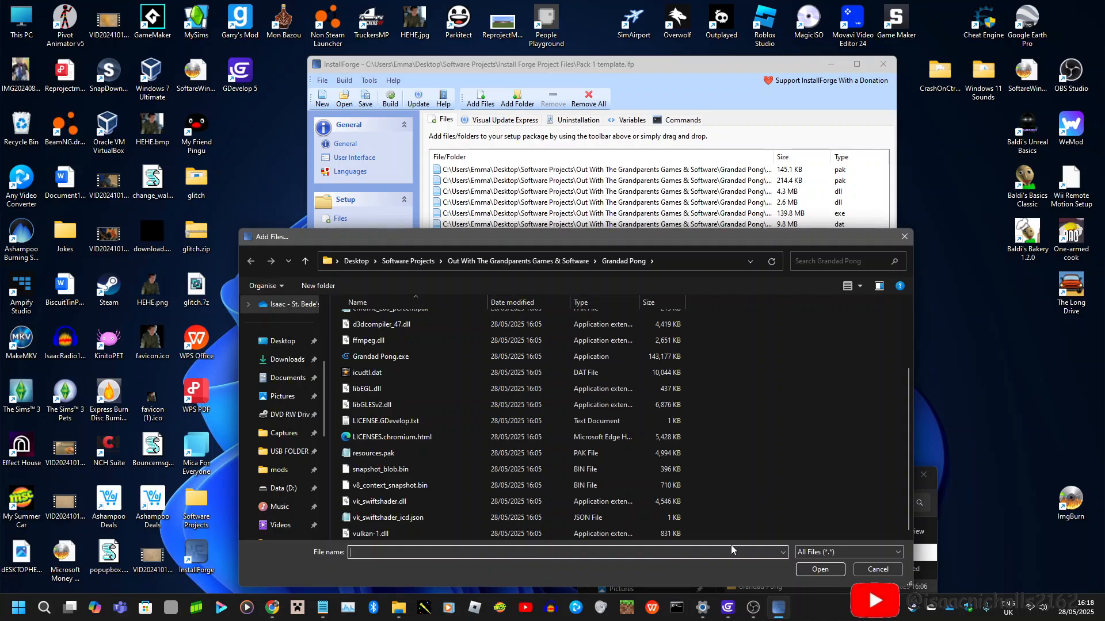
{"action": "left_click_drag", "start_coordinate": [706, 540], "coordinate": [395, 431]}
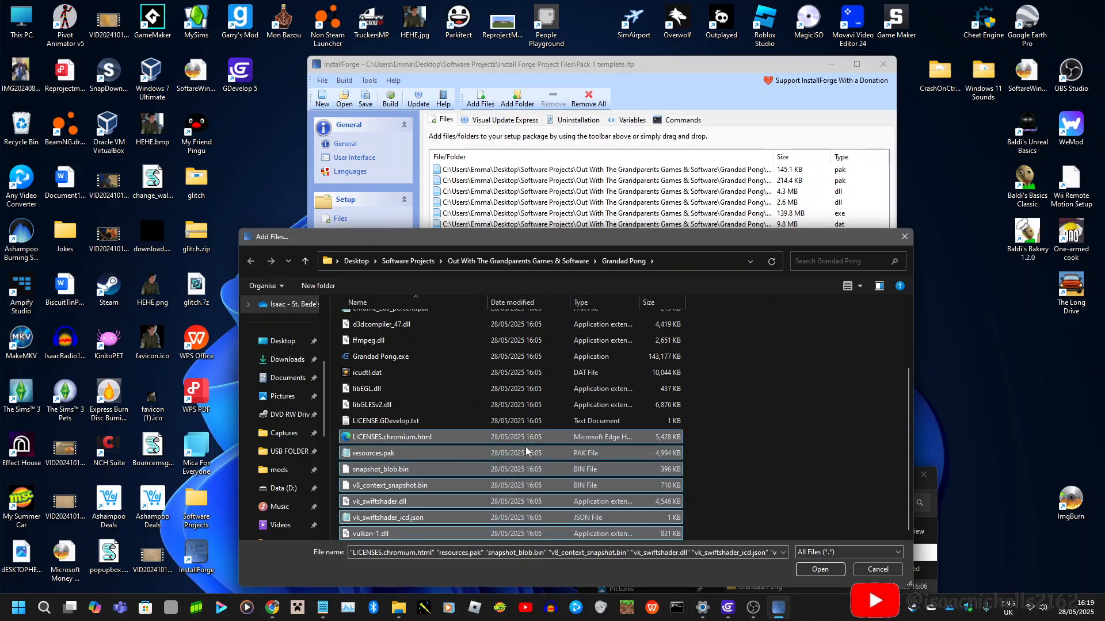
{"action": "left_click", "coordinate": [824, 571]}
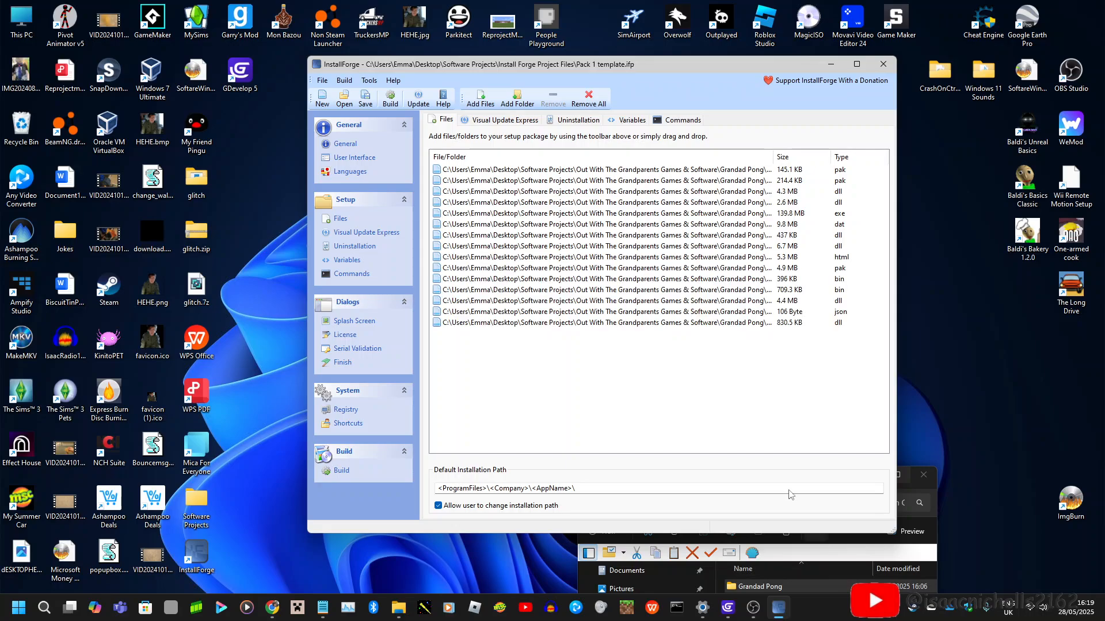
{"action": "left_click", "coordinate": [480, 98]}
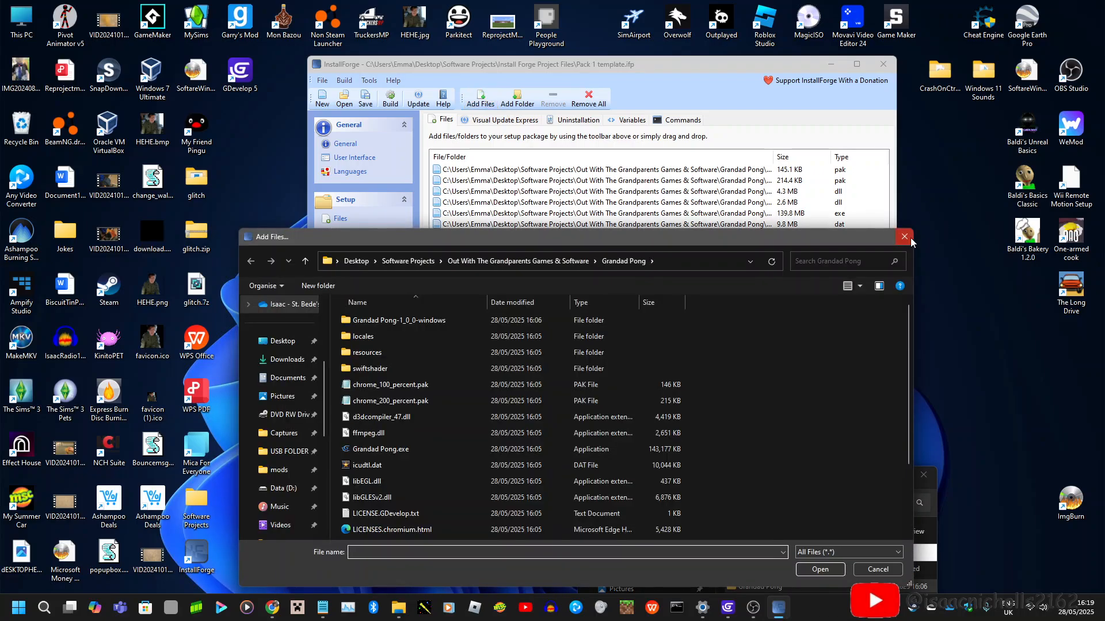
{"action": "left_click", "coordinate": [907, 238]}
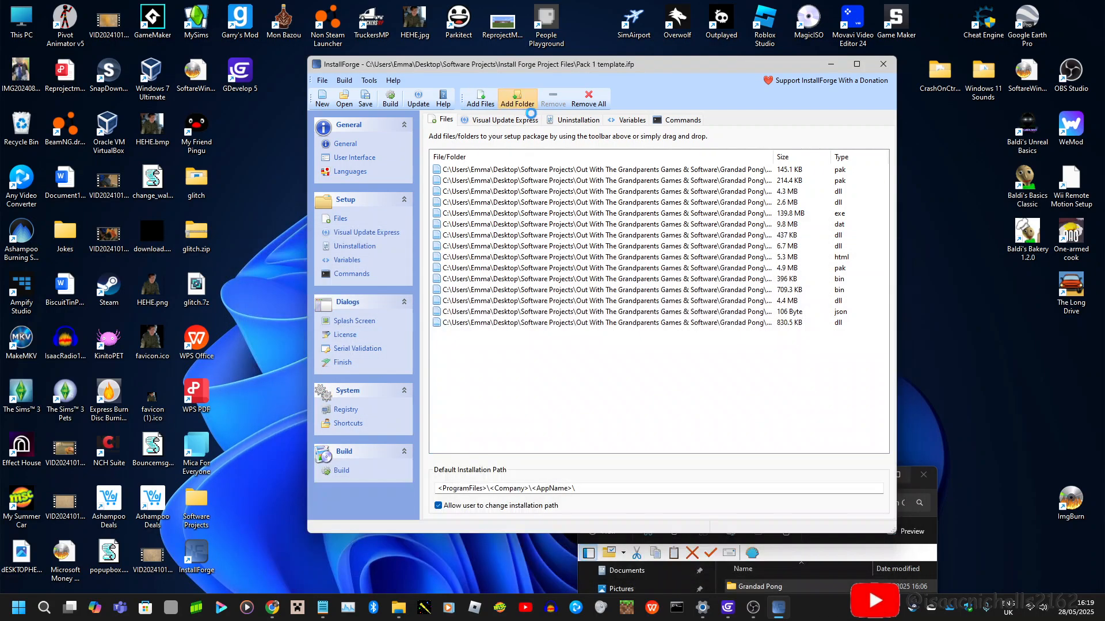
Add the locales folder from Software Projects > Out With The Grandparents Games & Software > Grandad Pong to the setup package.
{"action": "left_click", "coordinate": [518, 99]}
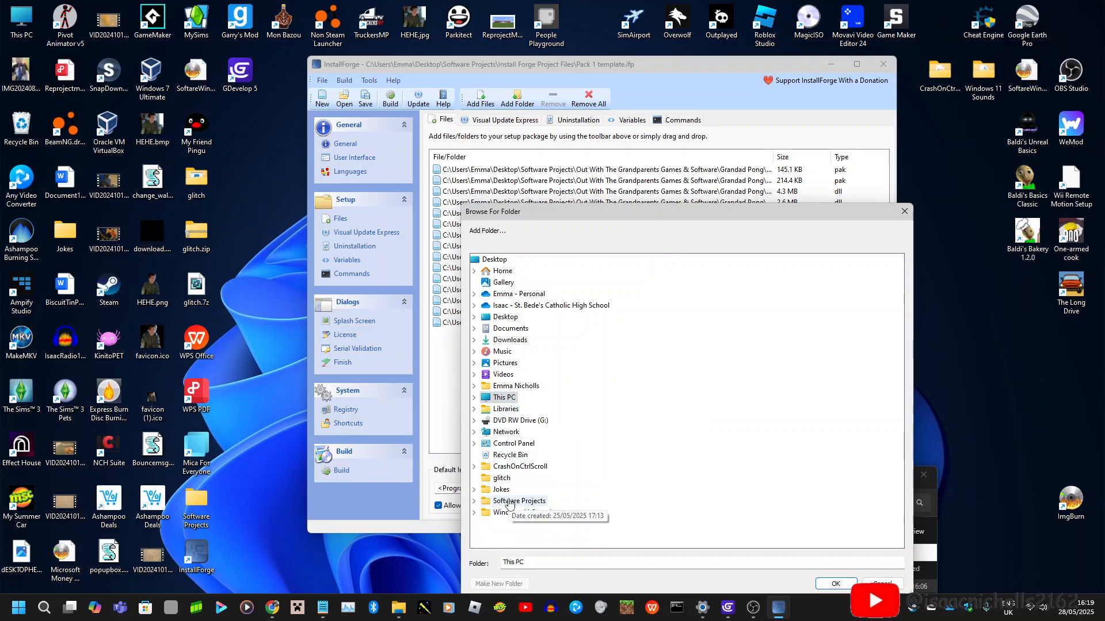
{"action": "left_click", "coordinate": [475, 502]}
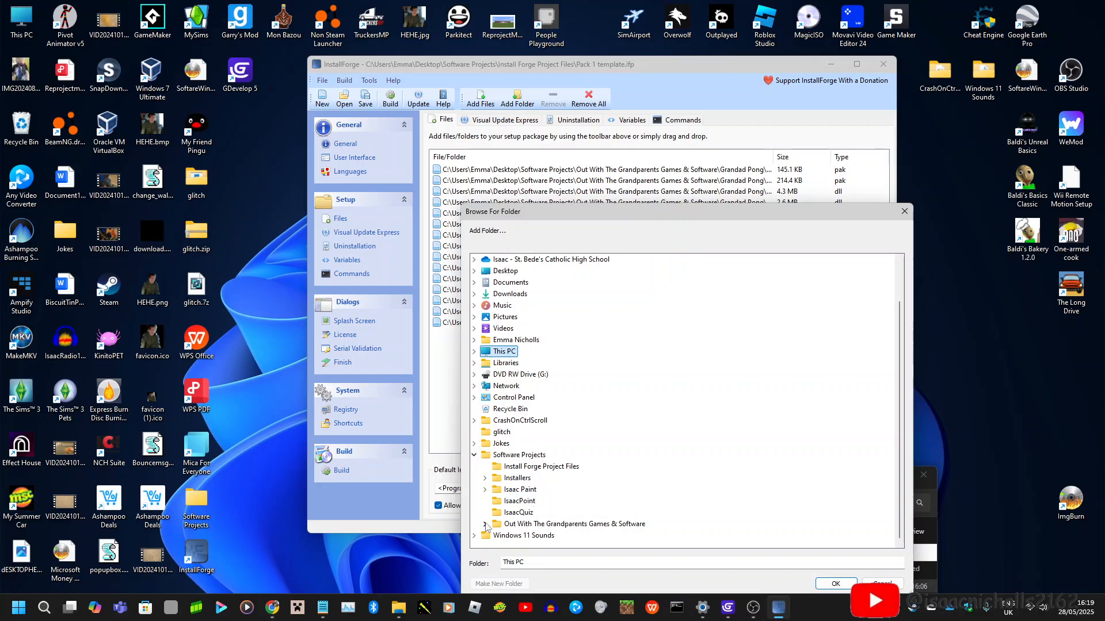
{"action": "left_click", "coordinate": [485, 525]}
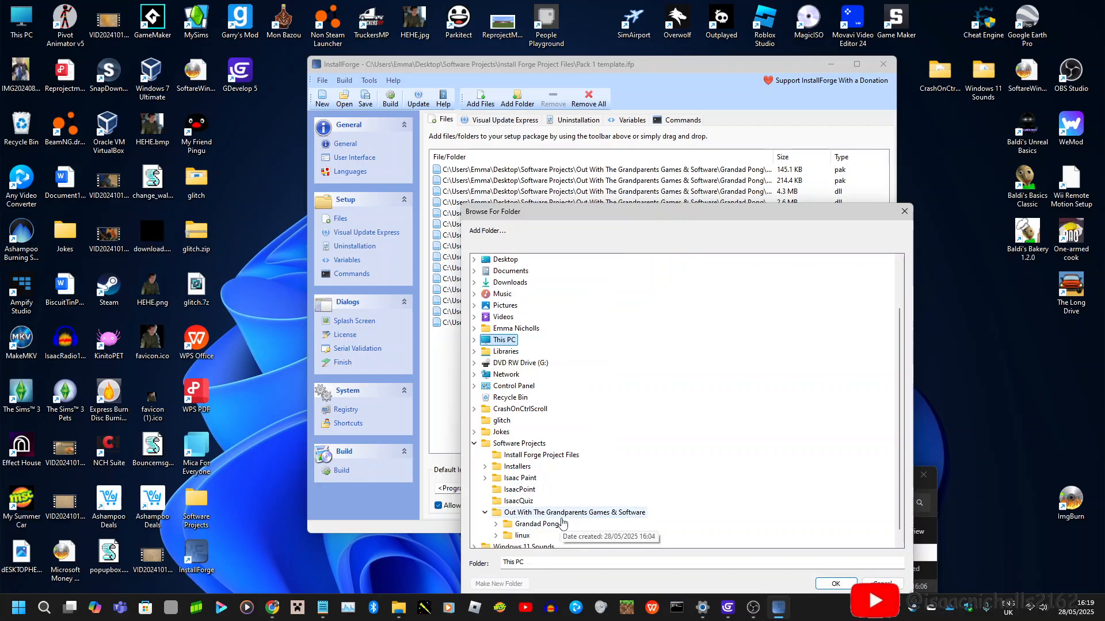
{"action": "left_click", "coordinate": [496, 524]}
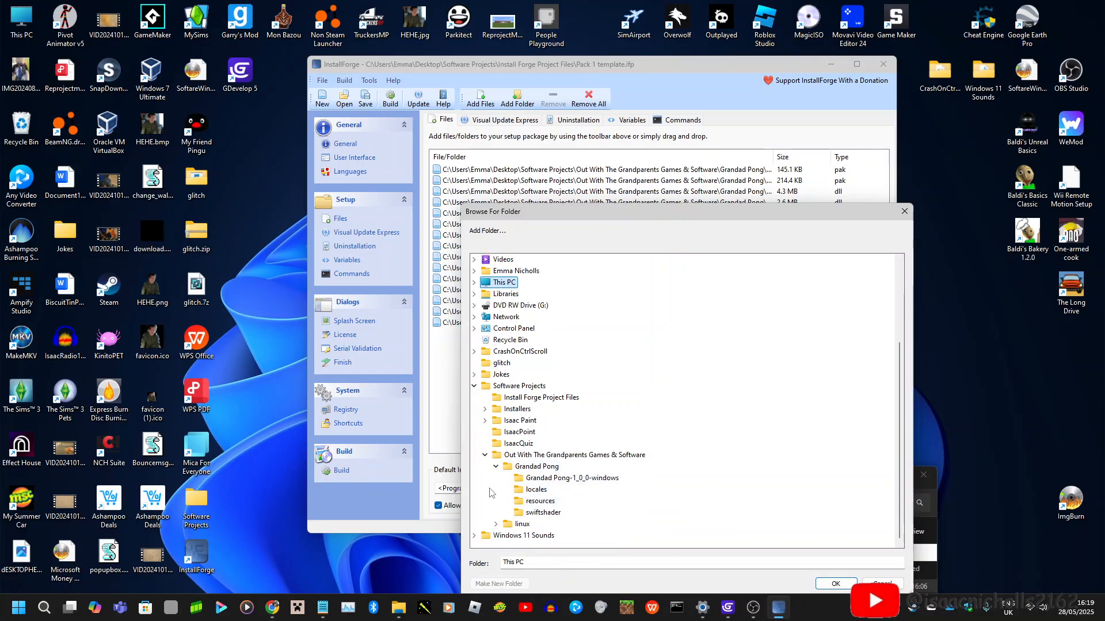
{"action": "left_click", "coordinate": [550, 490]}
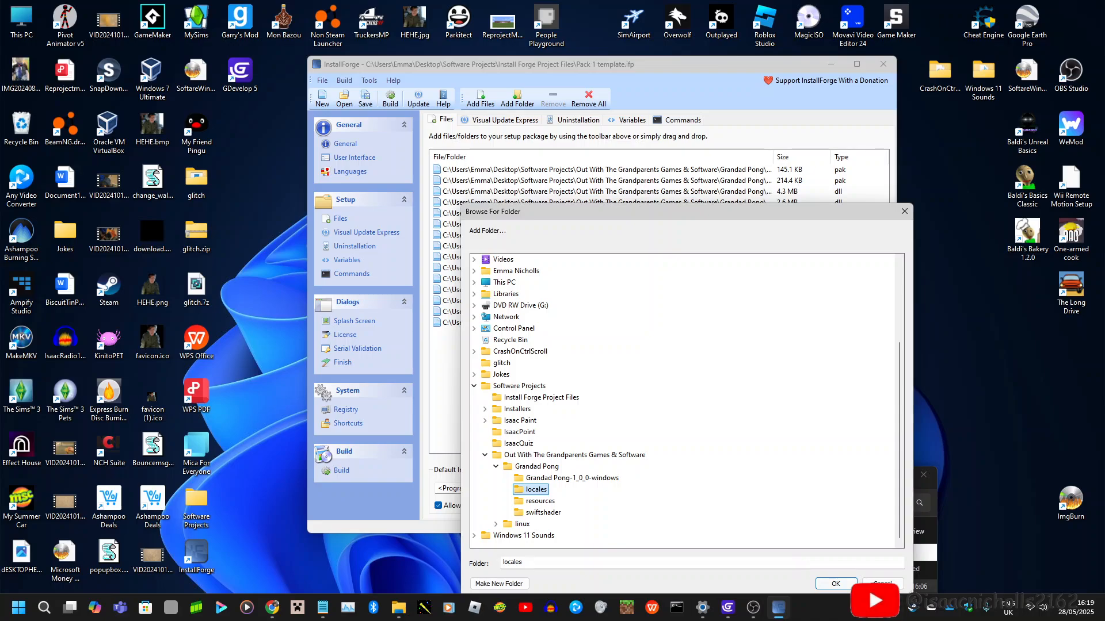
{"action": "left_click", "coordinate": [836, 584]}
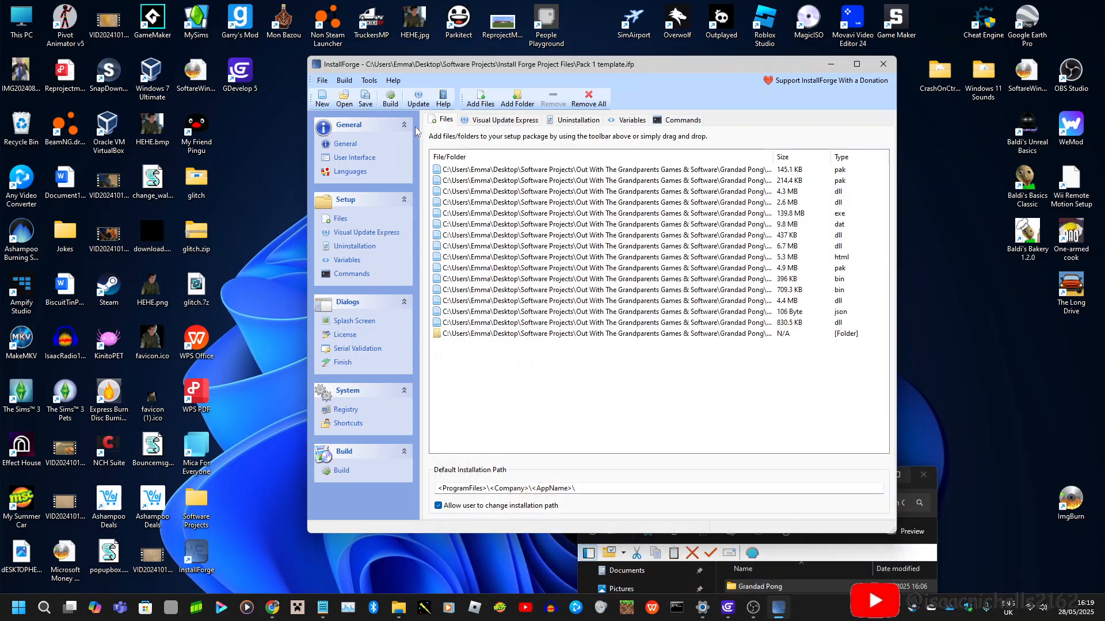
Add the resources and swiftshader folders from the Grandad Pong folder to the setup package.
{"action": "left_click", "coordinate": [503, 99]}
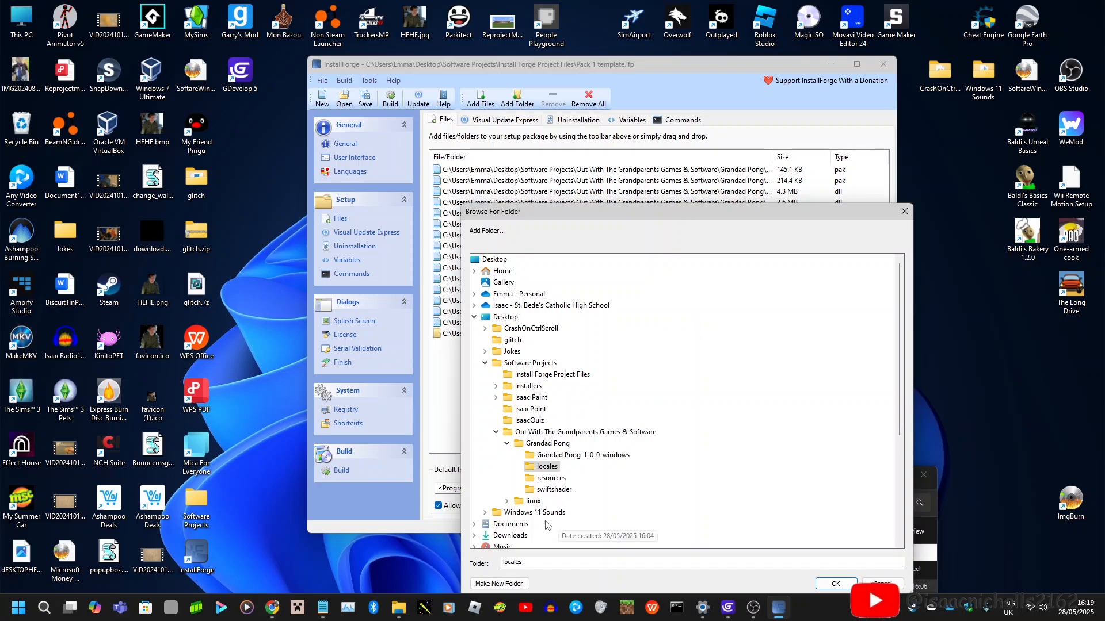
{"action": "left_click", "coordinate": [556, 480]}
{"action": "left_click", "coordinate": [831, 583]}
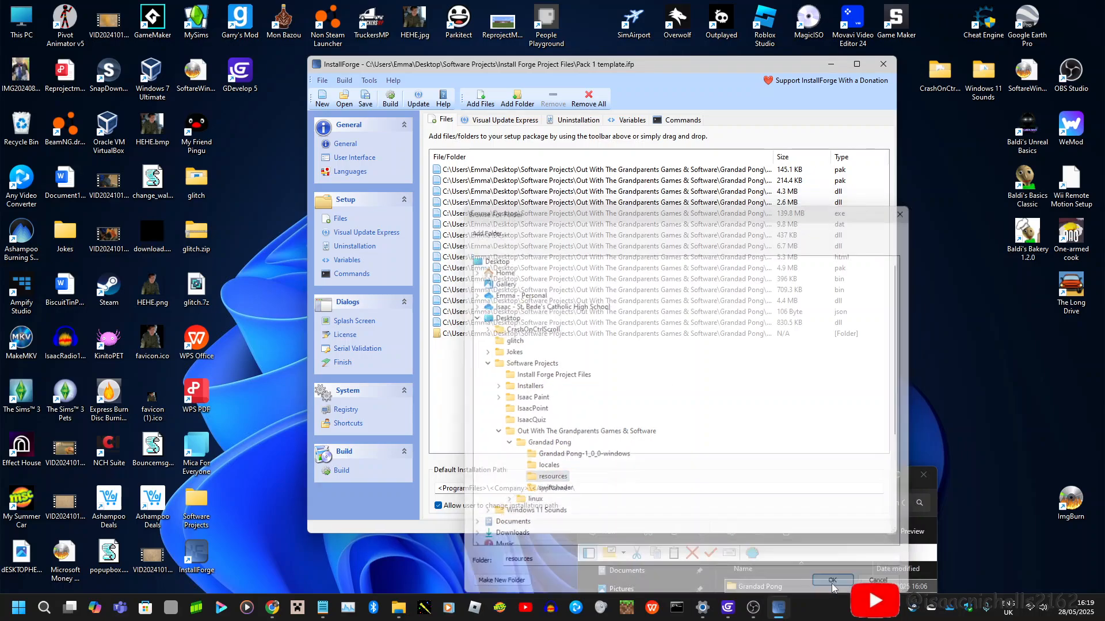
{"action": "left_click", "coordinate": [517, 99]}
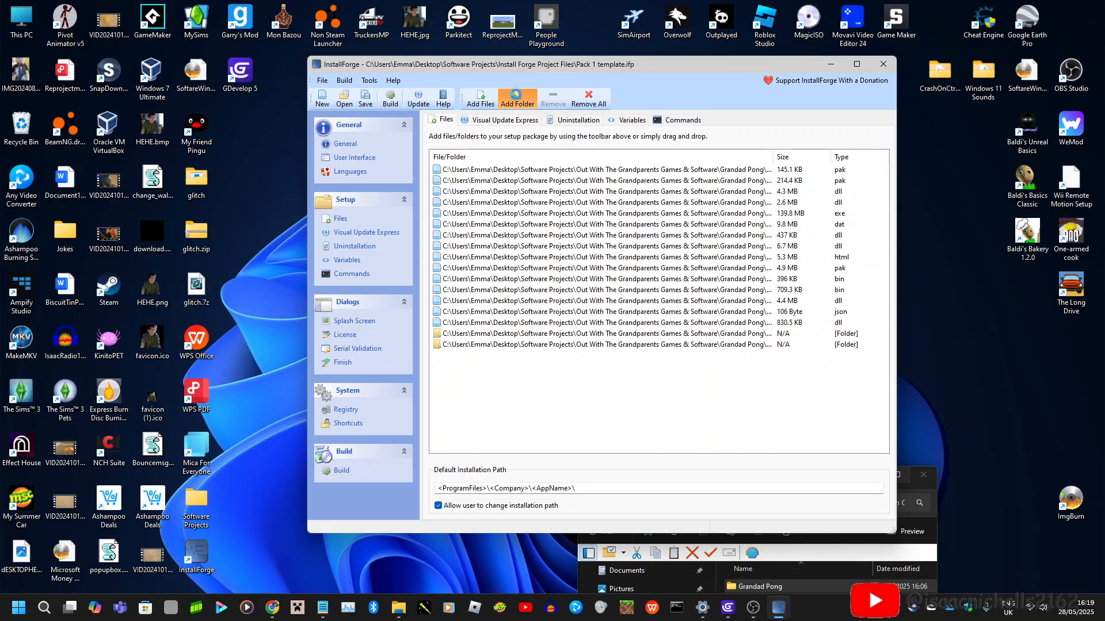
{"action": "left_click", "coordinate": [555, 491]}
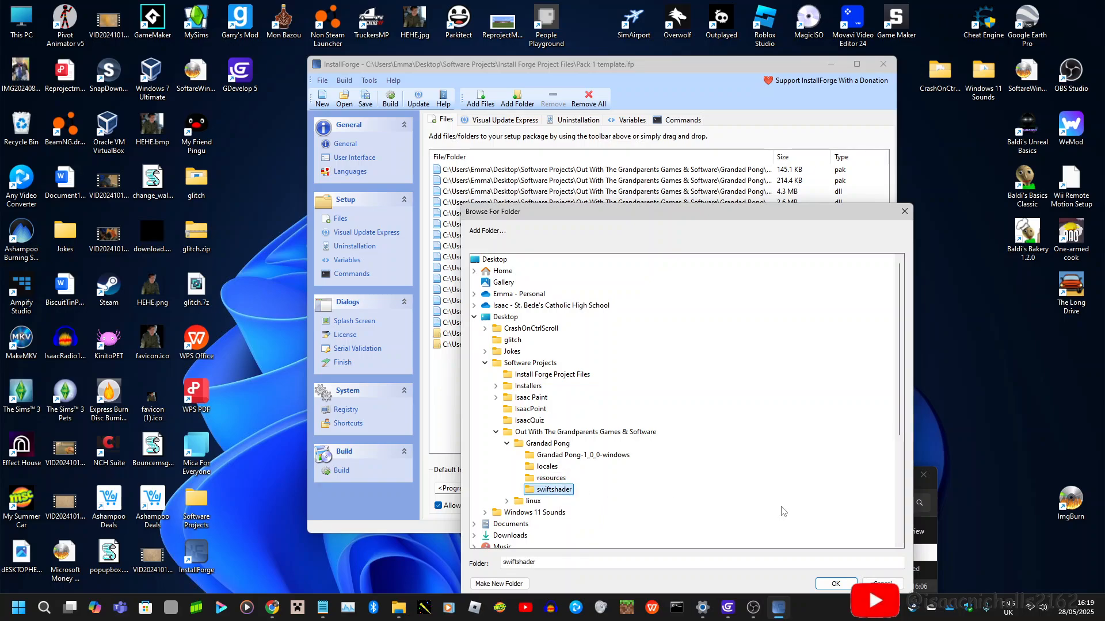
{"action": "left_click", "coordinate": [835, 584]}
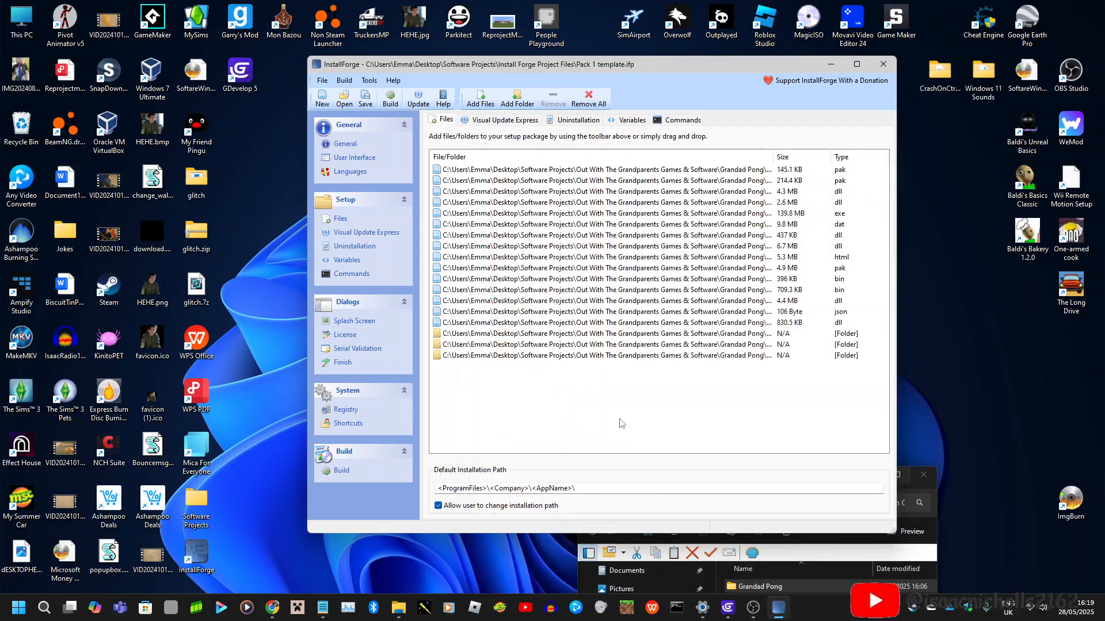
Insert OWTGP\ before <AppName> so the default installation path is <ProgramFiles>\<Company>\OWTGP\<AppName>\.
{"action": "mouse_move", "coordinate": [640, 424]}
{"action": "left_mouse_down"}
{"action": "mouse_move", "coordinate": [469, 315]}
{"action": "mouse_move", "coordinate": [637, 429]}
{"action": "left_mouse_up"}
{"action": "left_click", "coordinate": [533, 489]}
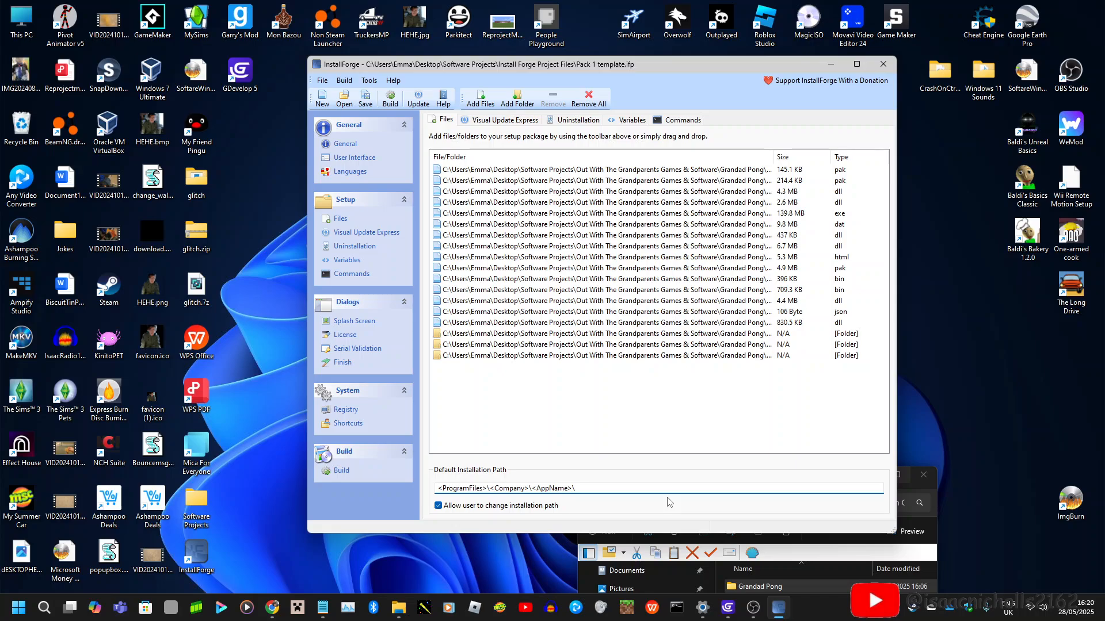
{"action": "type", "text": "OWTGP\\"}
Set the uninstaller's name to "Uninstall Out With The Grandparent Ping Pong Game".
{"action": "left_click", "coordinate": [380, 233]}
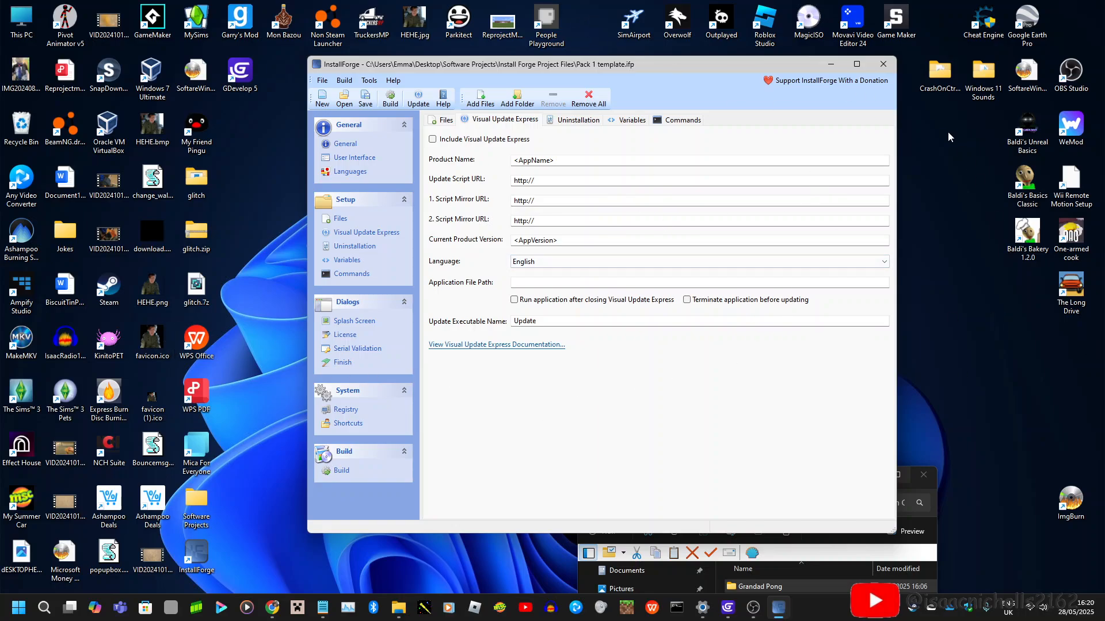
{"action": "left_click", "coordinate": [573, 120]}
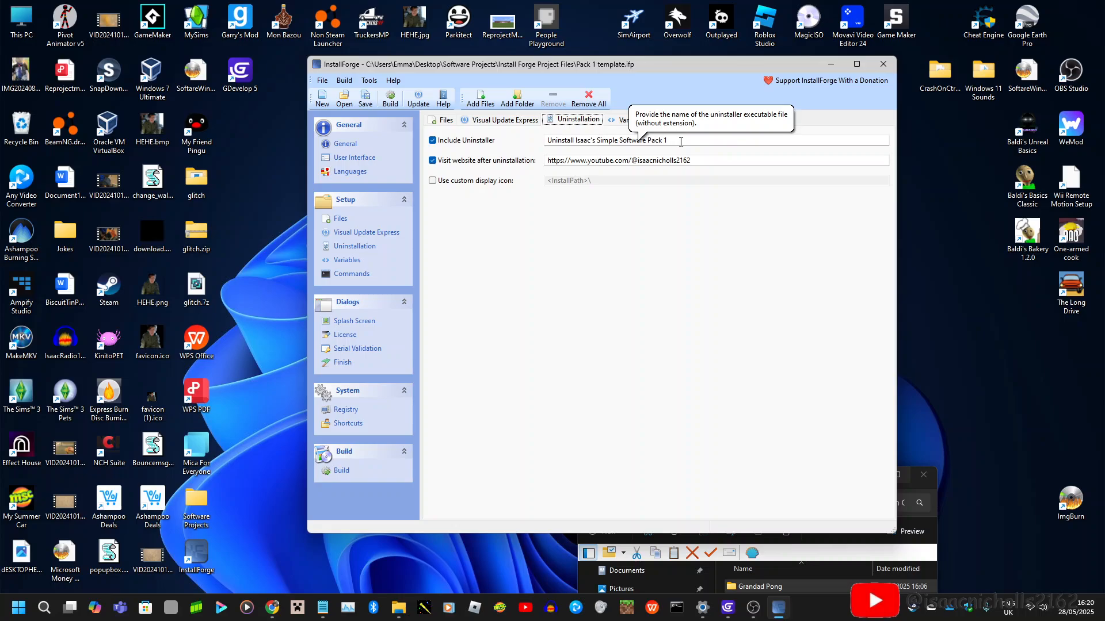
{"action": "left_click_drag", "start_coordinate": [683, 141], "coordinate": [576, 133]}
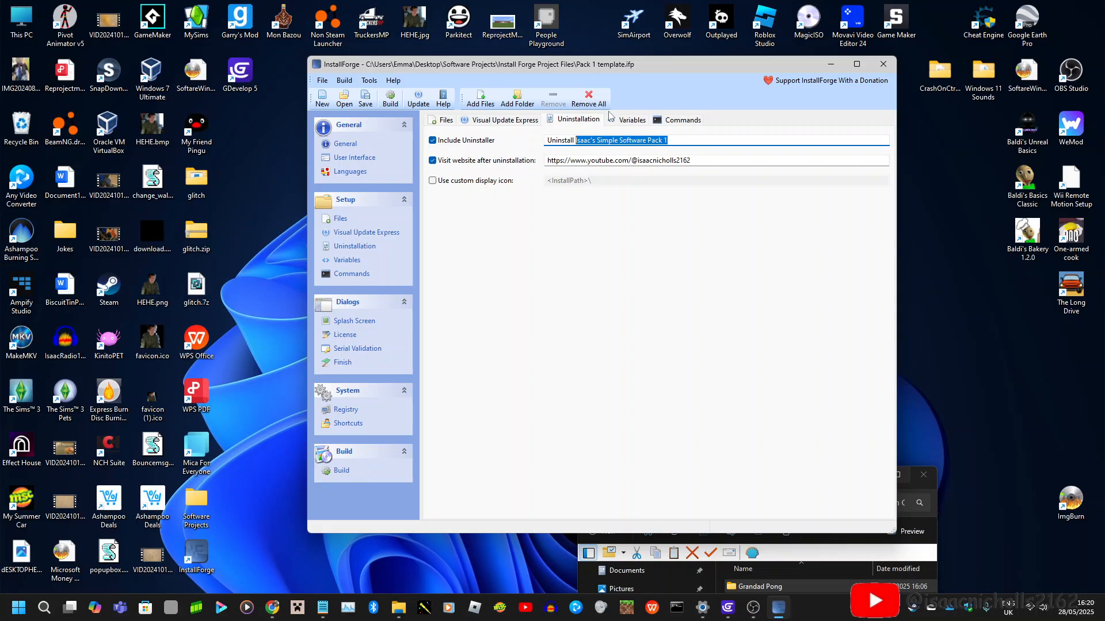
{"action": "key", "text": "BackSpace"}
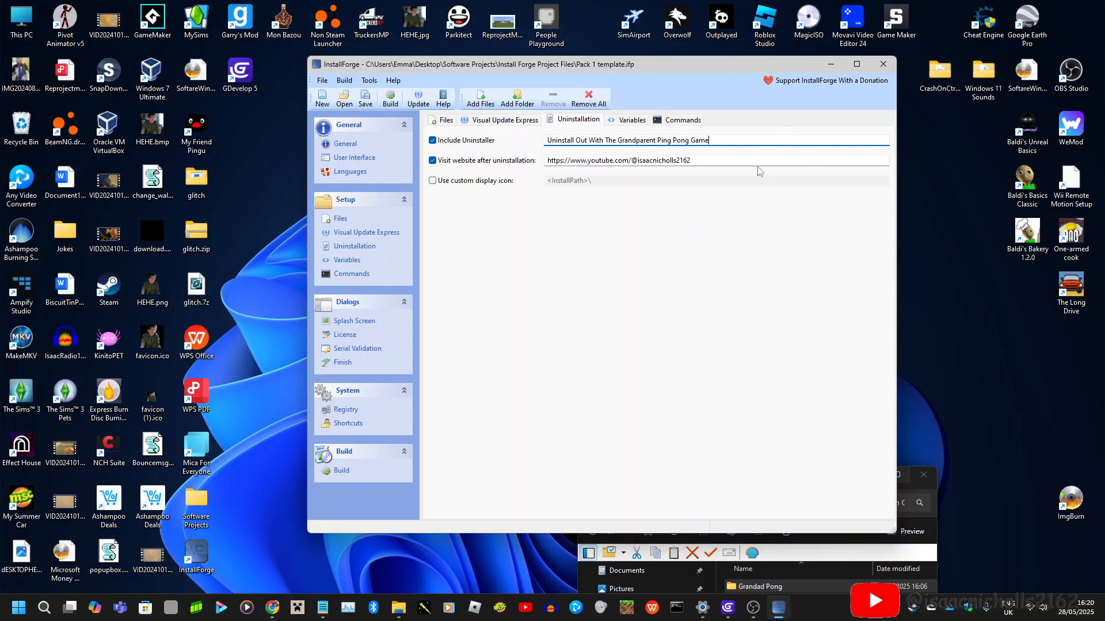
{"action": "left_click_drag", "start_coordinate": [661, 147], "coordinate": [546, 158]}
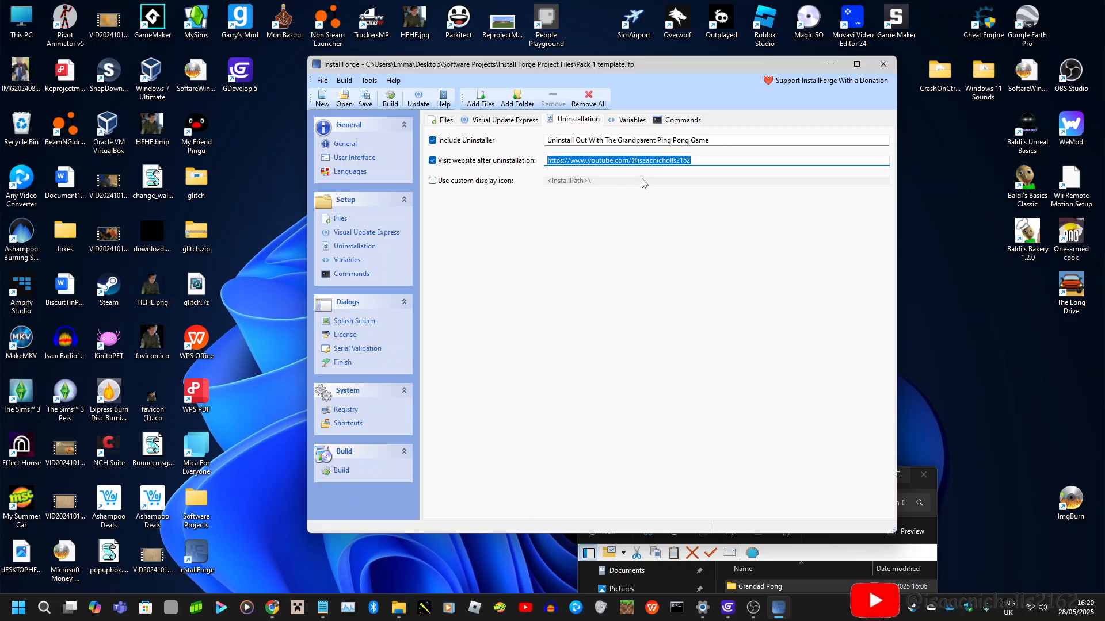
{"action": "type", "text": "www.youtube.com/@OWTGPOfficial"}
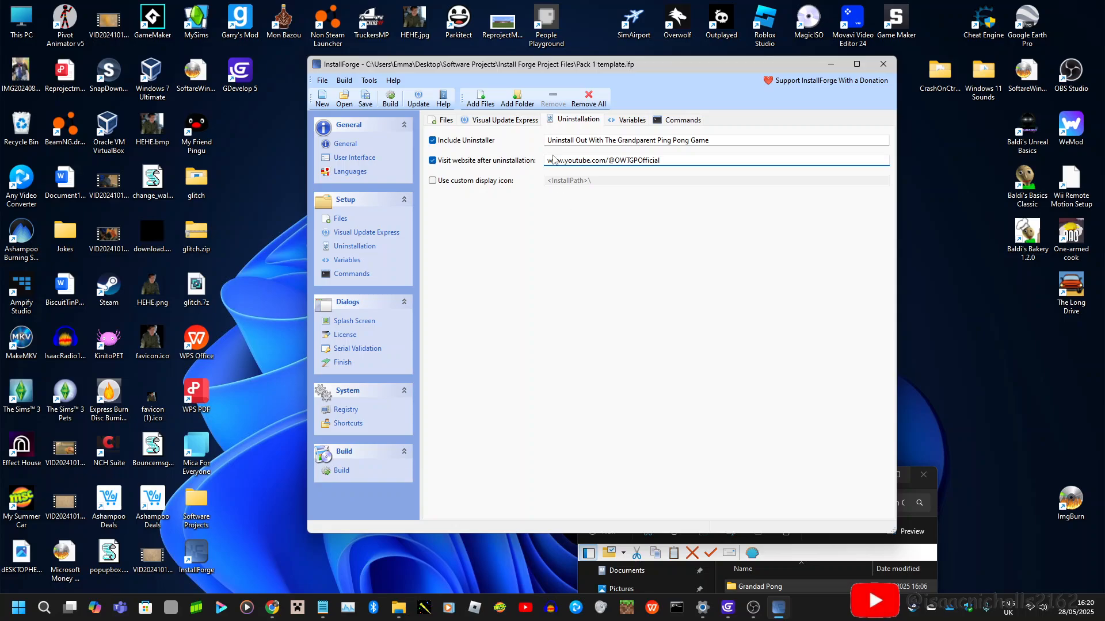
{"action": "double_click", "coordinate": [651, 158]}
{"action": "left_click", "coordinate": [684, 162]}
{"action": "type", "text": "https"}
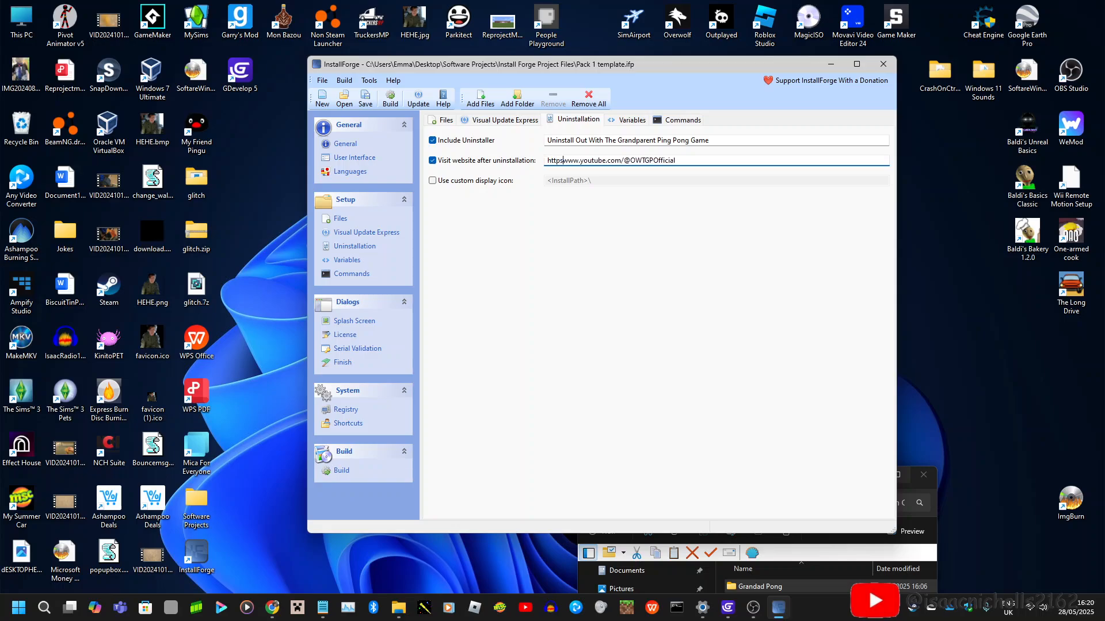
{"action": "type", "text": "://"}
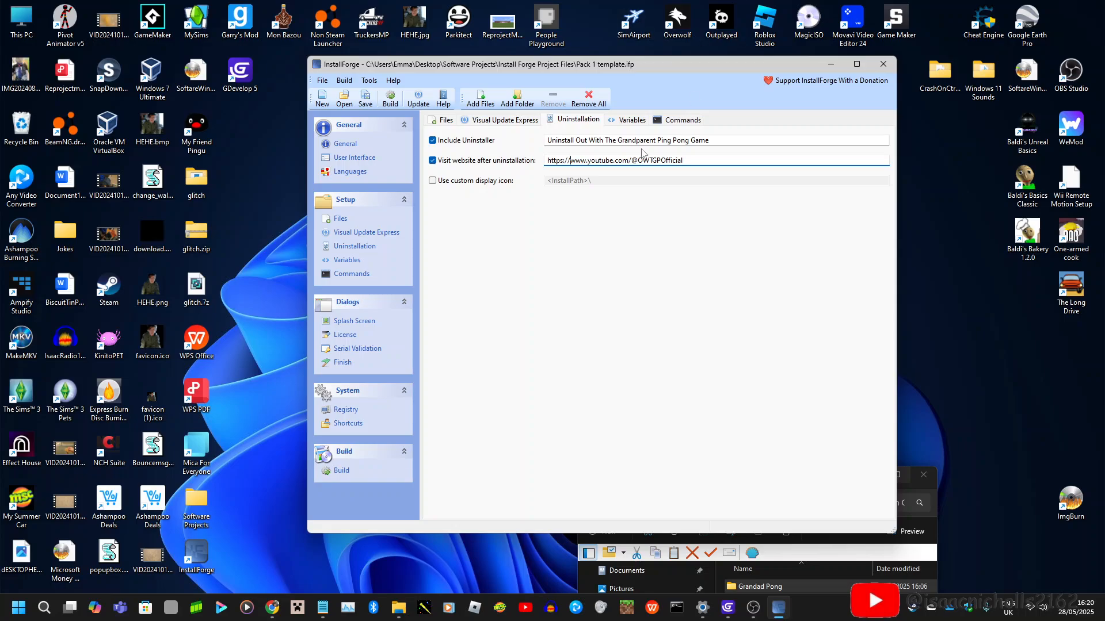
Enable the custom display icon for the uninstaller and return to the setup's file list.
{"action": "left_click", "coordinate": [470, 180]}
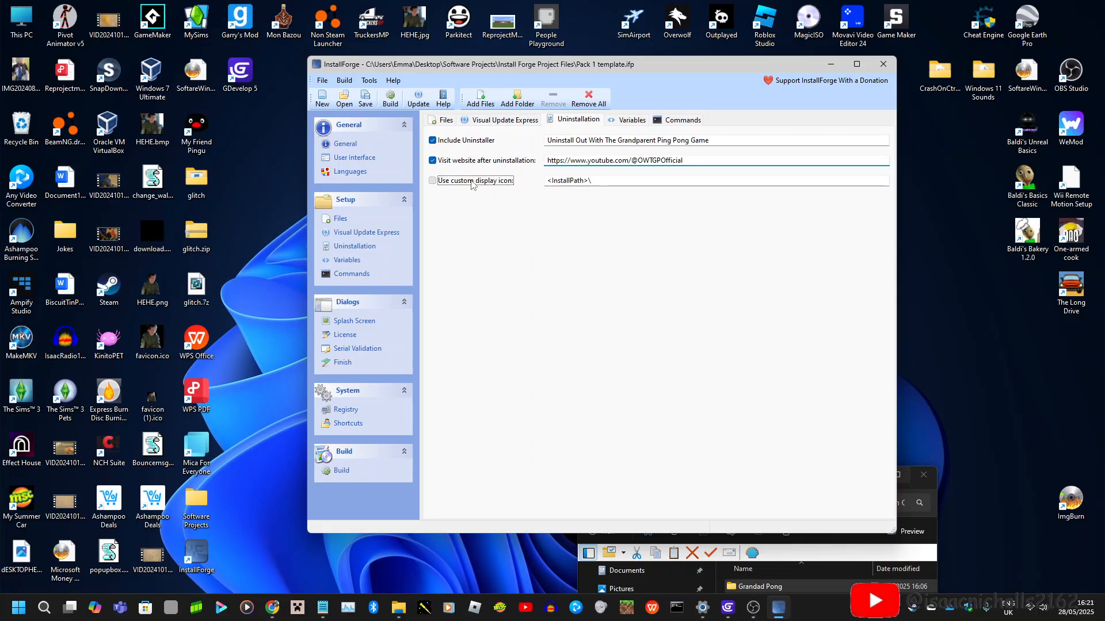
{"action": "left_click", "coordinate": [614, 181]}
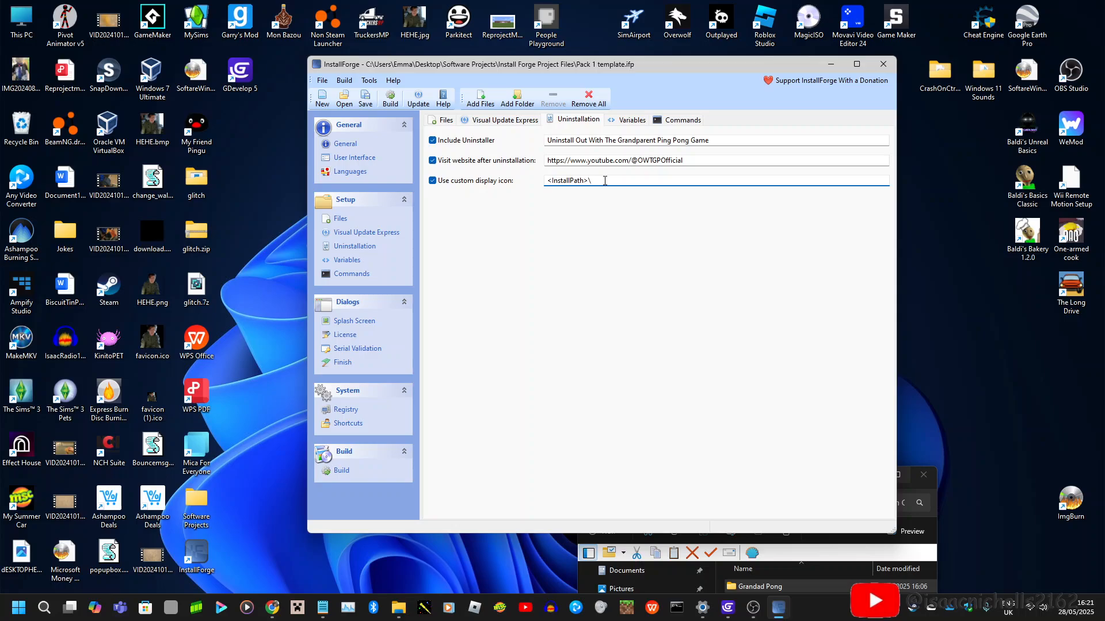
{"action": "left_click", "coordinate": [340, 219]}
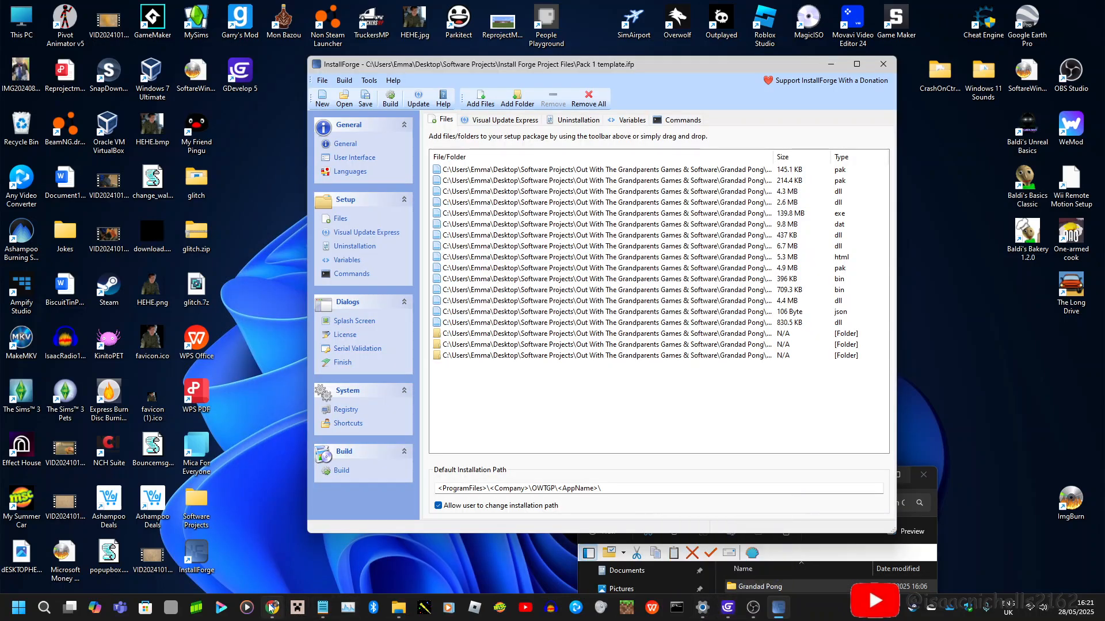
Switch to Chrome, search Google for "ico converter" and open the Online ICO converter site at icoconverter.com.
{"action": "left_click", "coordinate": [271, 607]}
{"action": "left_click", "coordinate": [165, 14]}
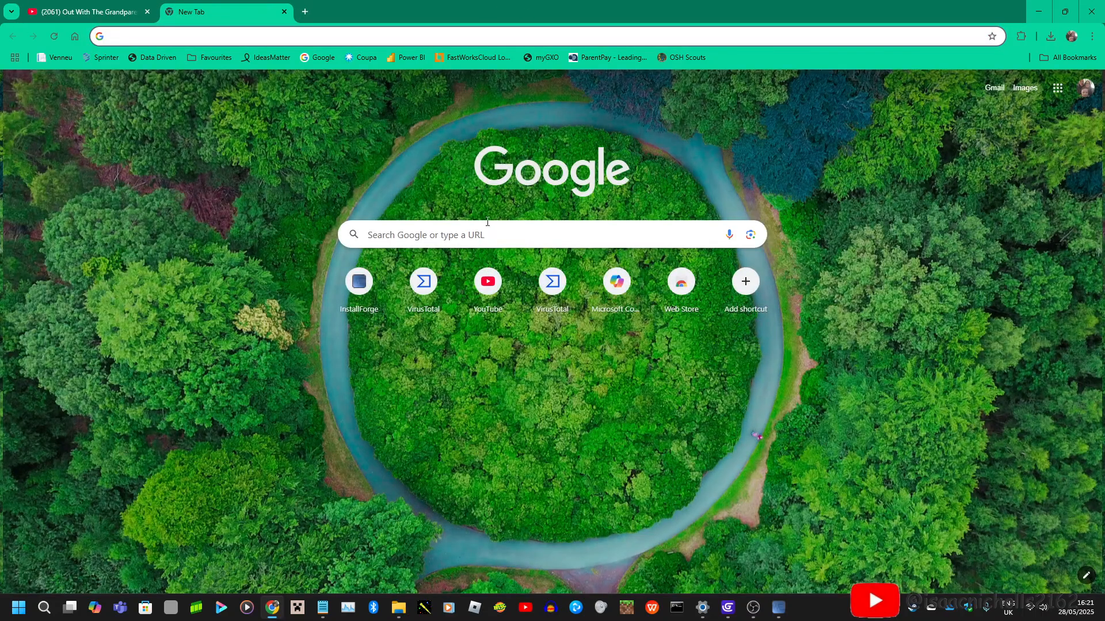
{"action": "left_click", "coordinate": [571, 228]}
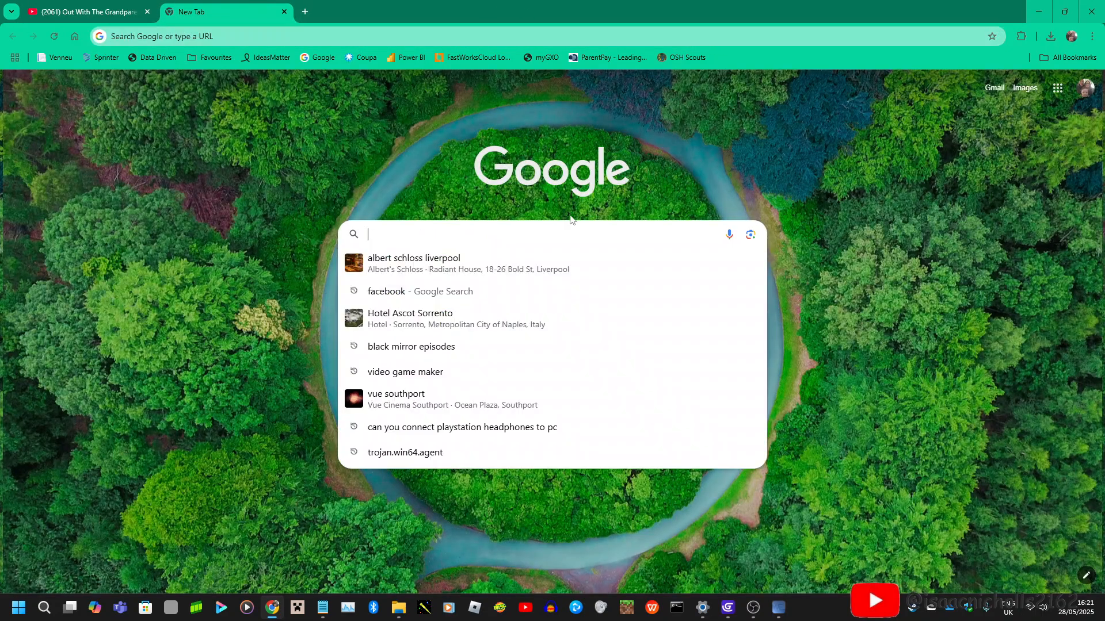
{"action": "type", "text": "ico"}
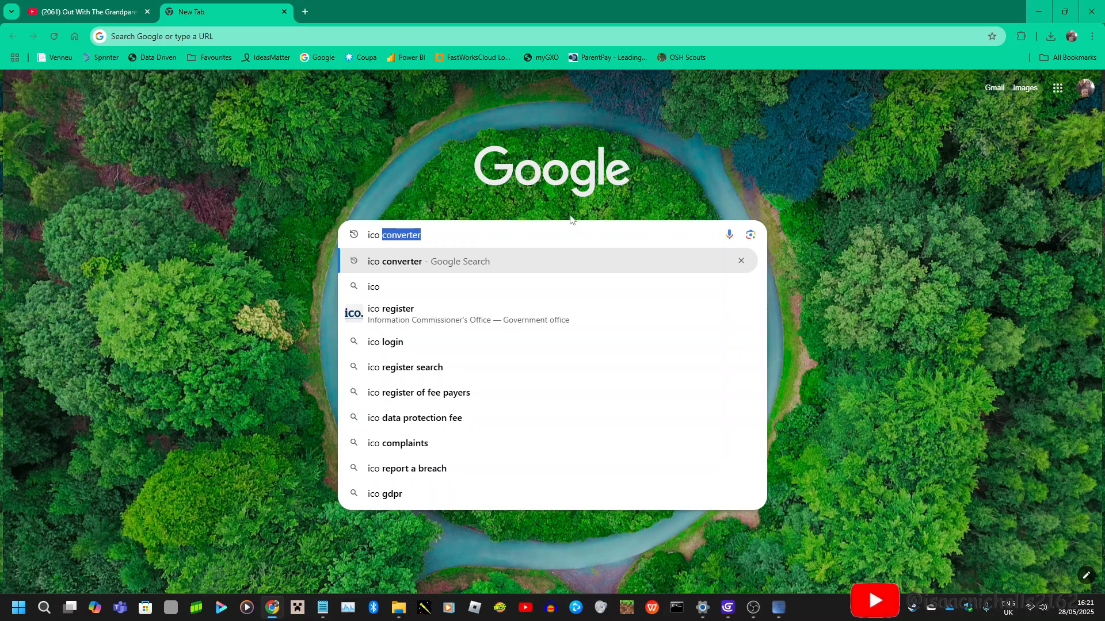
{"action": "type", "text": " converter"}
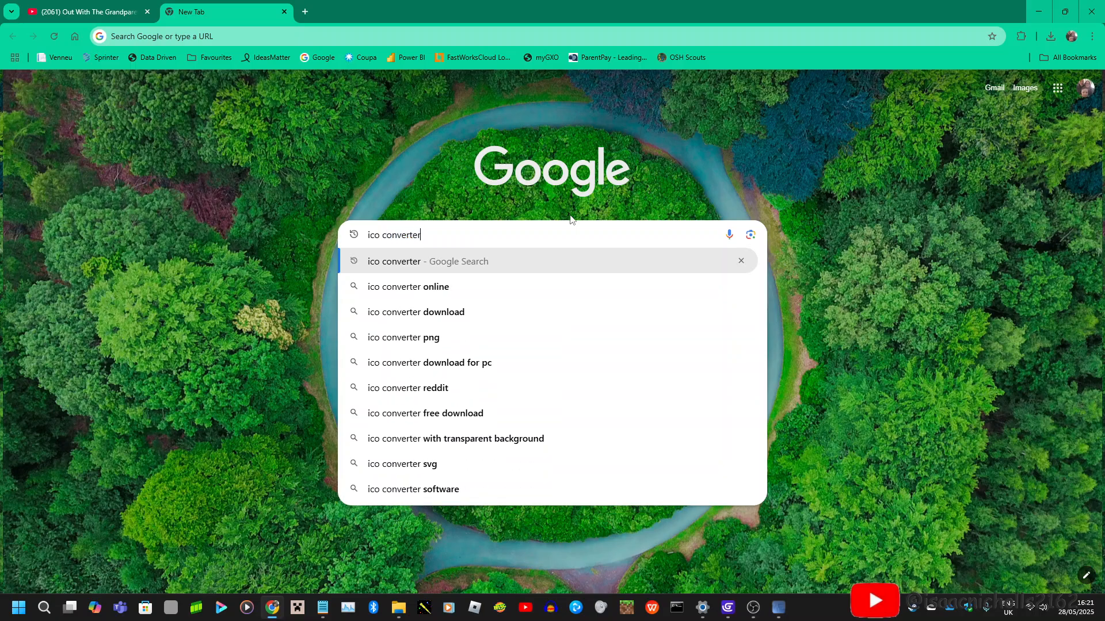
{"action": "key", "text": "Return"}
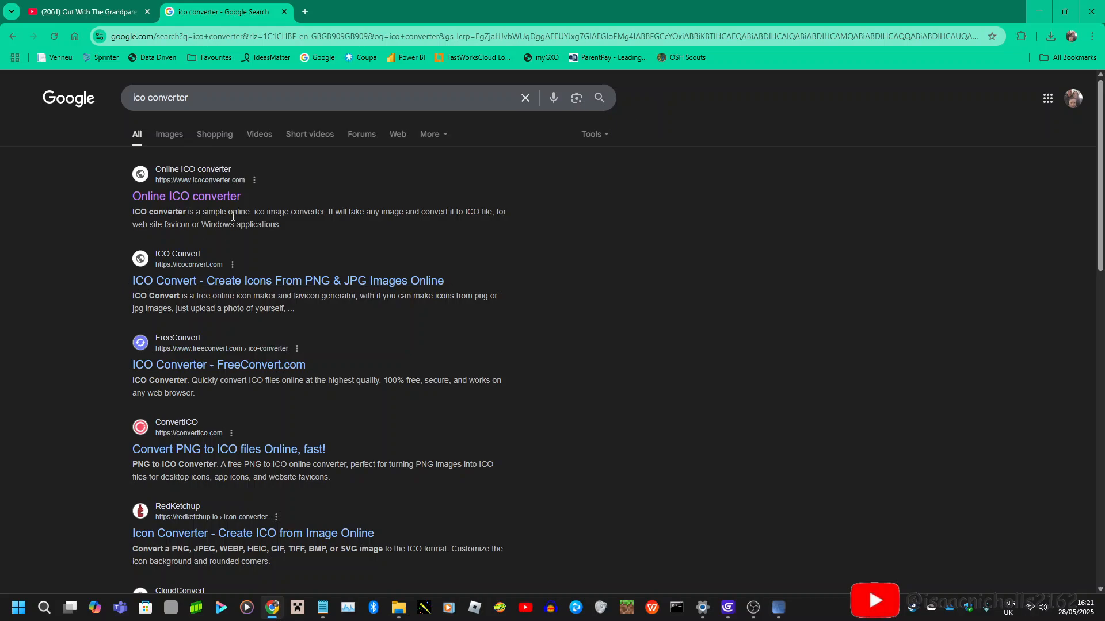
{"action": "left_click", "coordinate": [222, 196]}
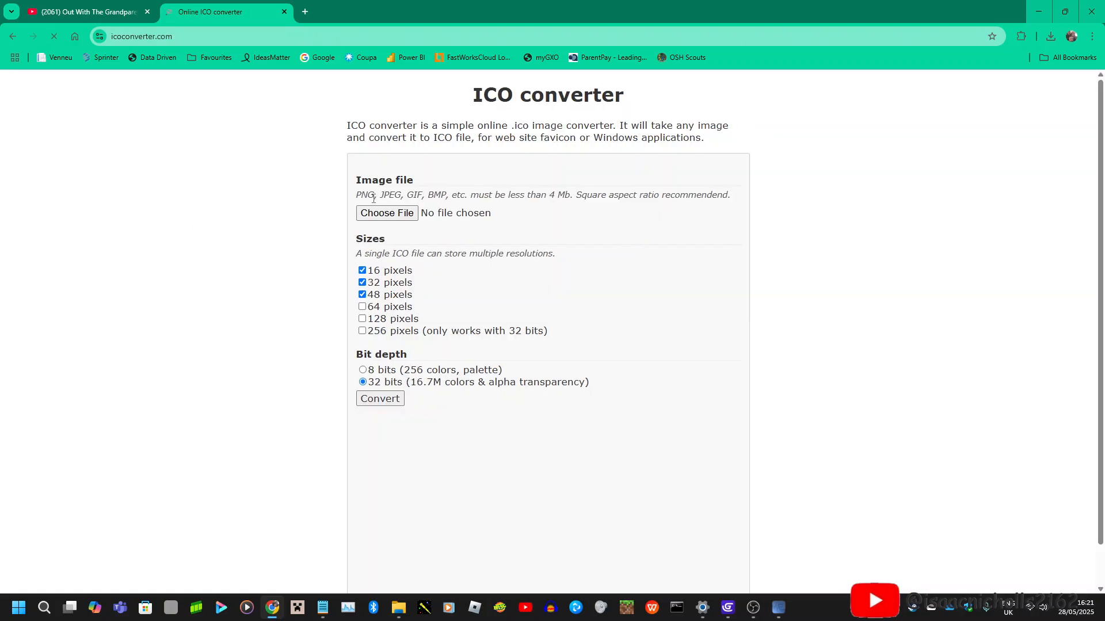
Choose grandad head.png from the Downloads folder as the image file for the ICO converter.
{"action": "left_click", "coordinate": [387, 212]}
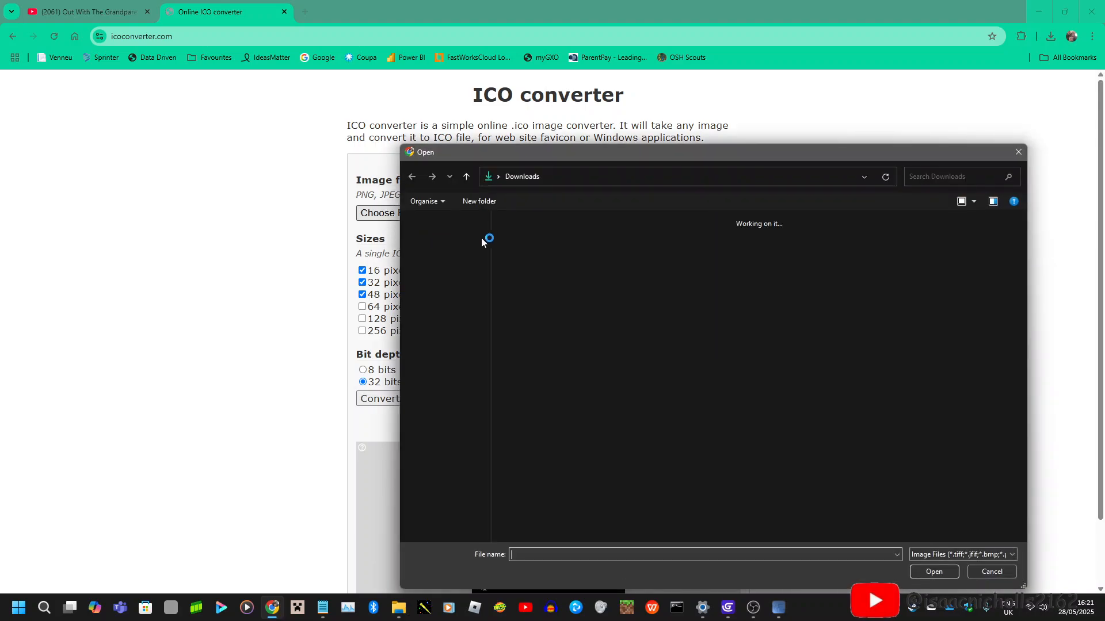
{"action": "left_click", "coordinate": [530, 253]}
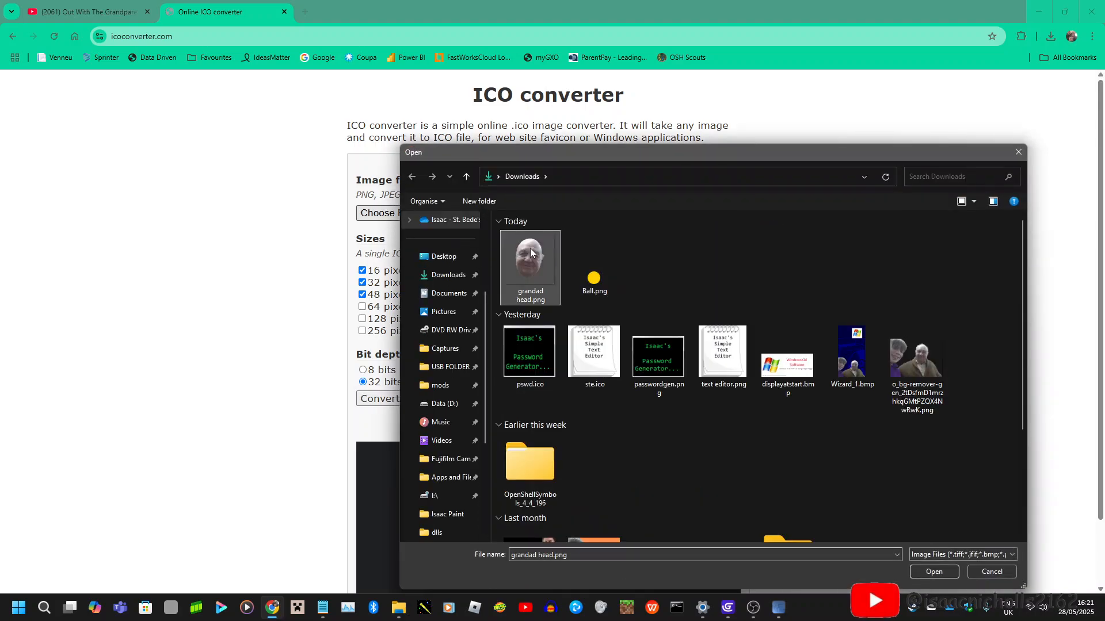
{"action": "double_click", "coordinate": [531, 253]}
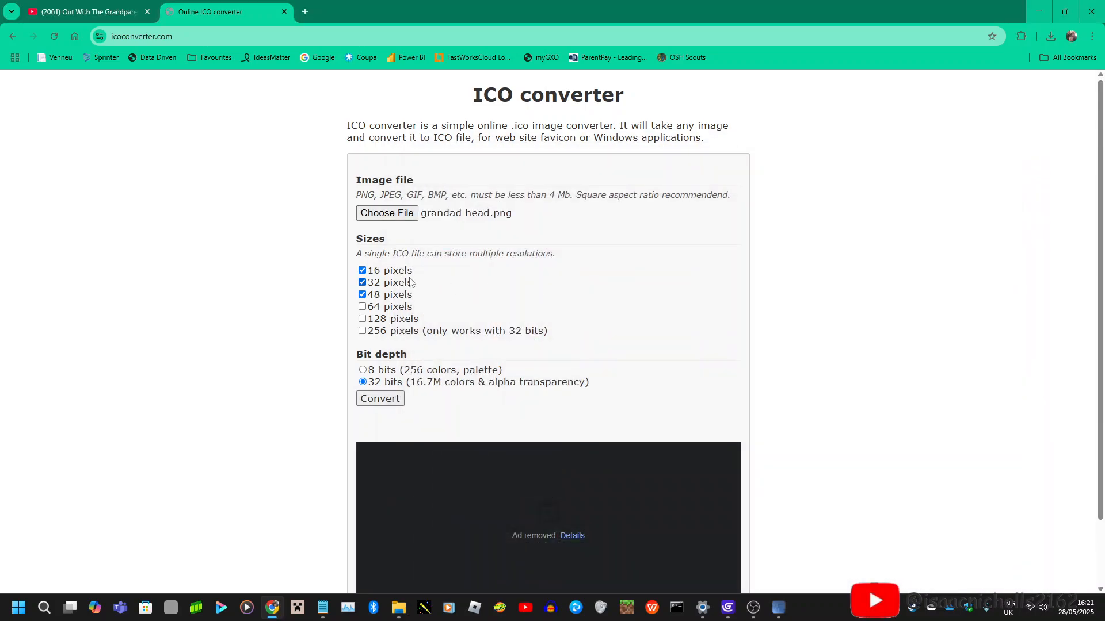
Add the 64, 128 and 256 pixel sizes to the icon and convert the image.
{"action": "left_click", "coordinate": [363, 307]}
{"action": "left_click", "coordinate": [362, 331]}
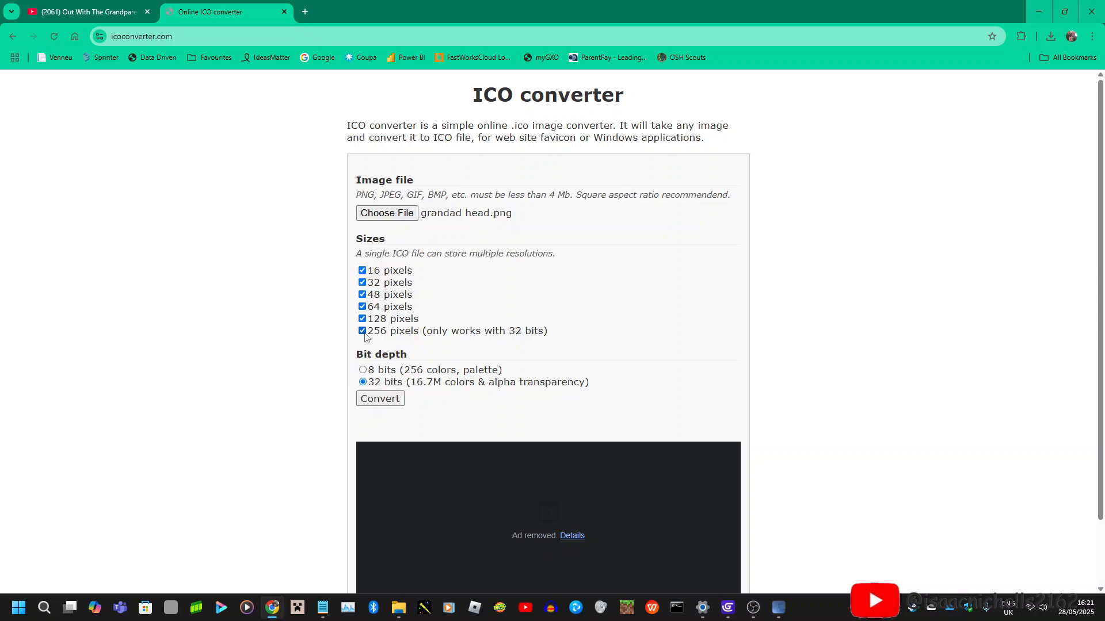
{"action": "left_click", "coordinate": [394, 401]}
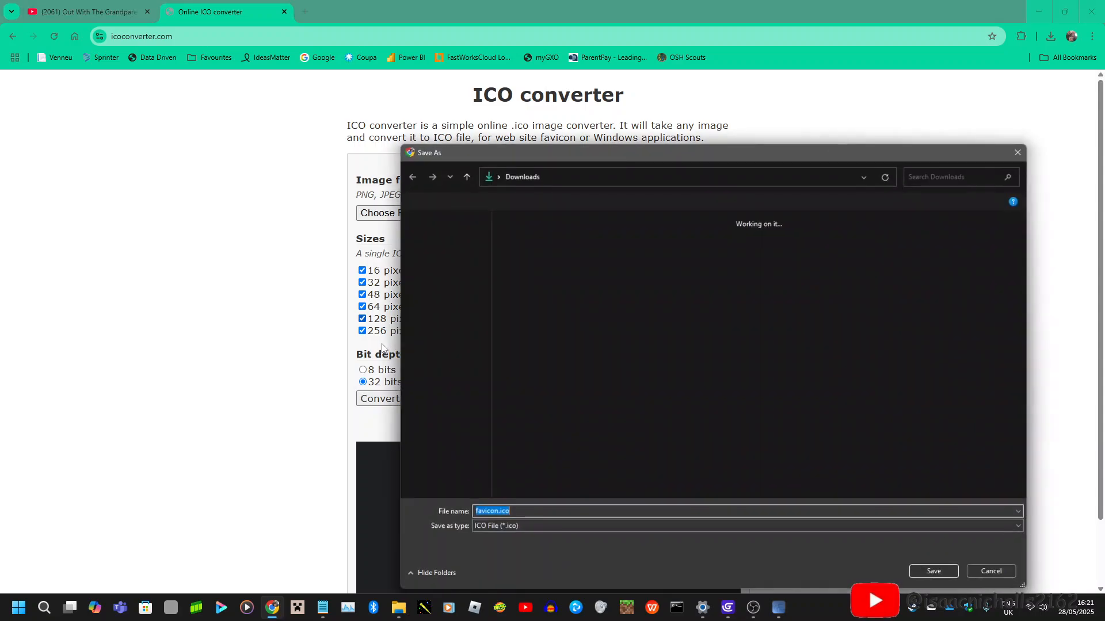
Save the converted icon as granddadheadicon in Software Projects > Out With The Grandparents Games & Software > Grandad Pong.
{"action": "type", "text": "gr"}
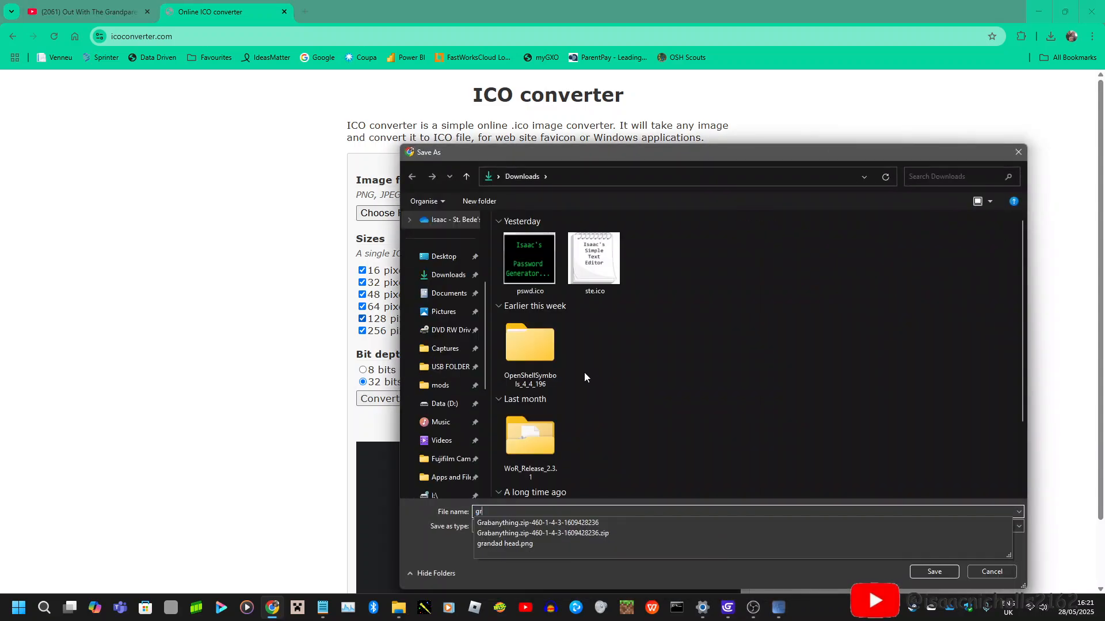
{"action": "type", "text": "and"}
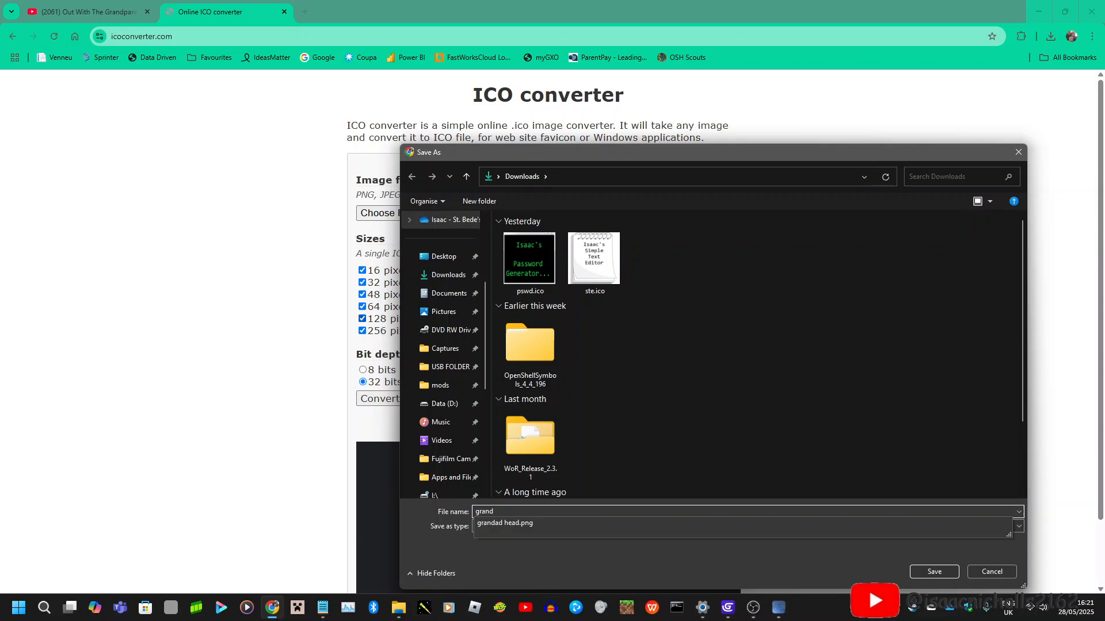
{"action": "type", "text": "dadheadicon"}
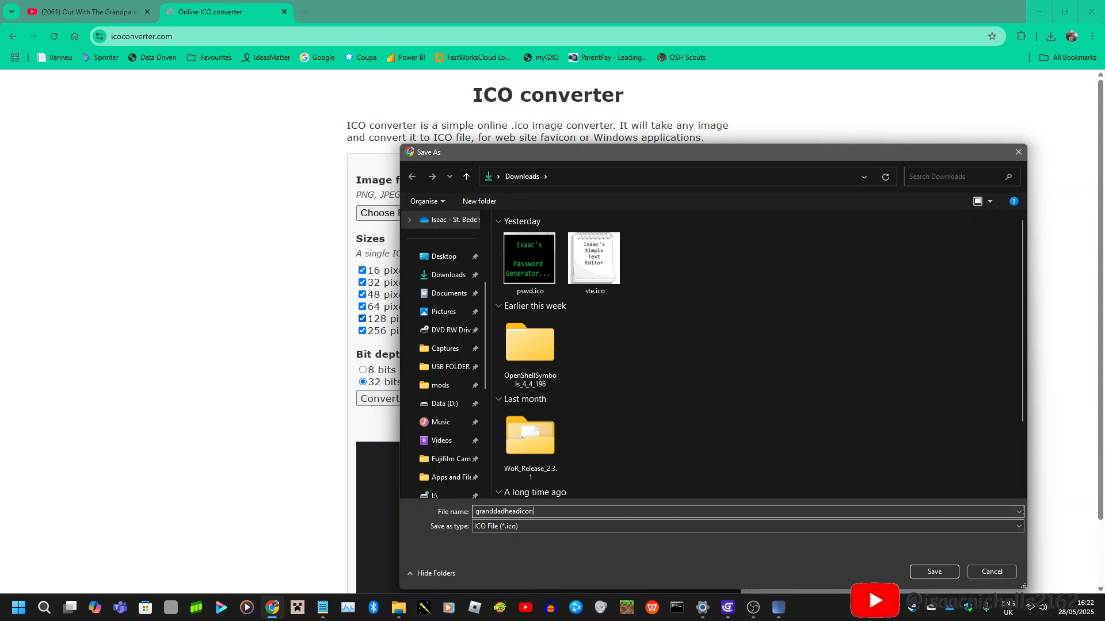
{"action": "scroll", "coordinate": [463, 364], "scroll_direction": "down", "scroll_amount": 4}
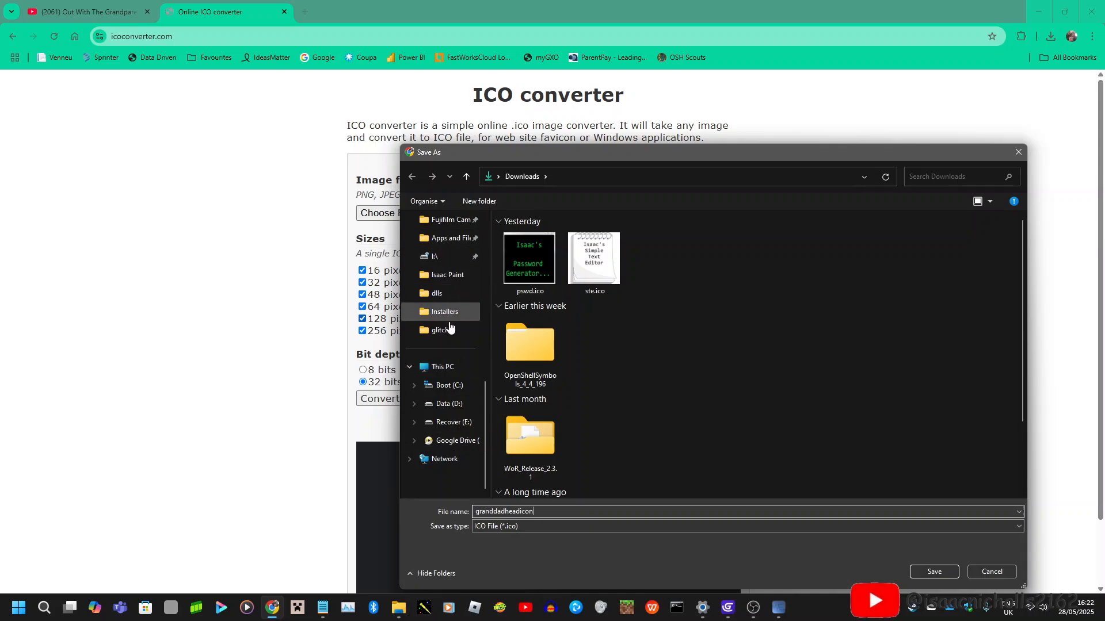
{"action": "left_click", "coordinate": [441, 278]}
{"action": "left_click", "coordinate": [561, 176]}
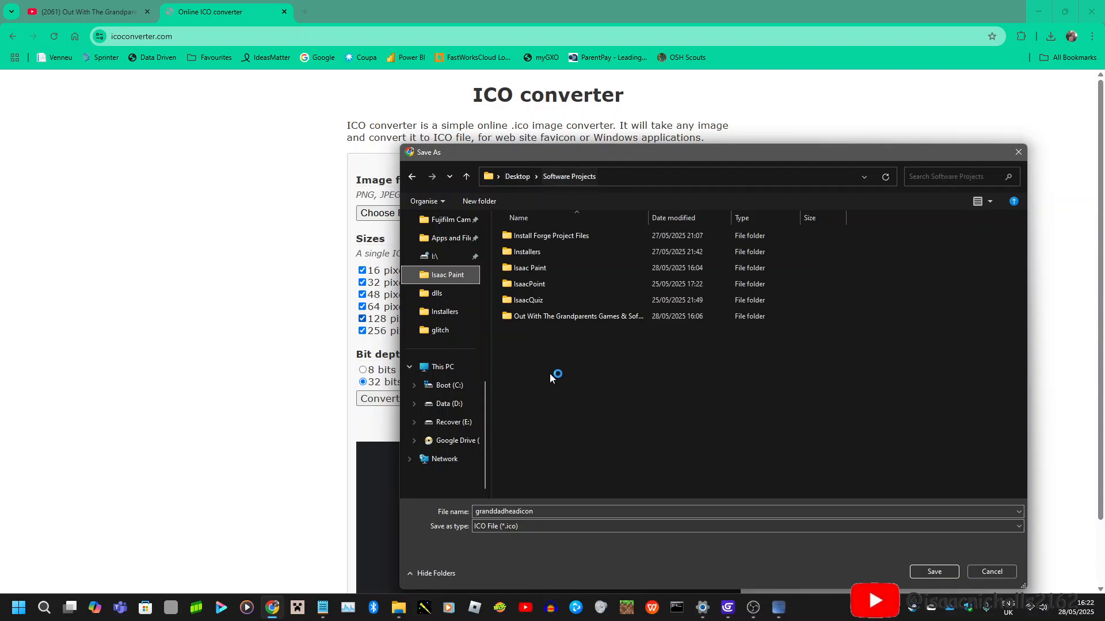
{"action": "double_click", "coordinate": [550, 316]}
{"action": "double_click", "coordinate": [547, 236]}
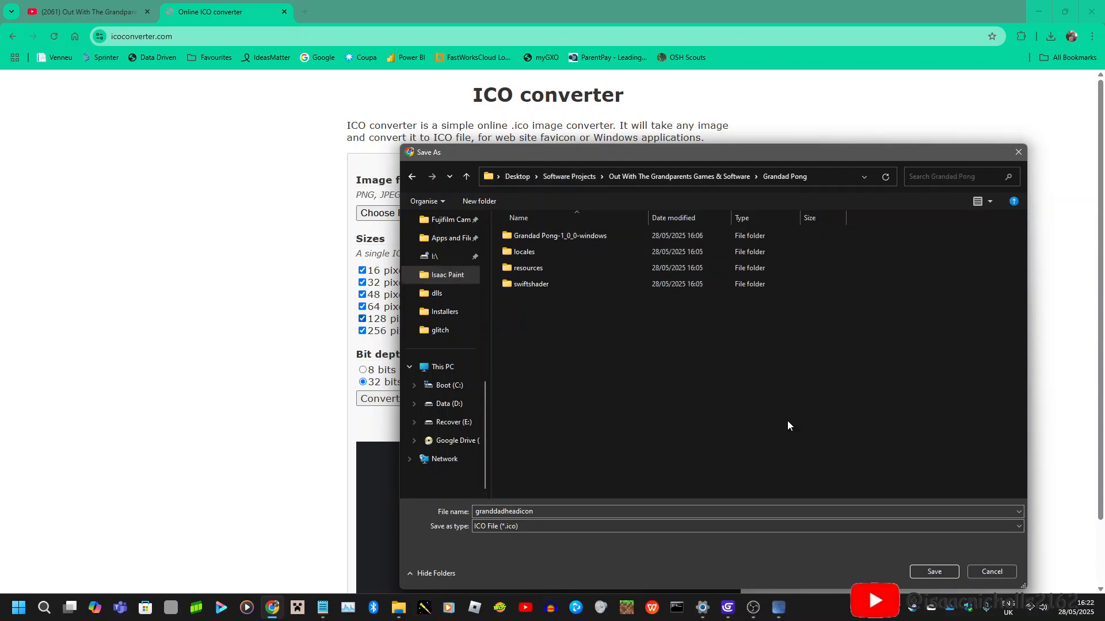
{"action": "left_click", "coordinate": [929, 573]}
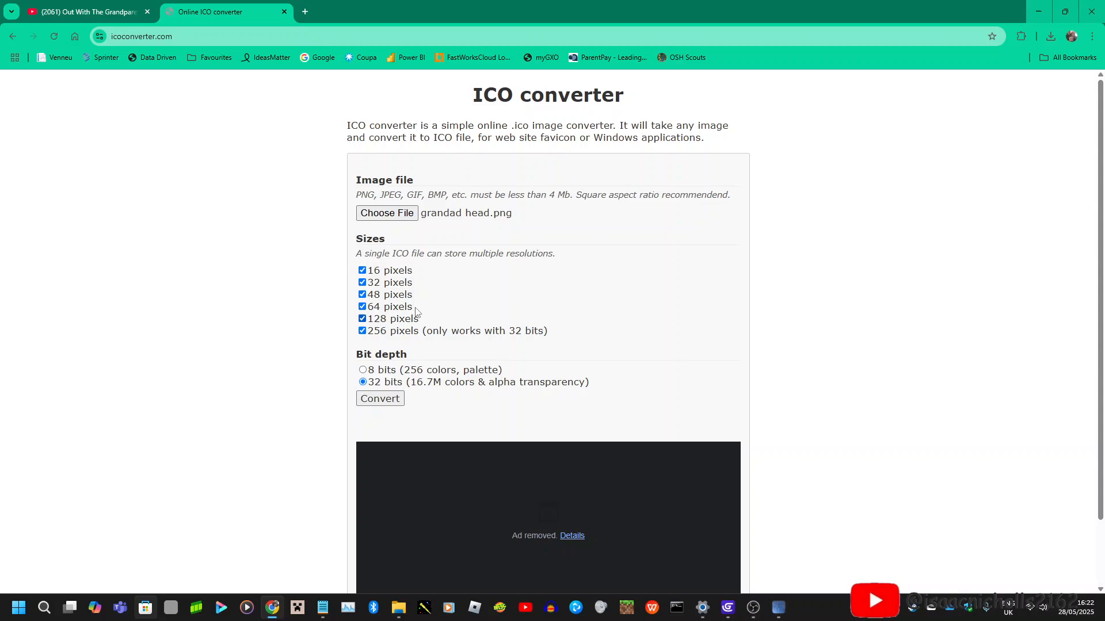
Switch back to InstallForge, add granddadheadicon.ico from the Grandad Pong folder to the setup files, and return to the uninstallation settings.
{"action": "left_click", "coordinate": [1034, 8]}
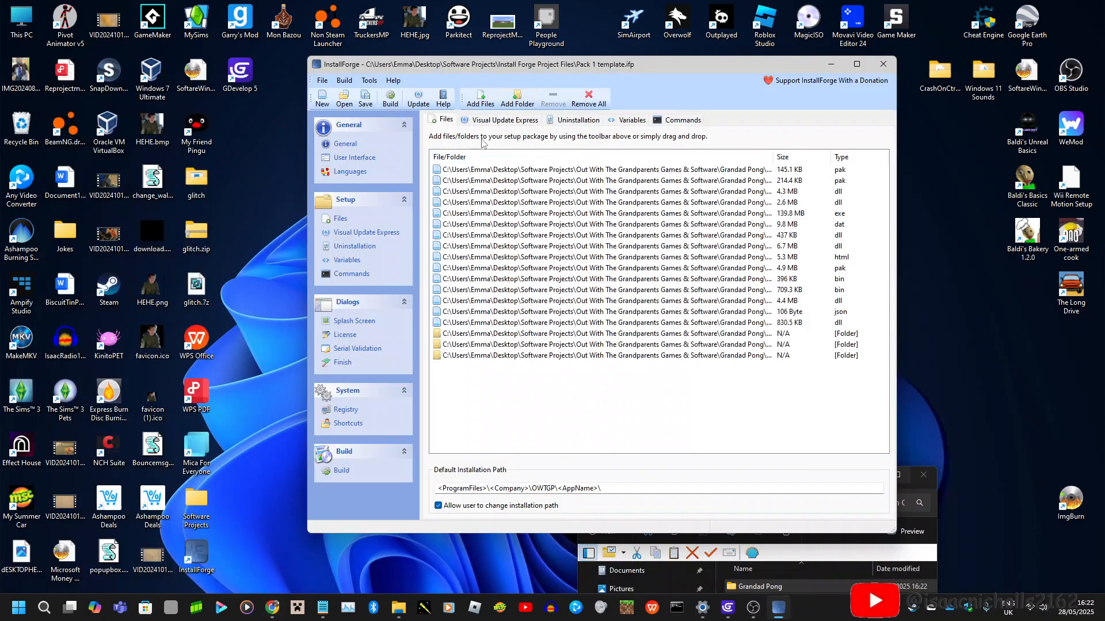
{"action": "left_click", "coordinate": [477, 101]}
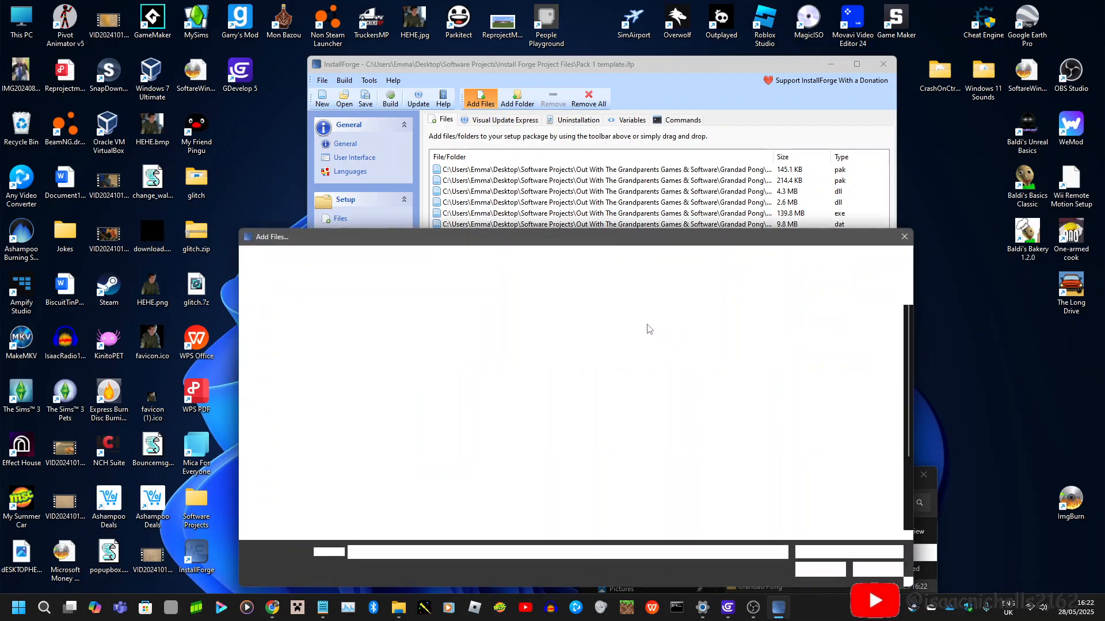
{"action": "left_click", "coordinate": [455, 466]}
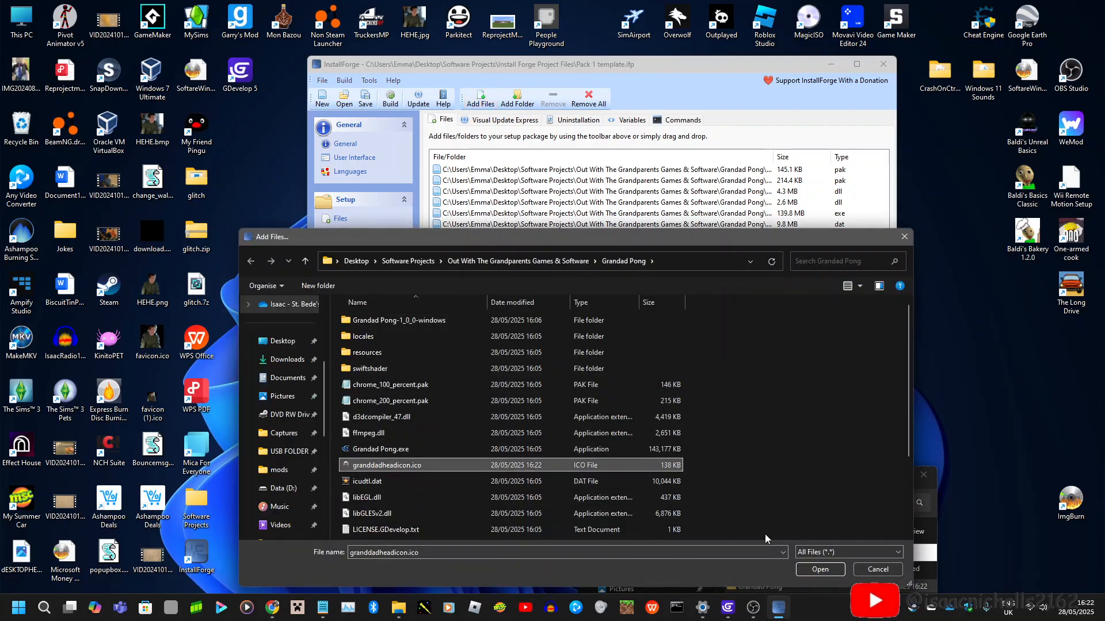
{"action": "left_click", "coordinate": [818, 569]}
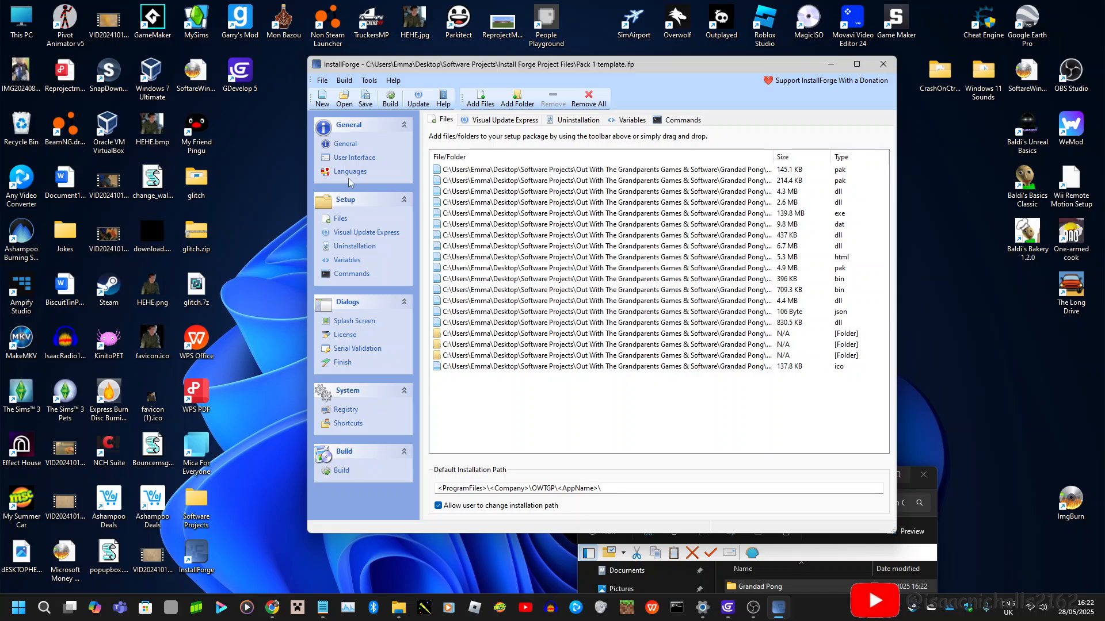
{"action": "left_click", "coordinate": [555, 121]}
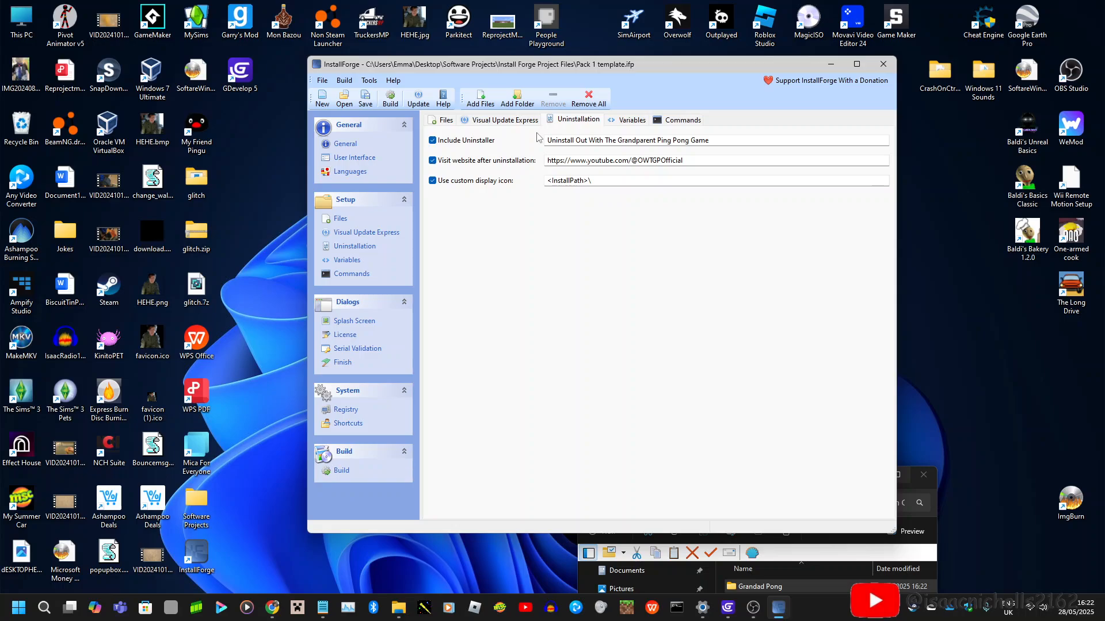
Switch to OBS Studio, show the Camera source enlarged over most of the scene, hide it again and return to InstallForge.
{"action": "left_click", "coordinate": [753, 607]}
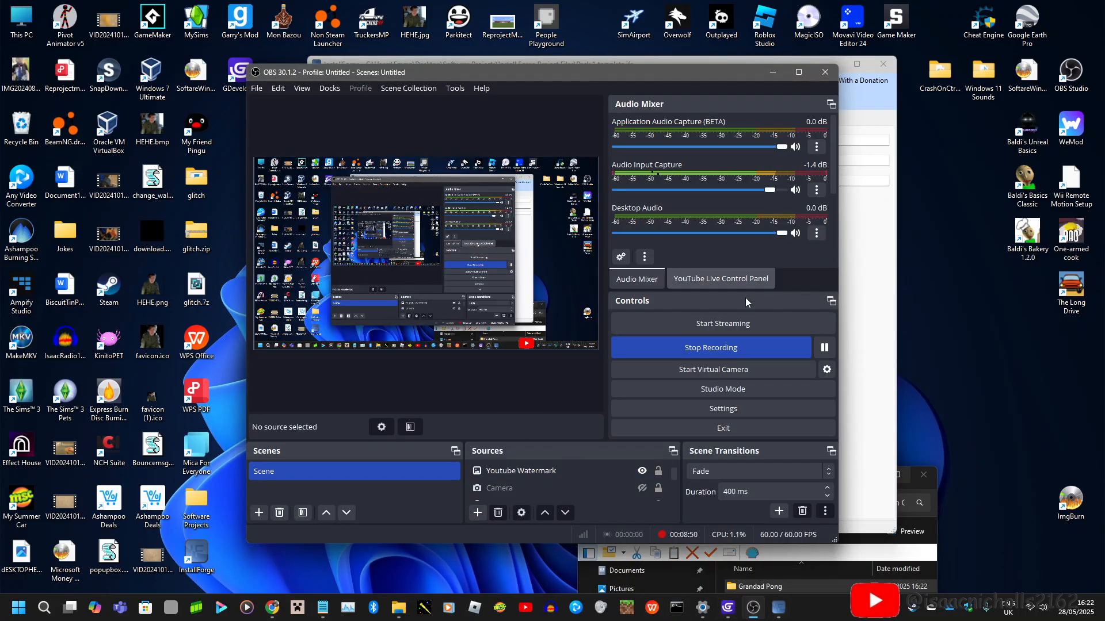
{"action": "left_click", "coordinate": [655, 491]}
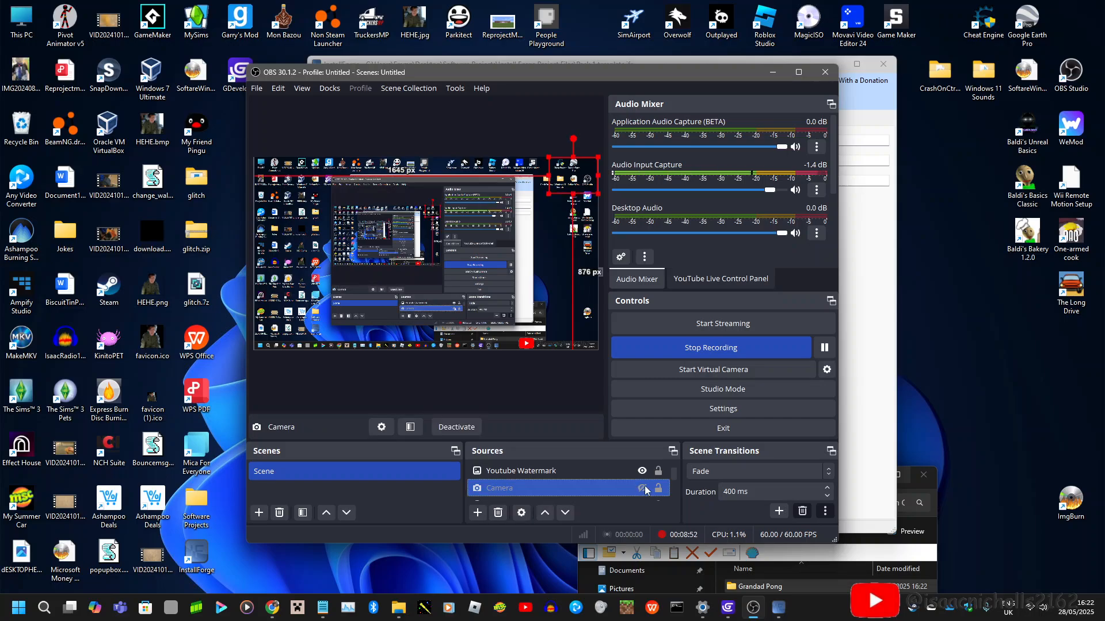
{"action": "left_click", "coordinate": [642, 488]}
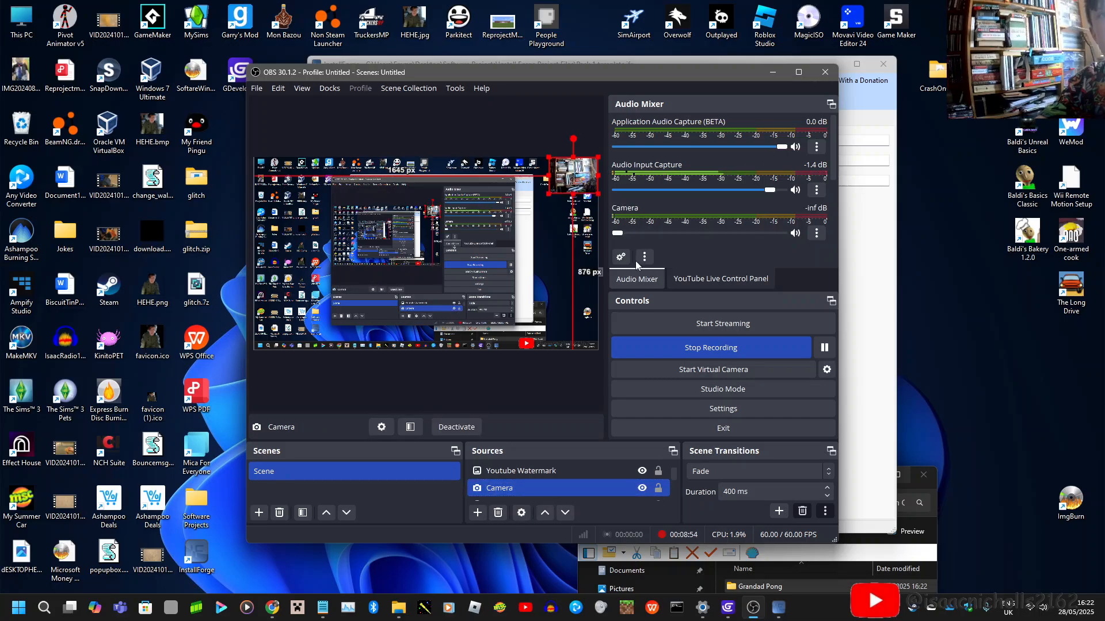
{"action": "left_click_drag", "start_coordinate": [549, 195], "coordinate": [356, 340]}
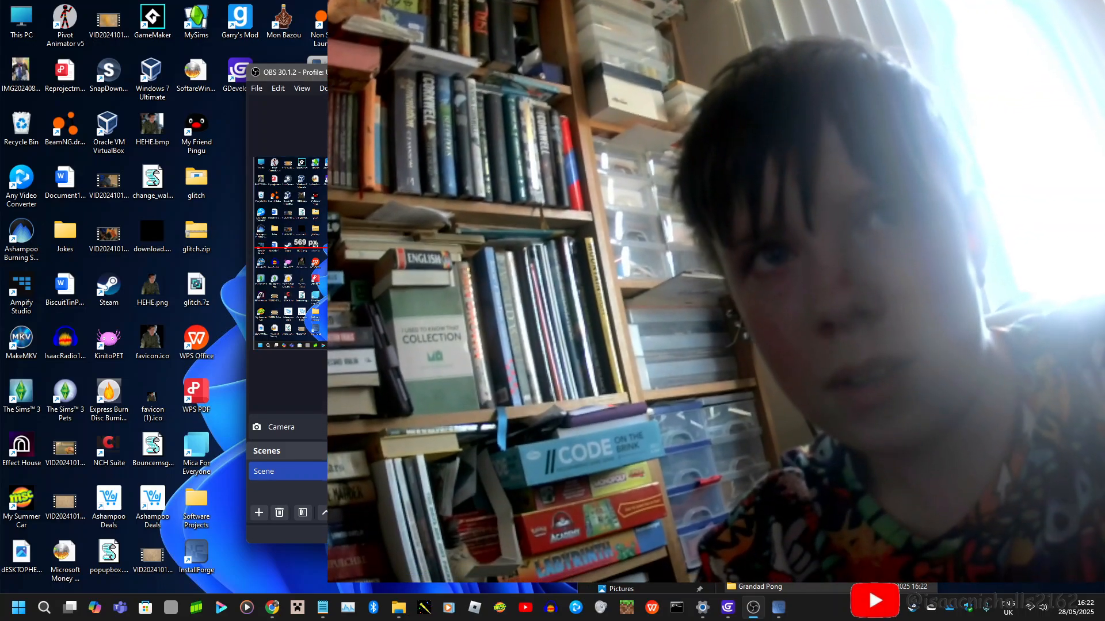
{"action": "left_click", "coordinate": [642, 488]}
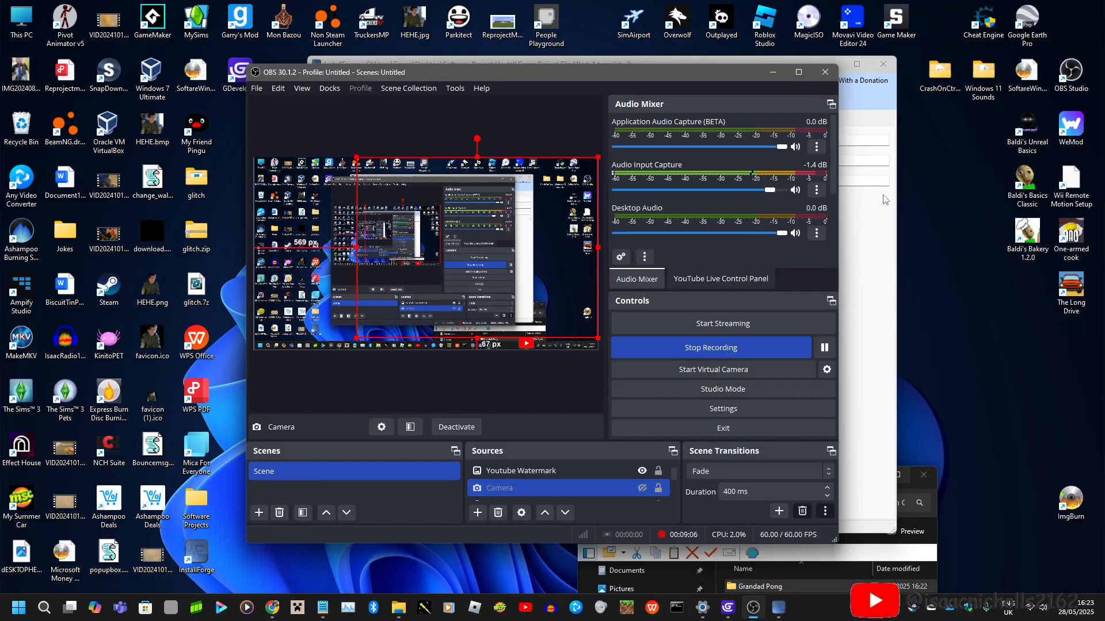
{"action": "left_click", "coordinate": [772, 72]}
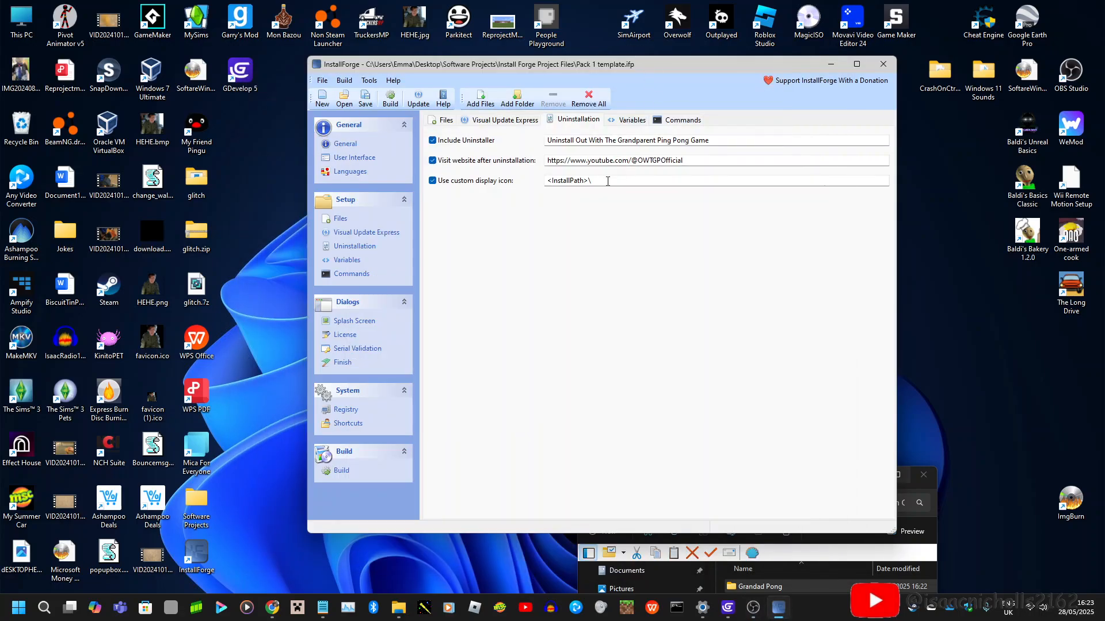
Rename granddadheadicon.ico in the Grandad Pong folder to gdic.ico and return to InstallForge.
{"action": "left_click", "coordinate": [607, 181]}
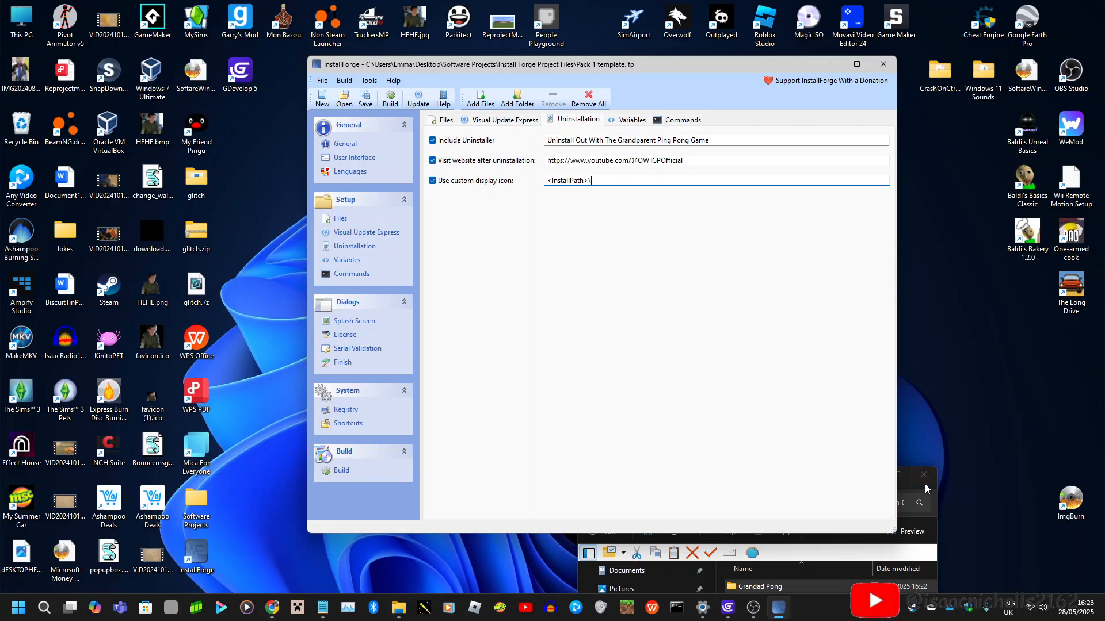
{"action": "left_click", "coordinate": [900, 474]}
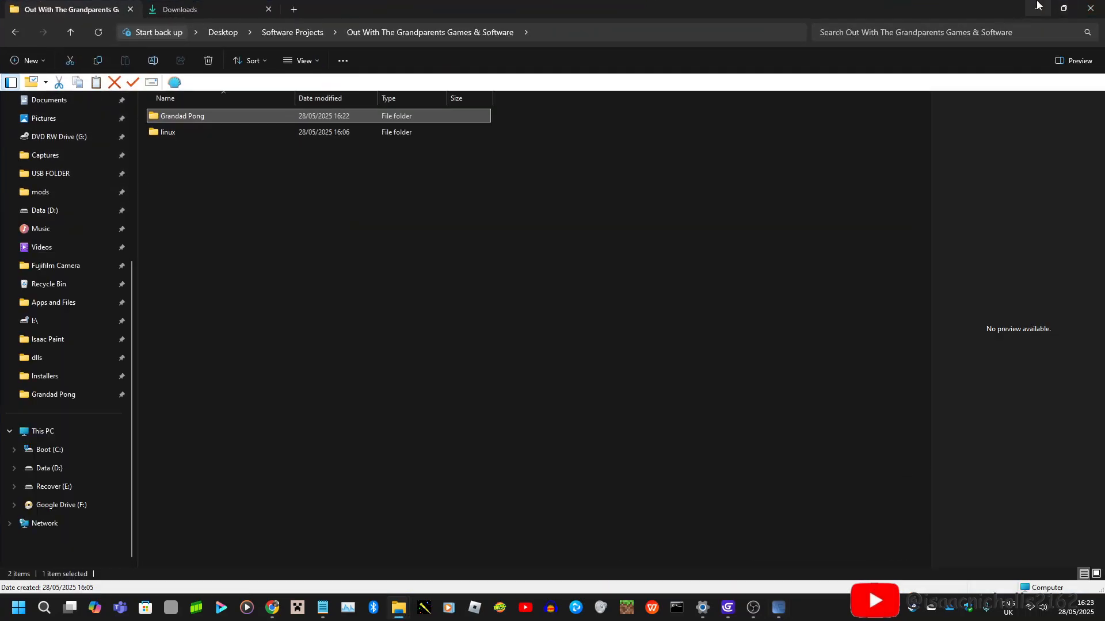
{"action": "double_click", "coordinate": [377, 115]}
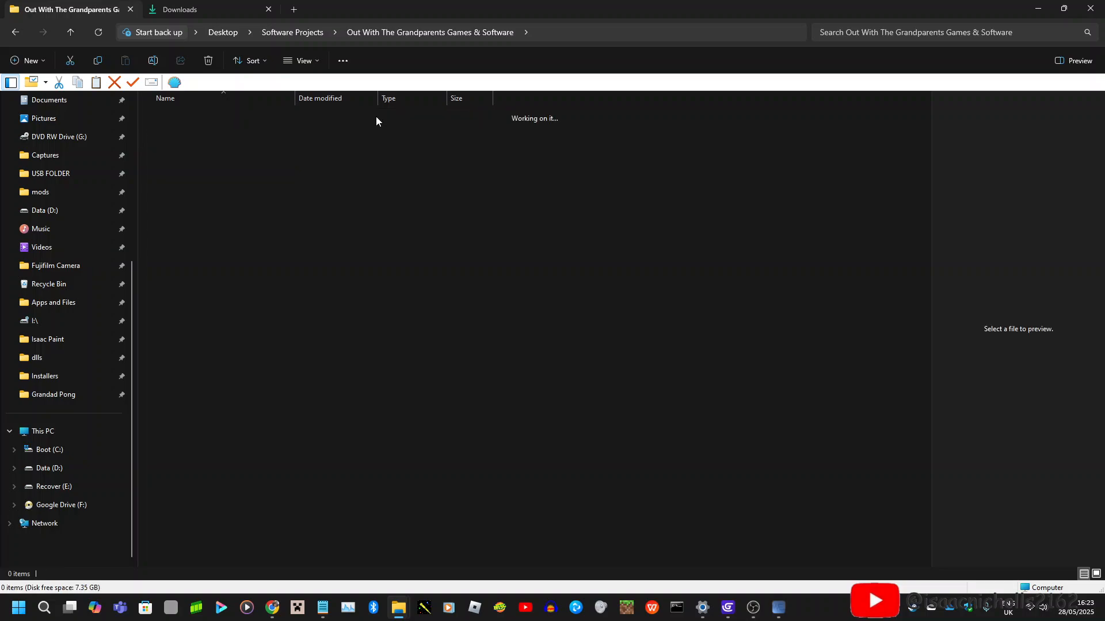
{"action": "left_click", "coordinate": [186, 263]}
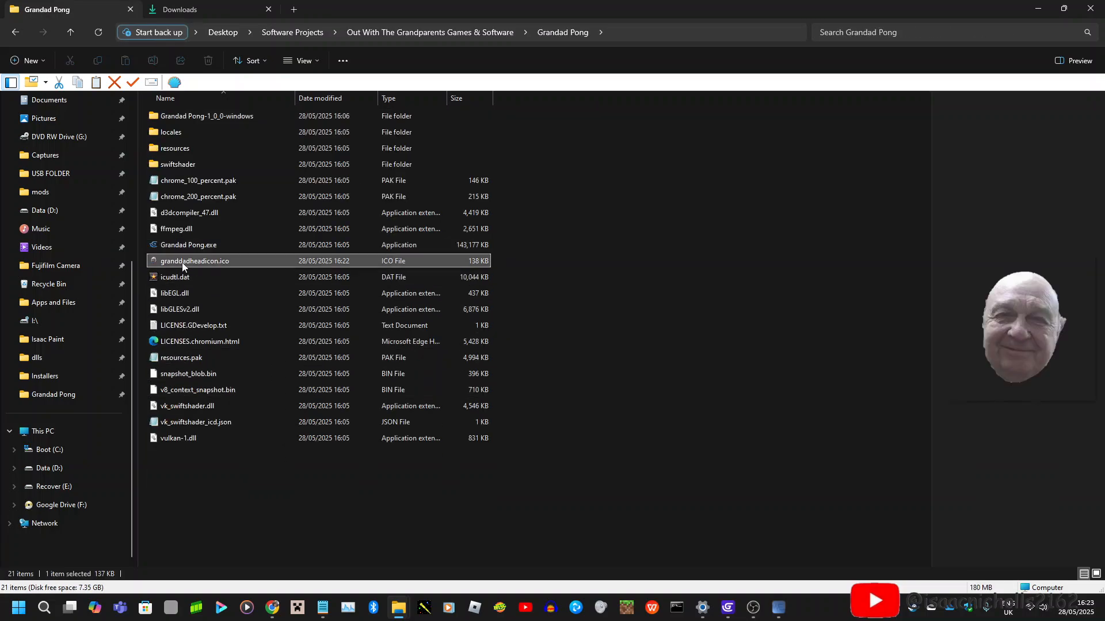
{"action": "right_click", "coordinate": [186, 263]}
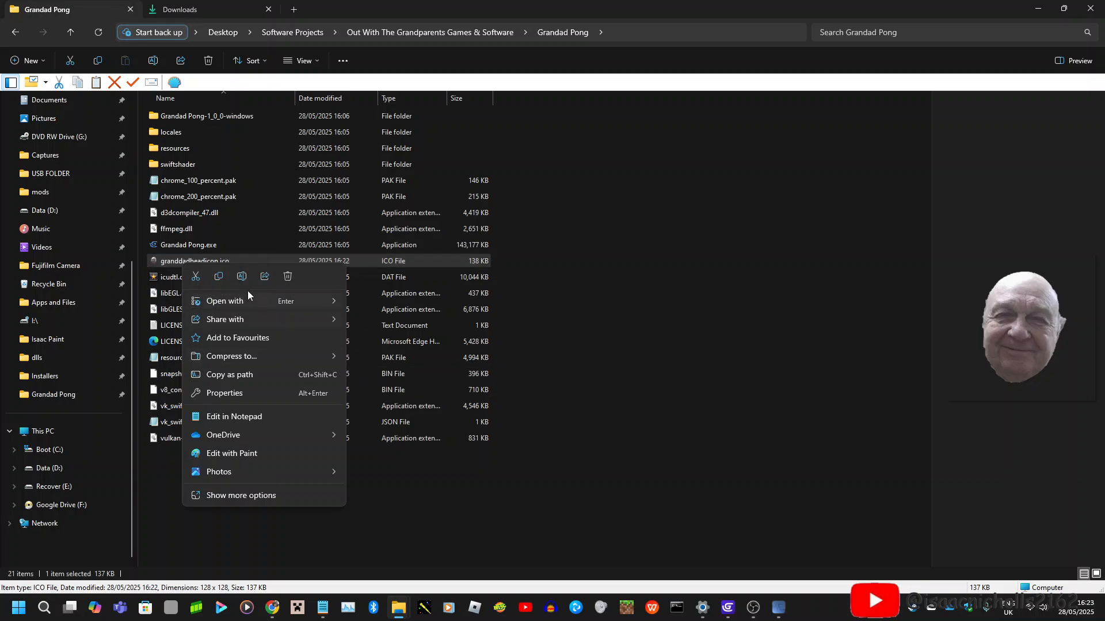
{"action": "left_click", "coordinate": [242, 277]}
{"action": "type", "text": "g"}
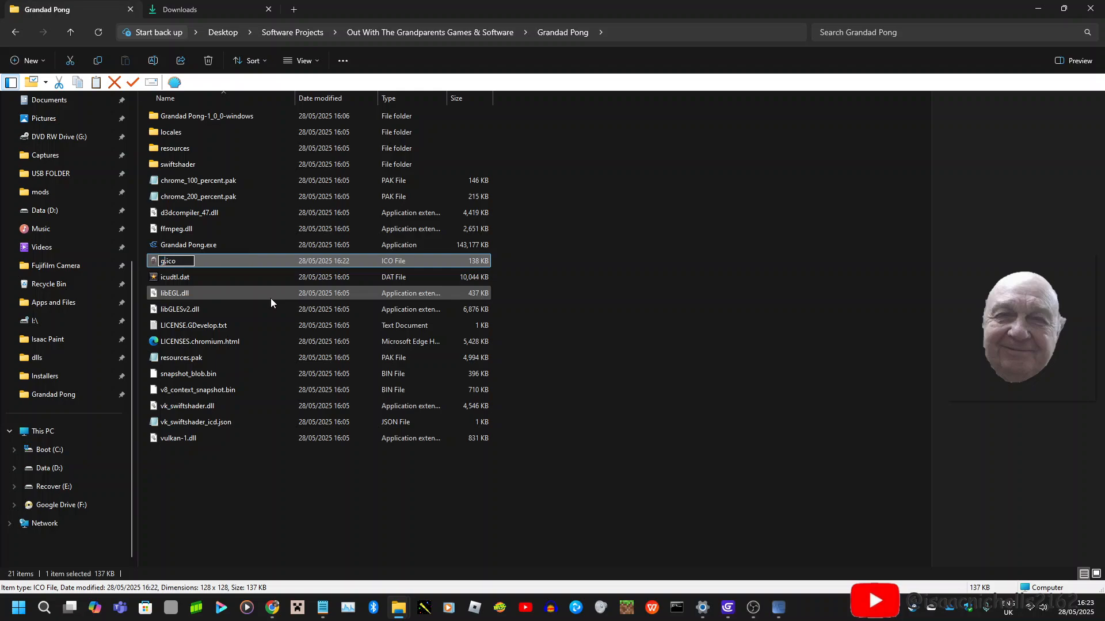
{"action": "type", "text": "dico"}
{"action": "key", "text": "BackSpace"}
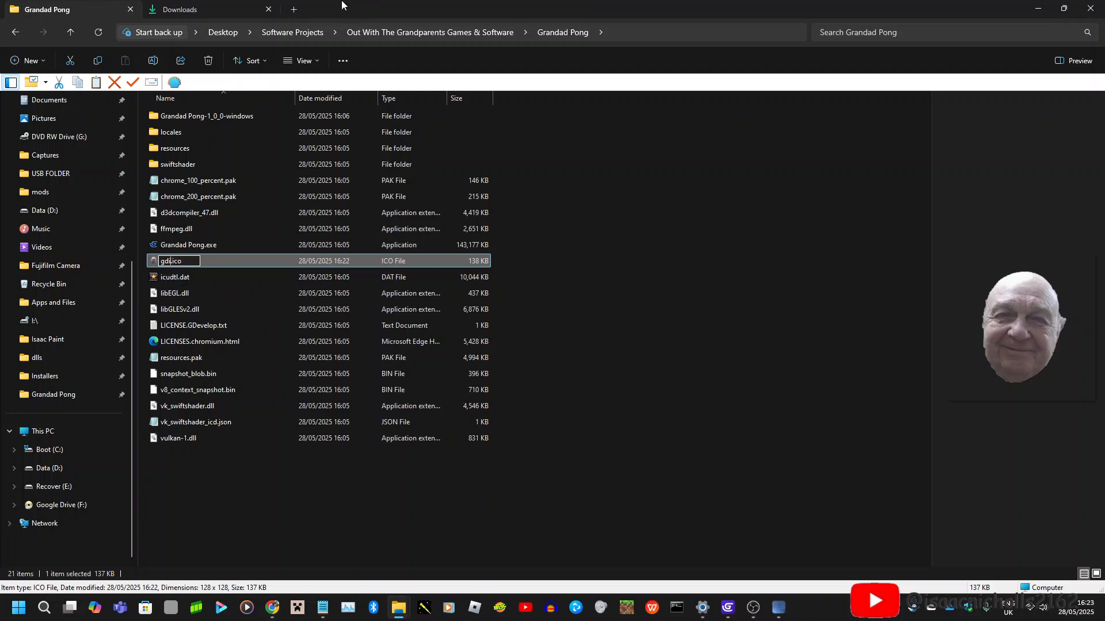
{"action": "type", "text": "c"}
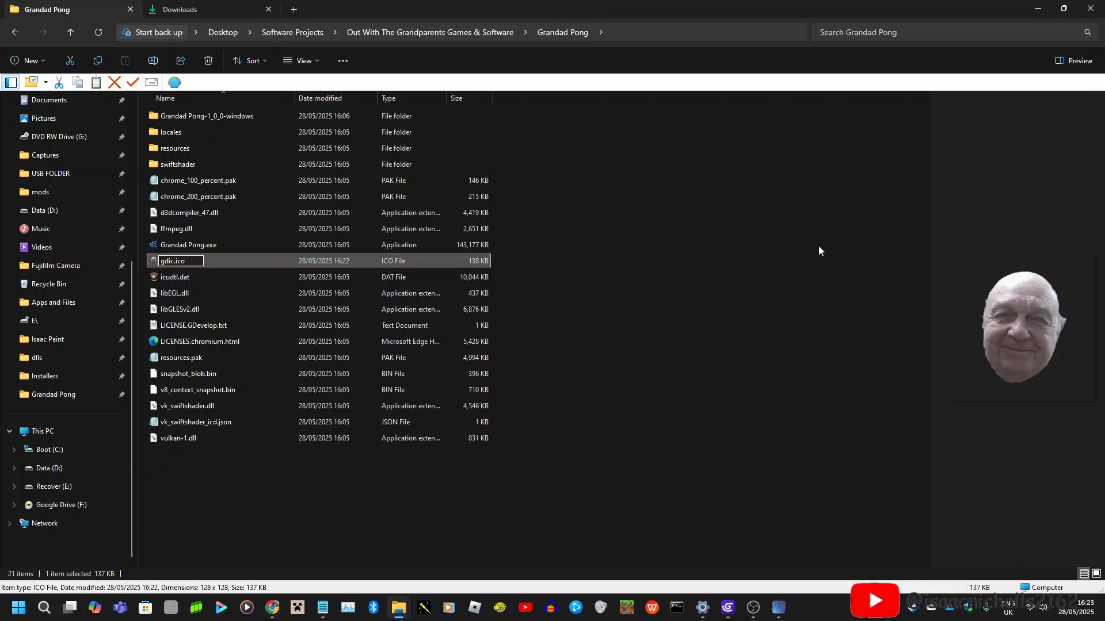
{"action": "left_click", "coordinate": [811, 248]}
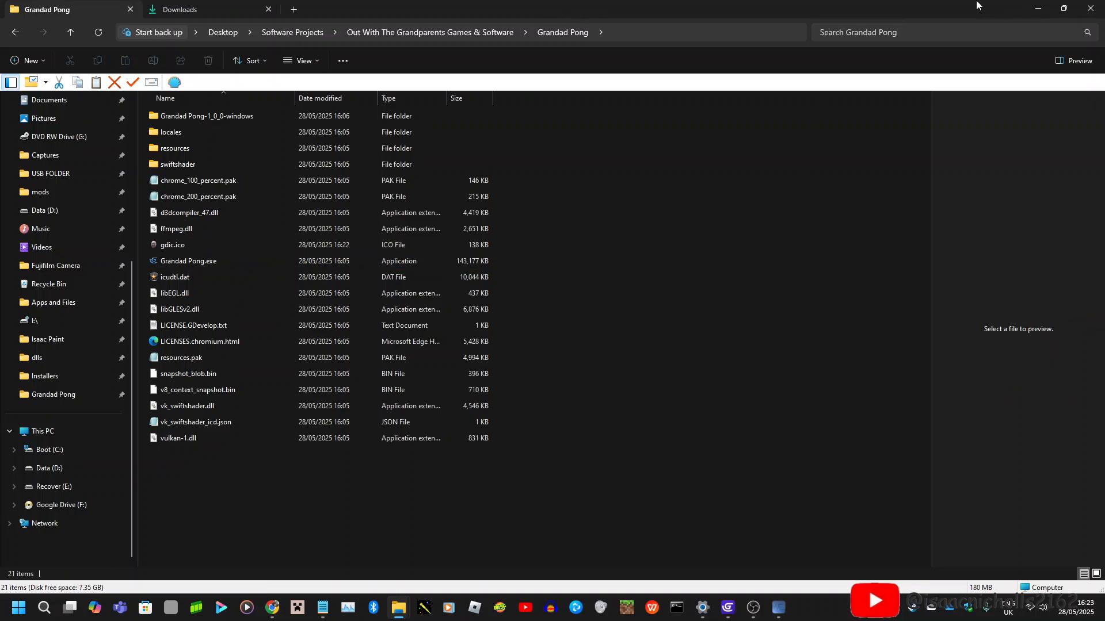
{"action": "left_click", "coordinate": [1038, 8]}
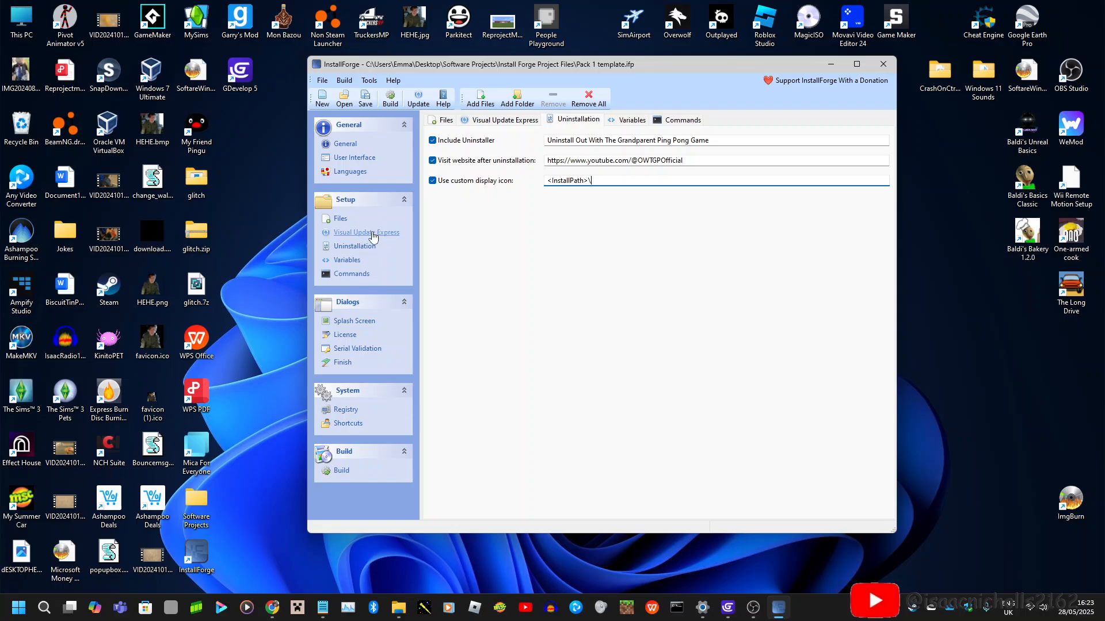
Replace the old icon entry in the setup files with gdic.ico from the Grandad Pong folder.
{"action": "left_click", "coordinate": [341, 218]}
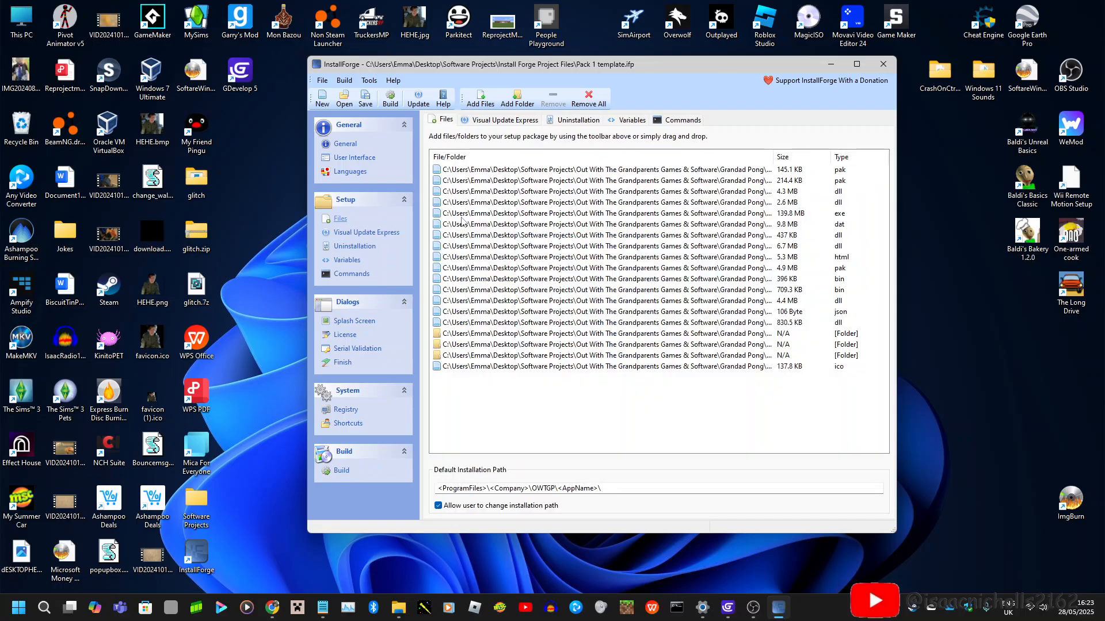
{"action": "left_click", "coordinate": [633, 366]}
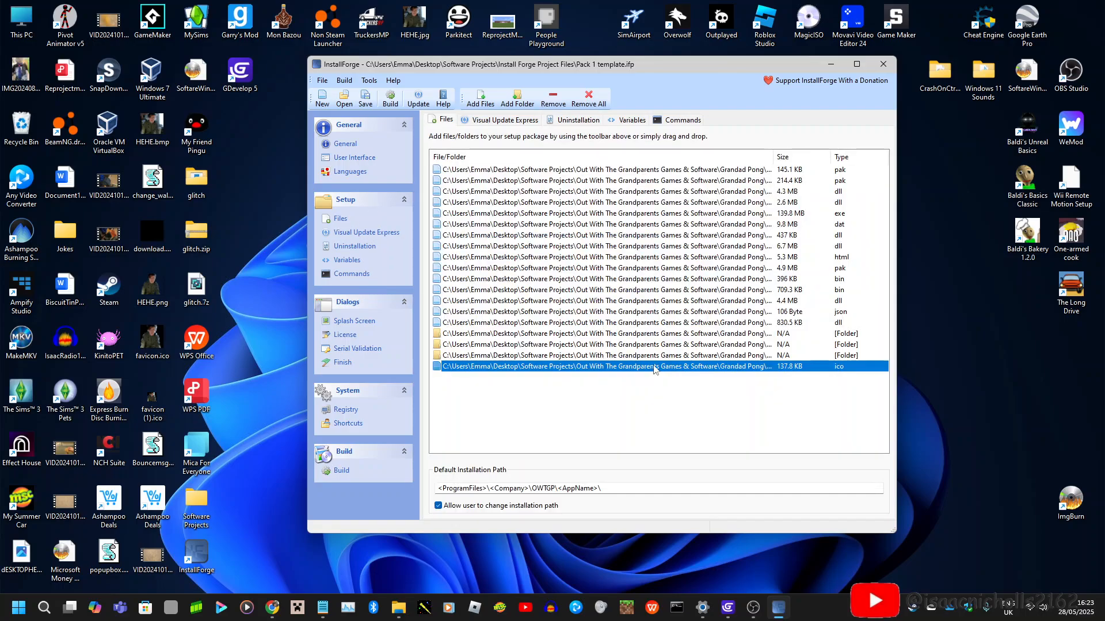
{"action": "left_click", "coordinate": [552, 99]}
{"action": "left_click", "coordinate": [480, 99]}
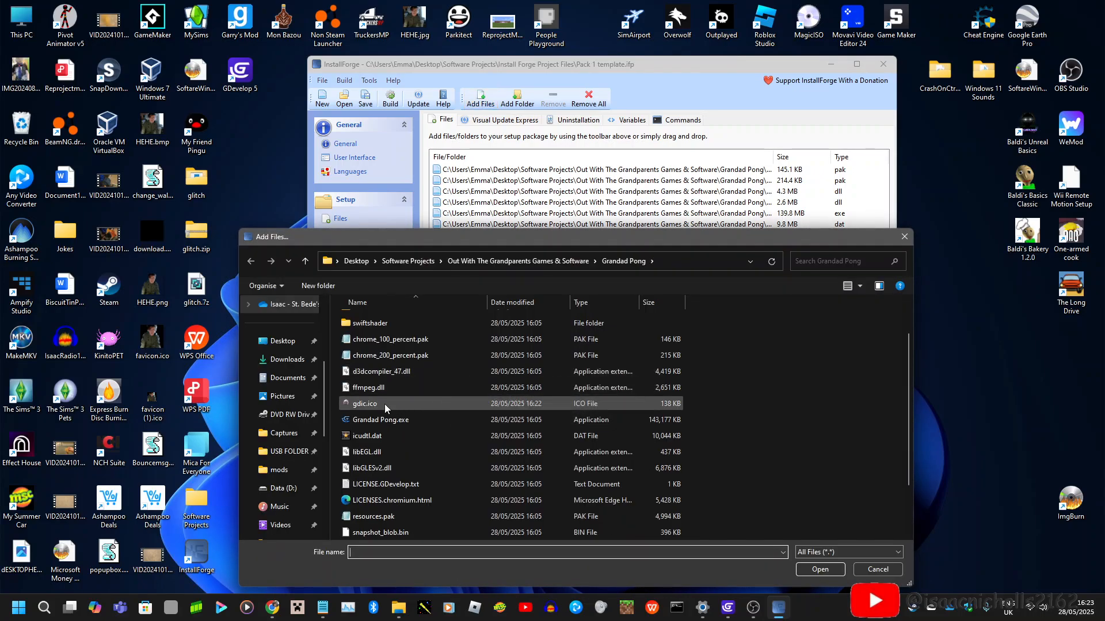
{"action": "double_click", "coordinate": [385, 404]}
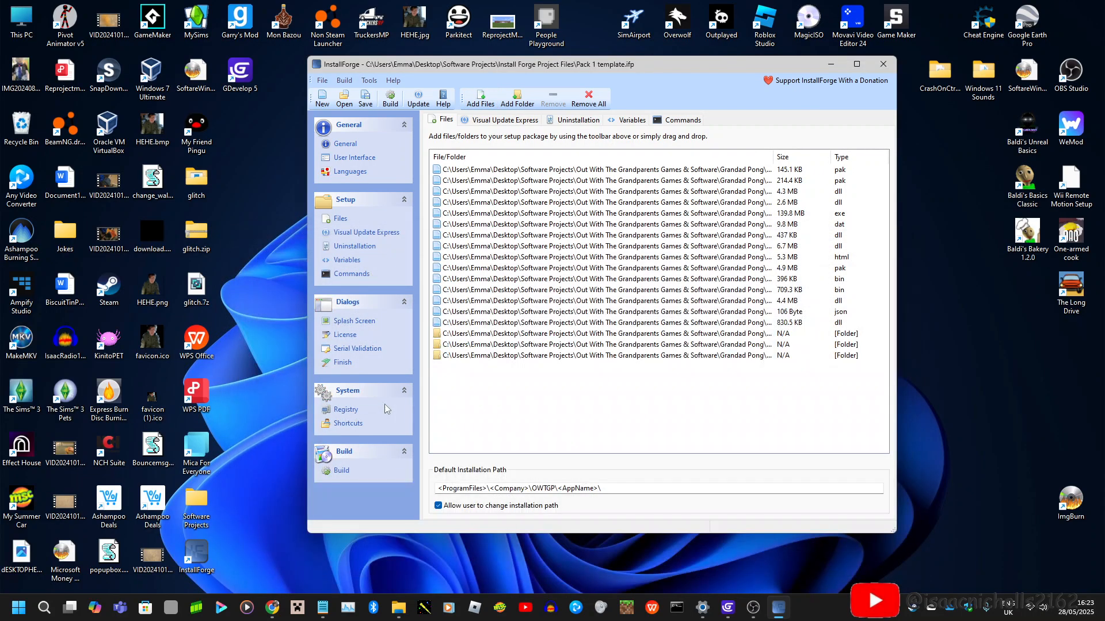
{"action": "left_click", "coordinate": [342, 220]}
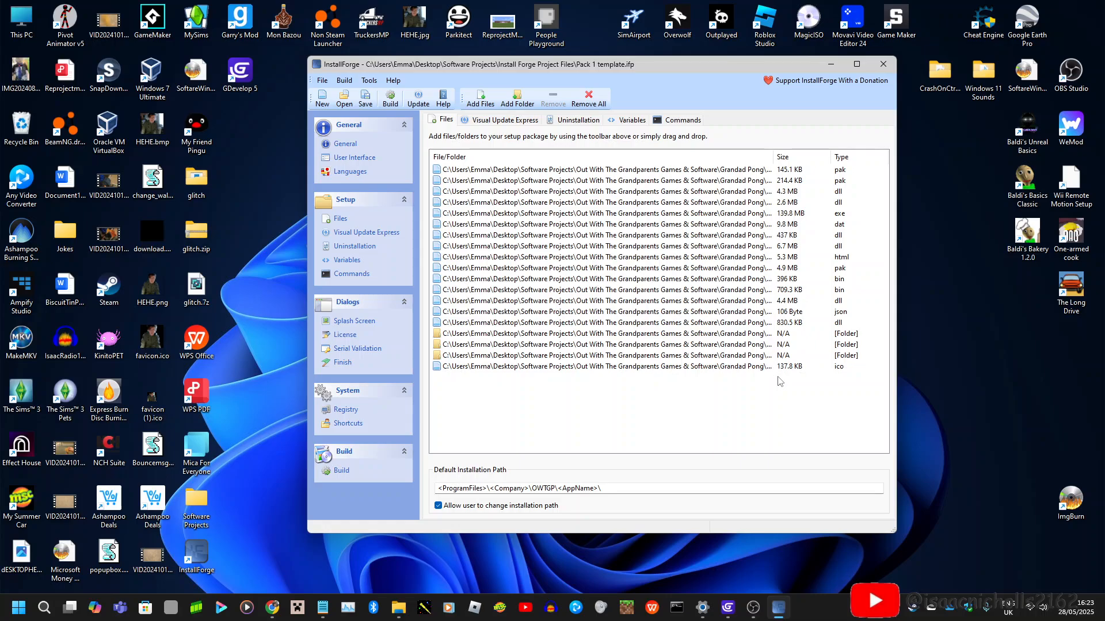
{"action": "left_click", "coordinate": [485, 370]}
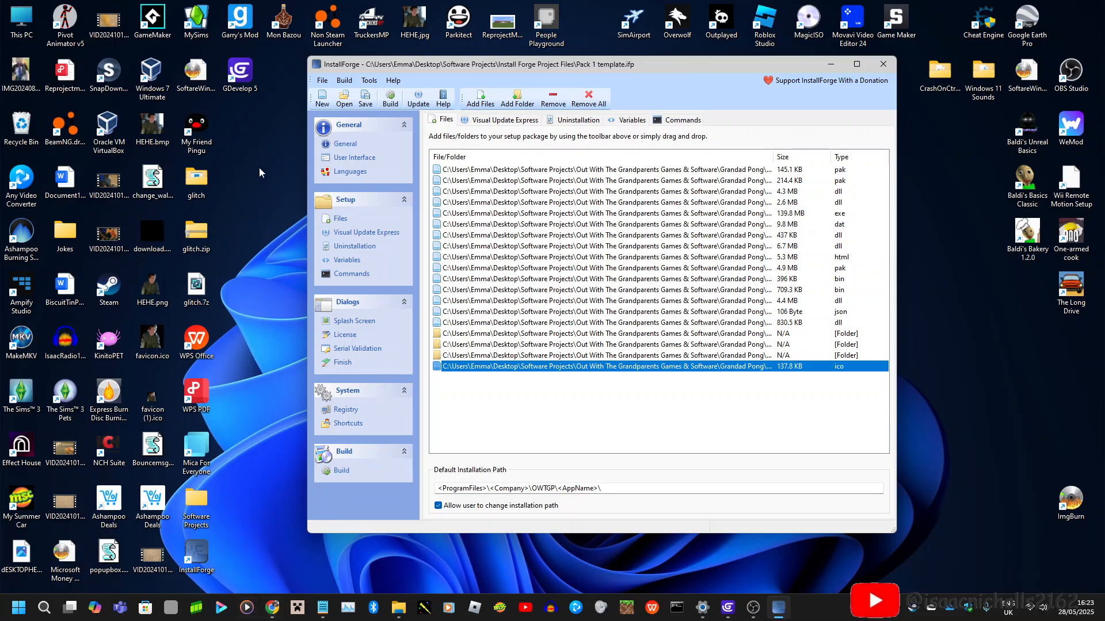
Set the uninstaller's custom display icon to <InstallPath>\gdic.ico and copy that path.
{"action": "left_click", "coordinate": [355, 246]}
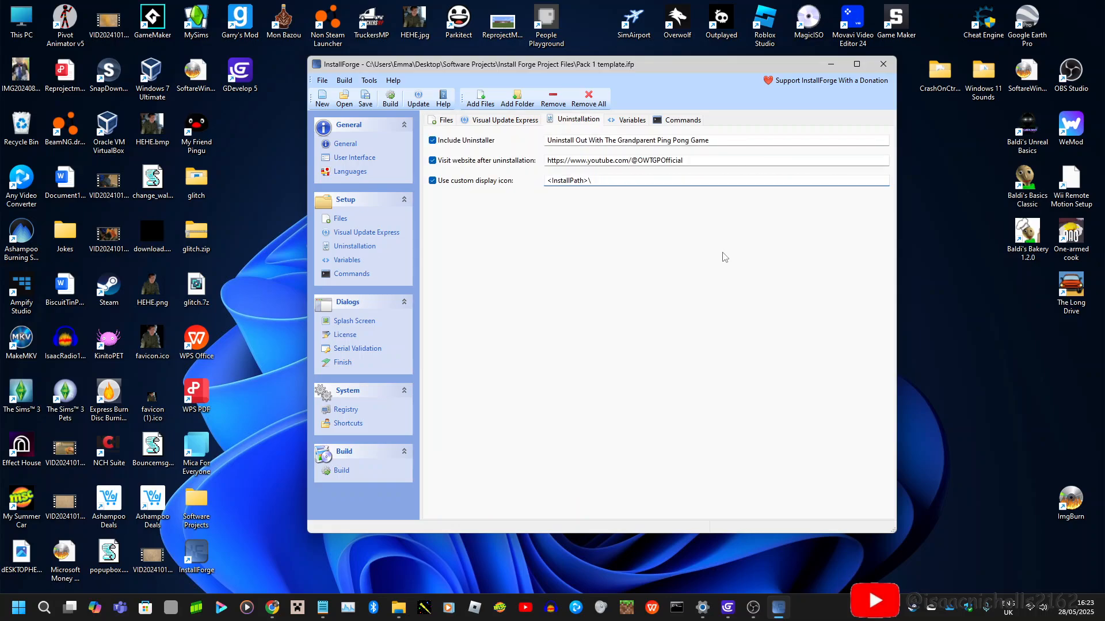
{"action": "left_click", "coordinate": [627, 183]}
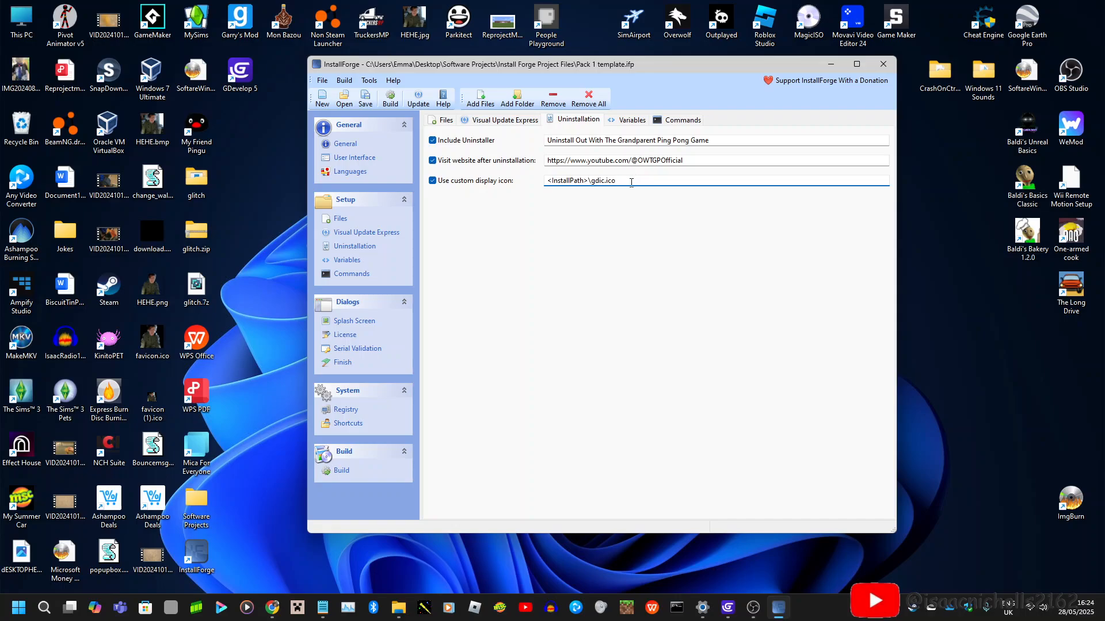
{"action": "left_click_drag", "start_coordinate": [631, 183], "coordinate": [547, 181]}
{"action": "right_click", "coordinate": [563, 183]}
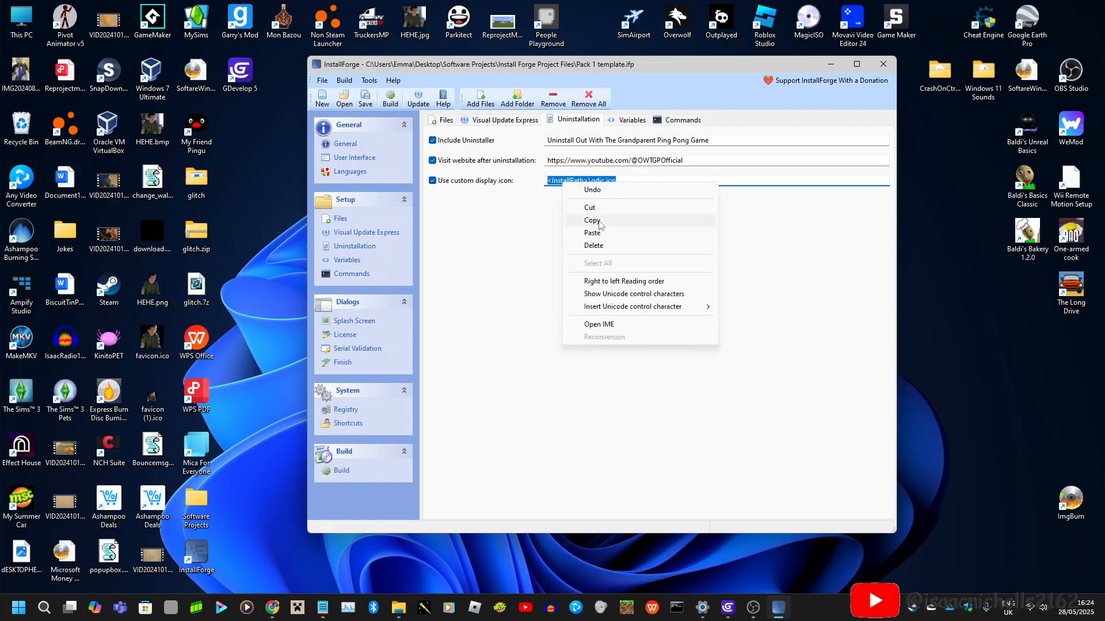
{"action": "left_click", "coordinate": [598, 221]}
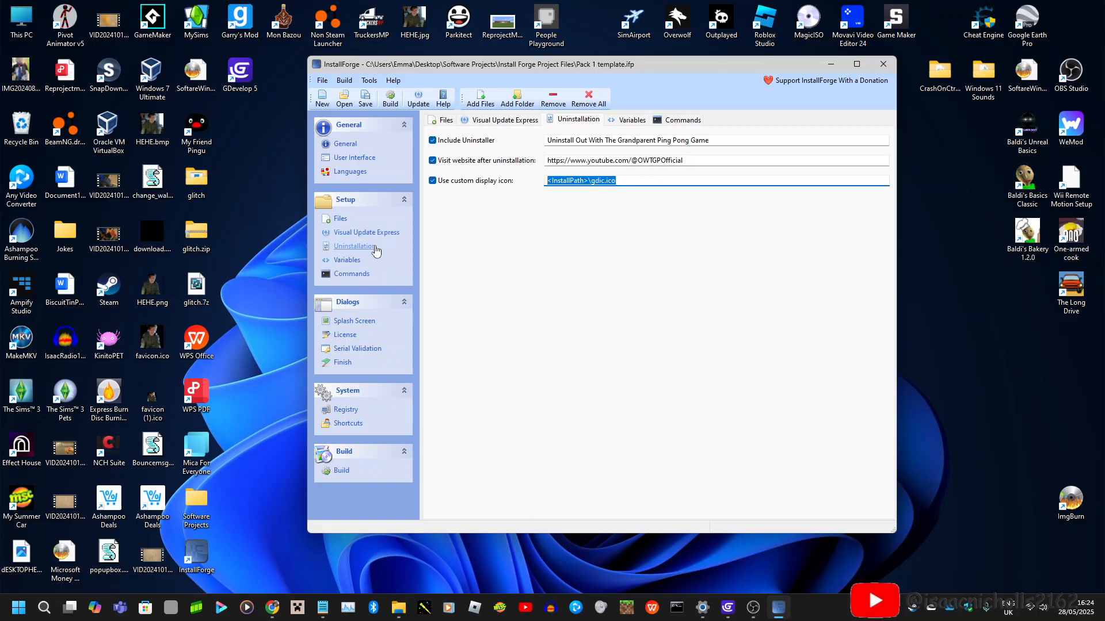
Examine the setup variables and the root key options for a new variable, without adding any files or variables.
{"action": "left_click", "coordinate": [352, 261]}
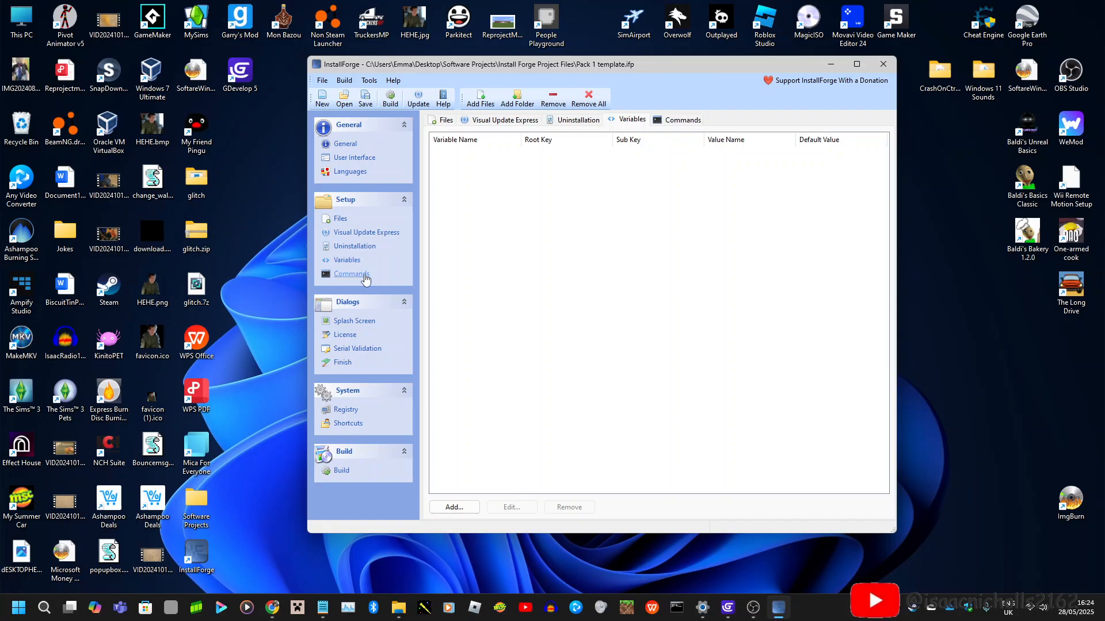
{"action": "left_click", "coordinate": [483, 102]}
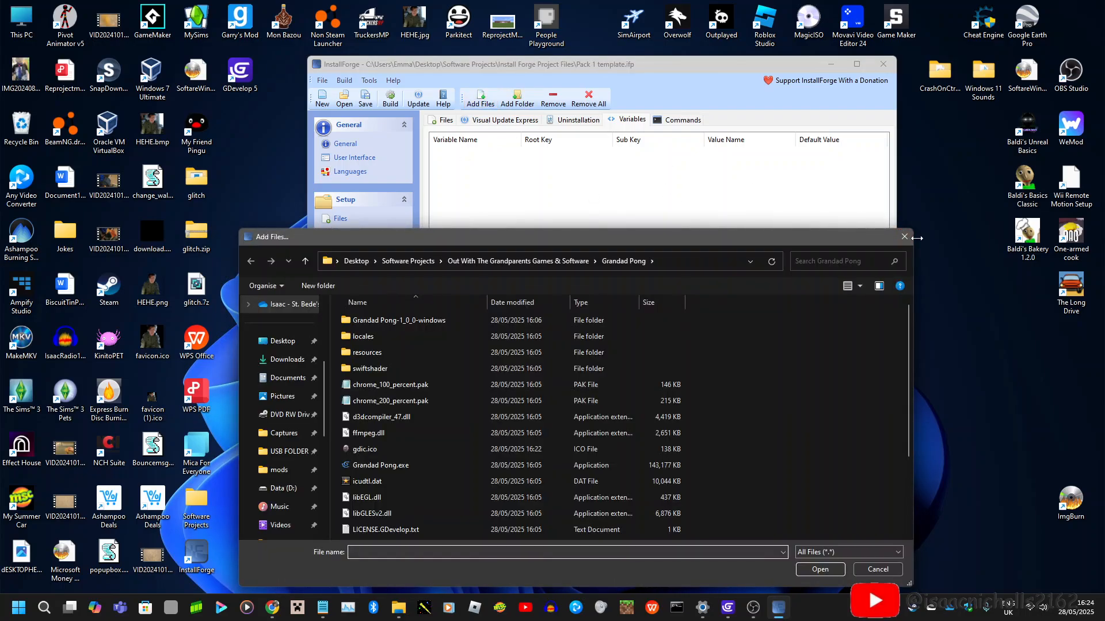
{"action": "left_click", "coordinate": [904, 237]}
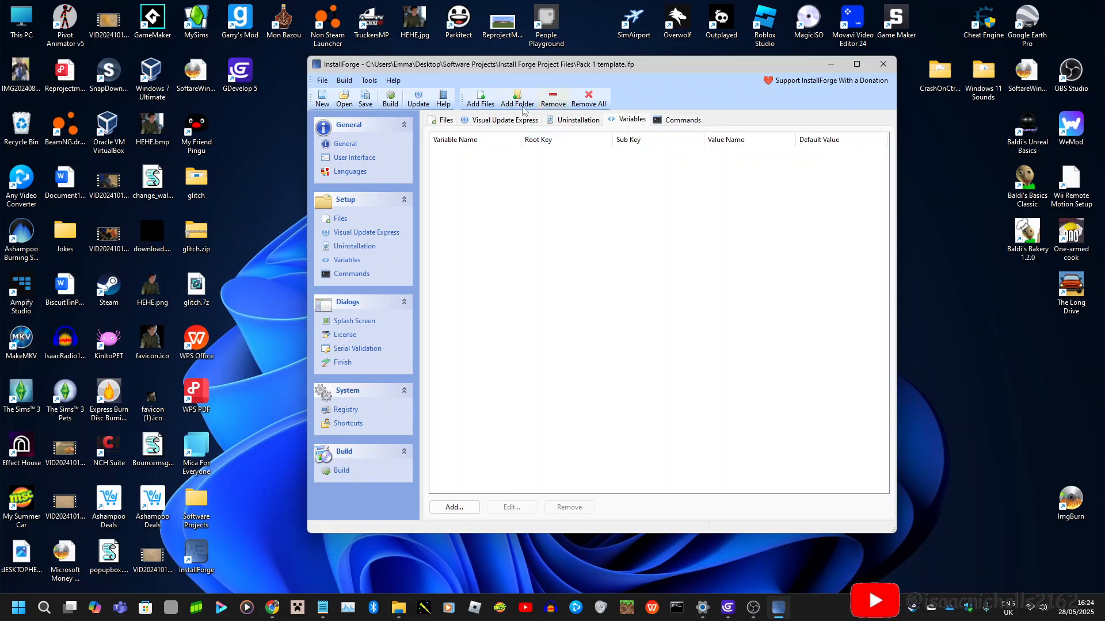
{"action": "left_click", "coordinate": [452, 508]}
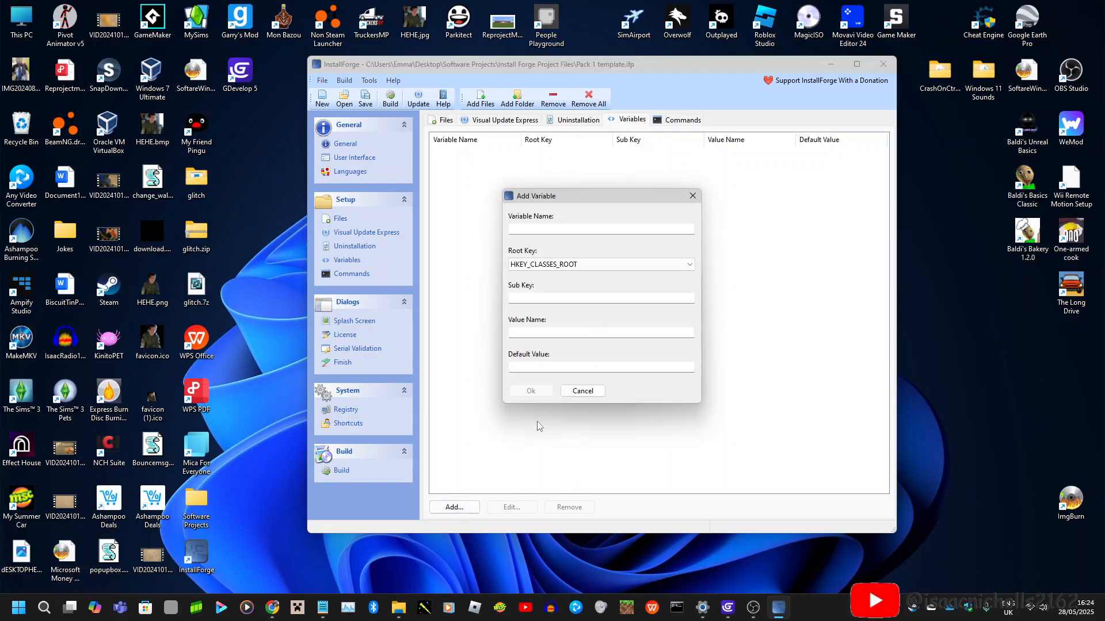
{"action": "left_click", "coordinate": [582, 265]}
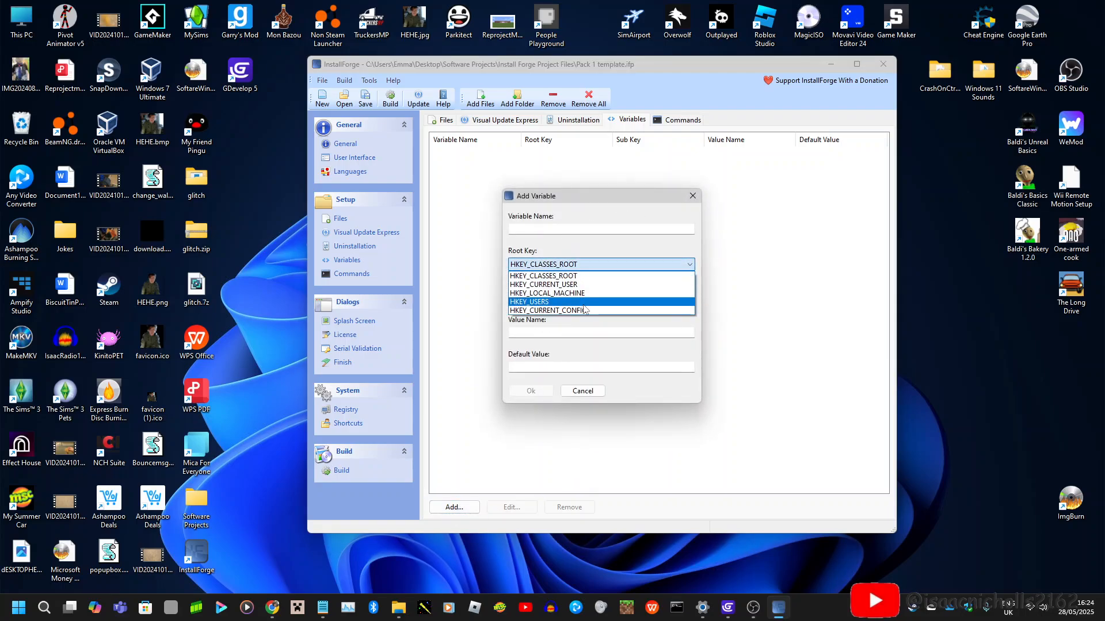
{"action": "left_click", "coordinate": [690, 198]}
{"action": "left_click", "coordinate": [582, 391]}
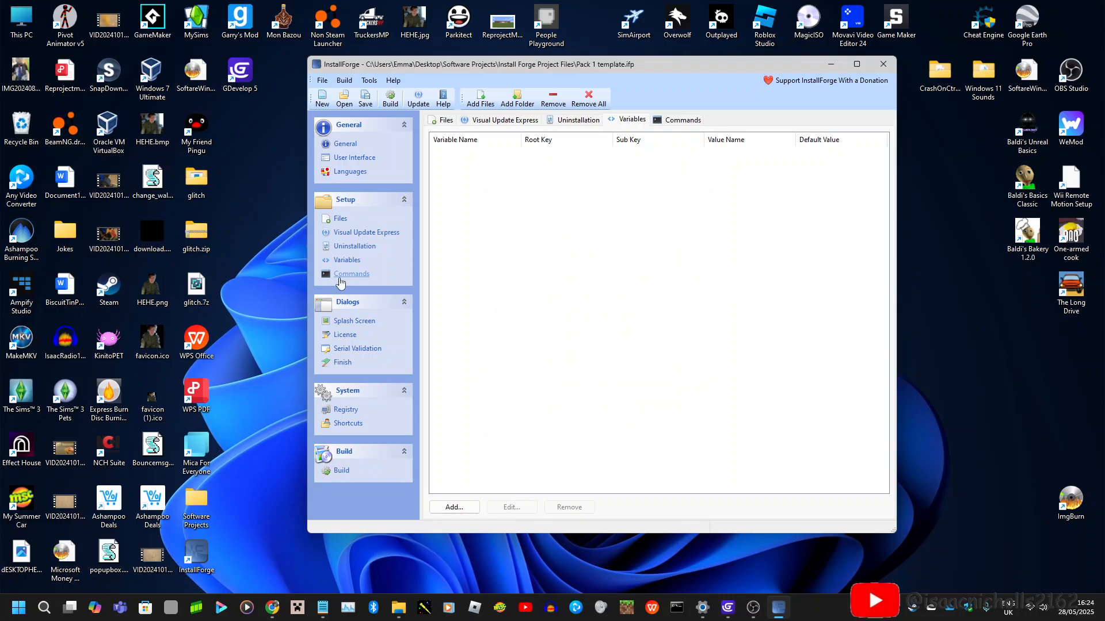
Examine the options for a new setup command without adding one, and open the splash screen settings.
{"action": "left_click", "coordinate": [345, 273]}
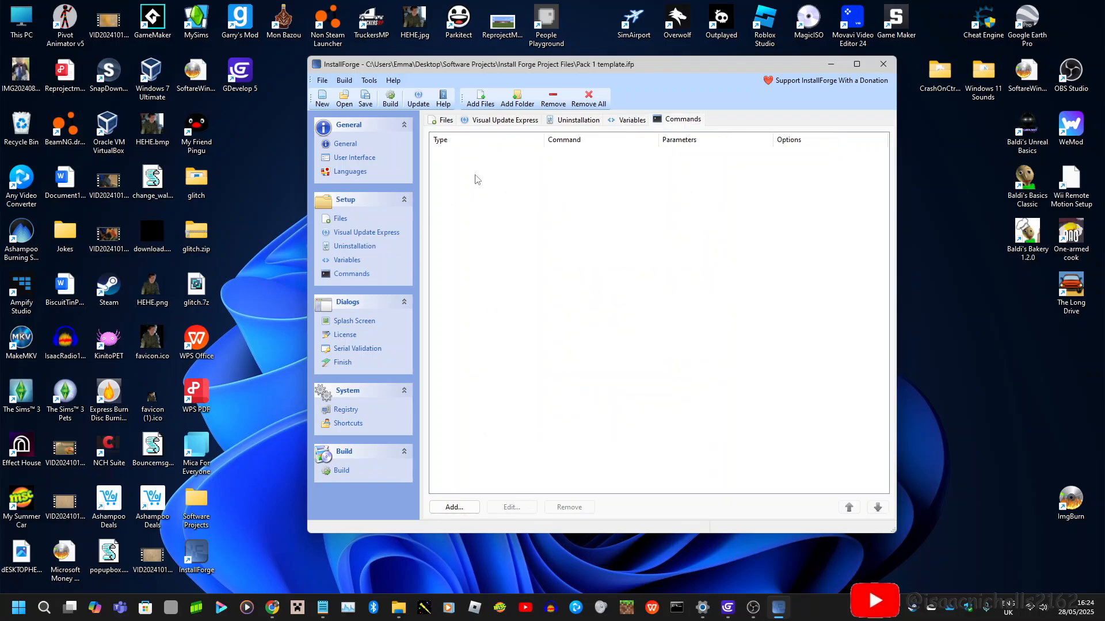
{"action": "left_click", "coordinate": [461, 508]}
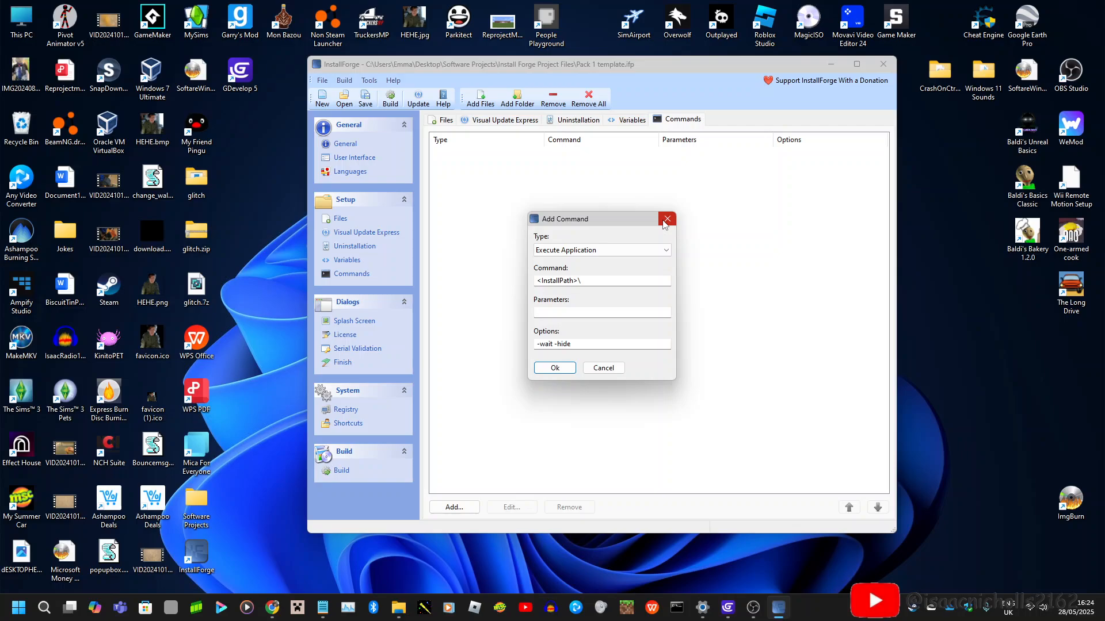
{"action": "left_click", "coordinate": [666, 221]}
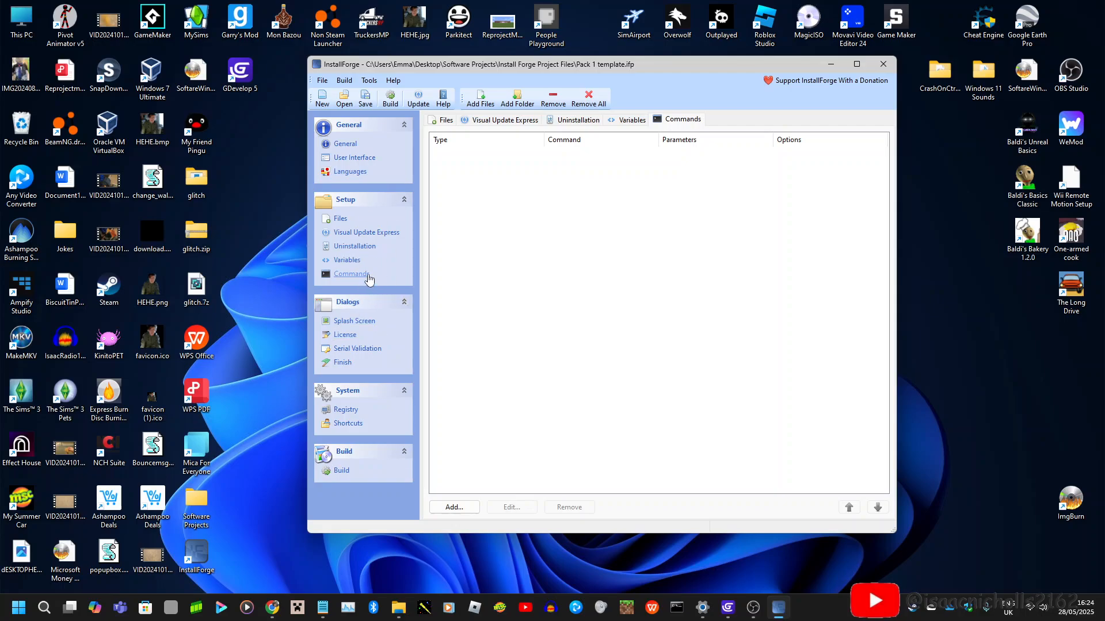
{"action": "left_click", "coordinate": [368, 334]}
{"action": "left_click", "coordinate": [365, 321]}
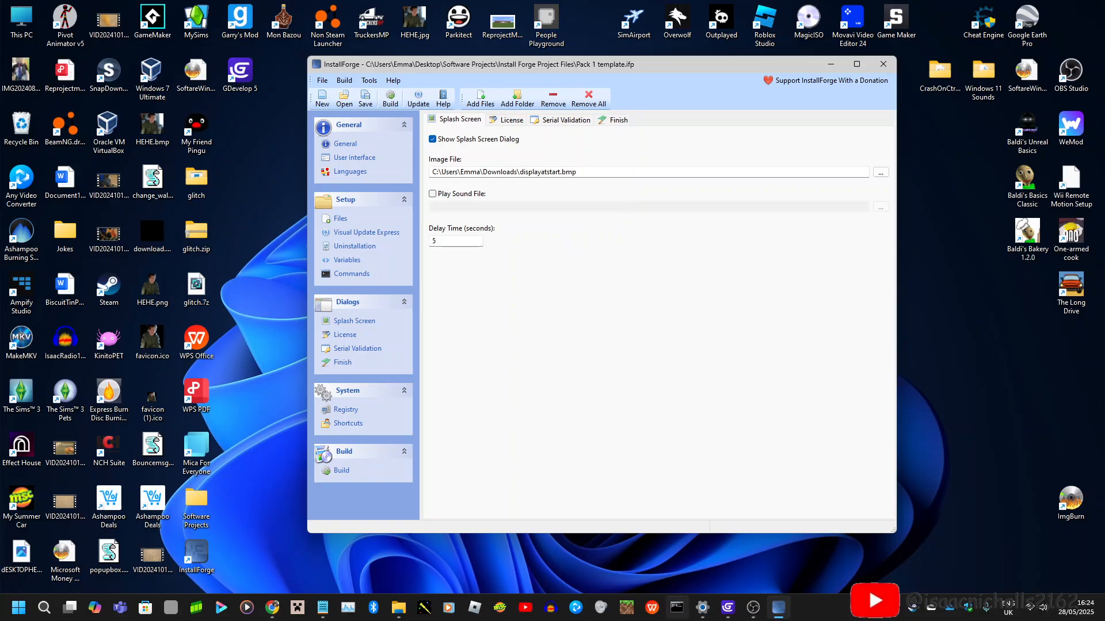
Switch to OBS Studio, show the Camera source, hide it again and return to InstallForge.
{"action": "left_click", "coordinate": [753, 607]}
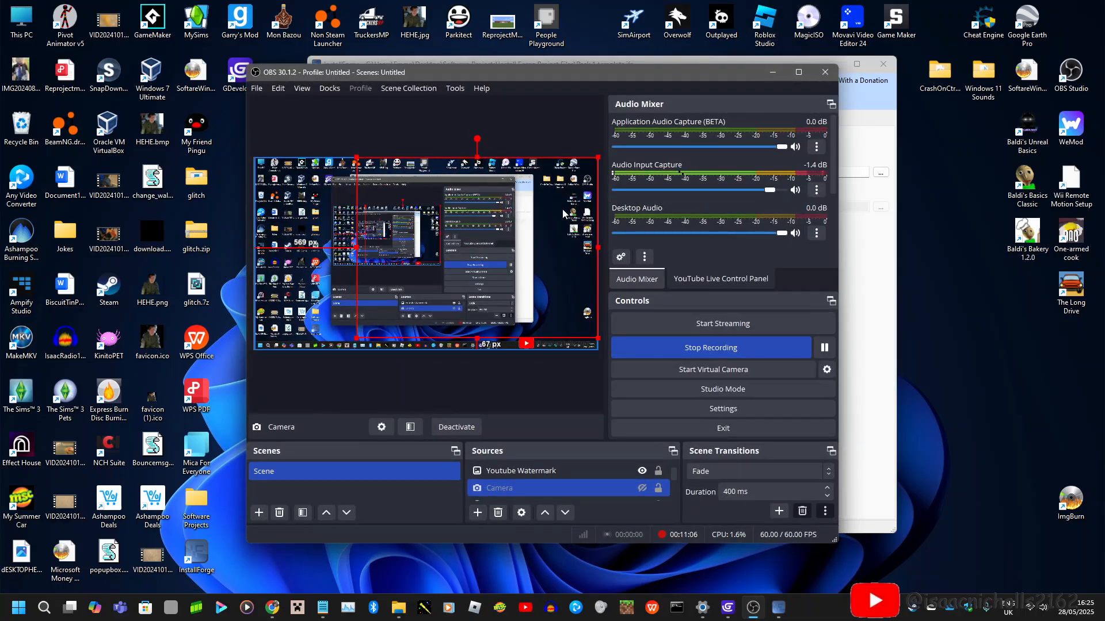
{"action": "left_click", "coordinate": [642, 488]}
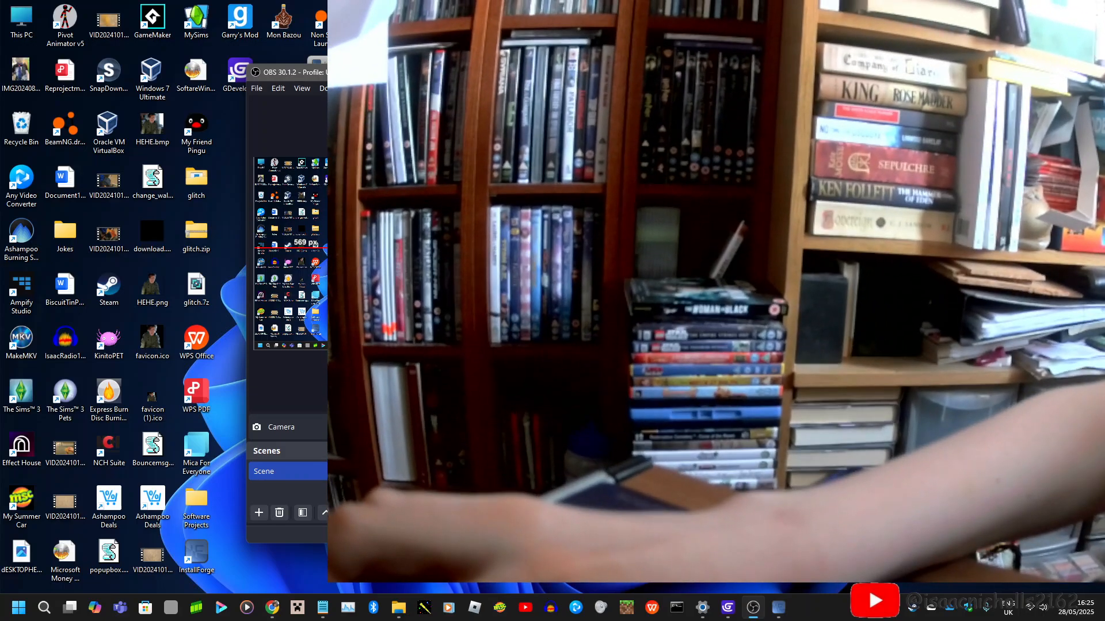
{"action": "left_click", "coordinate": [642, 488]}
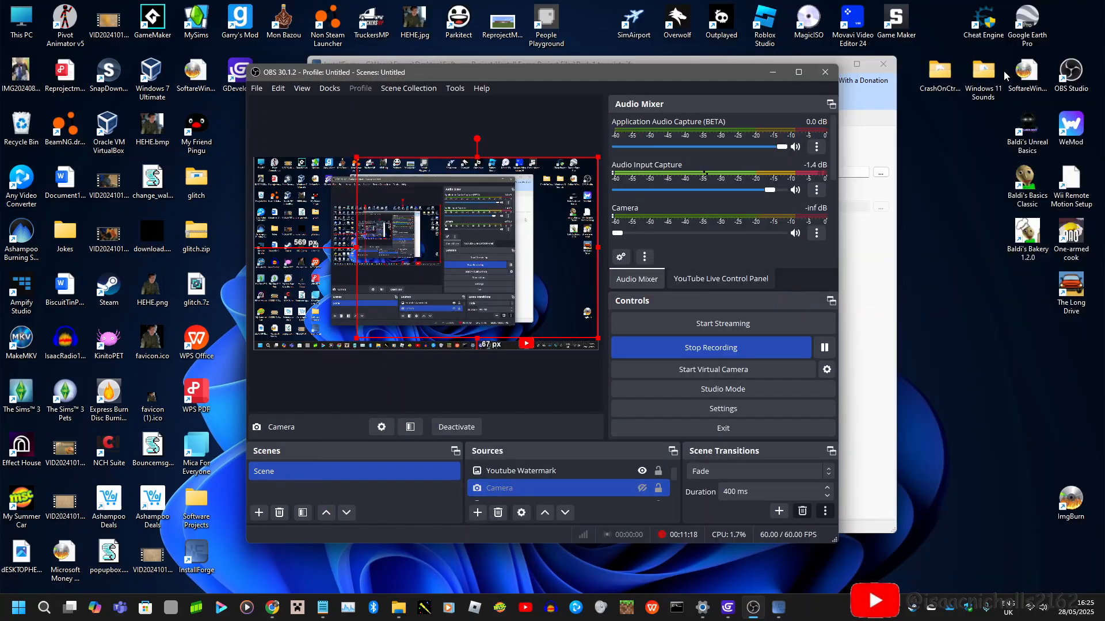
{"action": "left_click", "coordinate": [772, 72]}
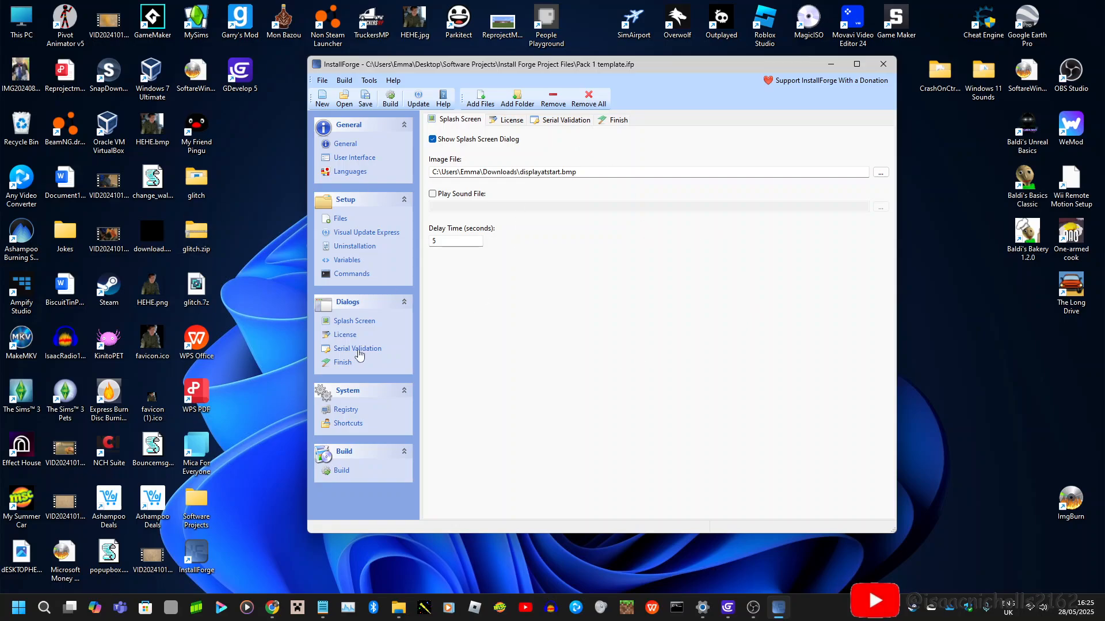
Switch to File Explorer and open the Installers folder inside Software Projects.
{"action": "mouse_move", "coordinate": [398, 608]}
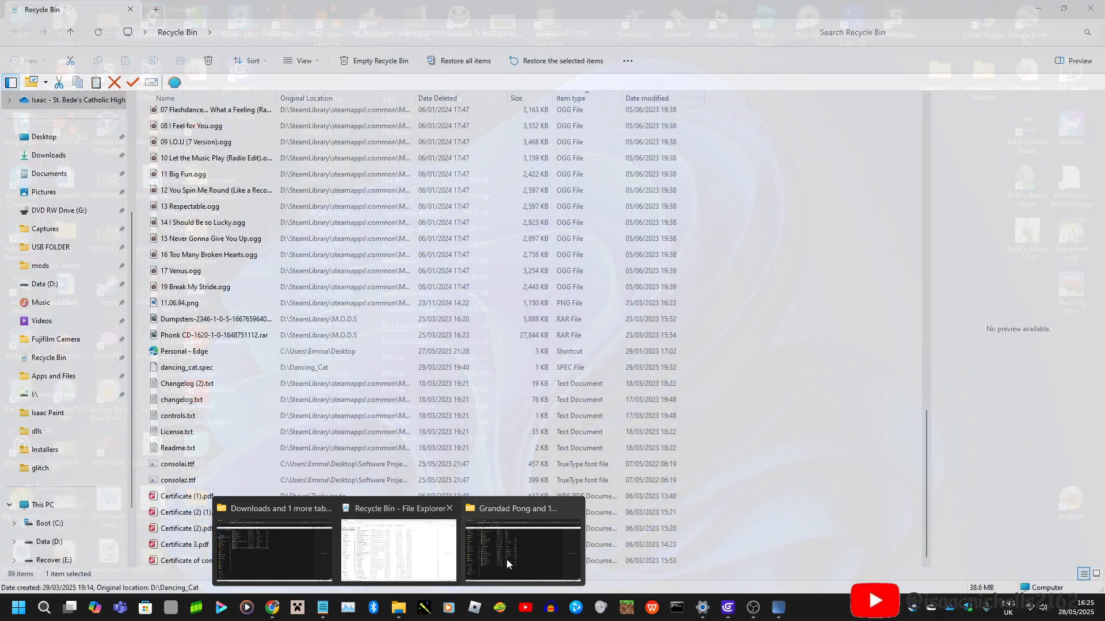
{"action": "left_click", "coordinate": [523, 550]}
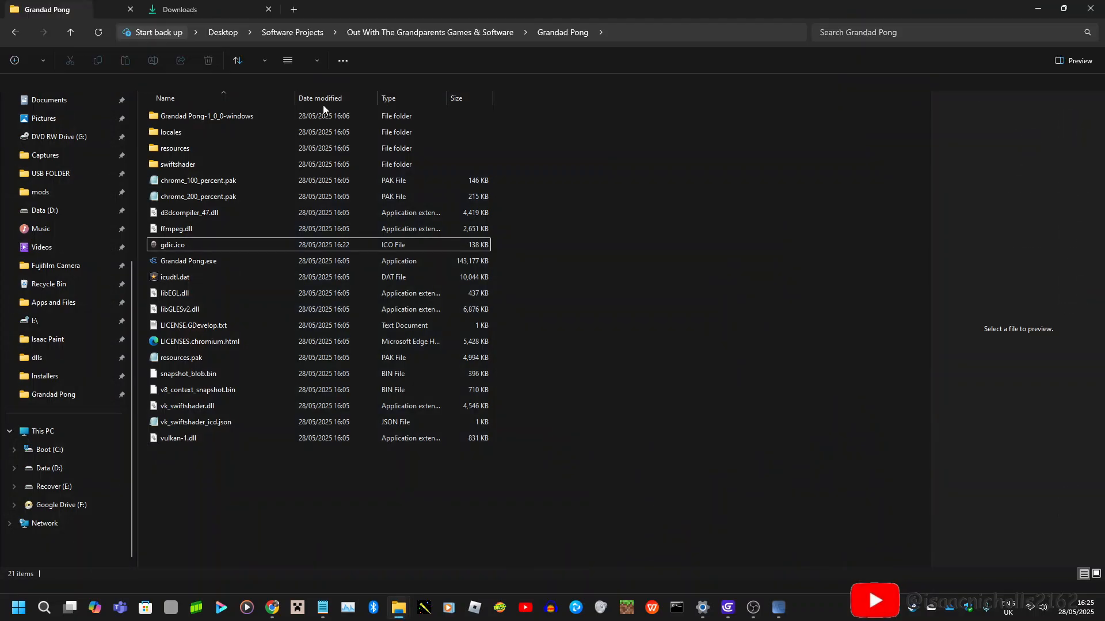
{"action": "left_click", "coordinate": [305, 28]}
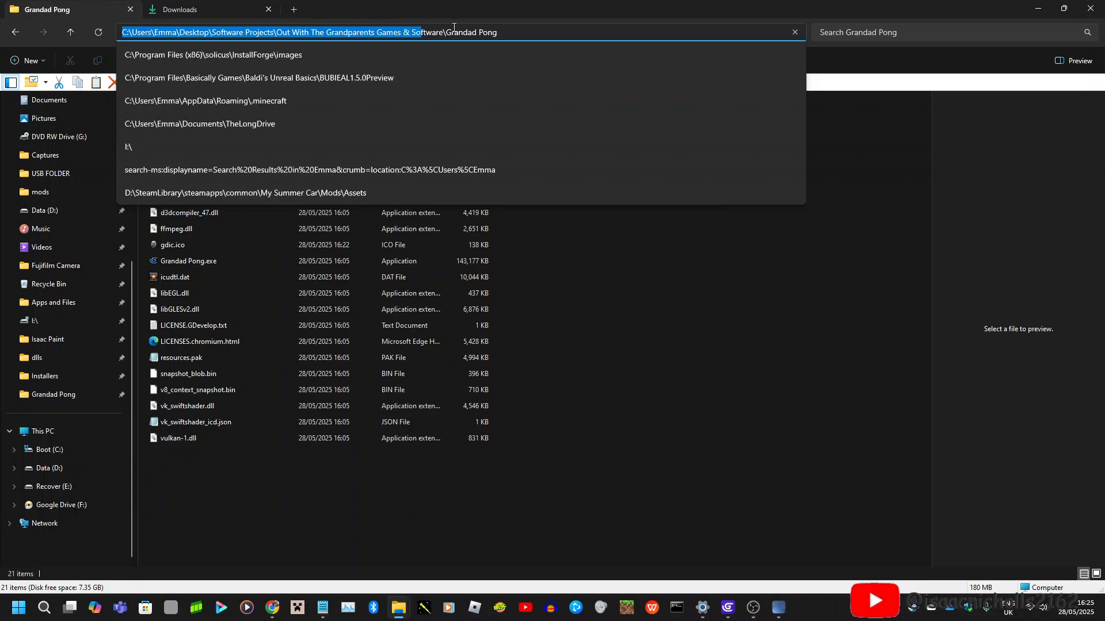
{"action": "left_click", "coordinate": [527, 35]}
{"action": "left_click", "coordinate": [632, 270]}
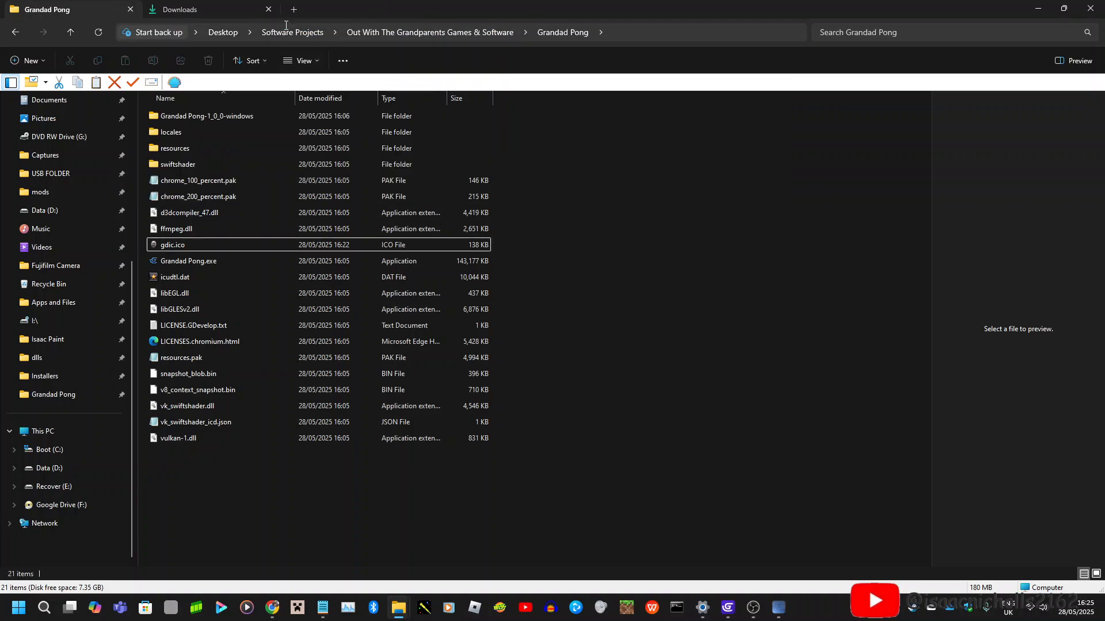
{"action": "left_click", "coordinate": [286, 26]}
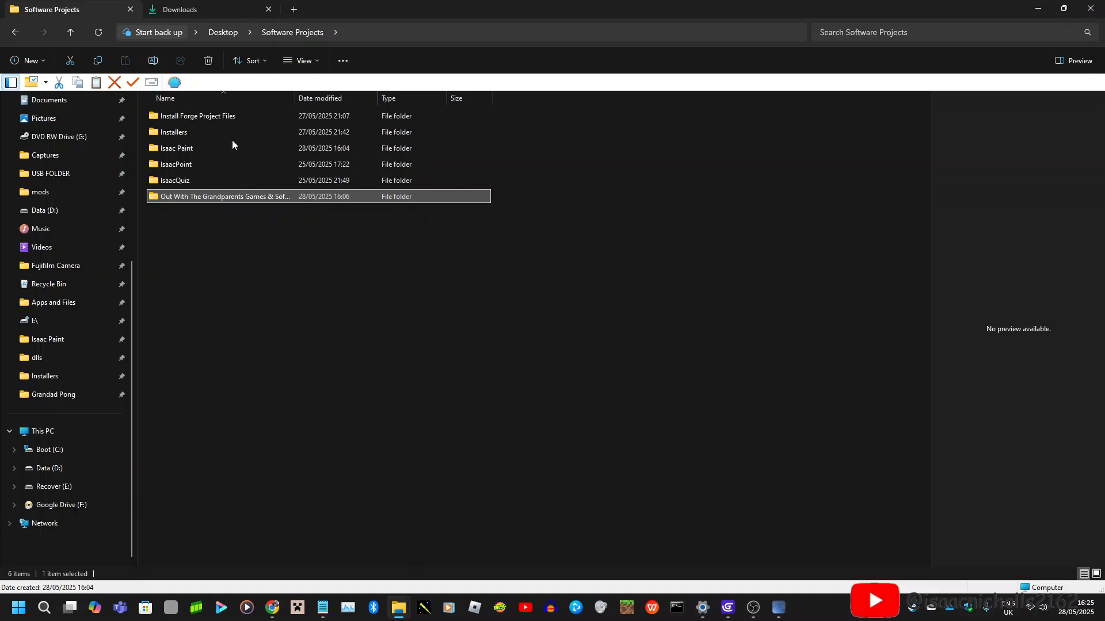
{"action": "double_click", "coordinate": [234, 137]}
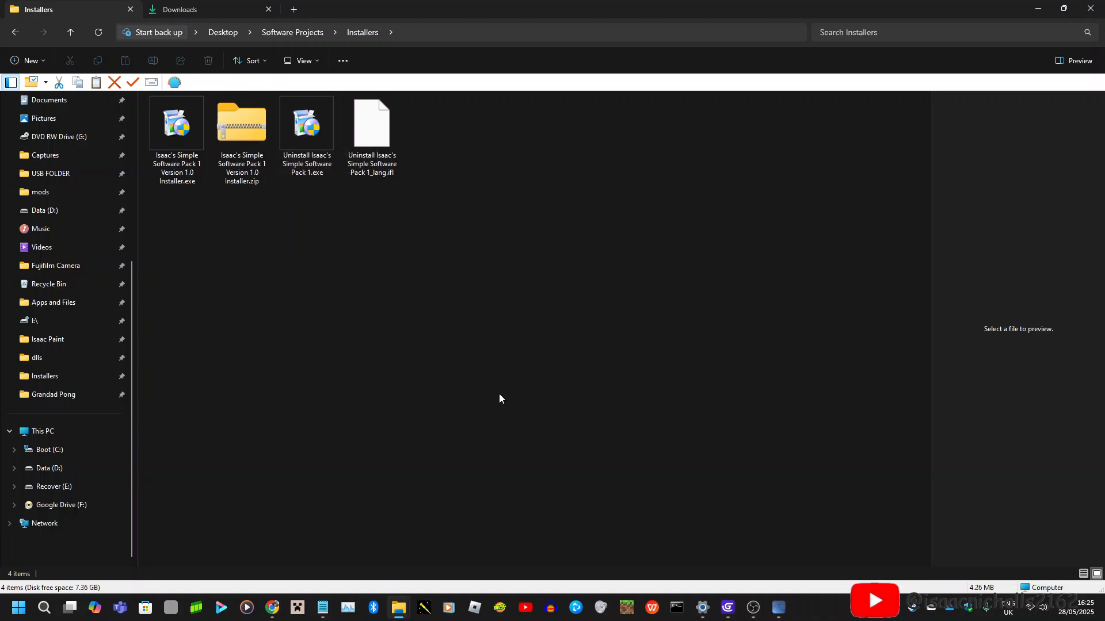
Switch to OBS Studio, show the Camera source, hide it again and return to the Installers folder.
{"action": "left_click", "coordinate": [753, 607]}
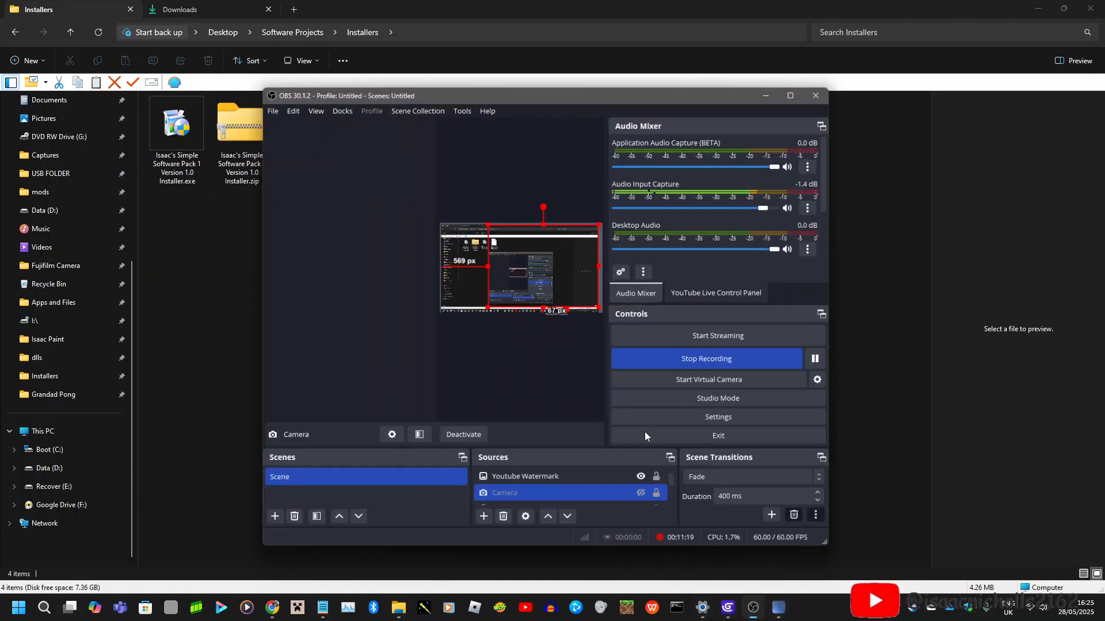
{"action": "left_click", "coordinate": [642, 489]}
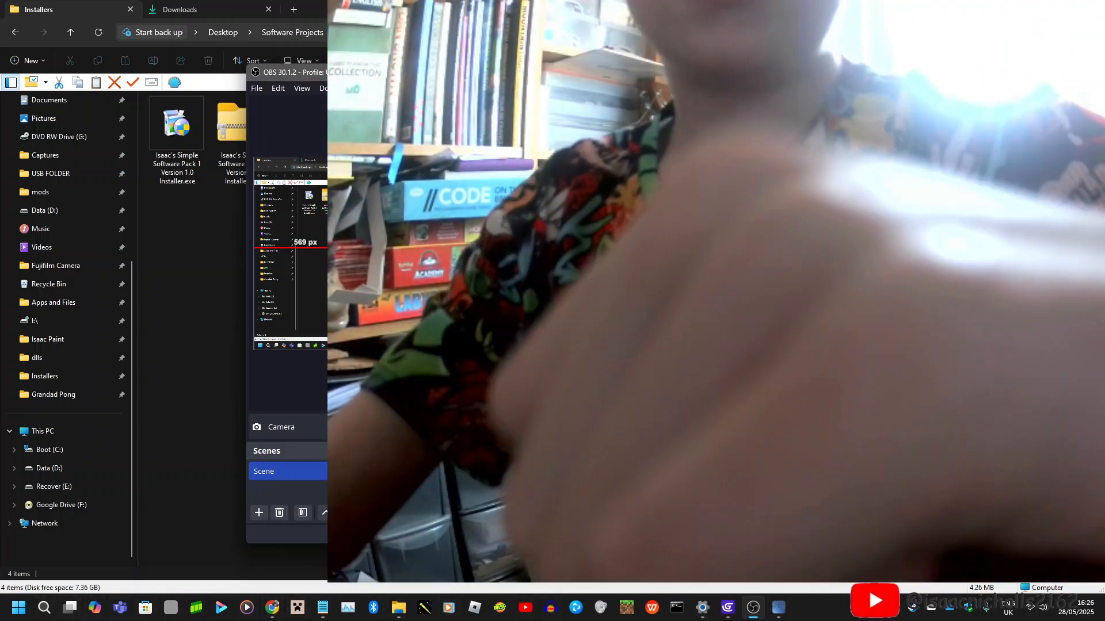
{"action": "left_click", "coordinate": [643, 489]}
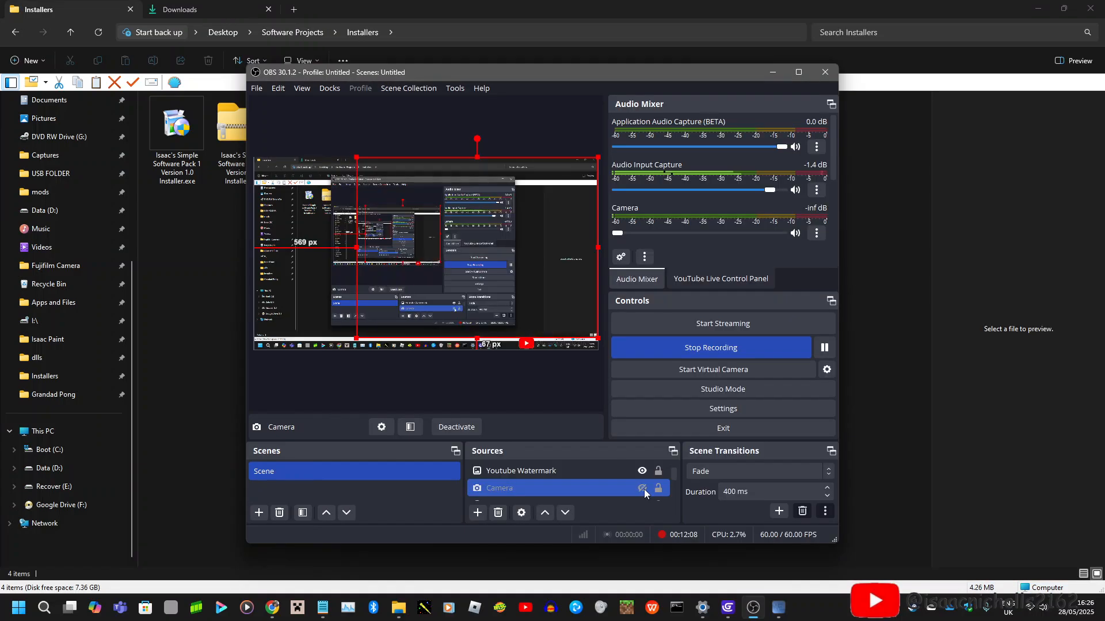
{"action": "left_click", "coordinate": [772, 73]}
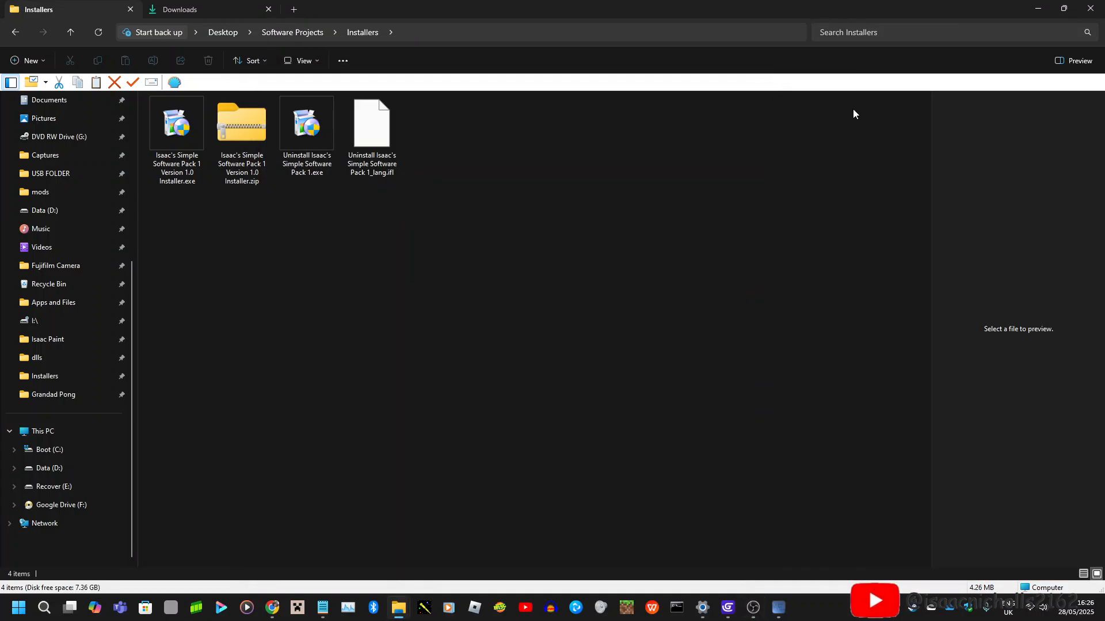
Run the existing Simple Software Pack 1 installer to view its splash screen, abort the setup and return to InstallForge.
{"action": "left_click", "coordinate": [192, 138]}
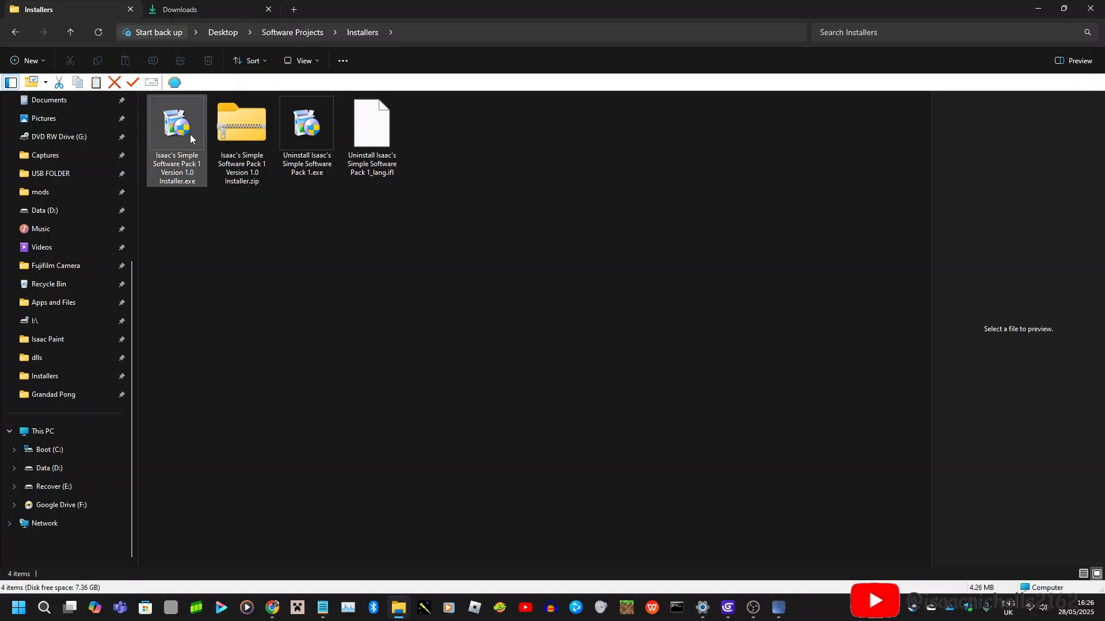
{"action": "double_click", "coordinate": [191, 139]}
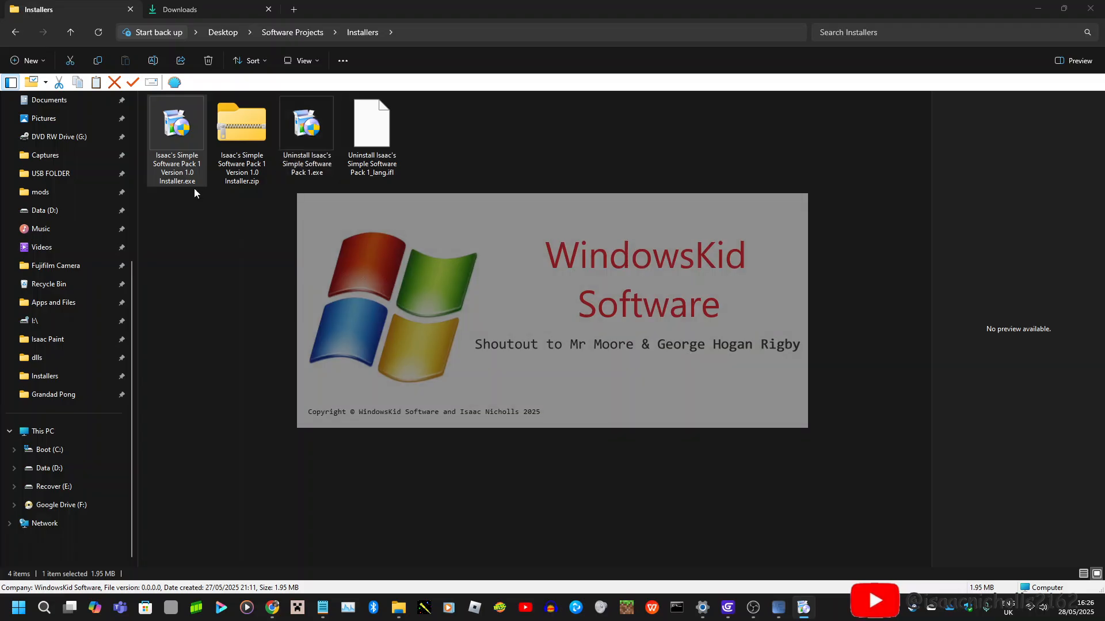
{"action": "left_click_drag", "start_coordinate": [536, 2], "coordinate": [105, 4]}
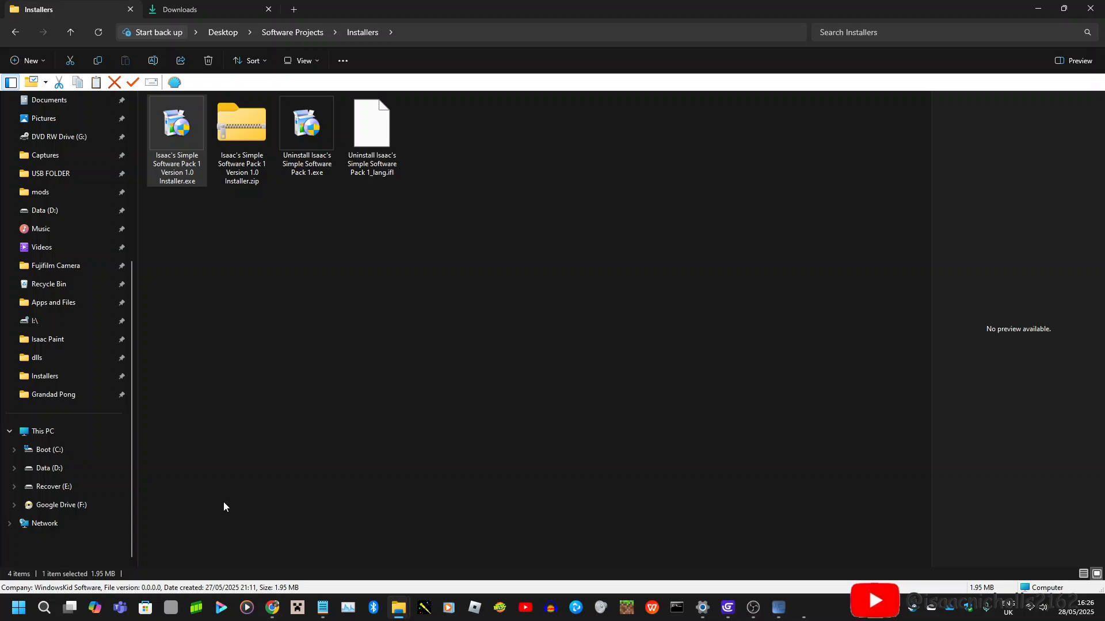
{"action": "left_click", "coordinate": [800, 607]}
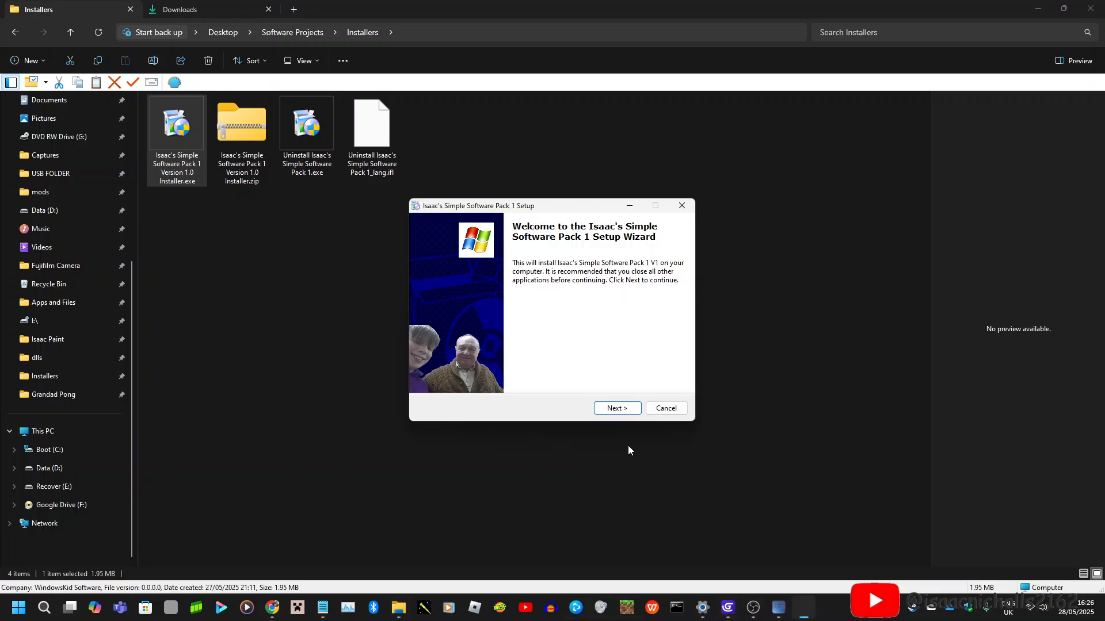
{"action": "left_click", "coordinate": [666, 408]}
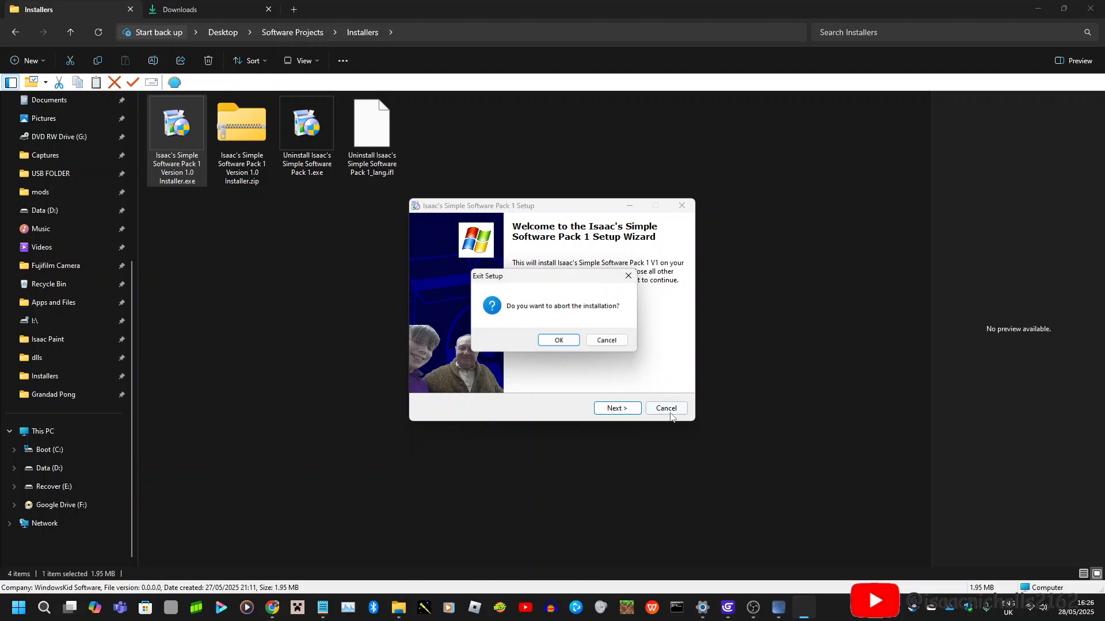
{"action": "left_click", "coordinate": [558, 340]}
{"action": "left_click", "coordinate": [1052, 6]}
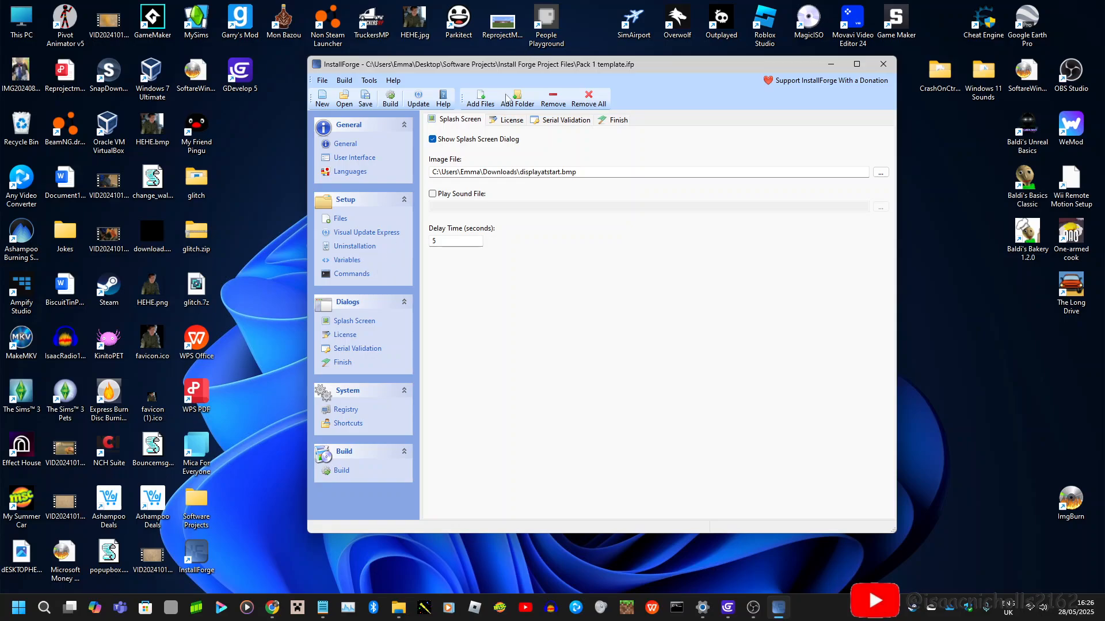
Change the software name in the license agreement to "Out With The Grandparents Ping Pong Game".
{"action": "left_click", "coordinate": [512, 119]}
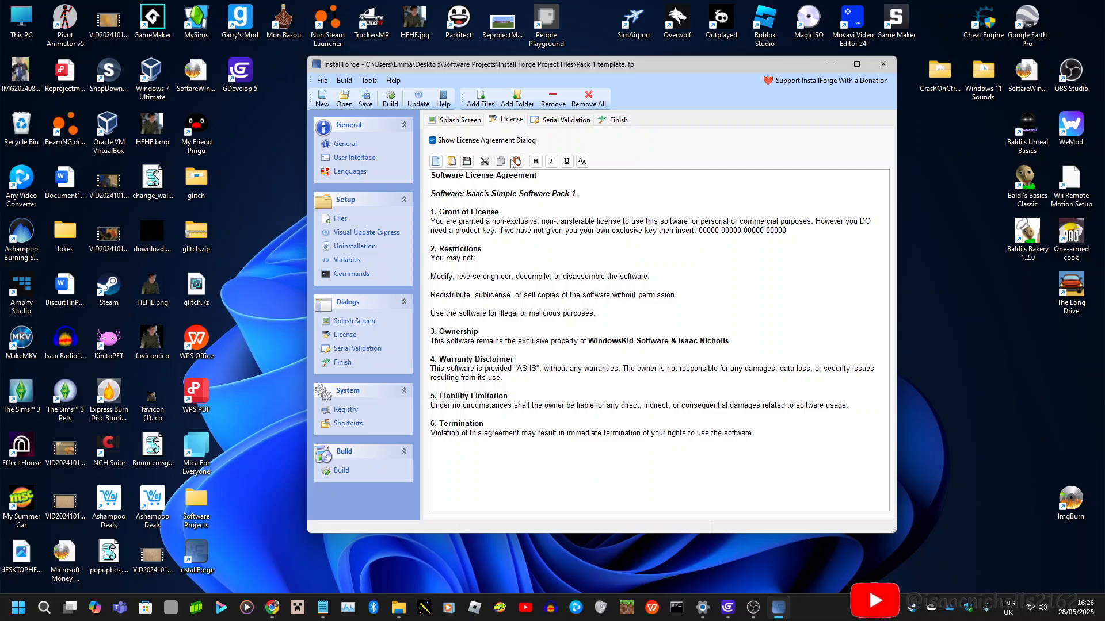
{"action": "left_click_drag", "start_coordinate": [579, 193], "coordinate": [465, 191]}
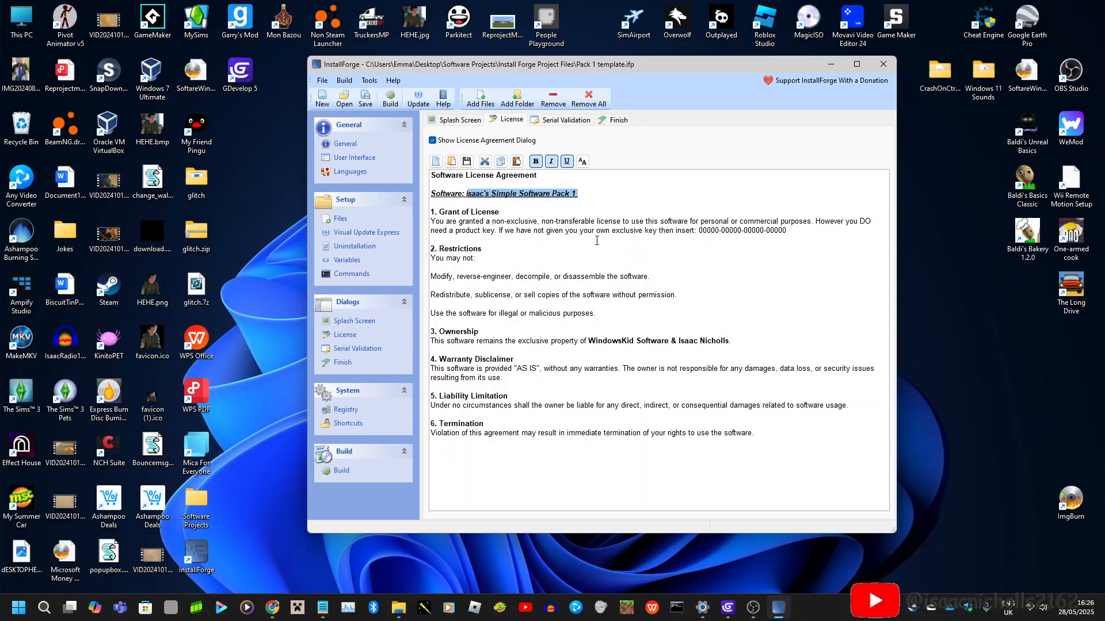
{"action": "type", "text": "I"}
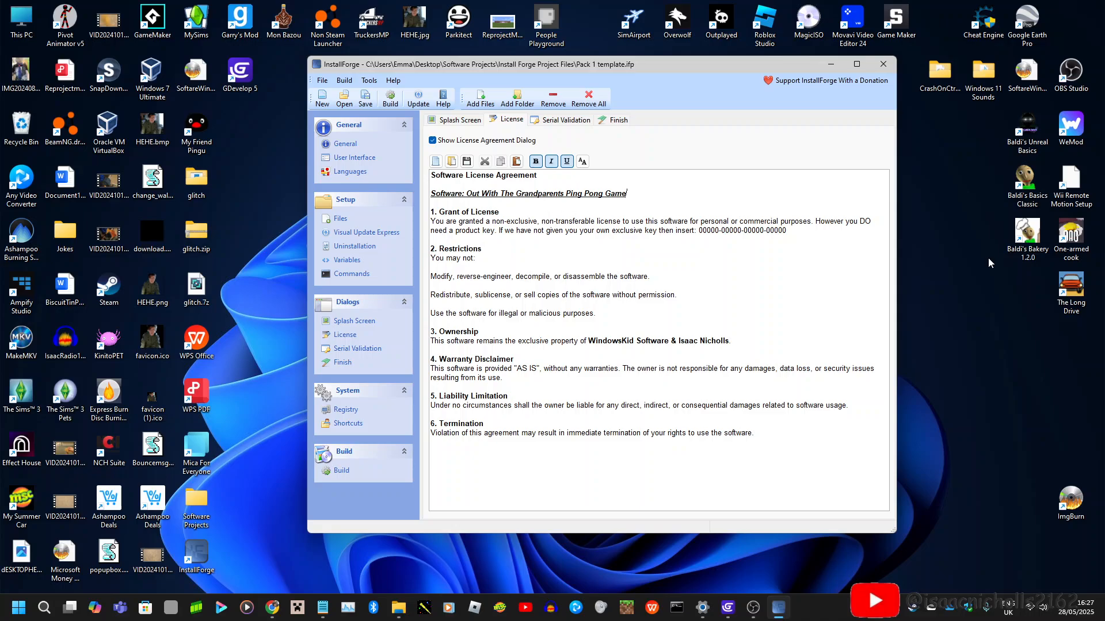
Delete the product key requirement from the Grant of License section, keeping its first sentence.
{"action": "left_click_drag", "start_coordinate": [803, 234], "coordinate": [427, 231]}
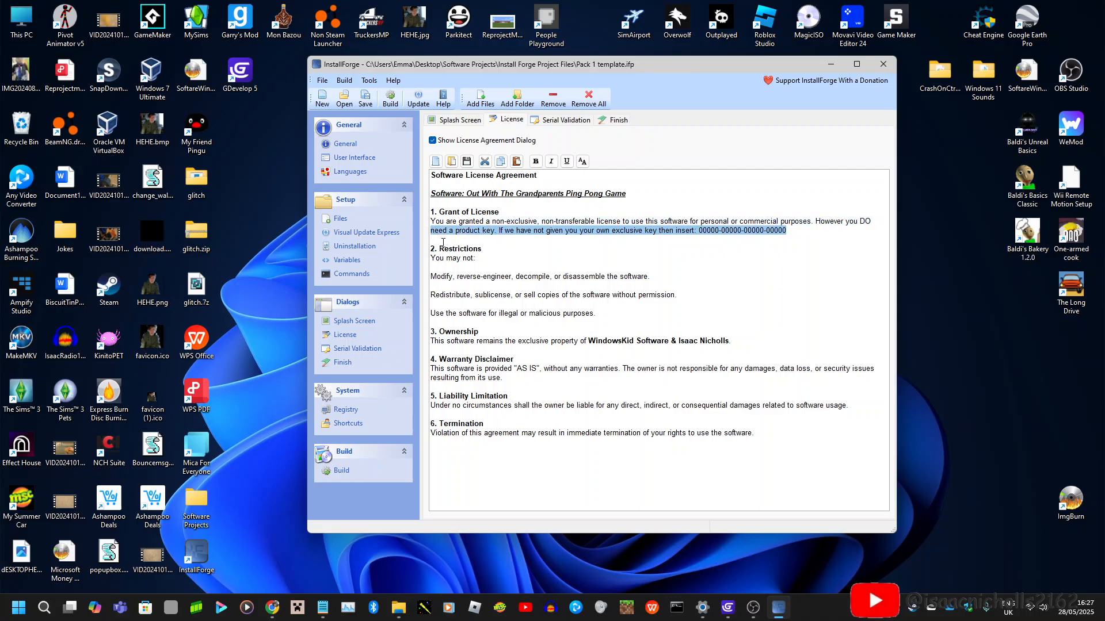
{"action": "key", "text": "BackSpace"}
{"action": "key", "text": "BackSpace"}
{"action": "key", "text": "BackSpace"}
{"action": "key", "text": "BackSpace"}
{"action": "key", "text": "BackSpace"}
{"action": "key", "text": "BackSpace"}
{"action": "key", "text": "BackSpace"}
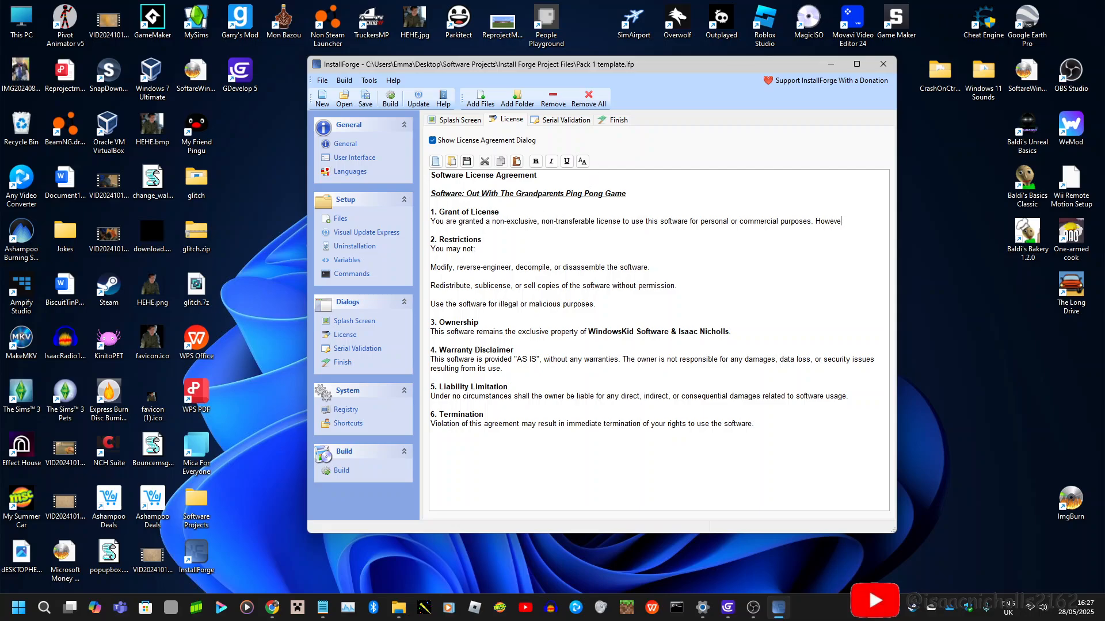
{"action": "key", "text": "BackSpace"}
Copy the full text of LICENSE.GDevelop.txt from the Grandad Pong folder and return to InstallForge.
{"action": "left_click", "coordinate": [398, 608]}
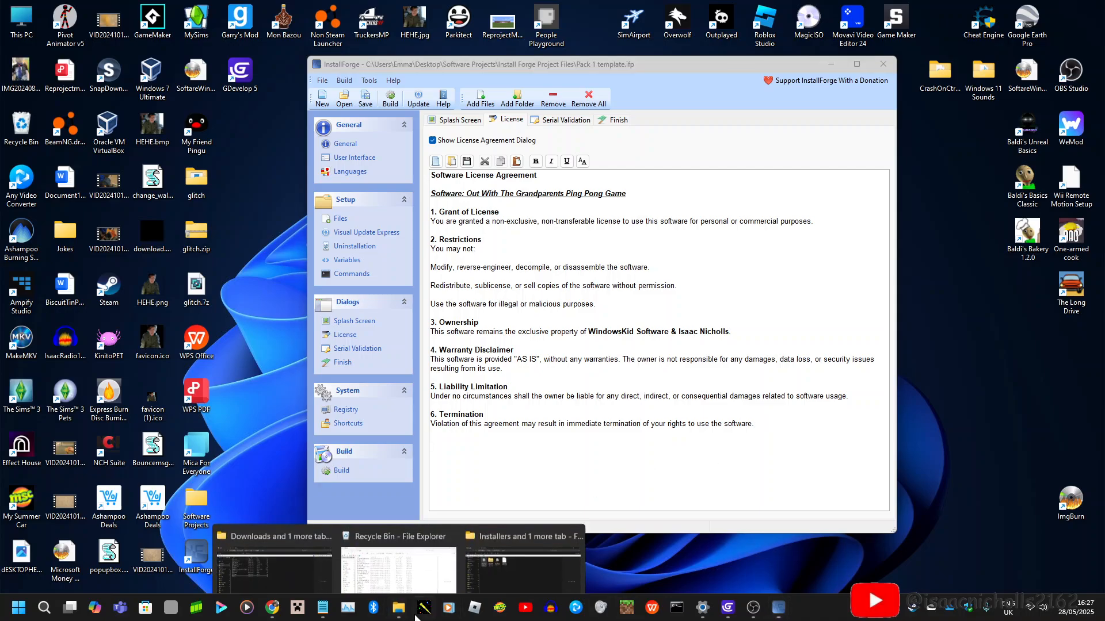
{"action": "mouse_move", "coordinate": [551, 532]}
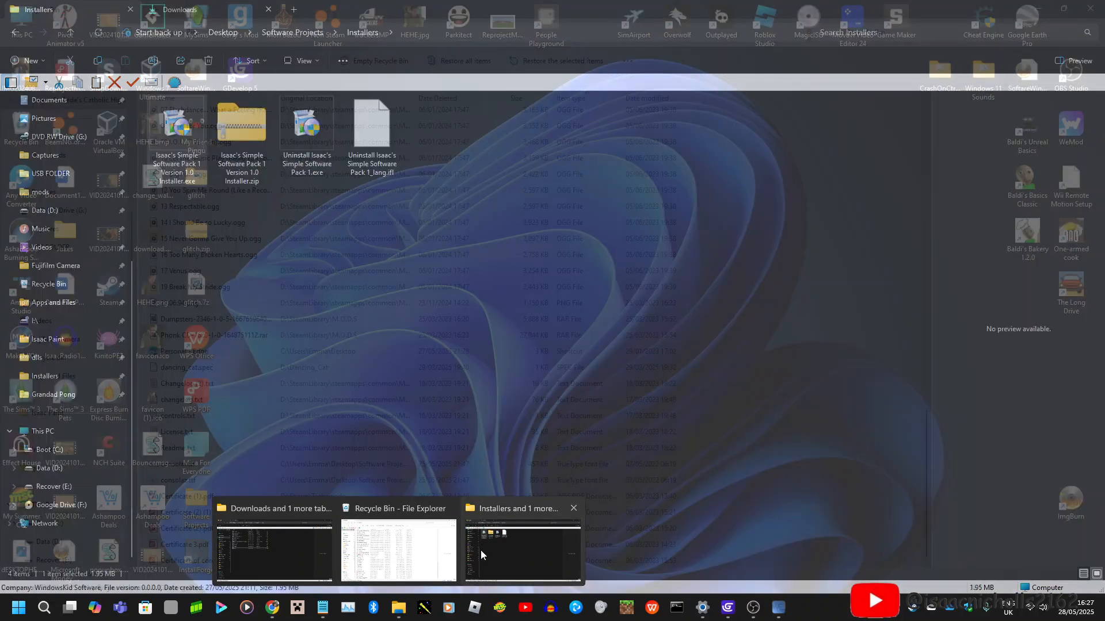
{"action": "left_click", "coordinate": [481, 550]}
{"action": "left_click", "coordinate": [306, 37]}
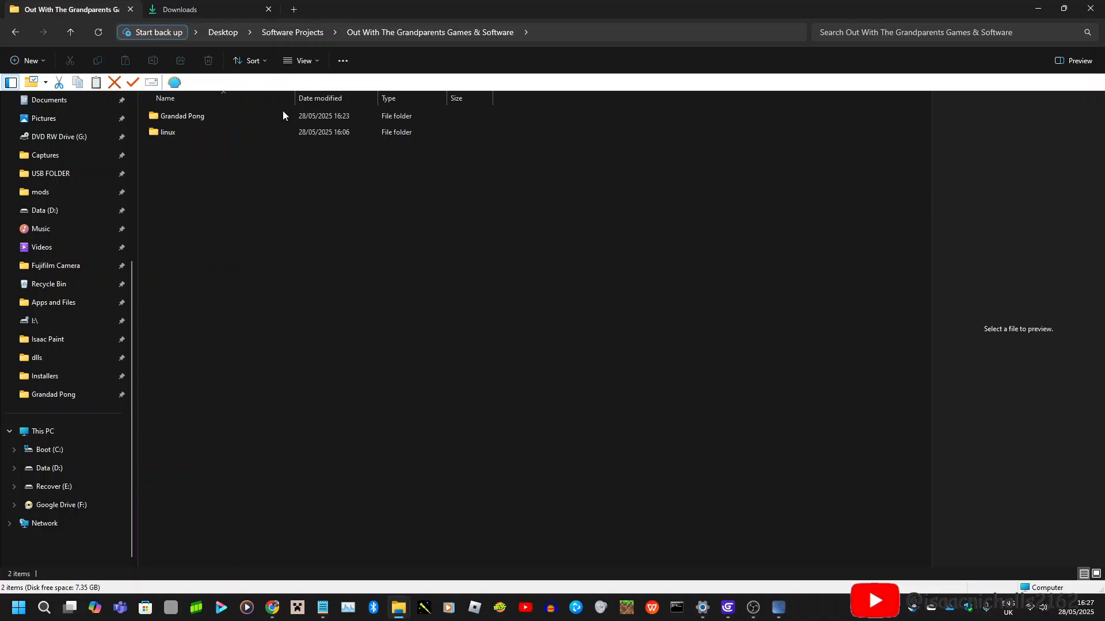
{"action": "double_click", "coordinate": [230, 116]}
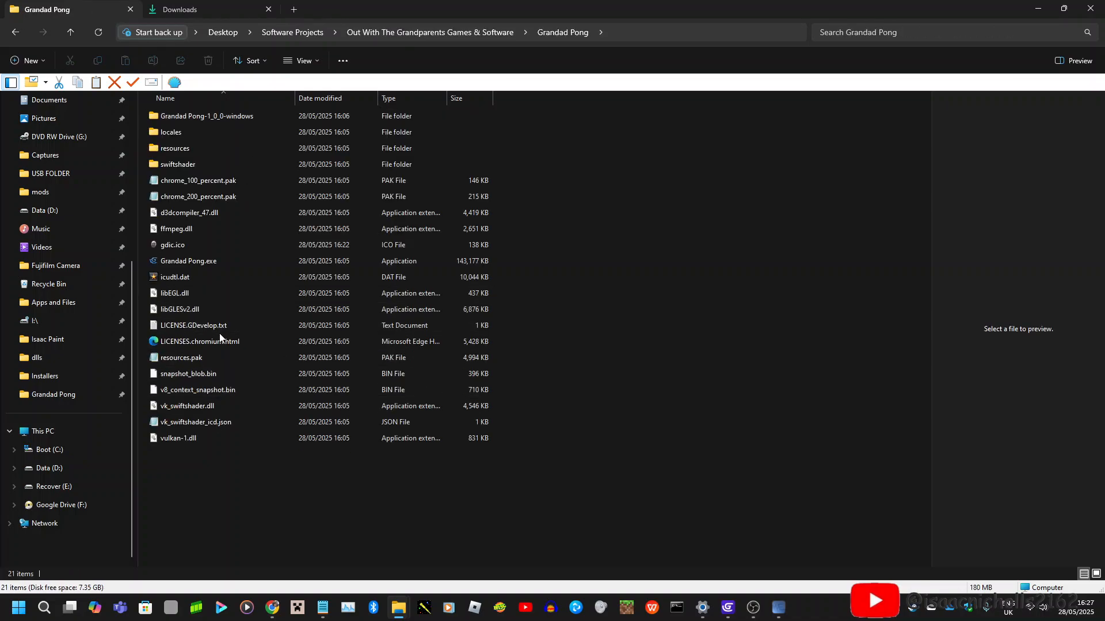
{"action": "double_click", "coordinate": [224, 325]}
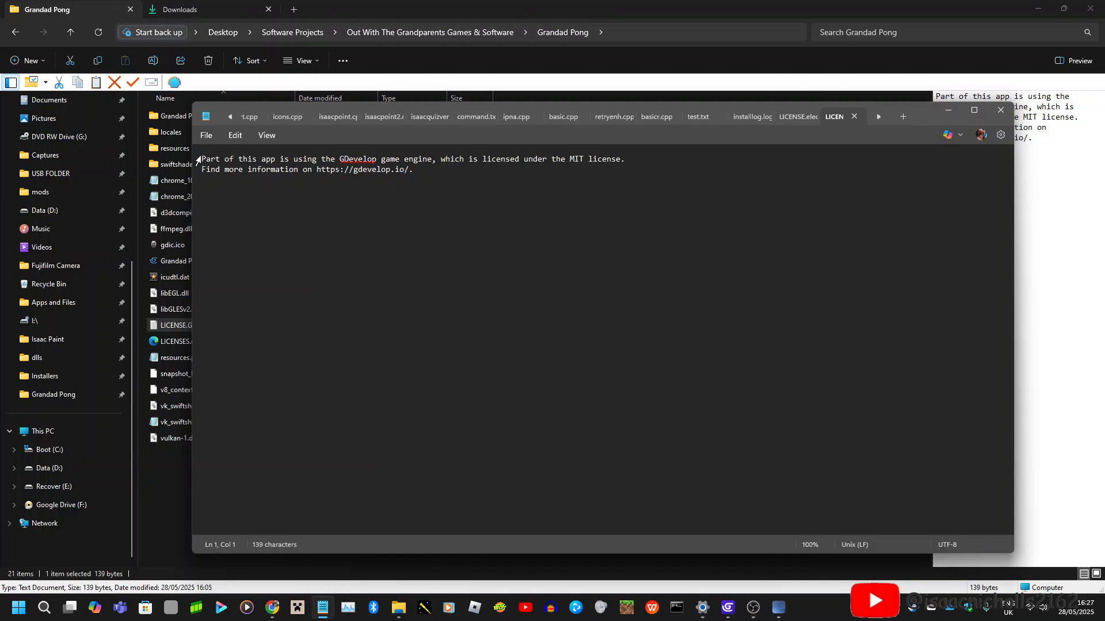
{"action": "left_click_drag", "start_coordinate": [201, 158], "coordinate": [424, 197]}
{"action": "right_click", "coordinate": [383, 166]}
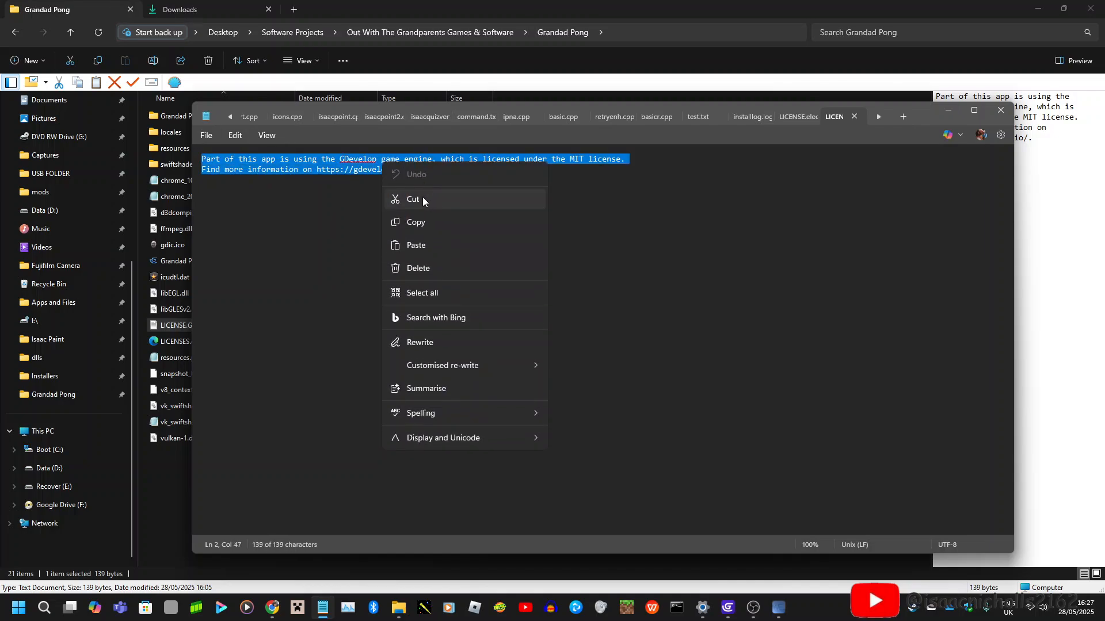
{"action": "left_click", "coordinate": [410, 219]}
{"action": "left_click", "coordinate": [950, 114]}
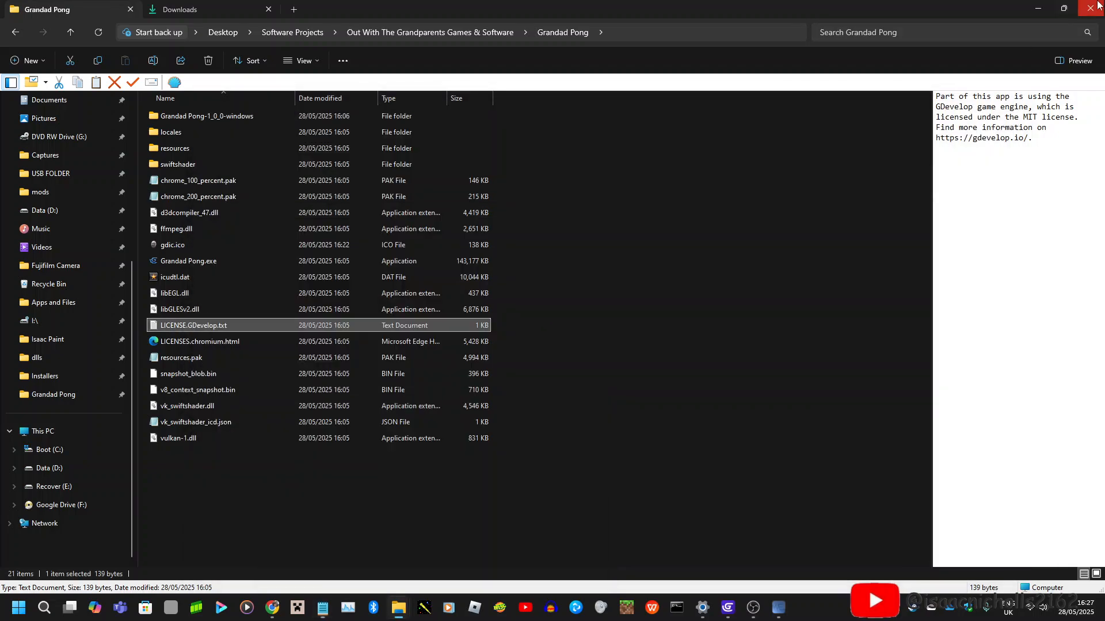
{"action": "left_click", "coordinate": [1038, 8]}
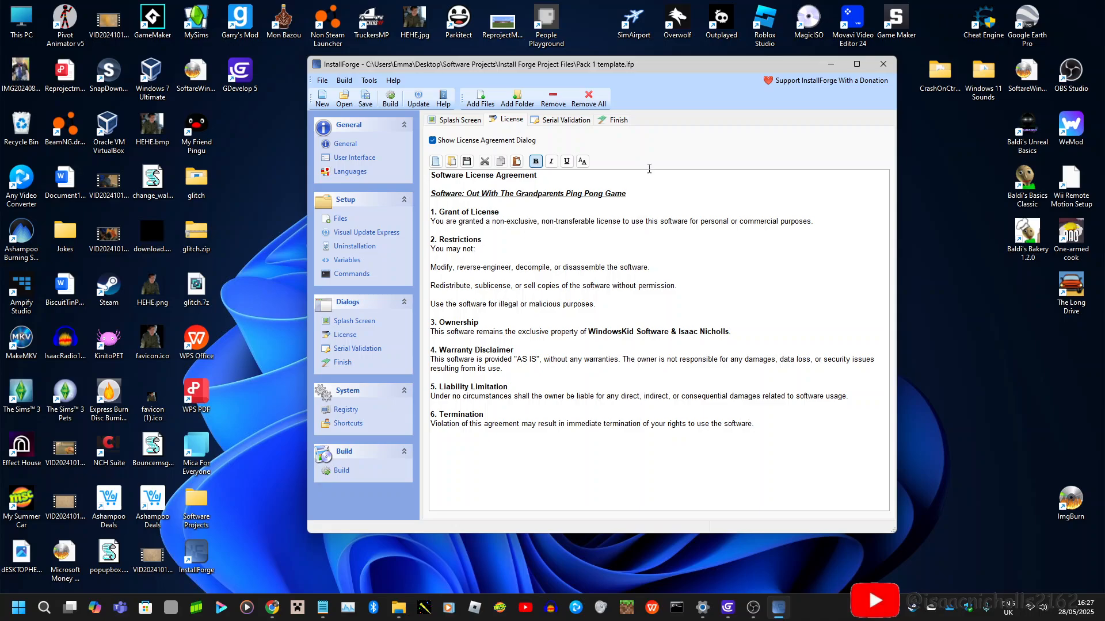
Paste the GDevelop license notice below the Termination section and make it bold and italic.
{"action": "left_click", "coordinate": [550, 161]}
{"action": "left_click", "coordinate": [465, 451]}
{"action": "key", "text": "ctrl+v"}
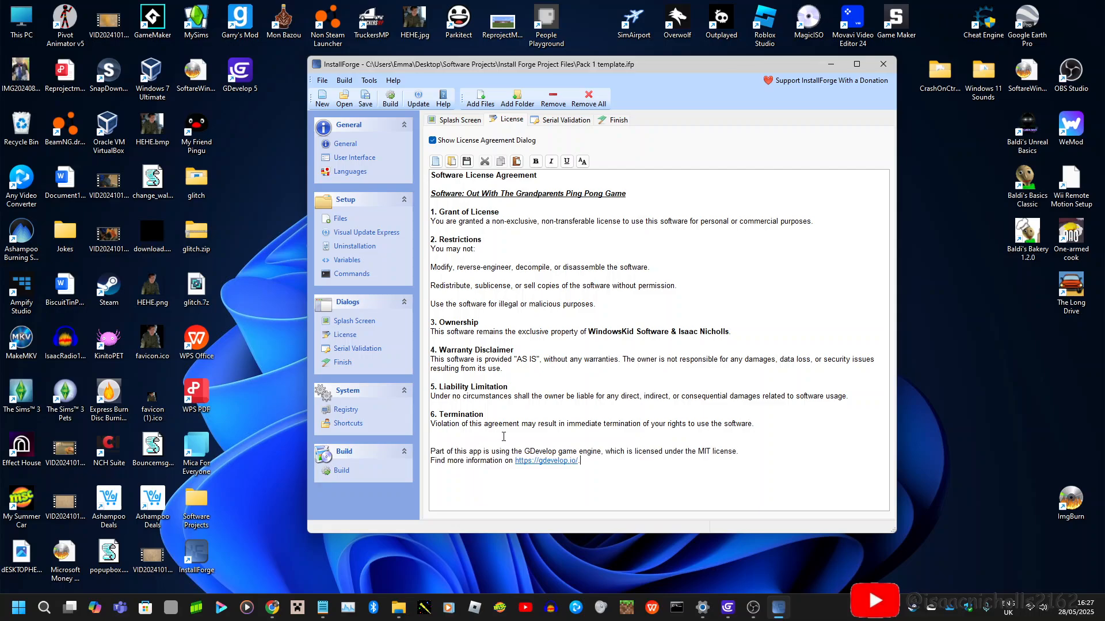
{"action": "left_click_drag", "start_coordinate": [610, 472], "coordinate": [431, 447]}
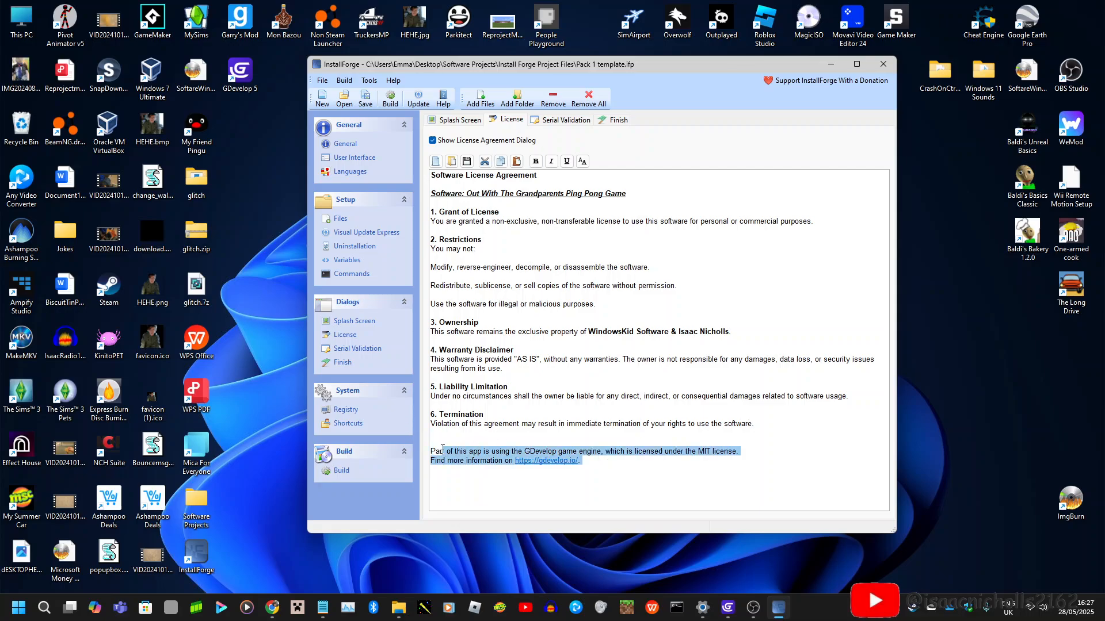
{"action": "left_click", "coordinate": [535, 161]}
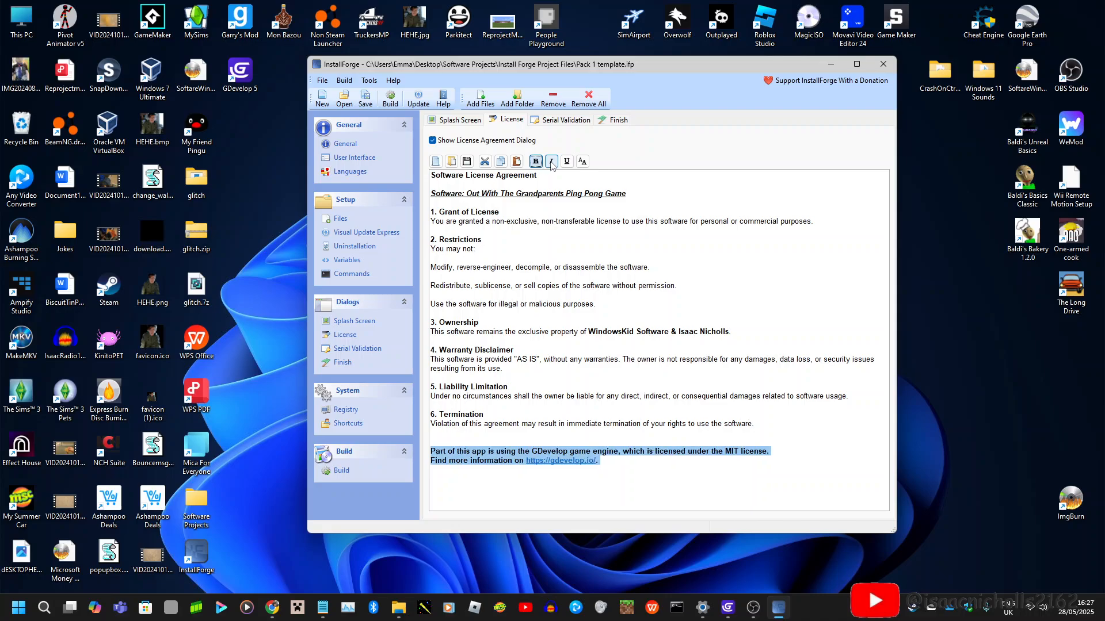
{"action": "left_click", "coordinate": [551, 161]}
{"action": "left_click", "coordinate": [742, 484]}
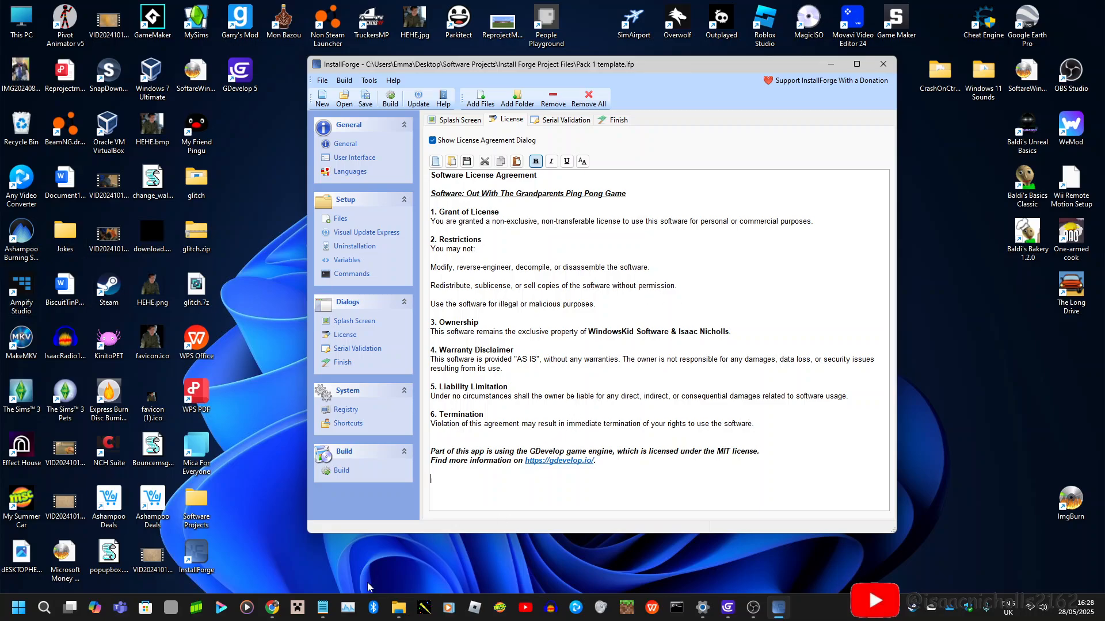
Switch to Chrome, search Google for "copyright symbol" in a new tab and copy the © character from the results.
{"action": "mouse_move", "coordinate": [272, 608]}
{"action": "left_click", "coordinate": [271, 540]}
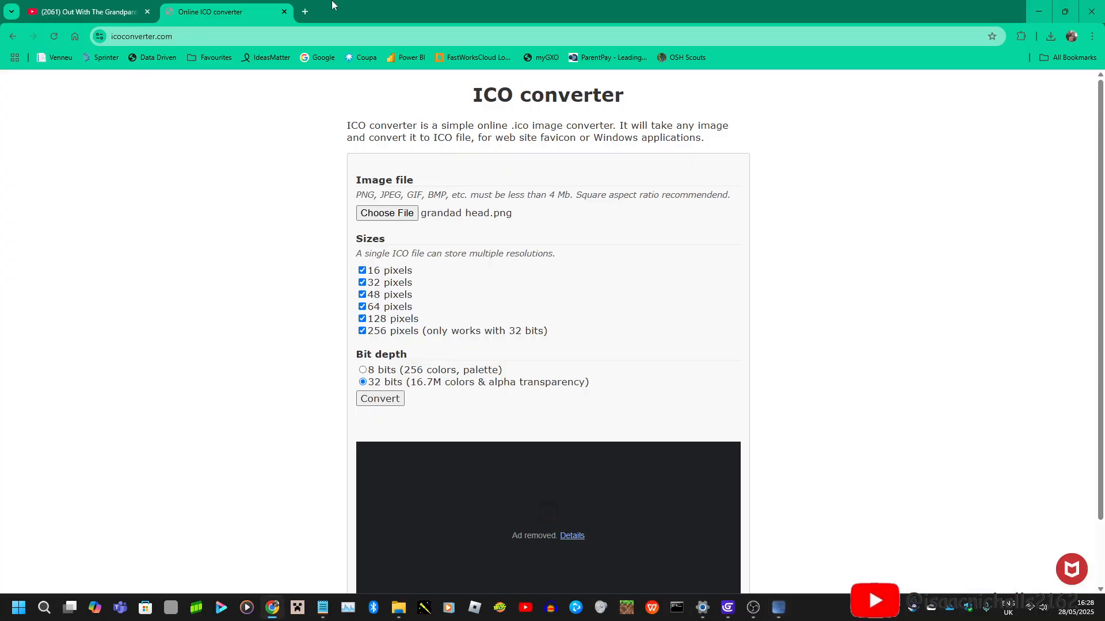
{"action": "left_click", "coordinate": [305, 11]}
{"action": "type", "text": "cop"}
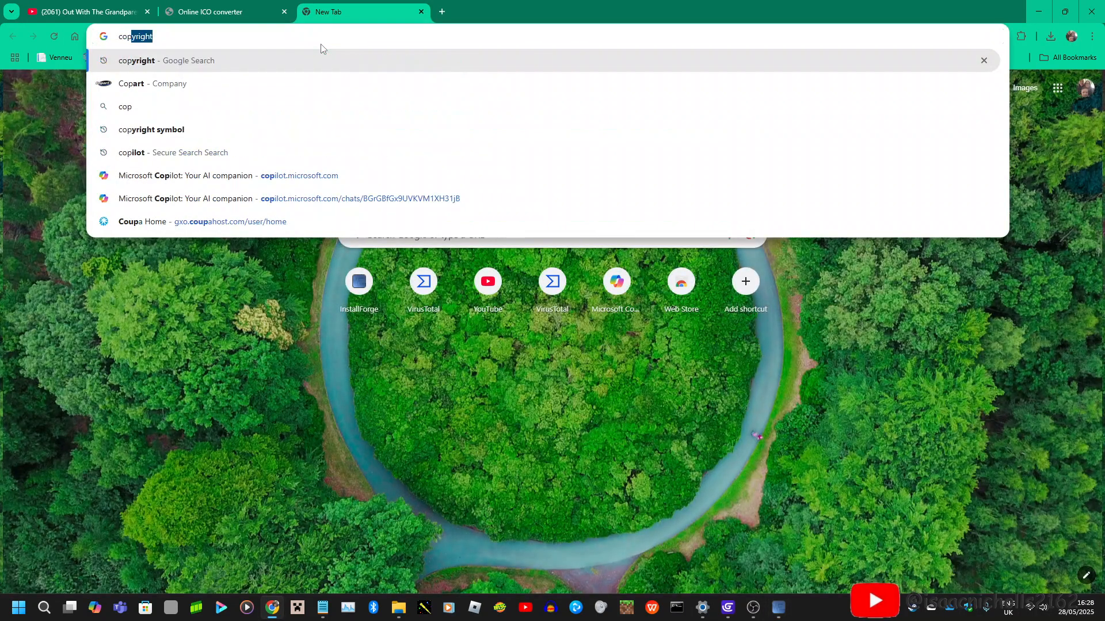
{"action": "type", "text": "ywright"}
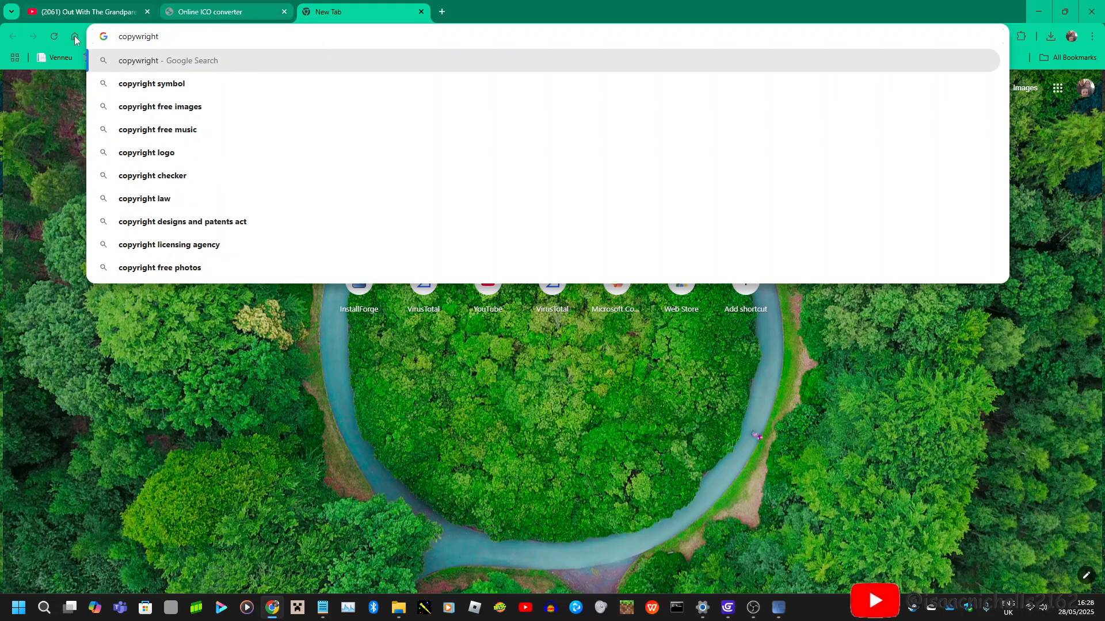
{"action": "left_click", "coordinate": [141, 84]}
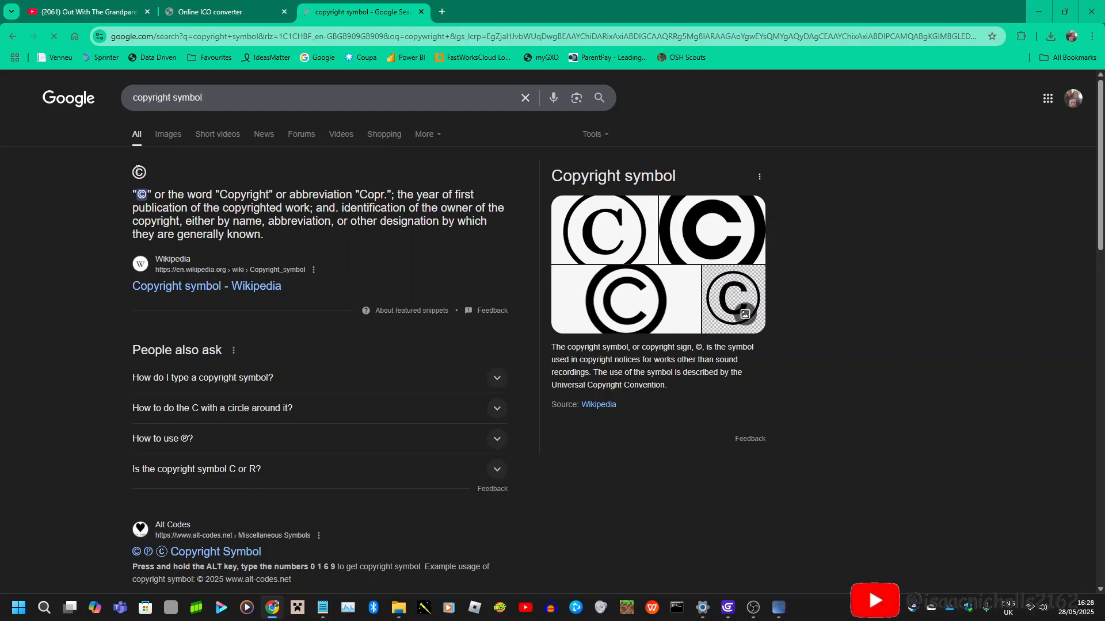
{"action": "left_click_drag", "start_coordinate": [132, 171], "coordinate": [146, 173]}
{"action": "right_click", "coordinate": [138, 176]}
{"action": "left_click", "coordinate": [167, 179]}
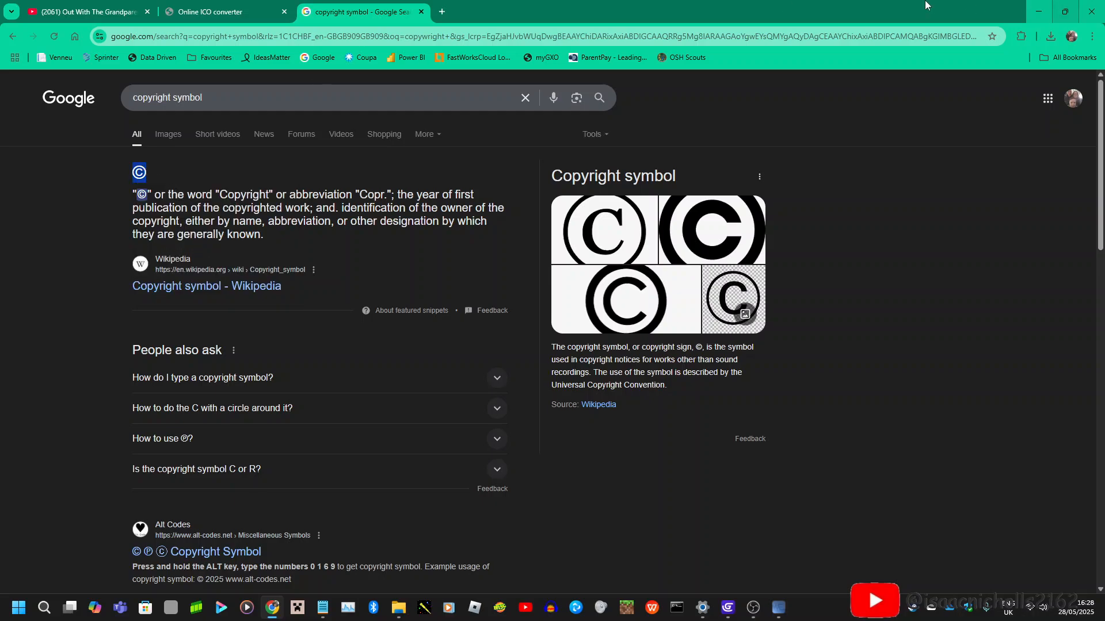
Back in InstallForge, add "©CoasterKid Productions, OWTGP Campion & WindowsKid Software 2025" in bold below the GDevelop notice in the license agreement.
{"action": "left_click", "coordinate": [1065, 11]}
{"action": "left_click", "coordinate": [740, 235]}
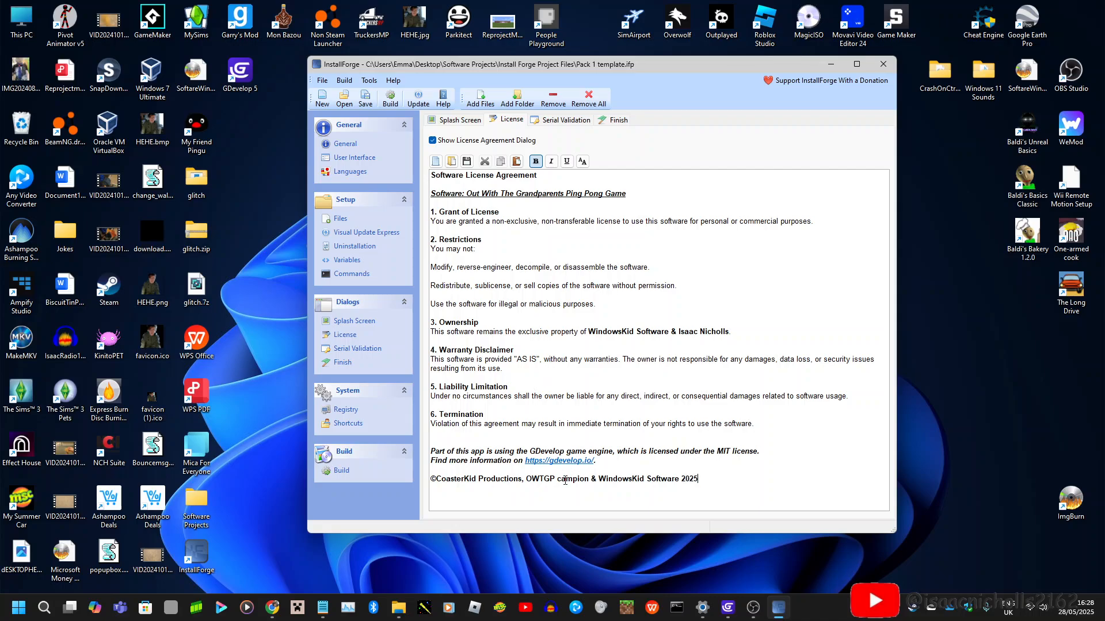
{"action": "key", "text": "BackSpace"}
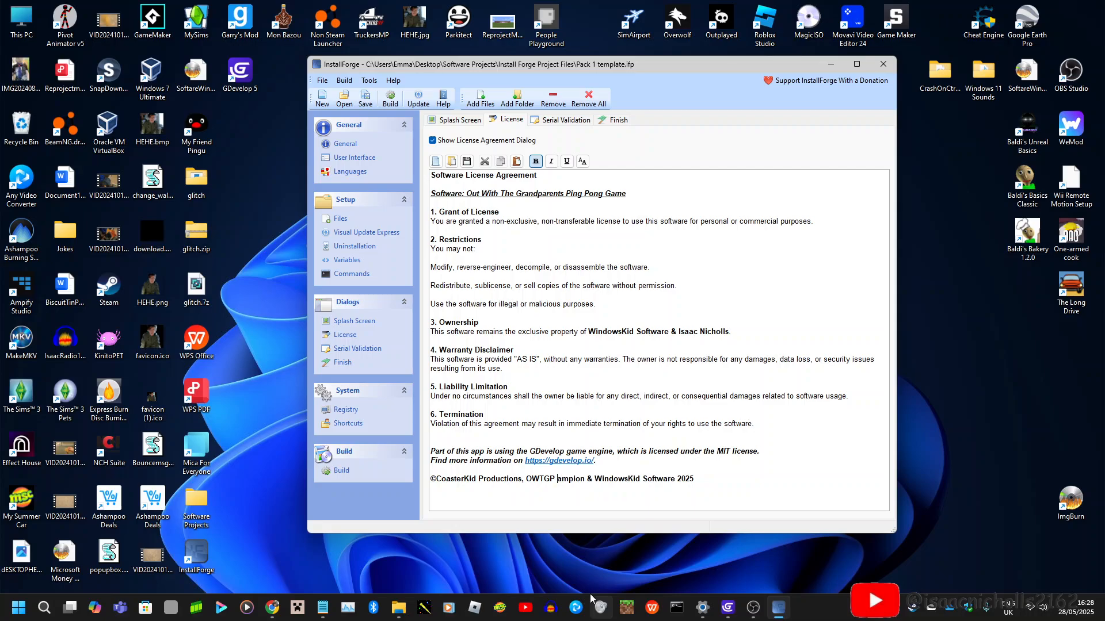
{"action": "type", "text": "C"}
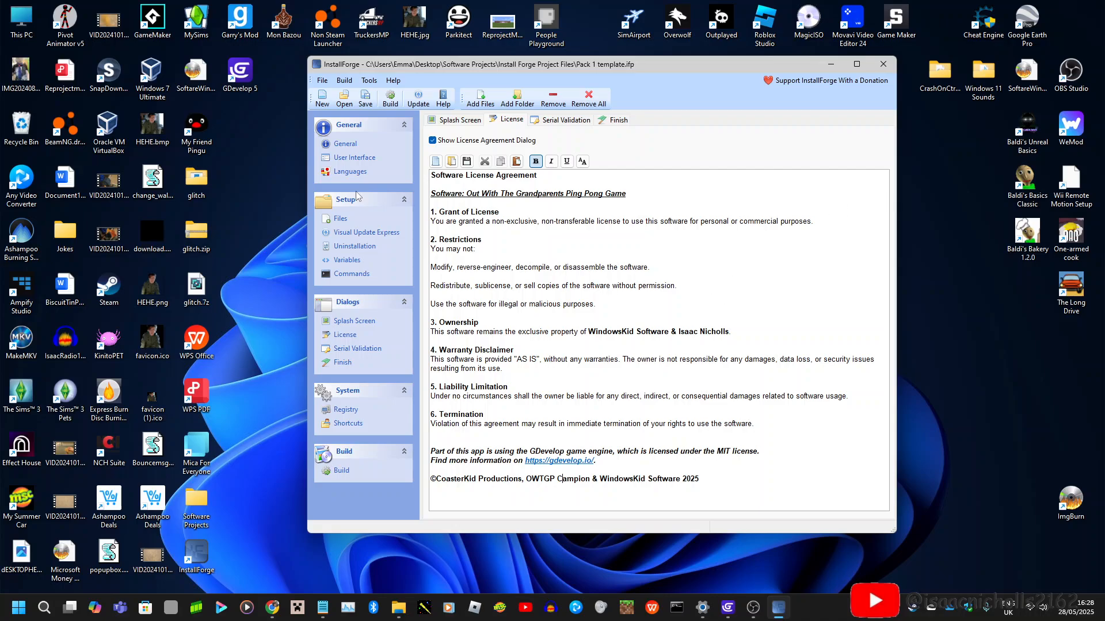
Open the Serial Validation dialog settings of the installer project.
{"action": "left_click", "coordinate": [561, 121]}
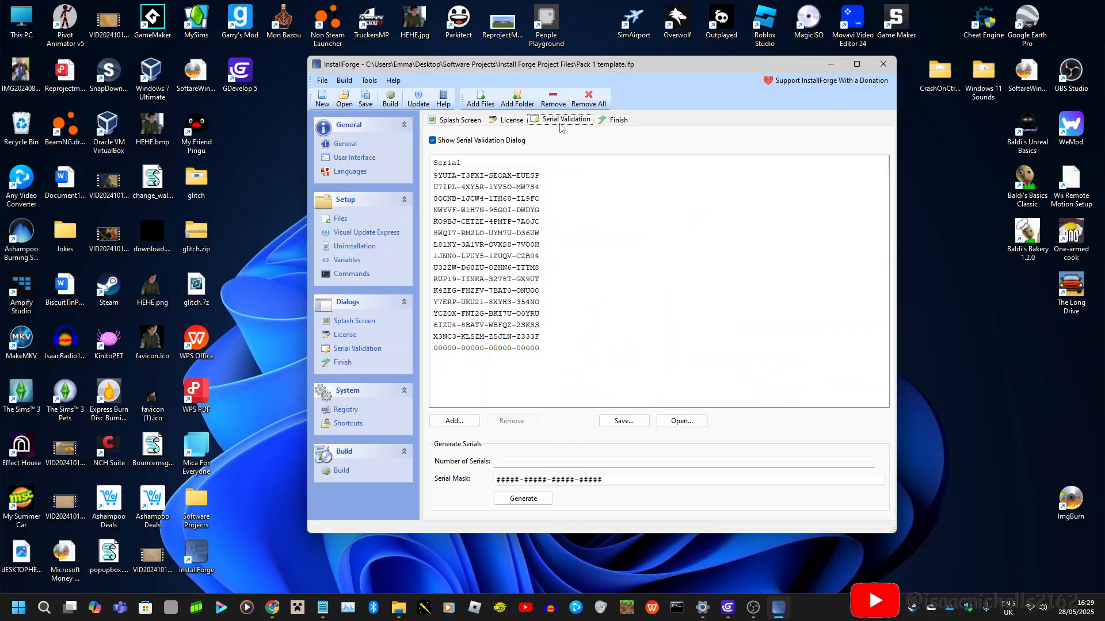
Try to remove all the serials from the serial validation list.
{"action": "left_click", "coordinate": [433, 140]}
{"action": "left_click", "coordinate": [598, 315]}
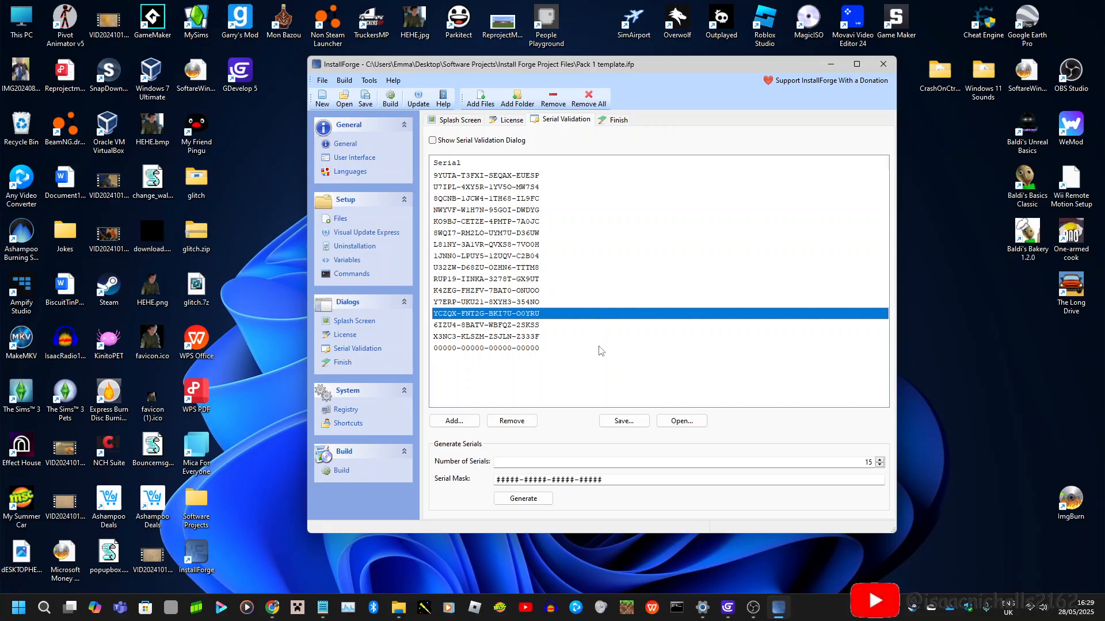
{"action": "left_click_drag", "start_coordinate": [593, 379], "coordinate": [443, 172]}
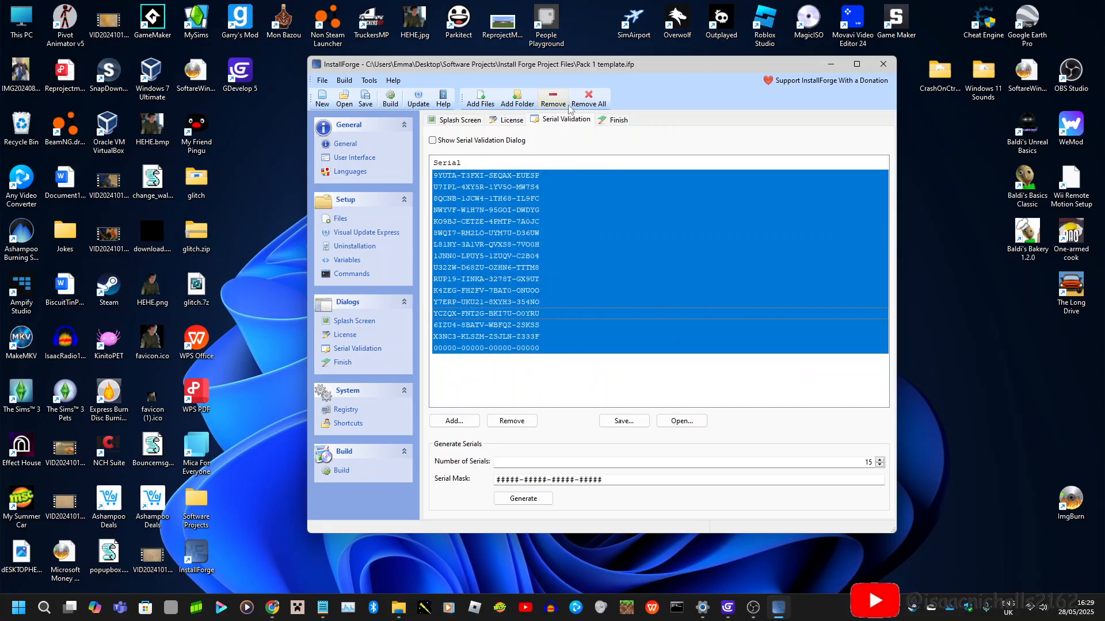
{"action": "left_click_drag", "start_coordinate": [582, 372], "coordinate": [483, 256]}
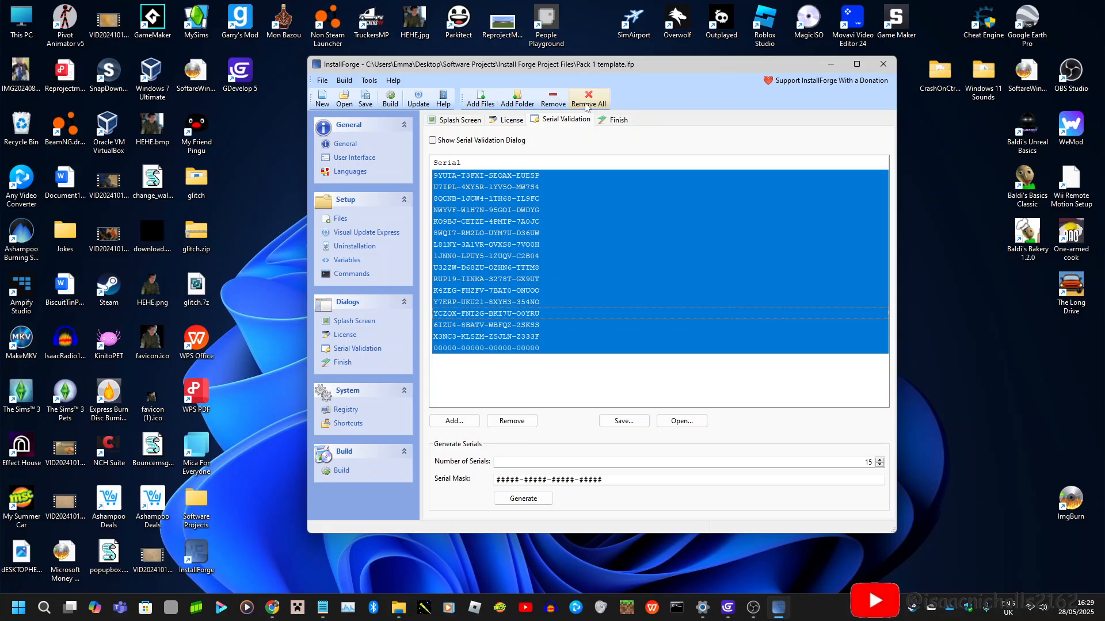
{"action": "left_click", "coordinate": [560, 105]}
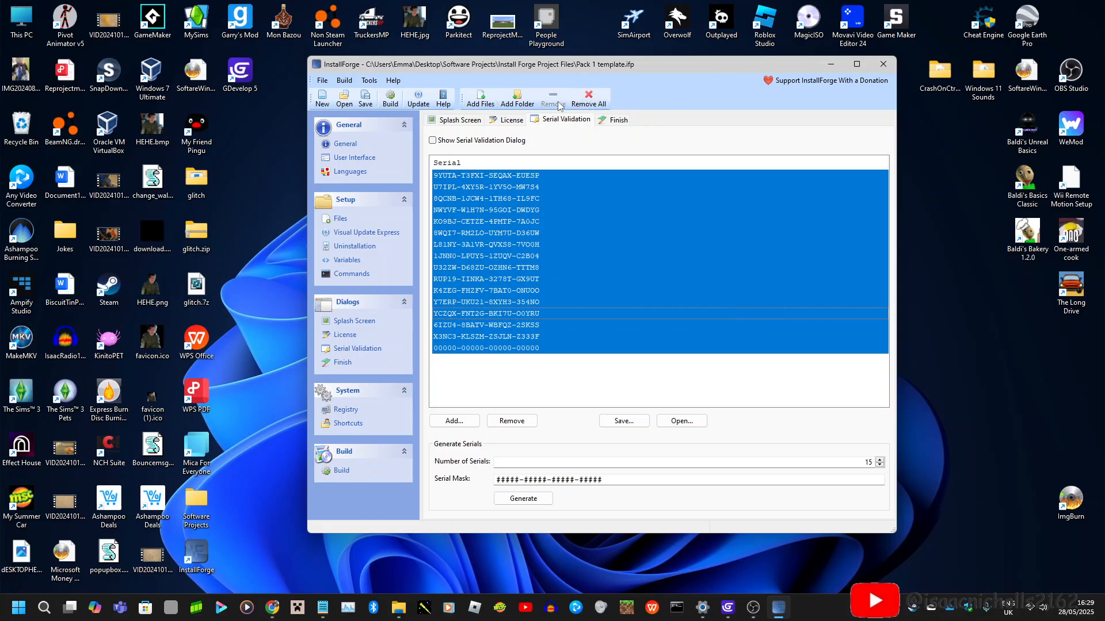
{"action": "left_click_drag", "start_coordinate": [581, 386], "coordinate": [575, 231]}
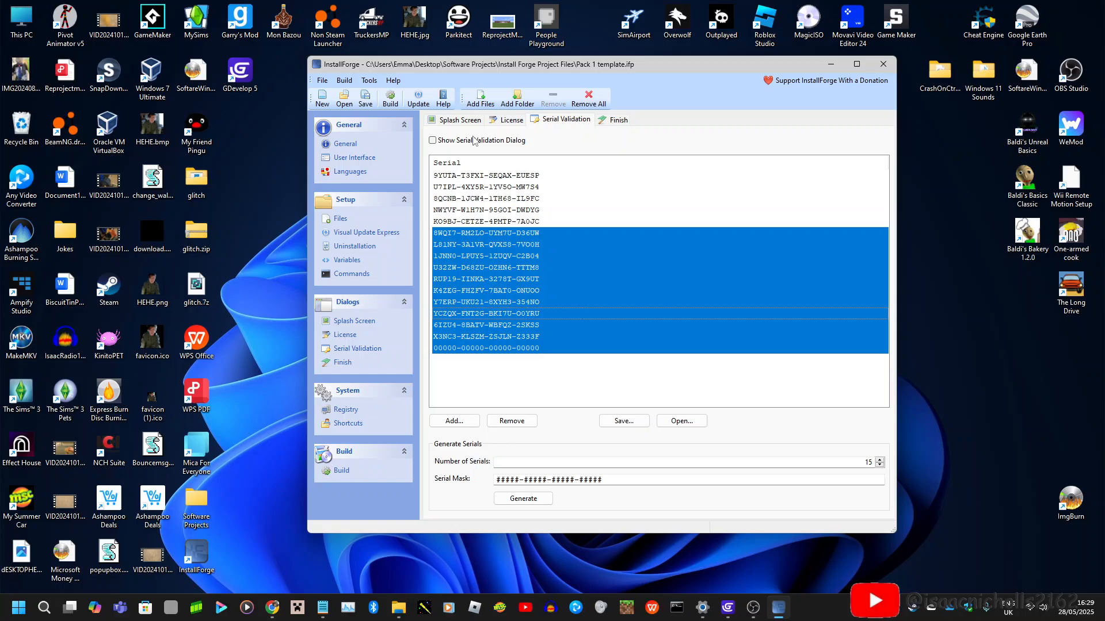
{"action": "left_click", "coordinate": [432, 140]}
Turn off the serial validation dialog and open the settings for the Finish dialog.
{"action": "left_click_drag", "start_coordinate": [554, 389], "coordinate": [494, 139]}
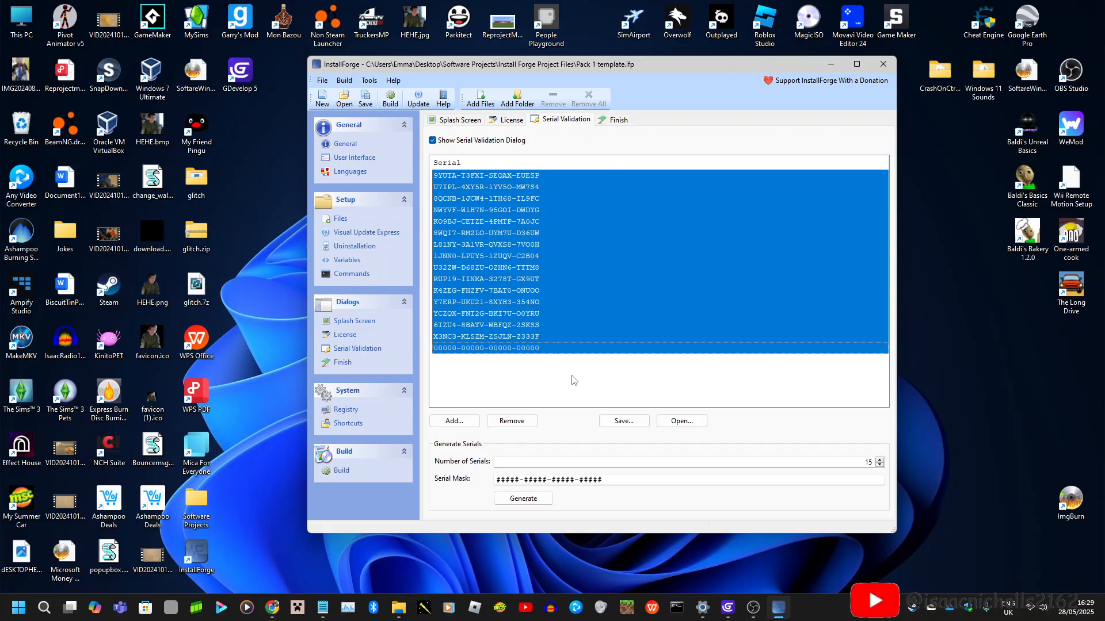
{"action": "left_click", "coordinate": [574, 380]}
{"action": "left_click", "coordinate": [454, 140]}
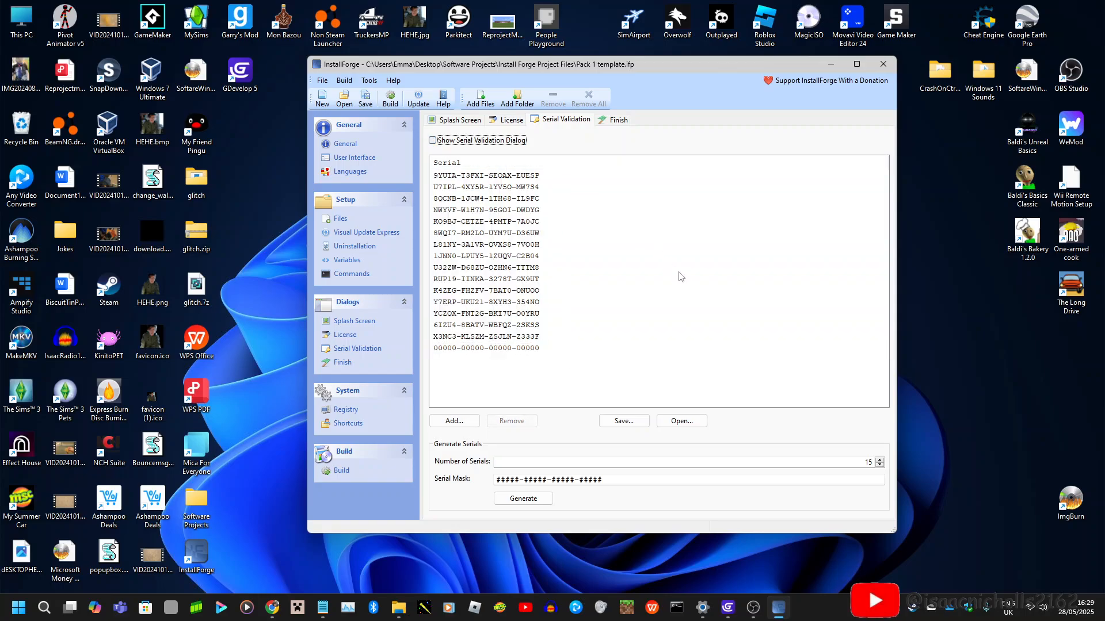
{"action": "left_click", "coordinate": [494, 122]}
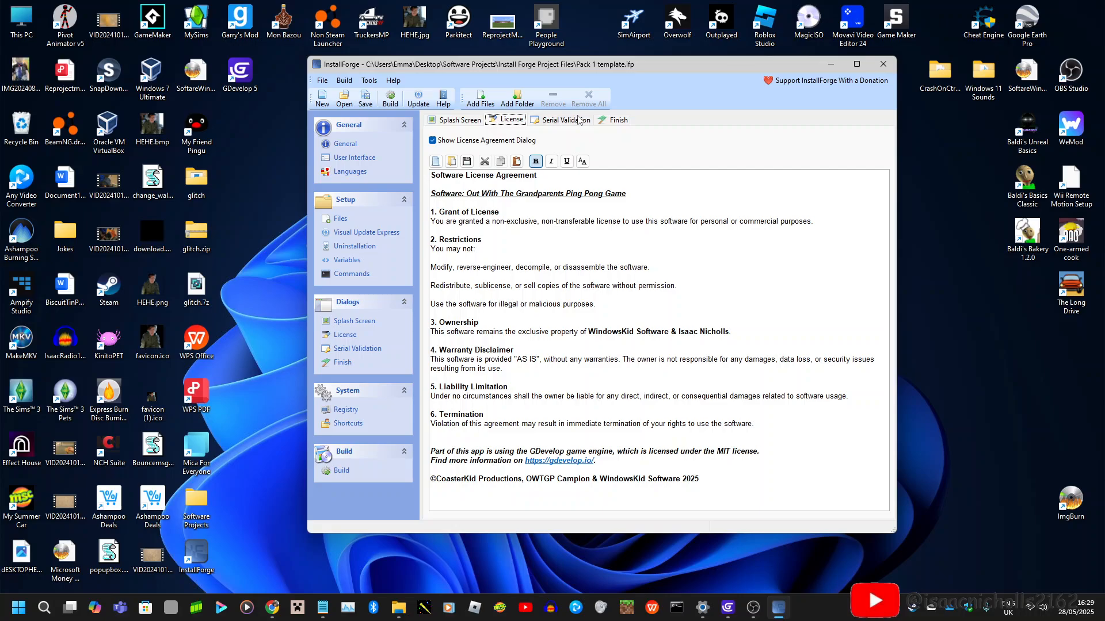
{"action": "left_click", "coordinate": [613, 121]}
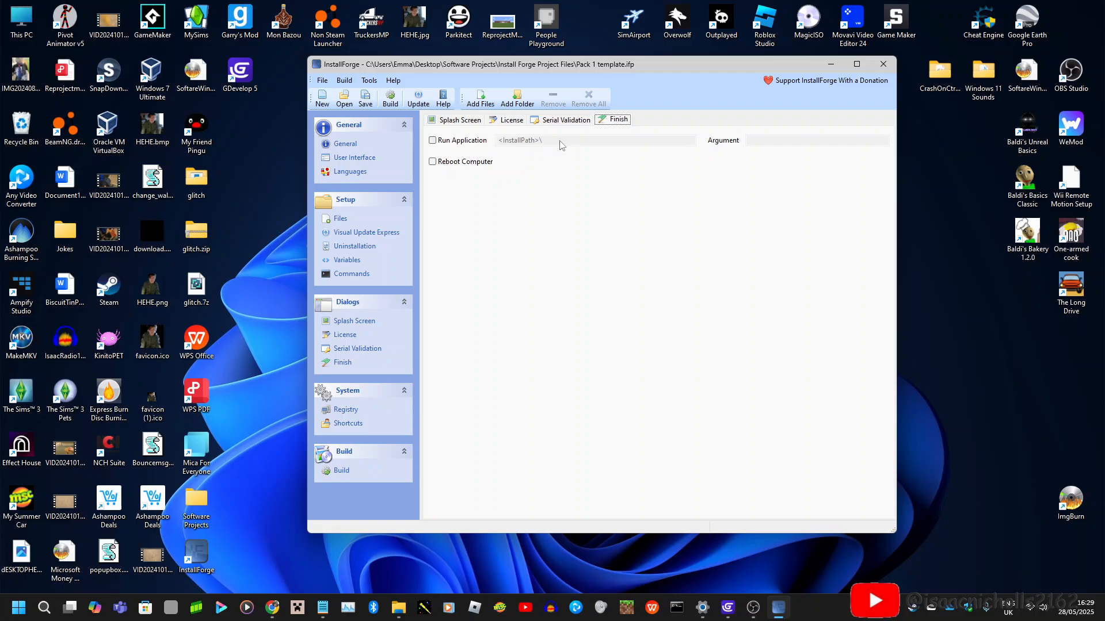
{"action": "left_click", "coordinate": [458, 142]}
{"action": "left_click", "coordinate": [464, 143]}
{"action": "left_click", "coordinate": [754, 609]}
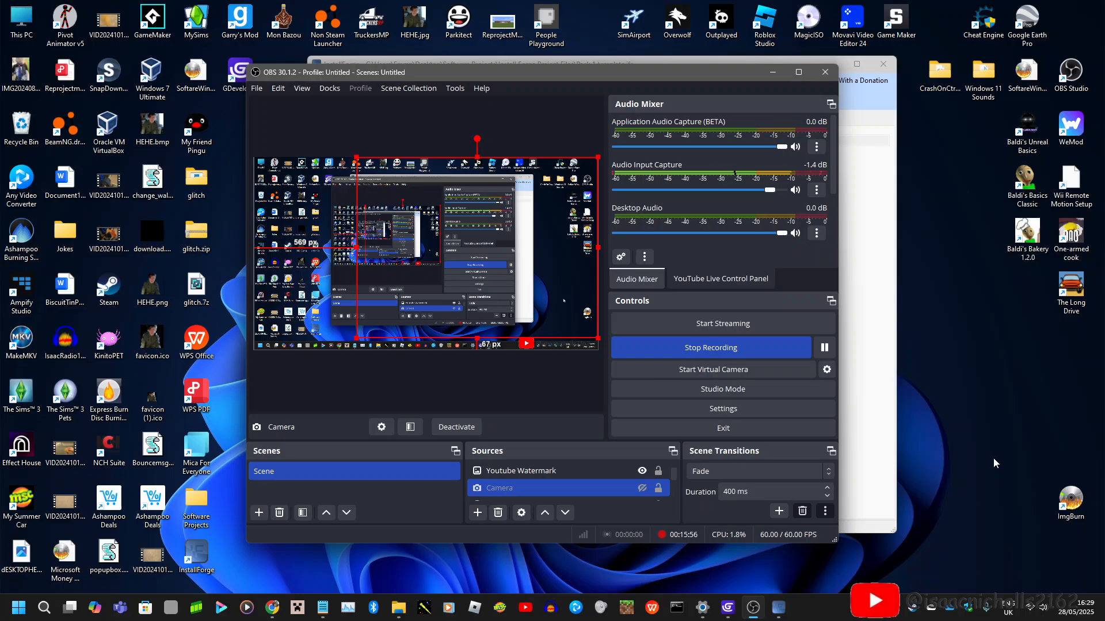
{"action": "left_click", "coordinate": [827, 347]}
{"action": "left_click", "coordinate": [772, 72]}
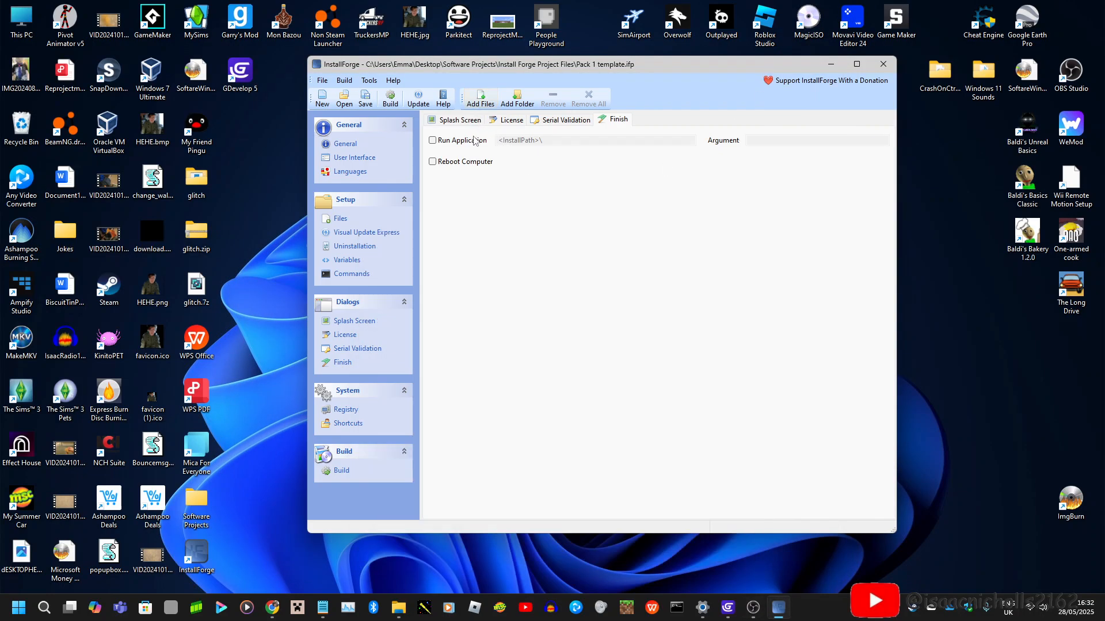
Enable the Run Application option for the Finish dialog and start editing its application path.
{"action": "left_click", "coordinate": [432, 140]}
{"action": "left_click", "coordinate": [591, 137]}
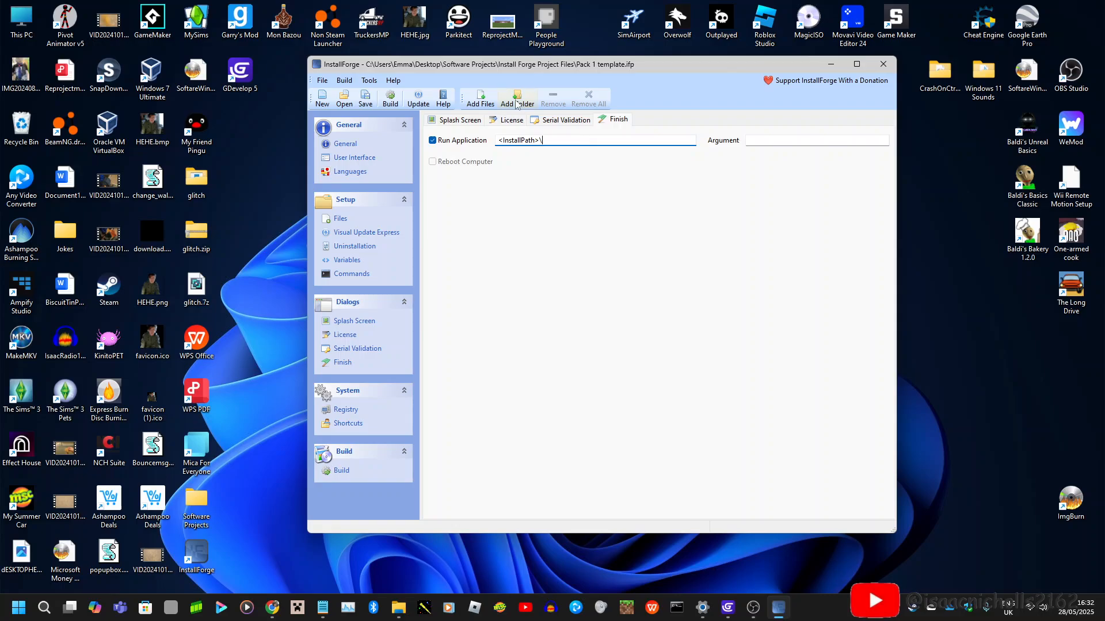
Add the swiftshader and resources folders from Grandad Pong to the setup package's file list.
{"action": "left_click", "coordinate": [339, 220]}
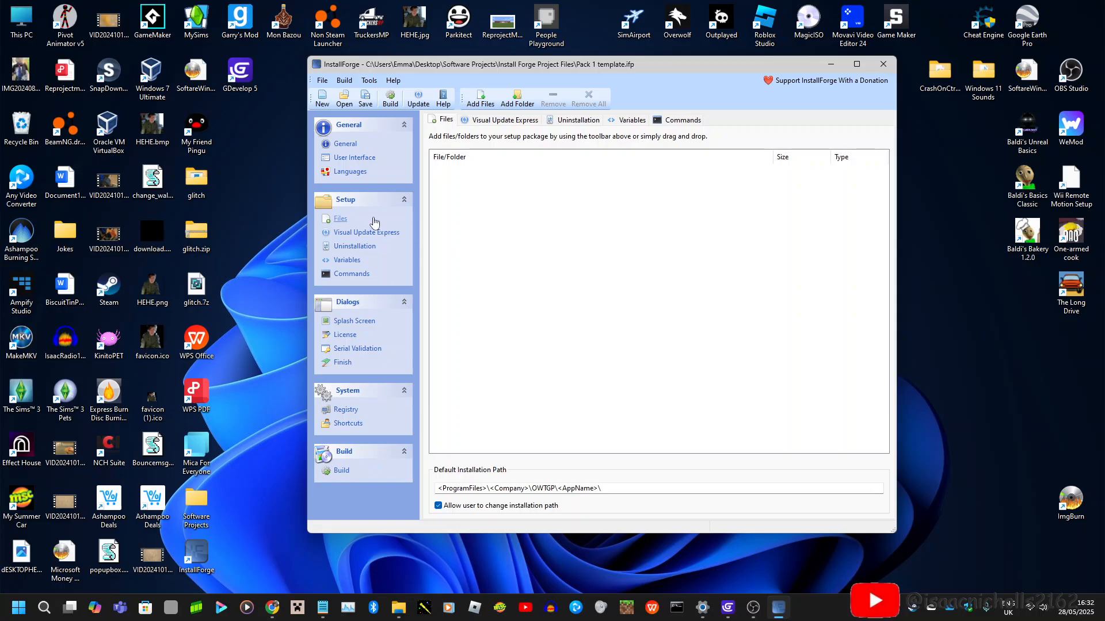
{"action": "left_click", "coordinate": [344, 83]}
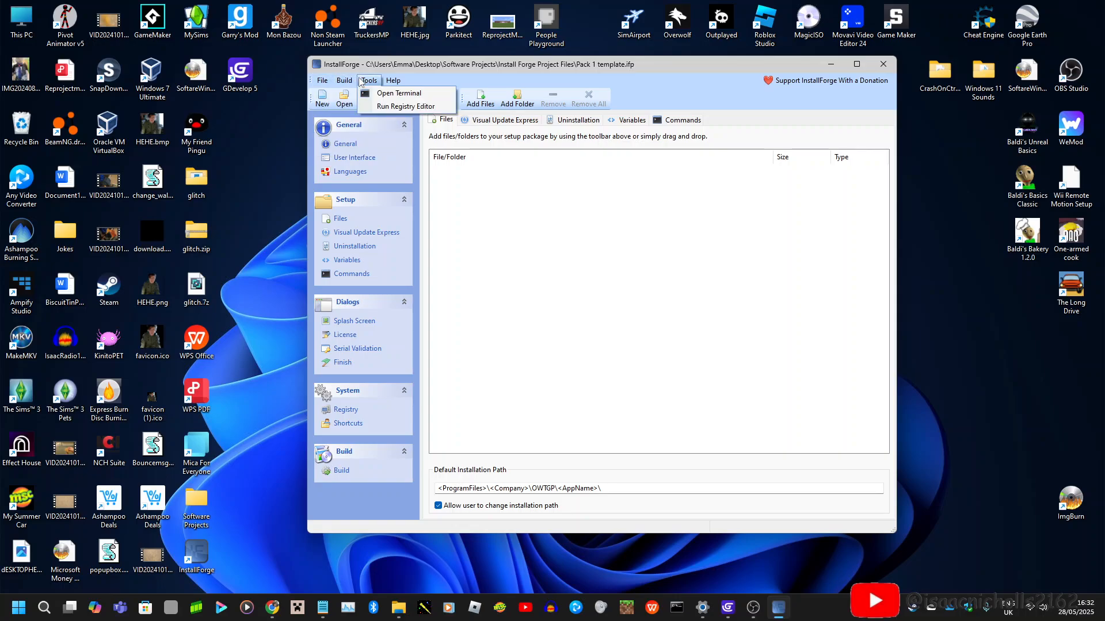
{"action": "left_click", "coordinate": [668, 285]}
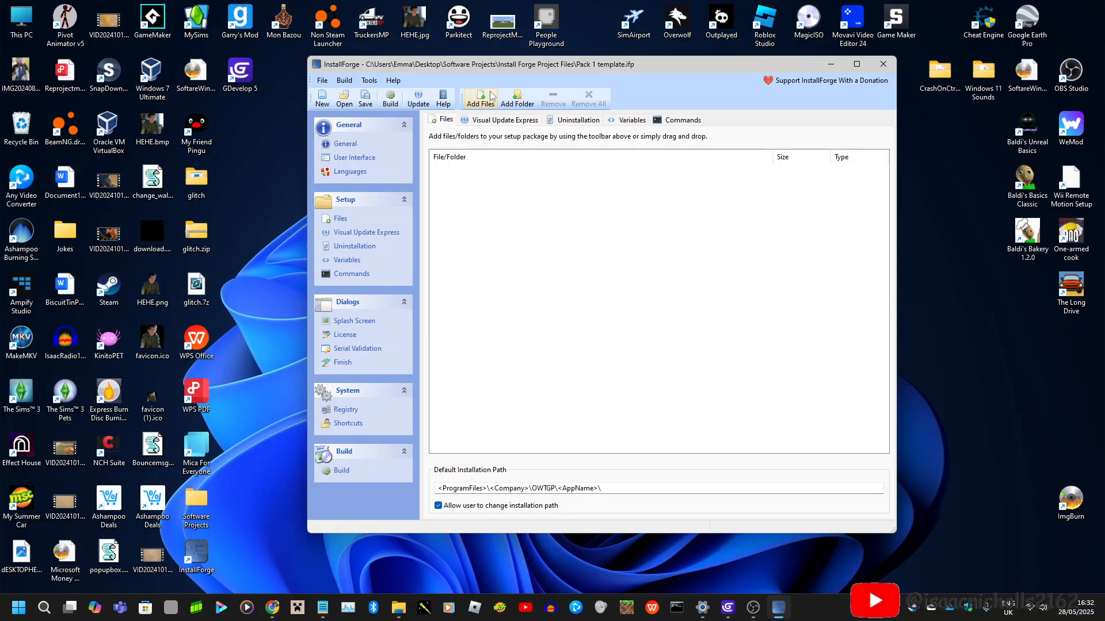
{"action": "left_click", "coordinate": [511, 104]}
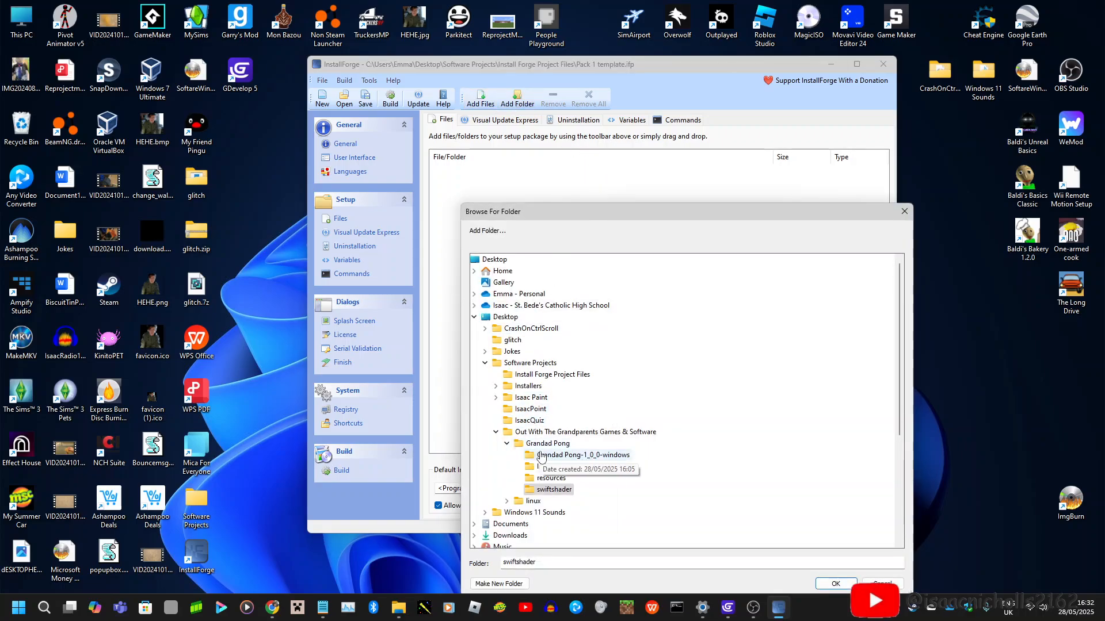
{"action": "left_click", "coordinate": [835, 584]}
{"action": "left_click", "coordinate": [518, 103]}
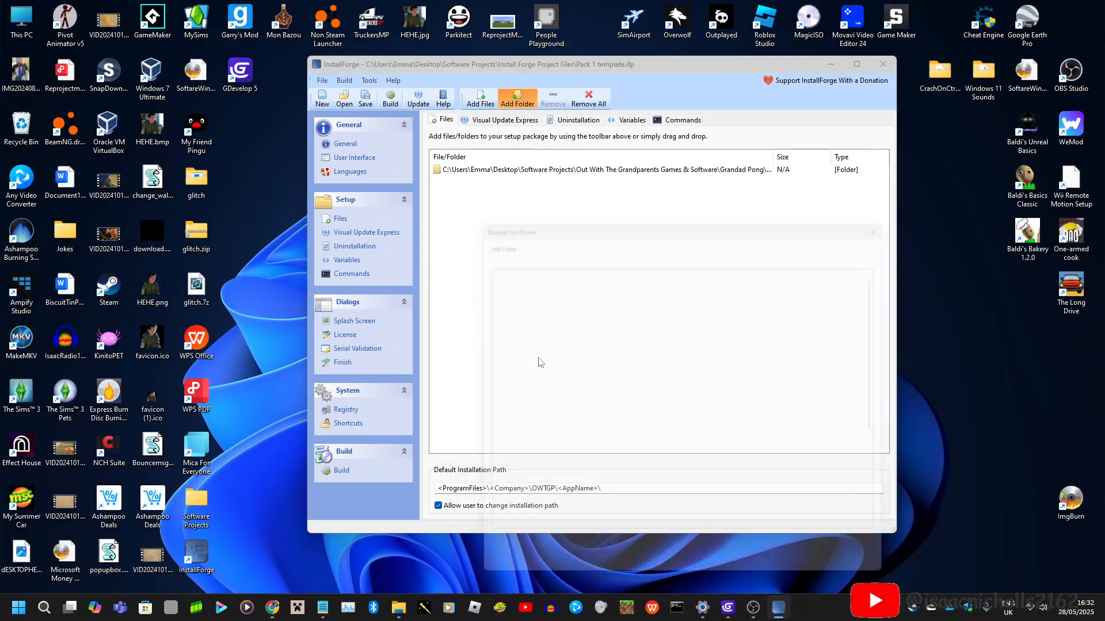
{"action": "left_click", "coordinate": [546, 478]}
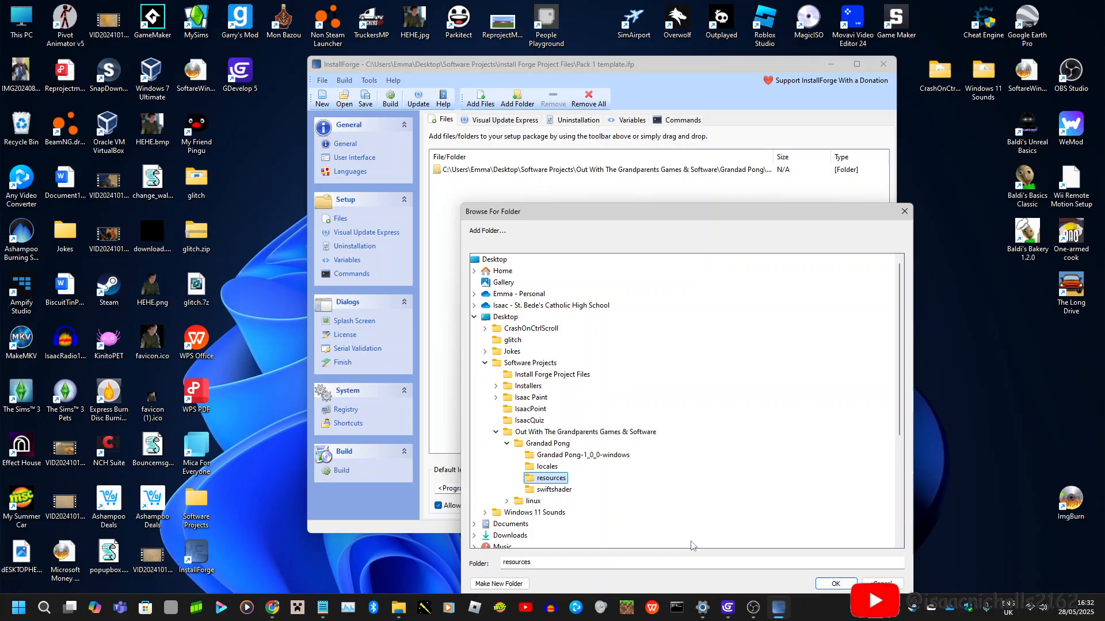
{"action": "left_click", "coordinate": [835, 584]}
Add the locales and Grandad Pong-1_0_0-windows folders to the setup package's file list.
{"action": "left_click", "coordinate": [509, 103]}
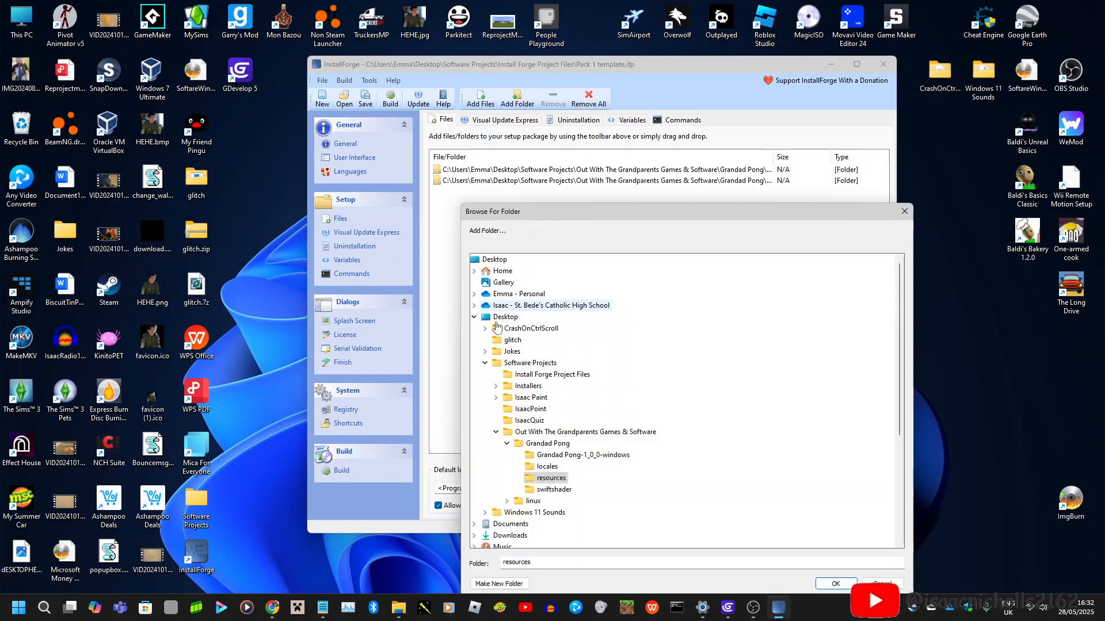
{"action": "left_click", "coordinate": [547, 466]}
{"action": "left_click", "coordinate": [835, 584]}
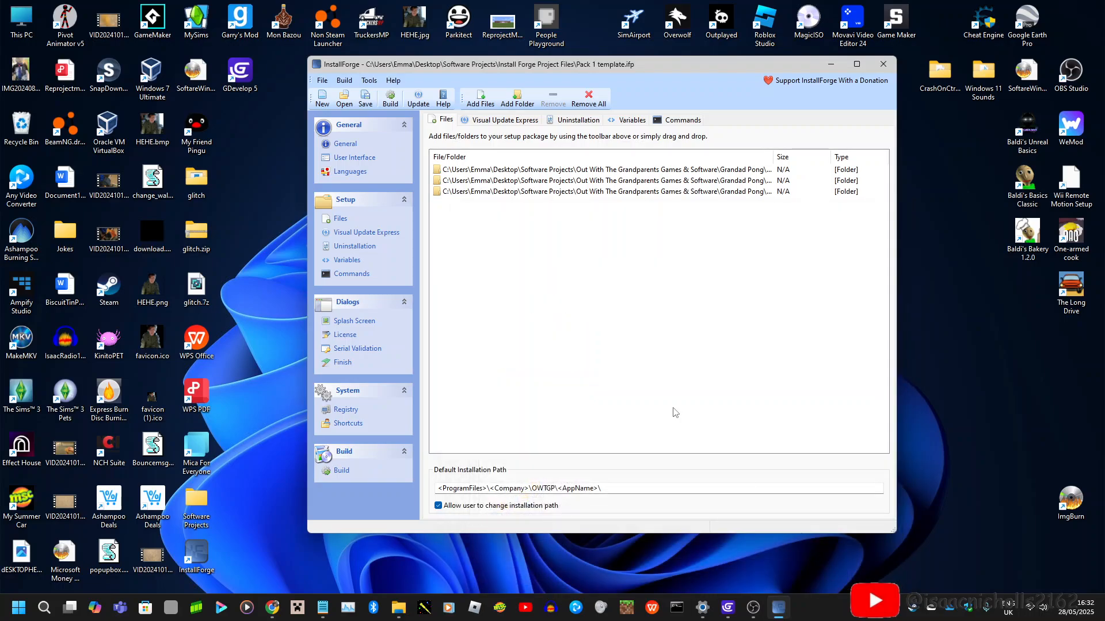
{"action": "left_click", "coordinate": [520, 100]}
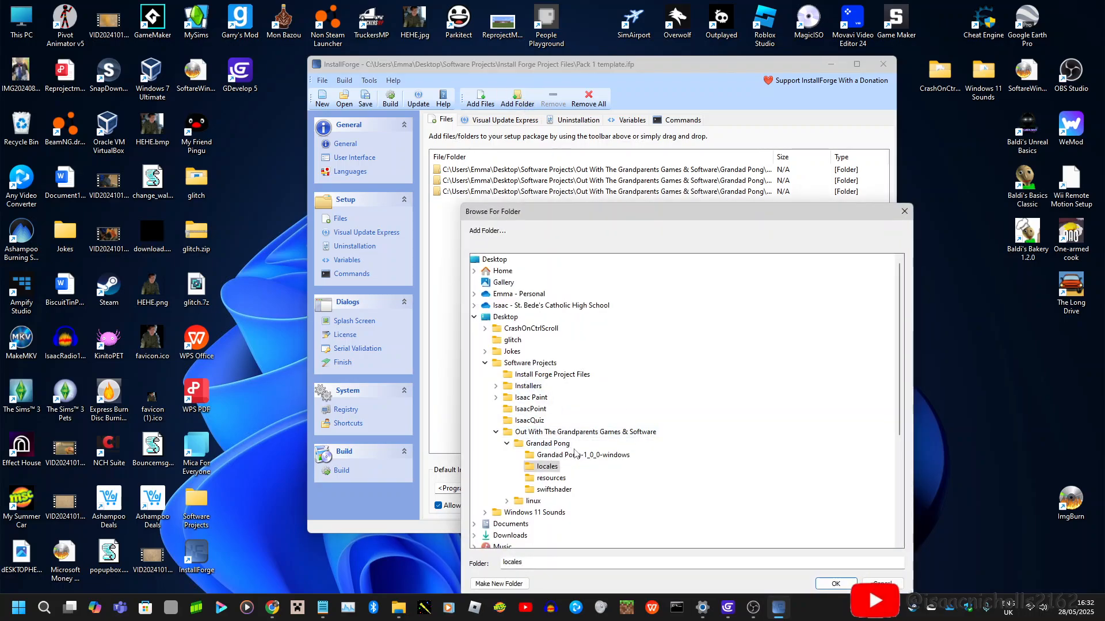
{"action": "left_click", "coordinate": [595, 456]}
{"action": "left_click", "coordinate": [835, 584]}
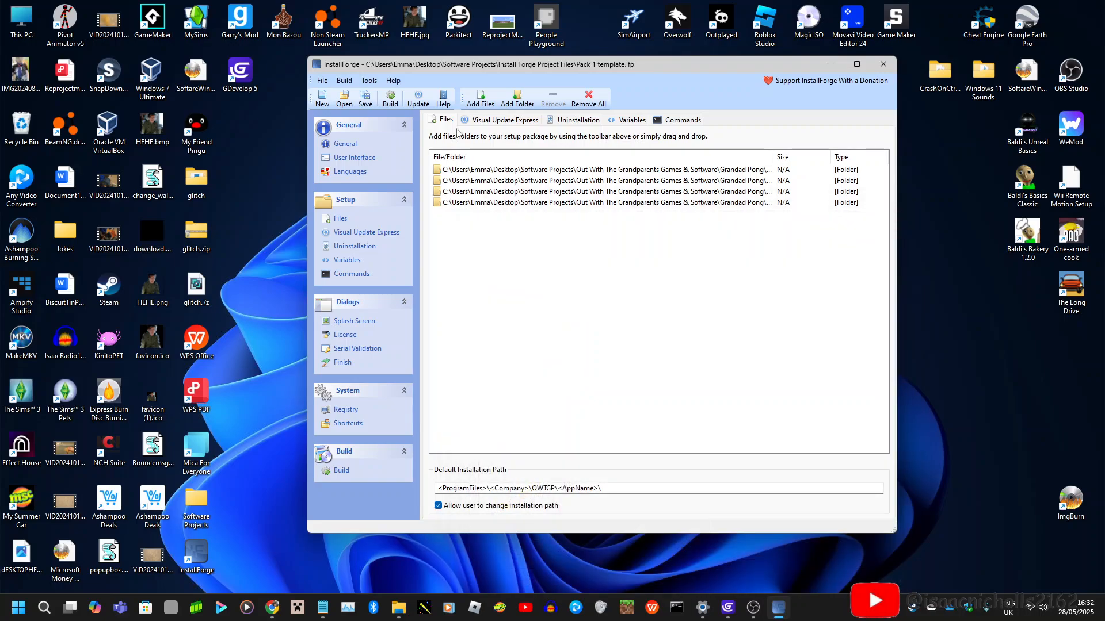
Add all the individual files in the Grandad Pong folder to the setup package.
{"action": "left_click", "coordinate": [477, 102]}
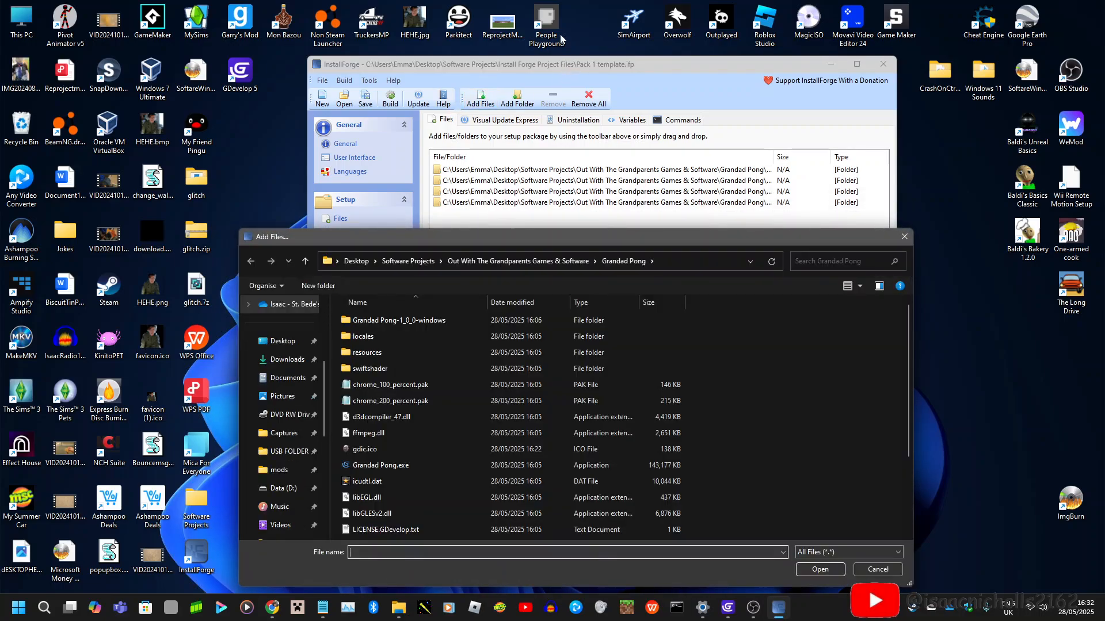
{"action": "left_click_drag", "start_coordinate": [733, 385], "coordinate": [581, 581]}
{"action": "left_click", "coordinate": [832, 571]}
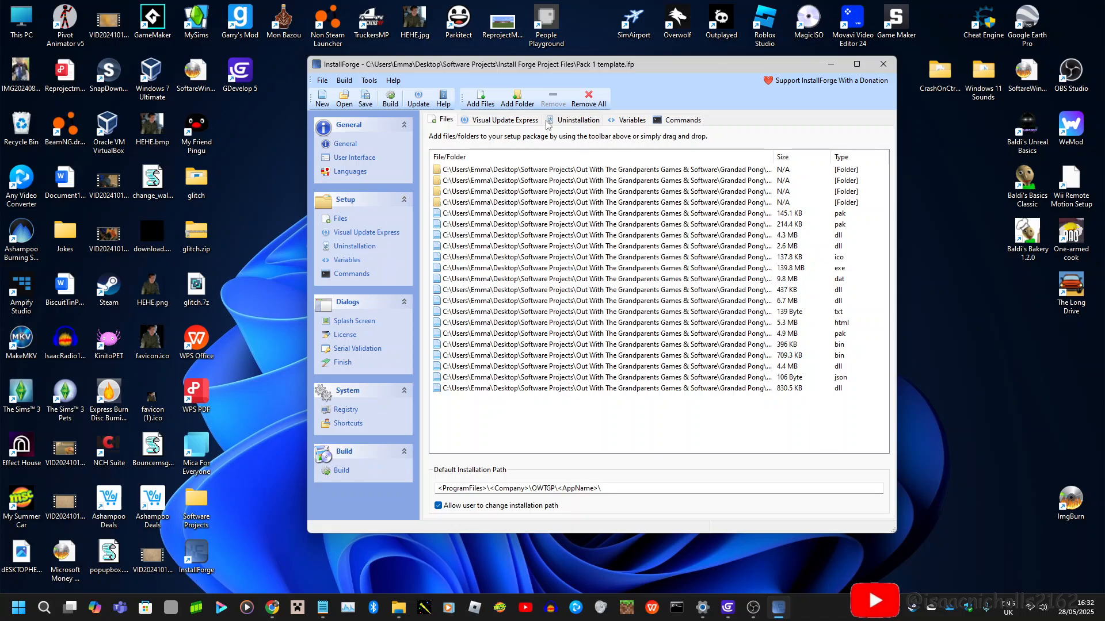
Check the uninstallation settings and the added executable, and switch to the Grandad Pong folder in File Explorer.
{"action": "left_click", "coordinate": [579, 119]}
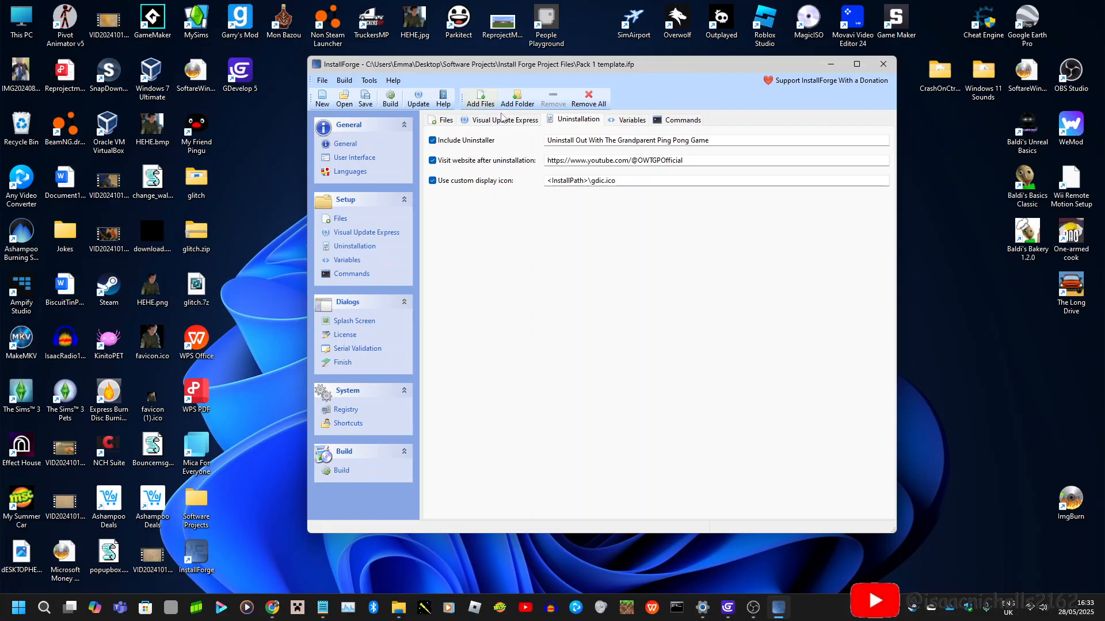
{"action": "left_click", "coordinate": [347, 221]}
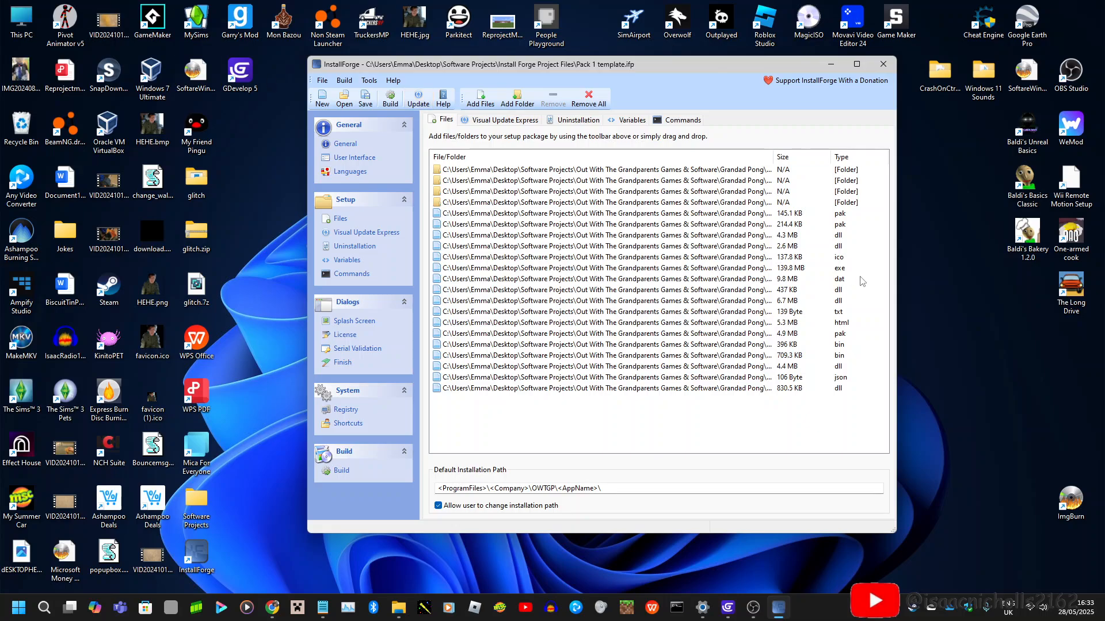
{"action": "left_click", "coordinate": [751, 271]}
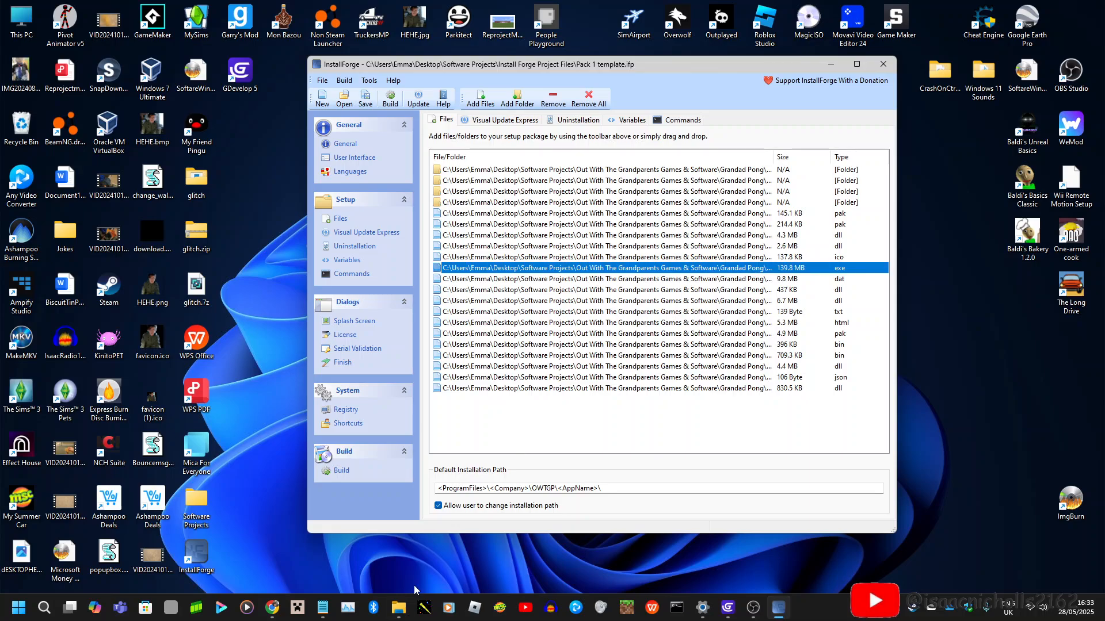
{"action": "left_click", "coordinate": [398, 607]}
{"action": "mouse_move", "coordinate": [309, 526]}
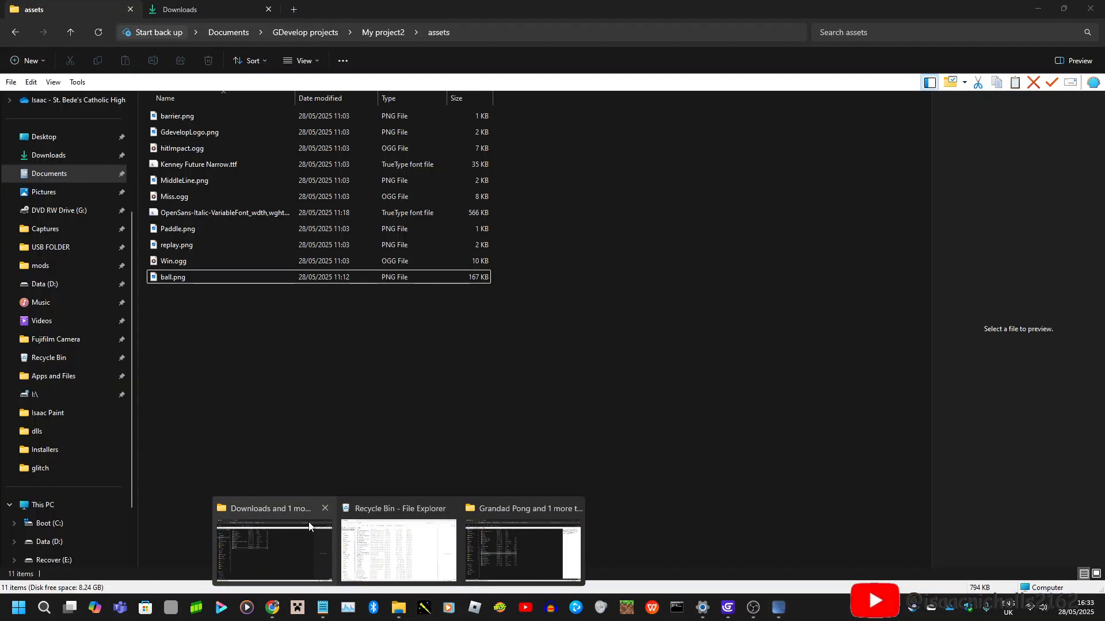
{"action": "mouse_move", "coordinate": [499, 532]}
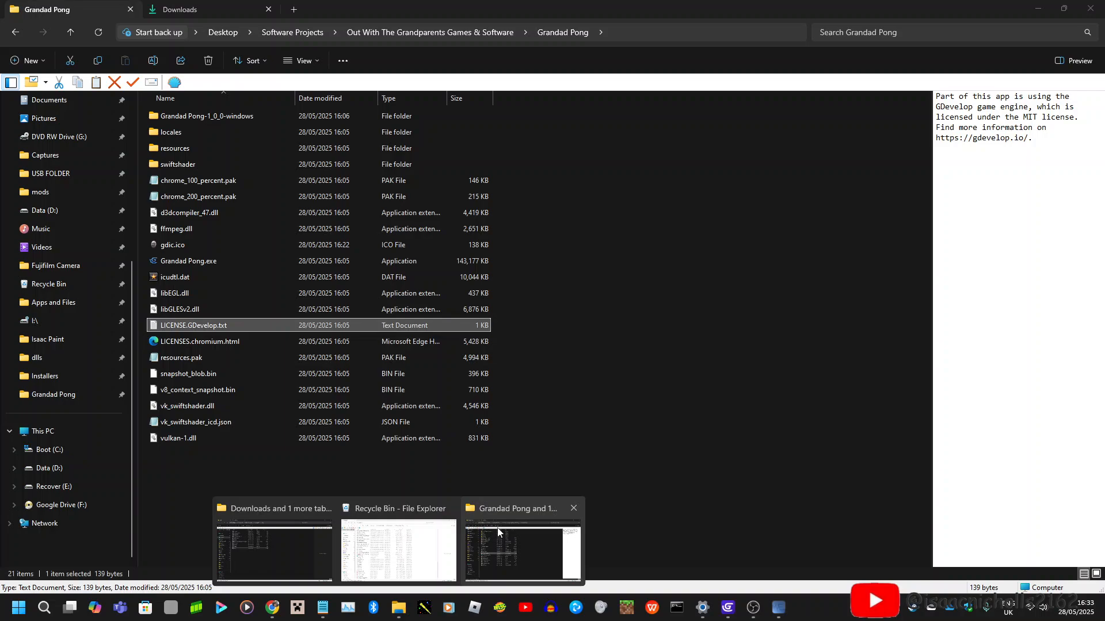
{"action": "left_click", "coordinate": [498, 532]}
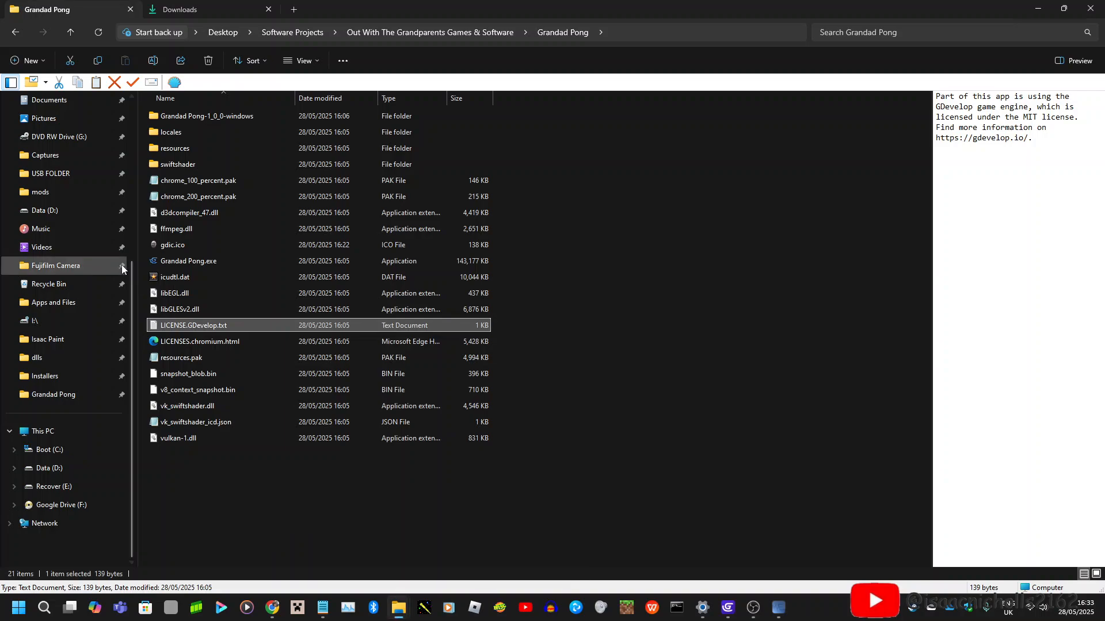
Copy the full file name of Grandad Pong.exe from the Grandad Pong folder without renaming the file.
{"action": "right_click", "coordinate": [162, 262]}
{"action": "key", "text": "Escape"}
{"action": "right_click", "coordinate": [161, 260]}
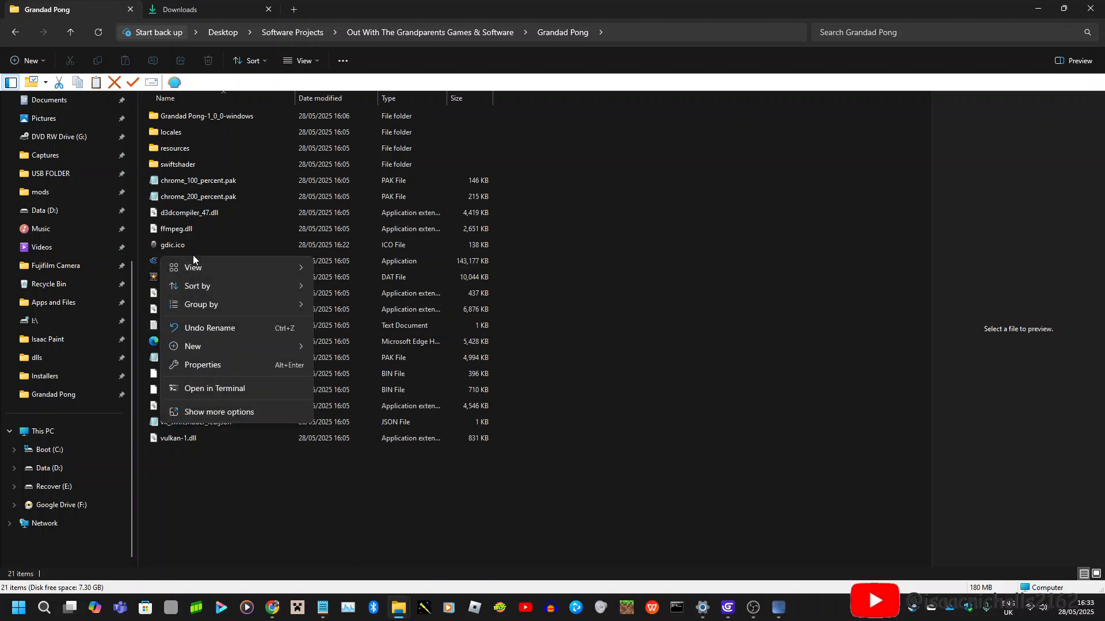
{"action": "right_click", "coordinate": [463, 270]}
{"action": "right_click", "coordinate": [366, 276]}
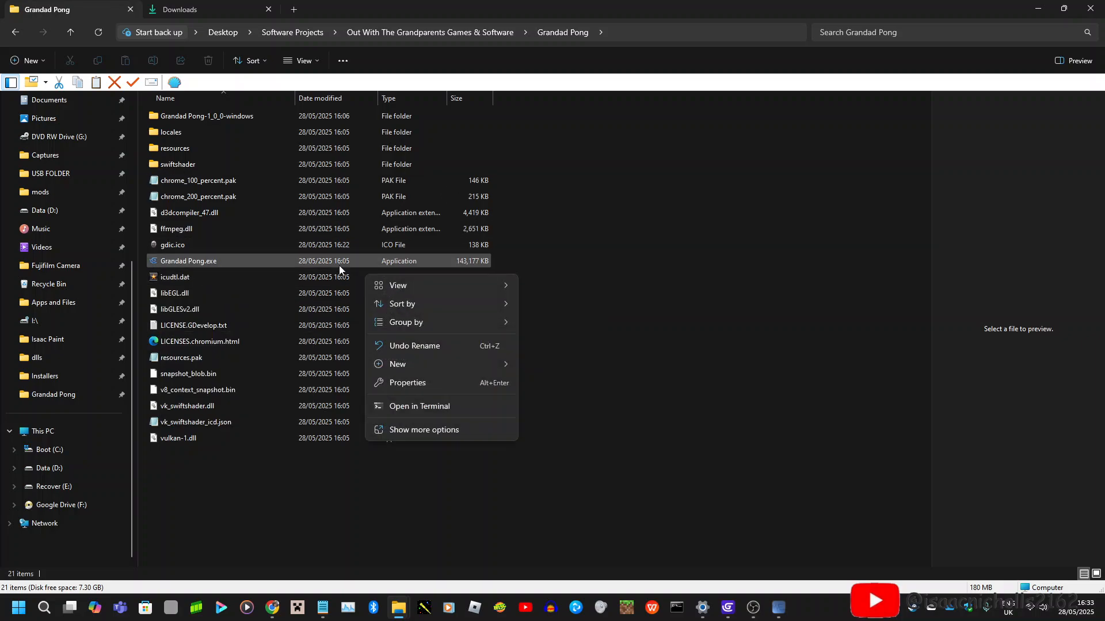
{"action": "left_click", "coordinate": [325, 264]}
{"action": "right_click", "coordinate": [340, 264]}
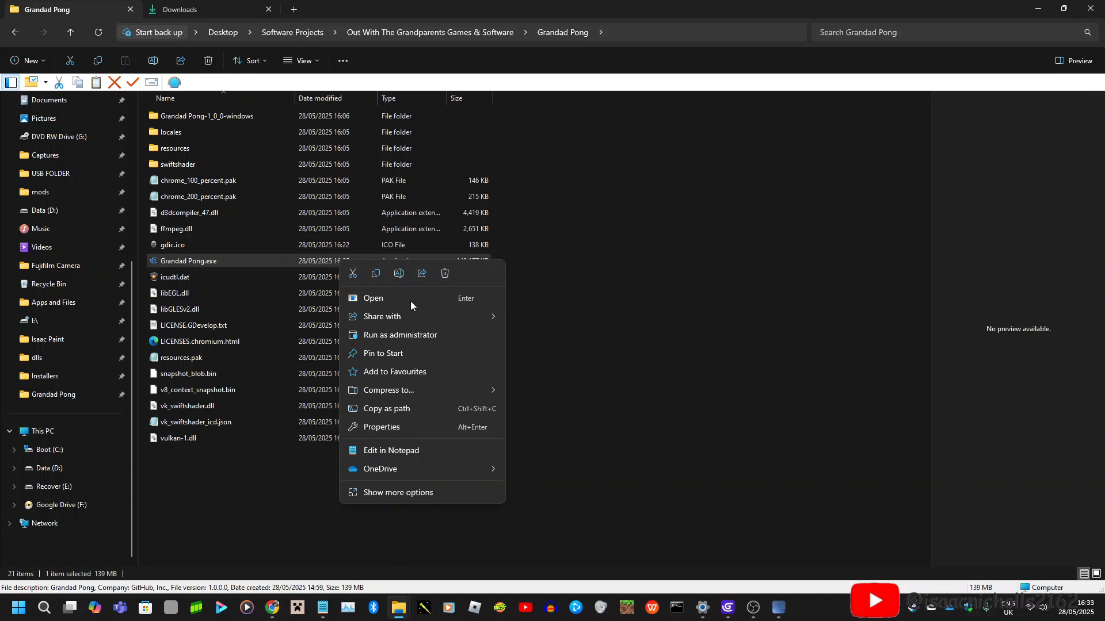
{"action": "left_click", "coordinate": [398, 274]}
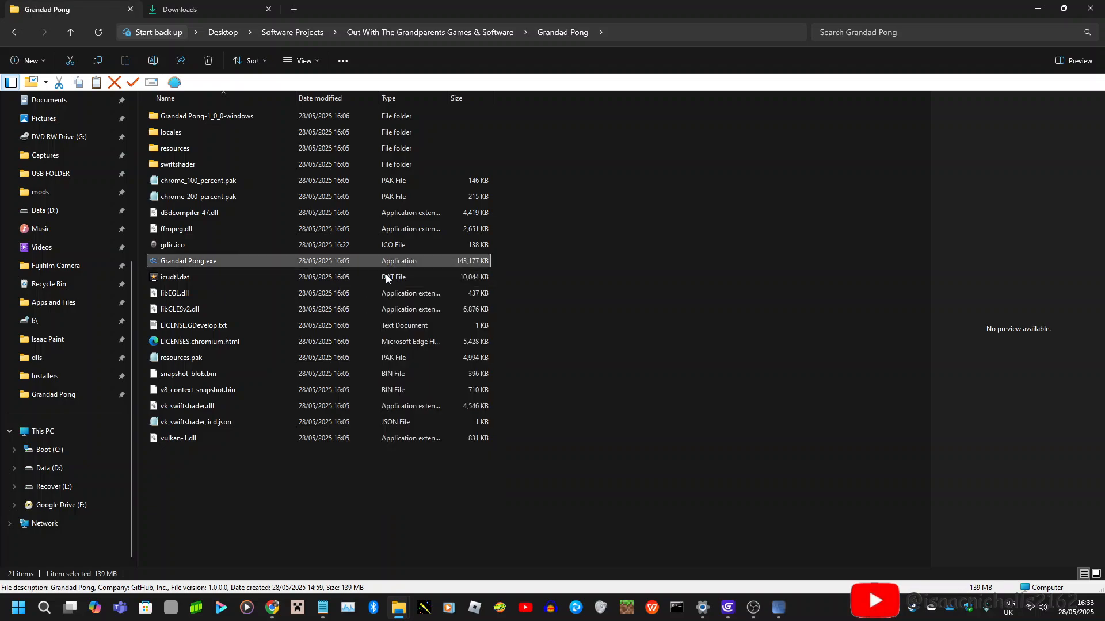
{"action": "key", "text": "ctrl+a"}
{"action": "right_click", "coordinate": [189, 264]}
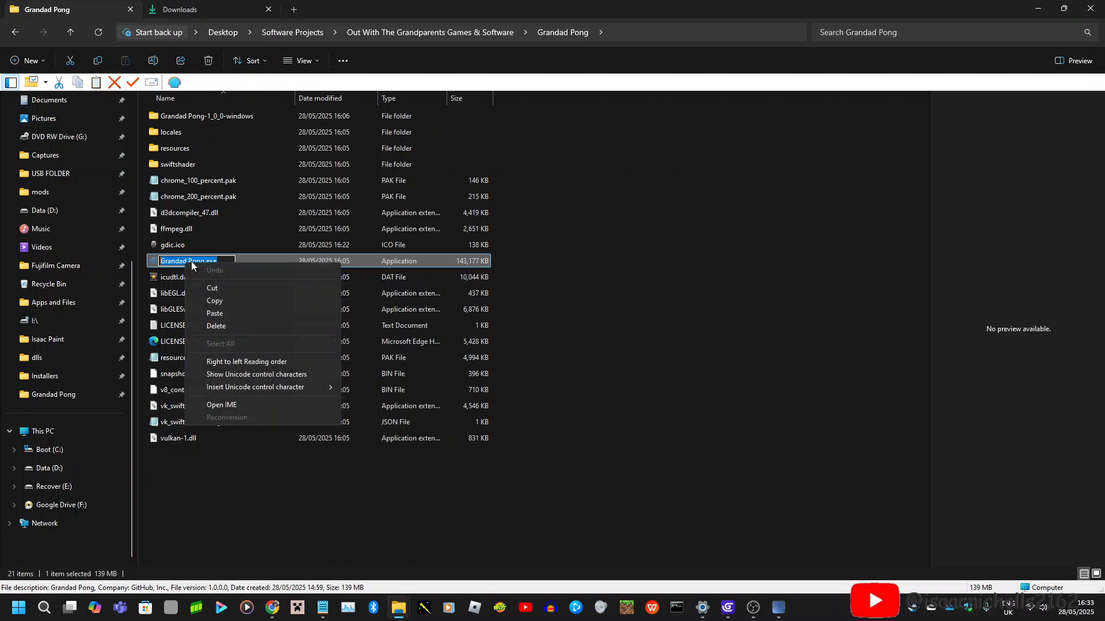
{"action": "left_click", "coordinate": [229, 304]}
{"action": "left_click", "coordinate": [580, 382]}
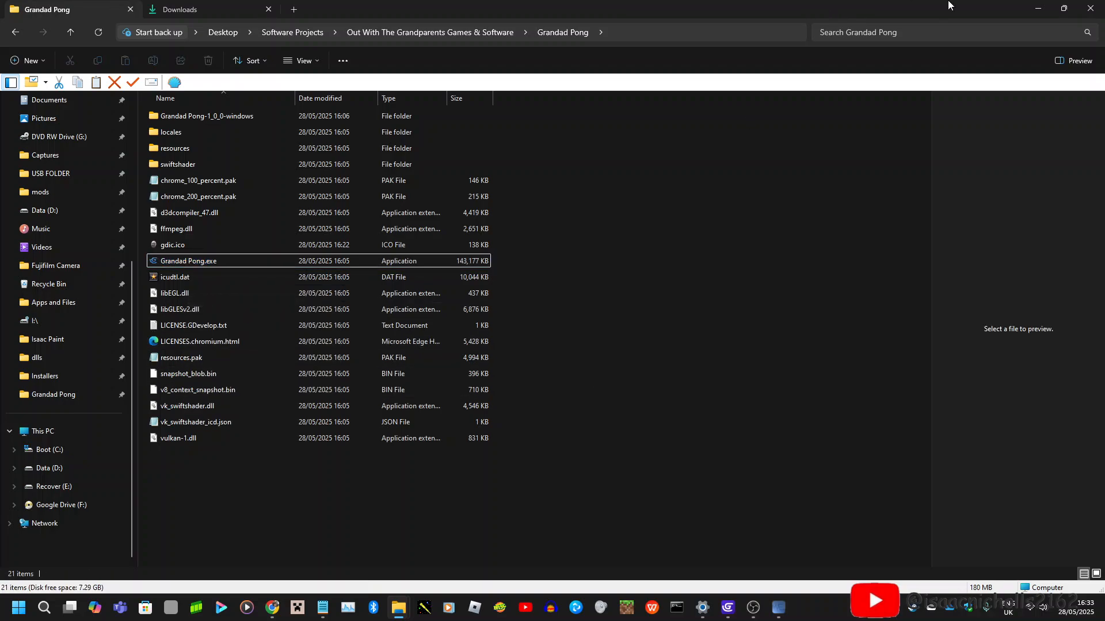
Return to InstallForge and append the copied Grandad Pong.exe to the application path run when setup finishes.
{"action": "left_click", "coordinate": [1038, 8]}
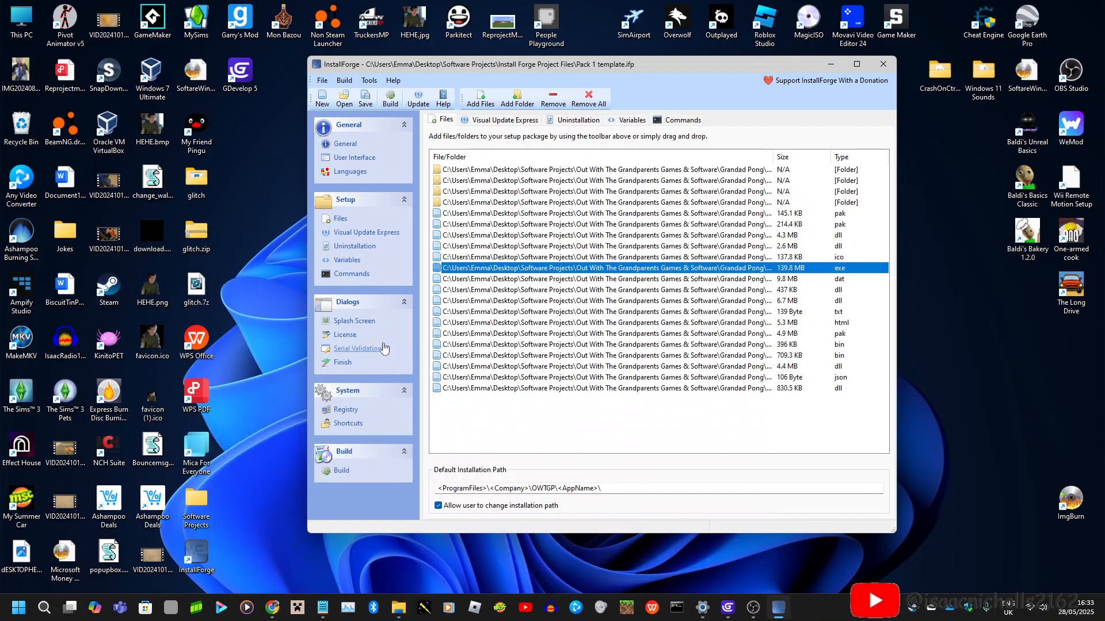
{"action": "left_click", "coordinate": [347, 362]}
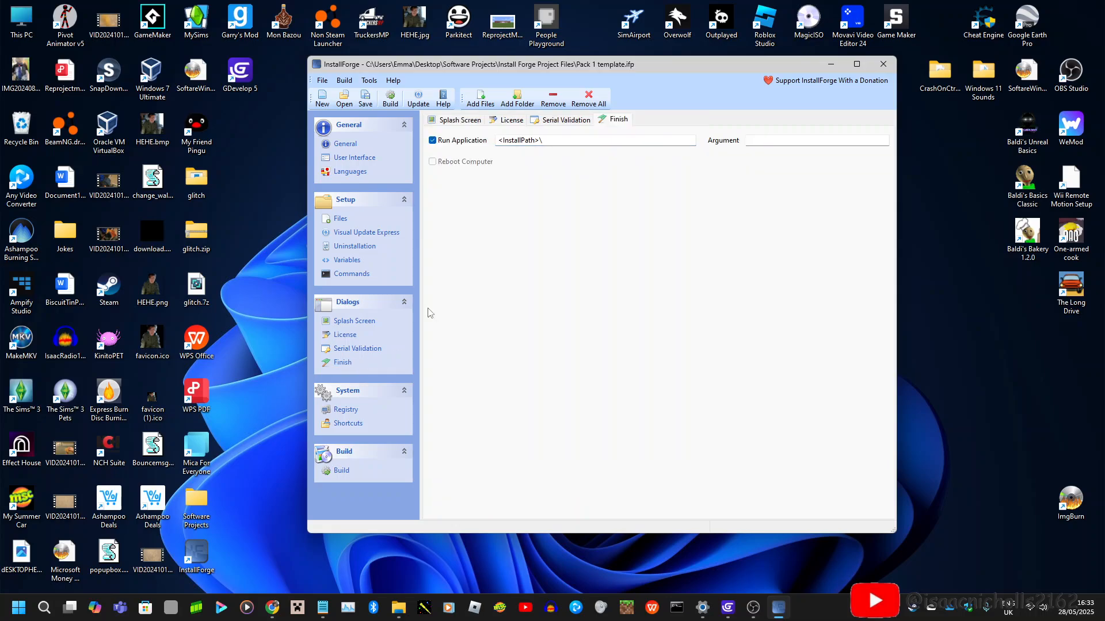
{"action": "left_click", "coordinate": [584, 139]}
{"action": "key", "text": "ctrl+v"}
Remove the desktop and start menu shortcuts for the simple text editor from the setup's shortcut list.
{"action": "left_click", "coordinate": [348, 409]}
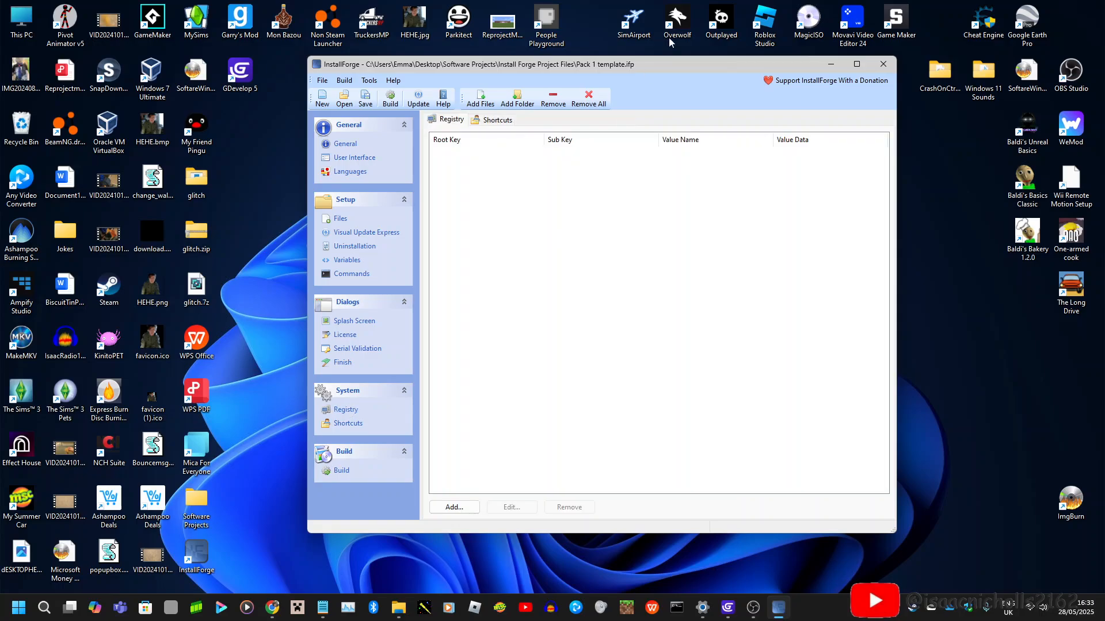
{"action": "left_click", "coordinate": [351, 423]}
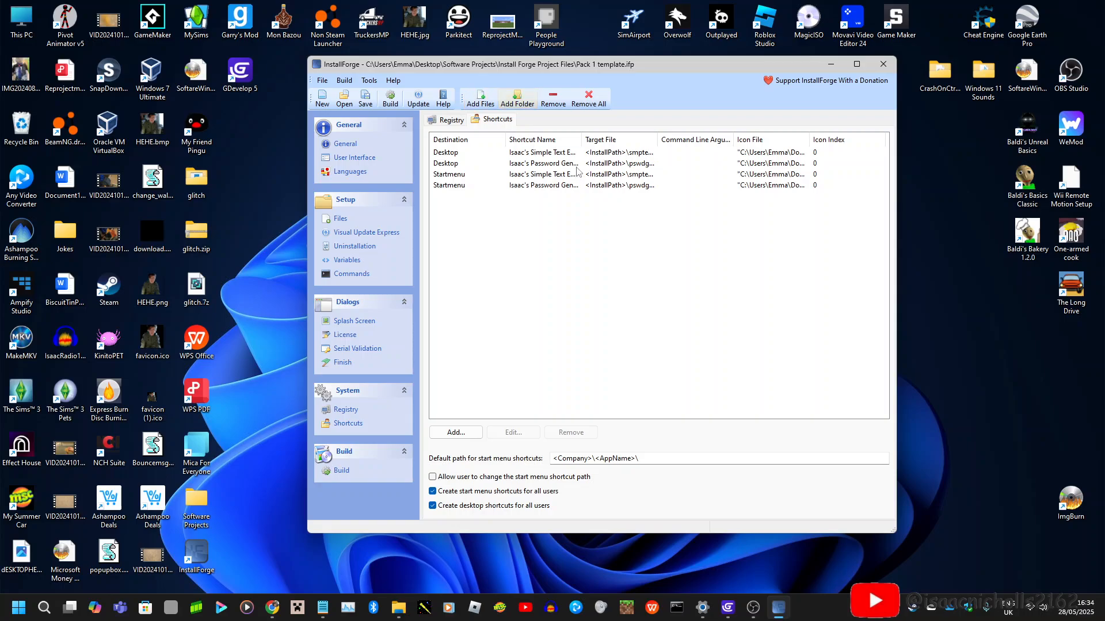
{"action": "left_click", "coordinate": [591, 153]}
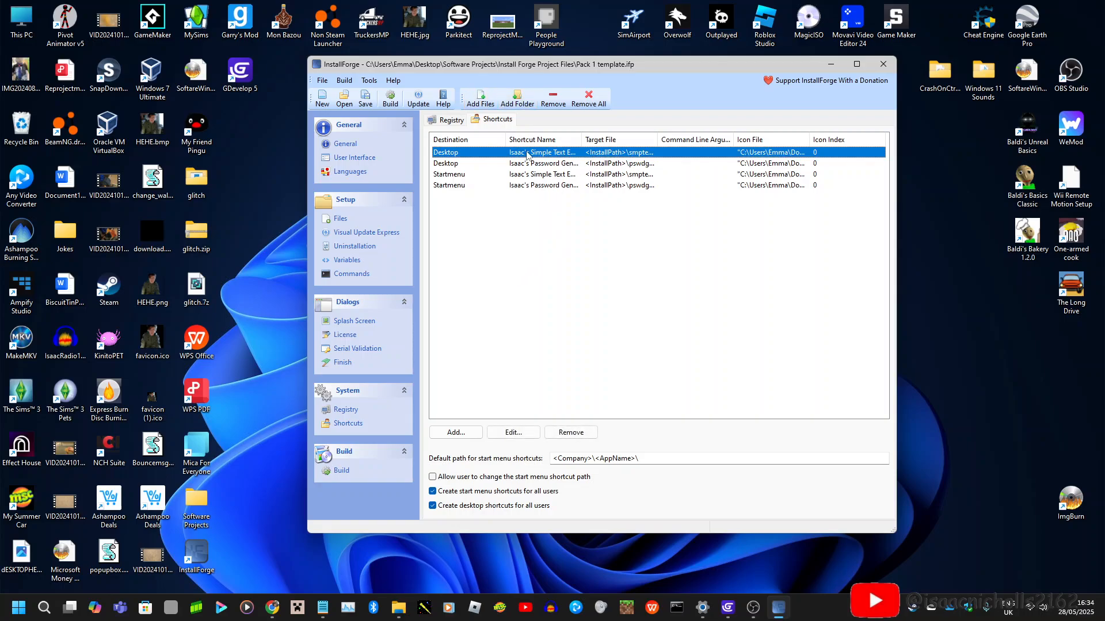
{"action": "left_click", "coordinate": [572, 433]}
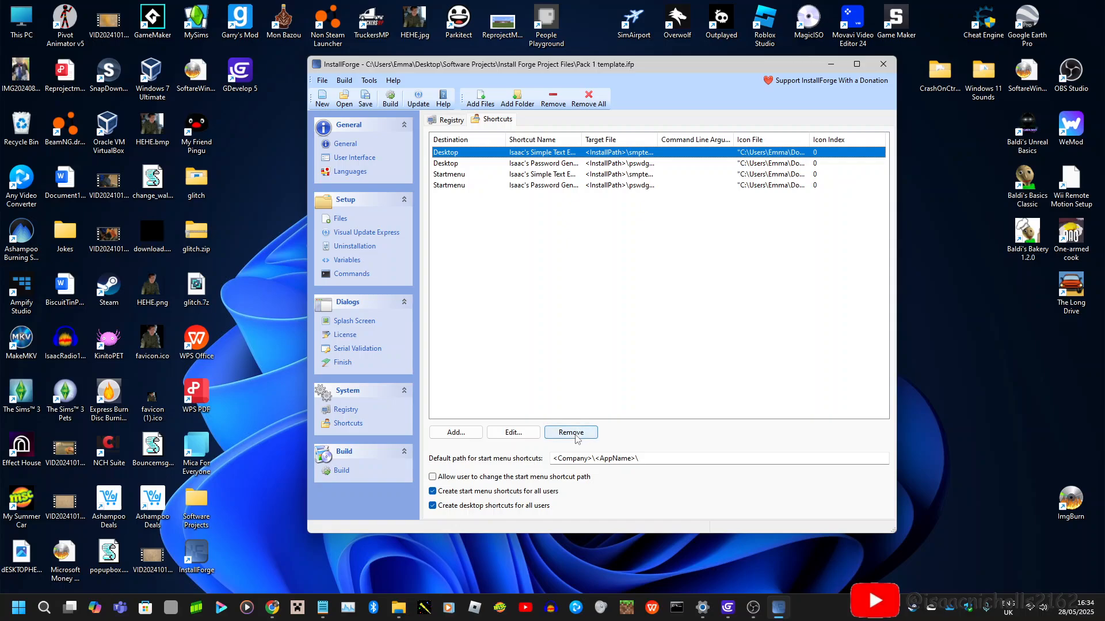
{"action": "left_click", "coordinate": [544, 163]}
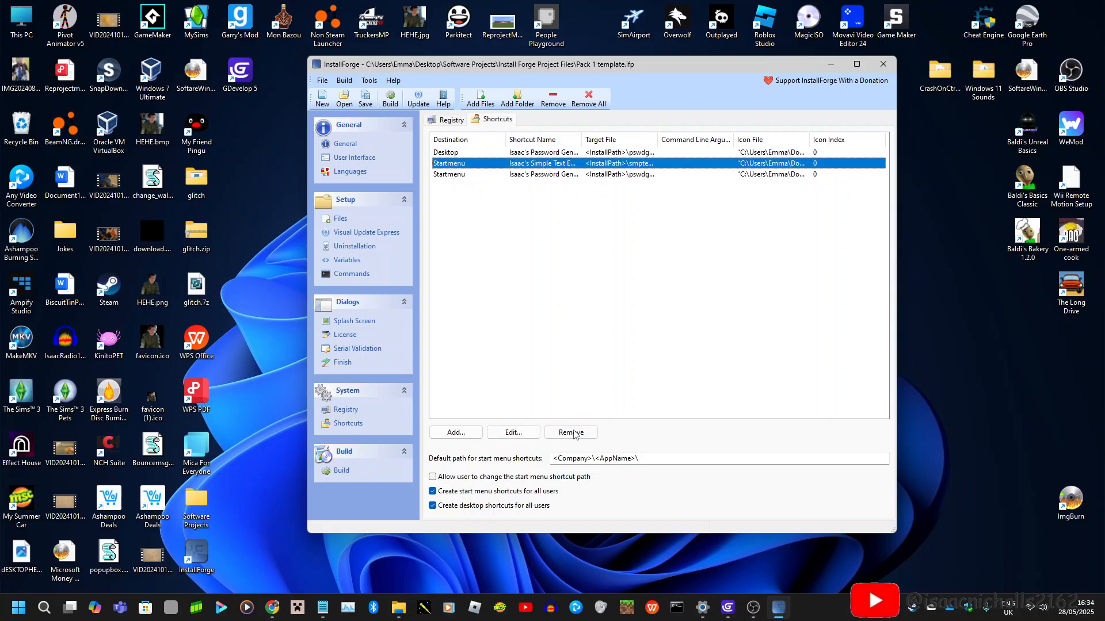
{"action": "left_click", "coordinate": [571, 433]}
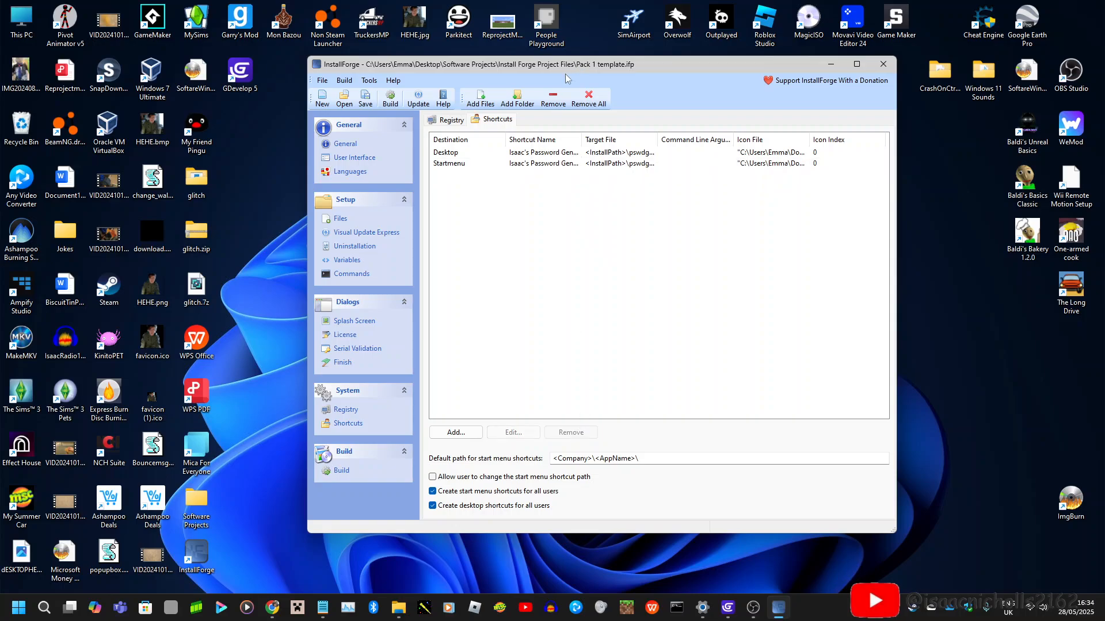
{"action": "left_click", "coordinate": [541, 153]}
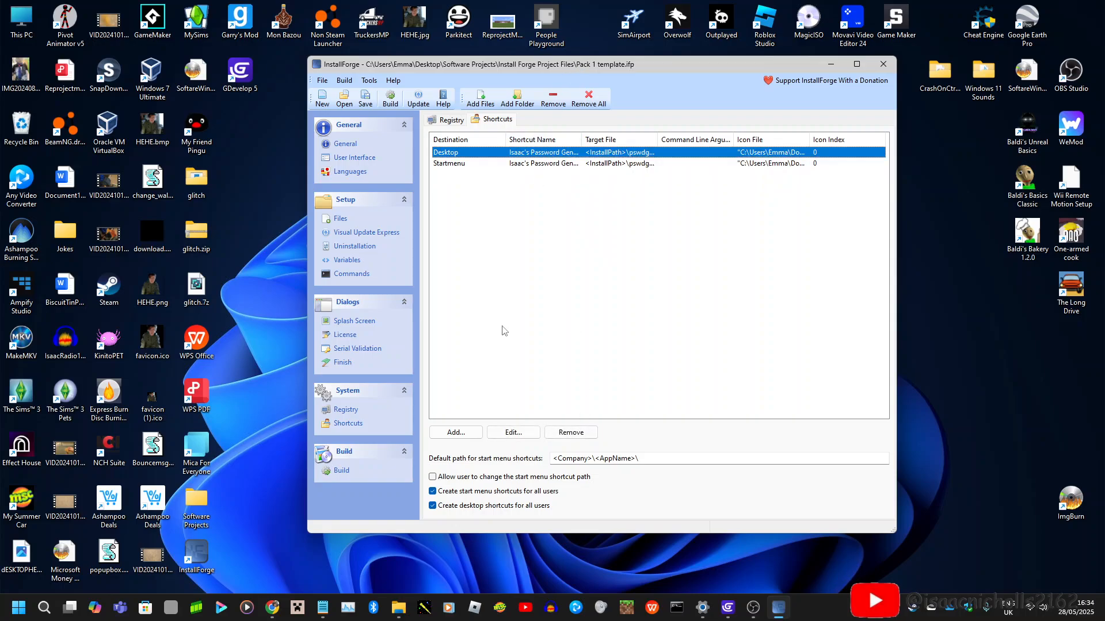
{"action": "left_click", "coordinate": [513, 433]}
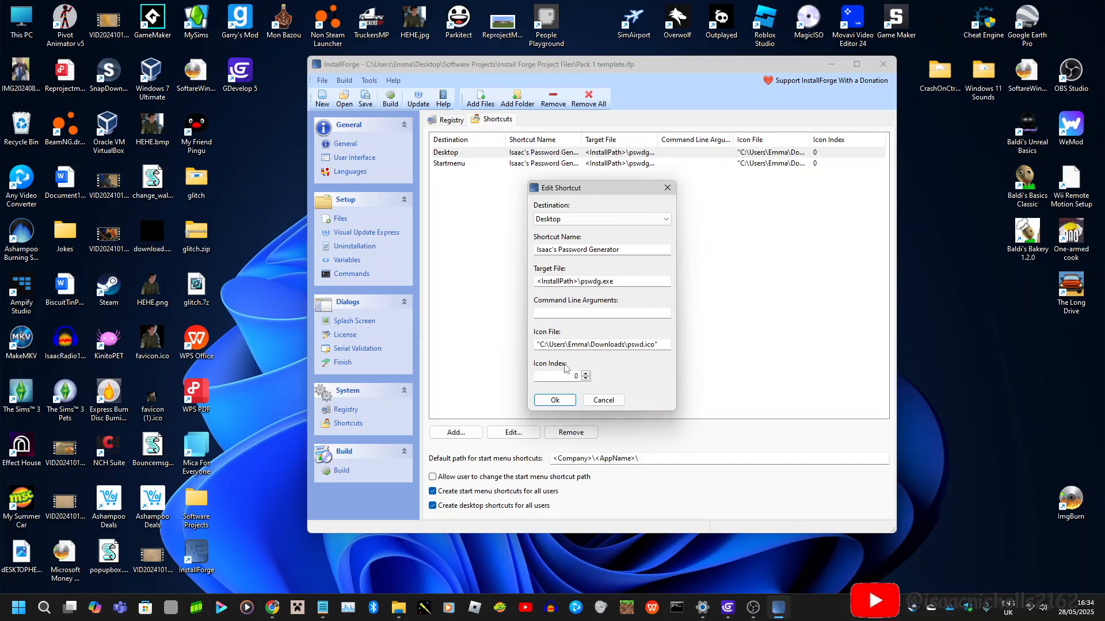
{"action": "left_click_drag", "start_coordinate": [660, 345], "coordinate": [533, 346]}
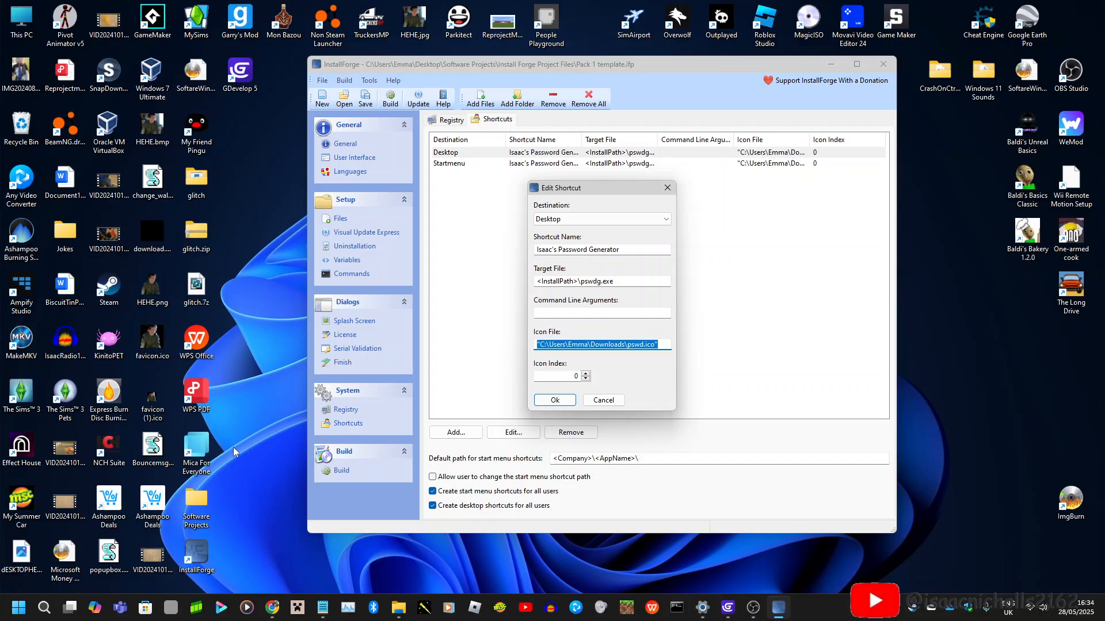
{"action": "type", "text": "Grandad Pong.exe"}
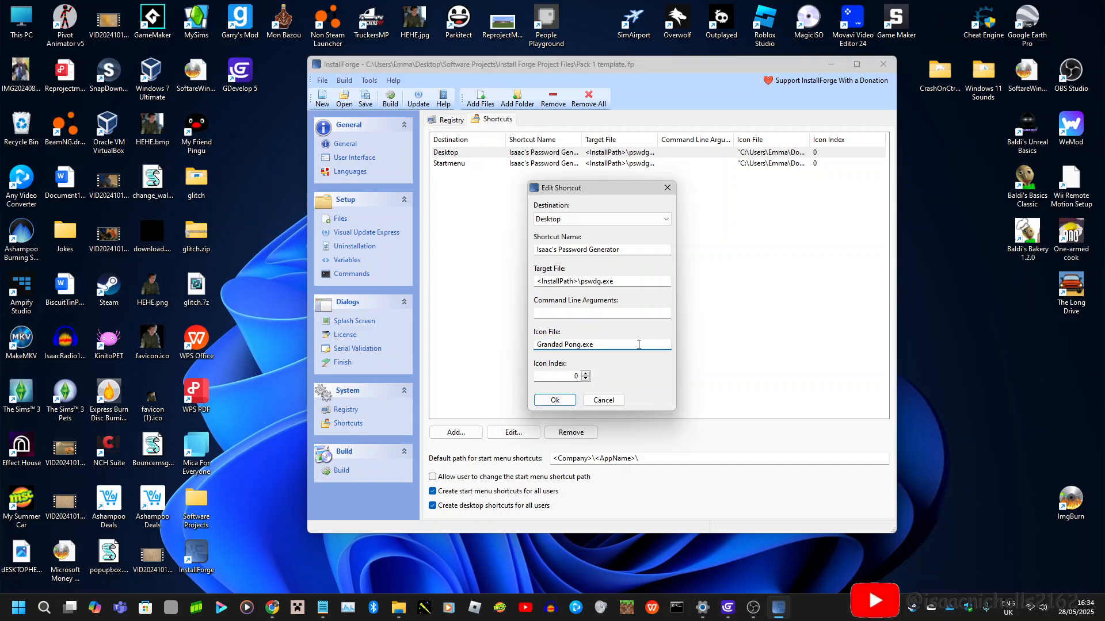
{"action": "left_click_drag", "start_coordinate": [639, 345], "coordinate": [532, 345]}
{"action": "left_click", "coordinate": [602, 399]}
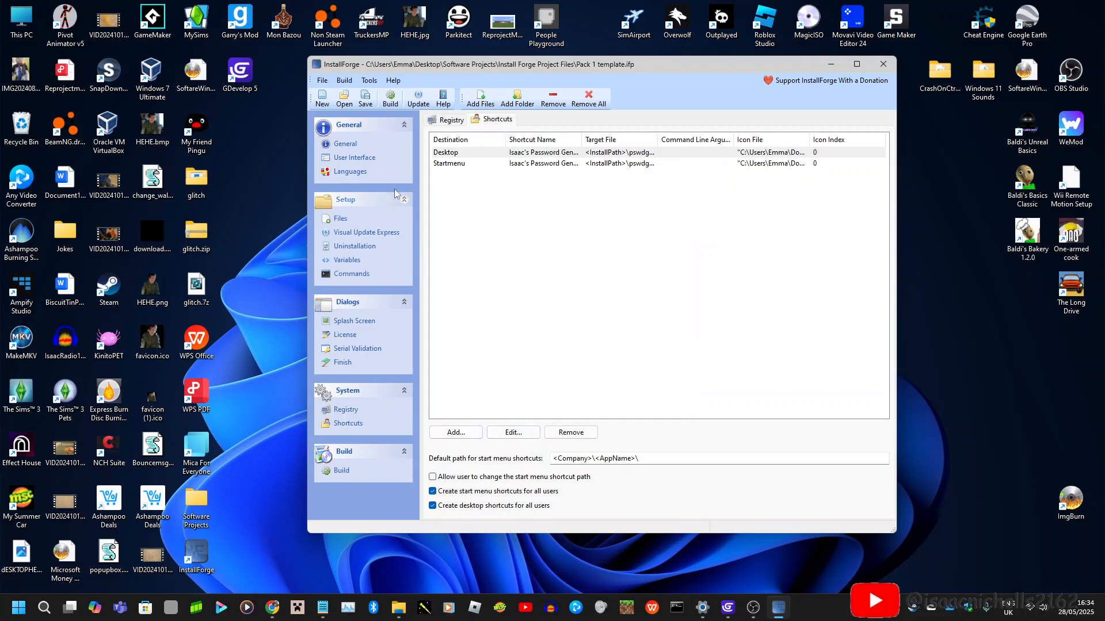
Copy the custom display icon path from the uninstallation settings.
{"action": "left_click", "coordinate": [353, 246]}
{"action": "left_click", "coordinate": [657, 180]}
{"action": "key", "text": "ctrl+c"}
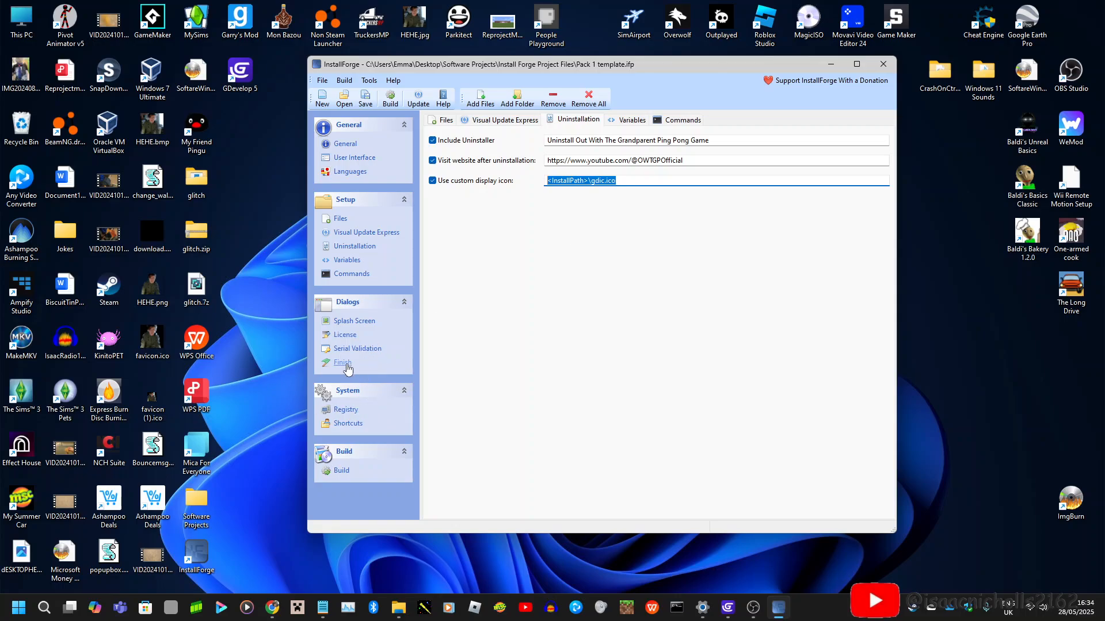
Set the desktop shortcut's icon file to the copied path <InstallPath>\gdic.ico.
{"action": "left_click", "coordinate": [350, 424]}
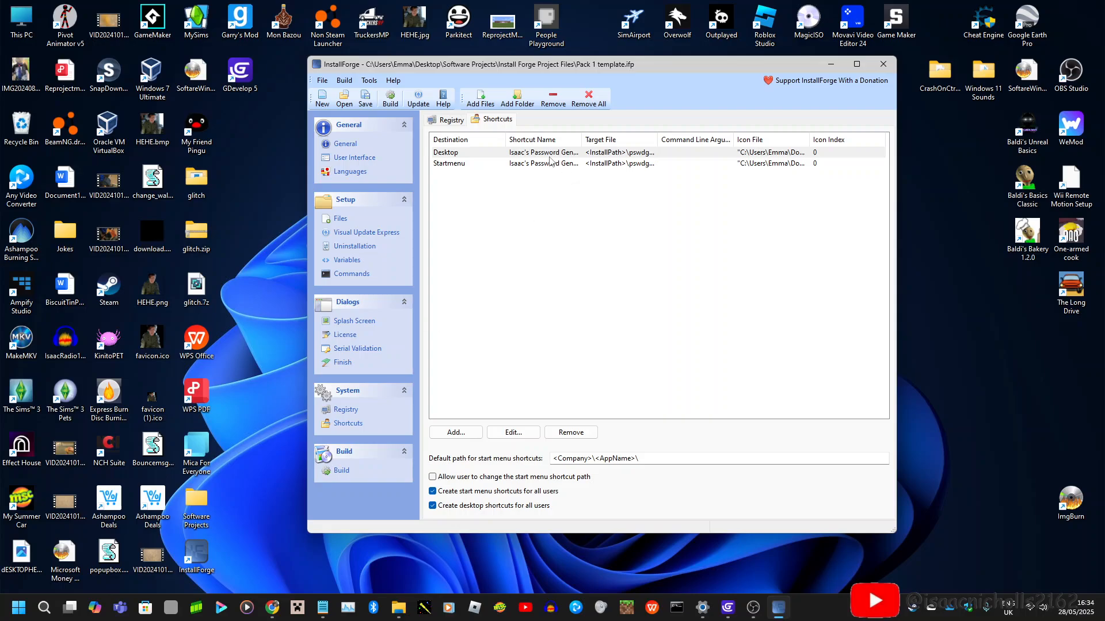
{"action": "left_click", "coordinate": [522, 435]}
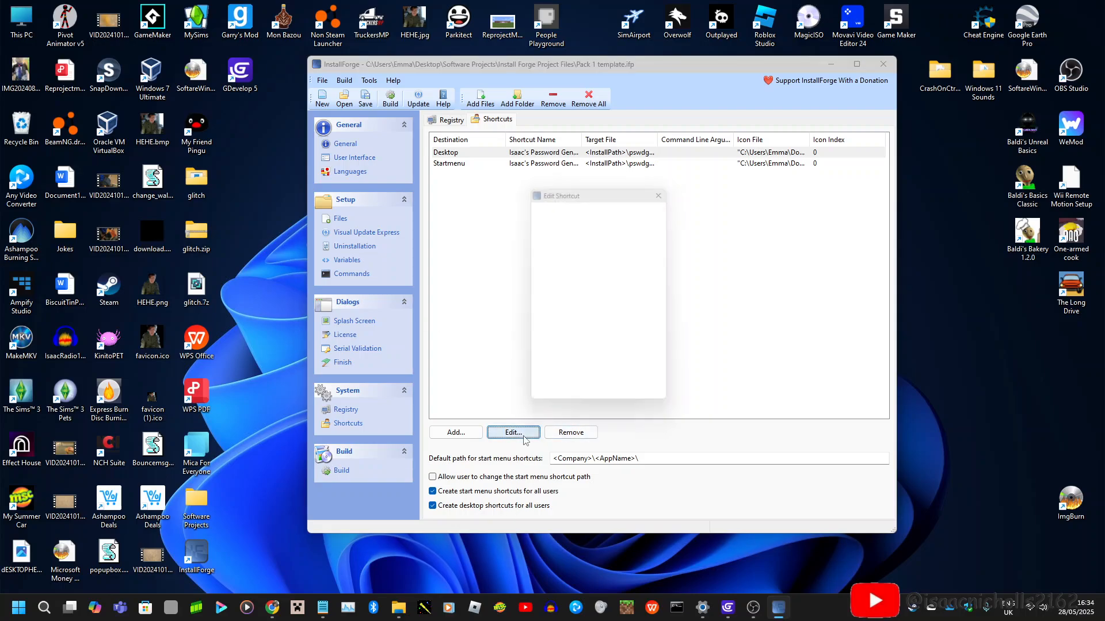
{"action": "left_click", "coordinate": [601, 344]}
{"action": "key", "text": "ctrl+a"}
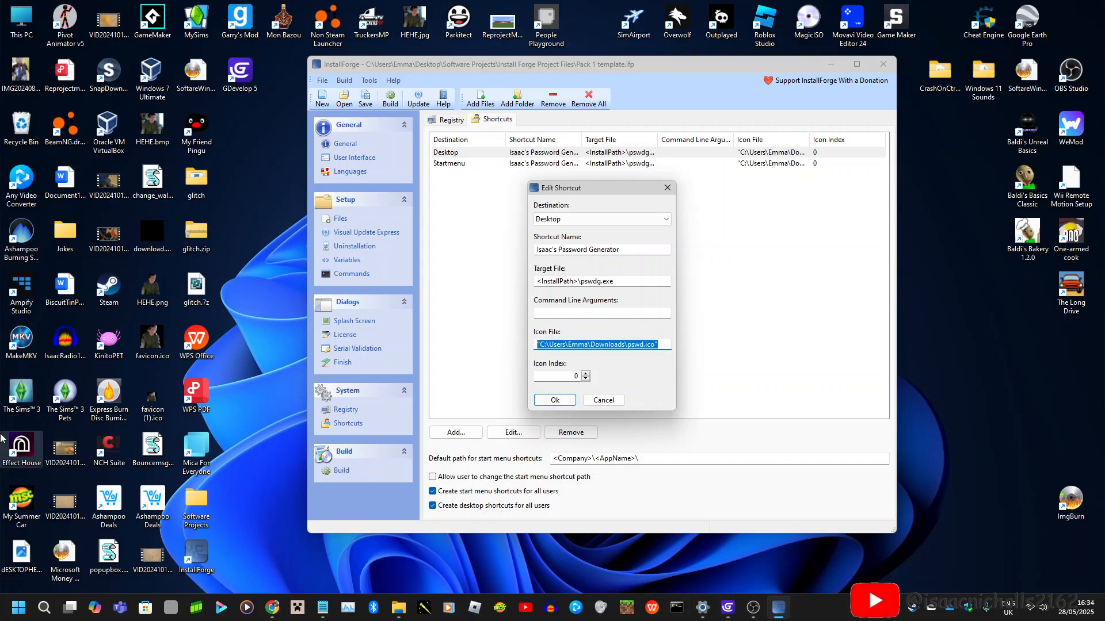
{"action": "key", "text": "ctrl+v"}
{"action": "left_click", "coordinate": [555, 400]}
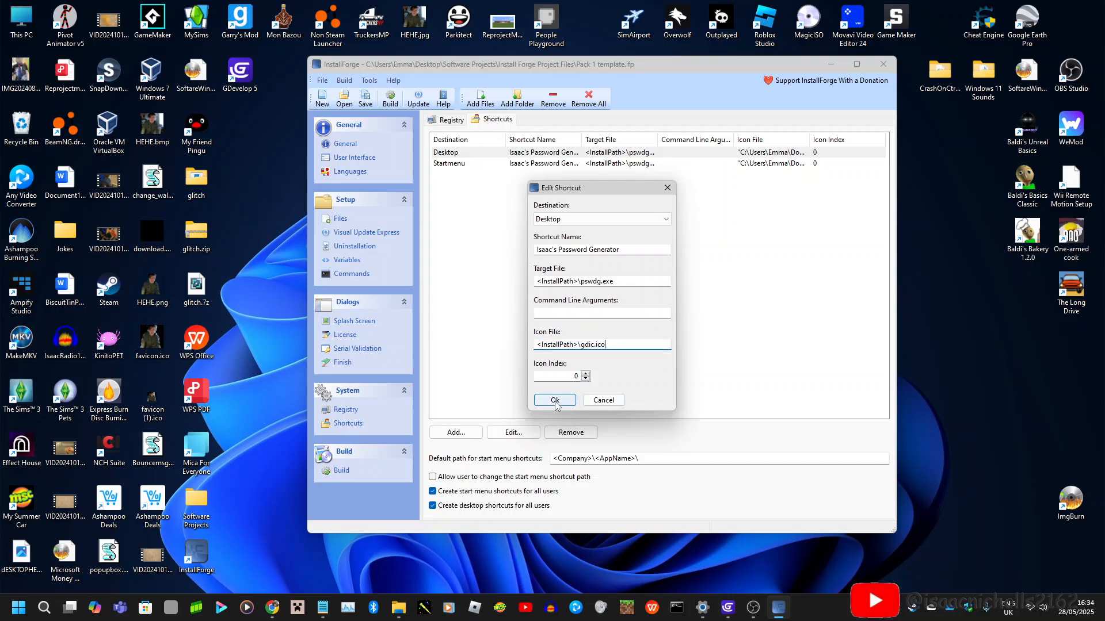
Set the start menu shortcut's icon file to <InstallPath>\gdic.ico.
{"action": "left_click", "coordinate": [601, 164]}
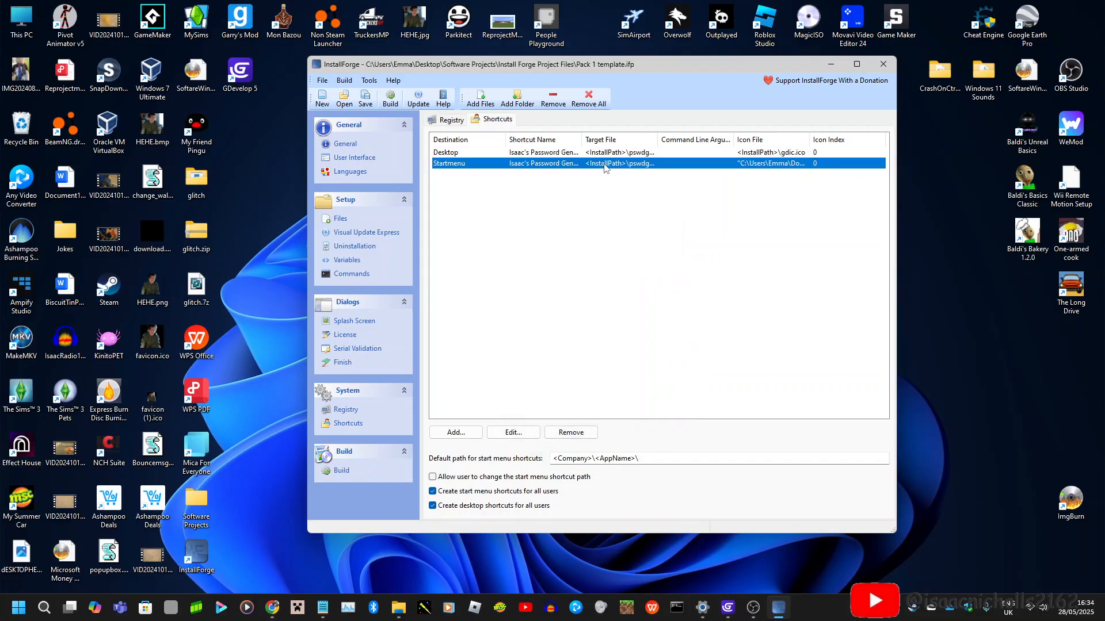
{"action": "left_click", "coordinate": [515, 433]}
{"action": "left_click", "coordinate": [601, 344]}
{"action": "key", "text": "ctrl+a"}
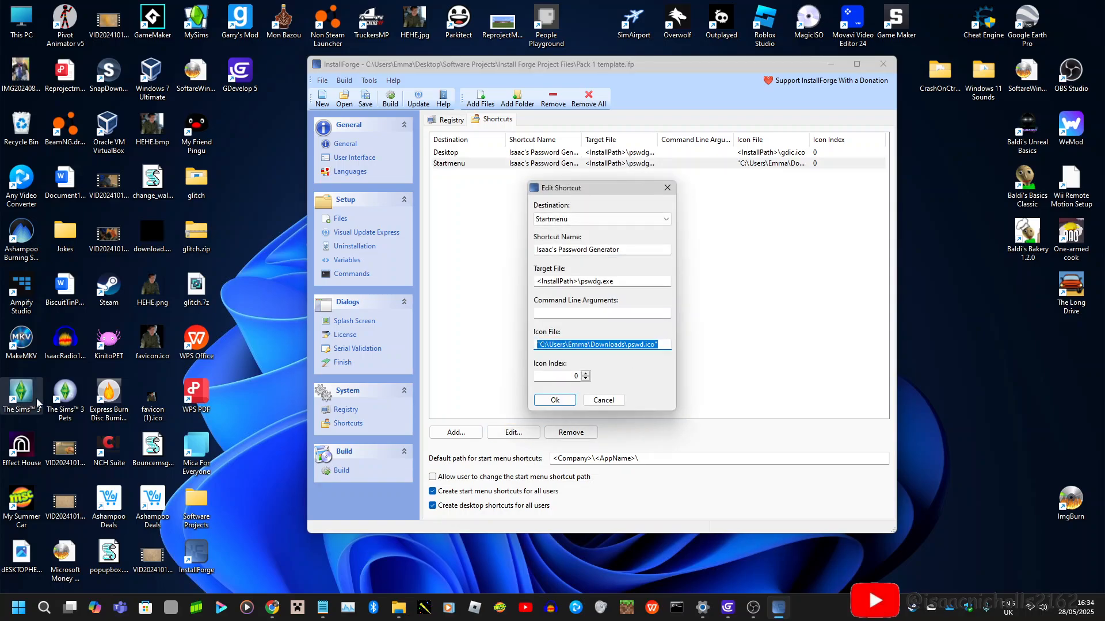
{"action": "key", "text": "ctrl+v"}
{"action": "left_click", "coordinate": [555, 400]}
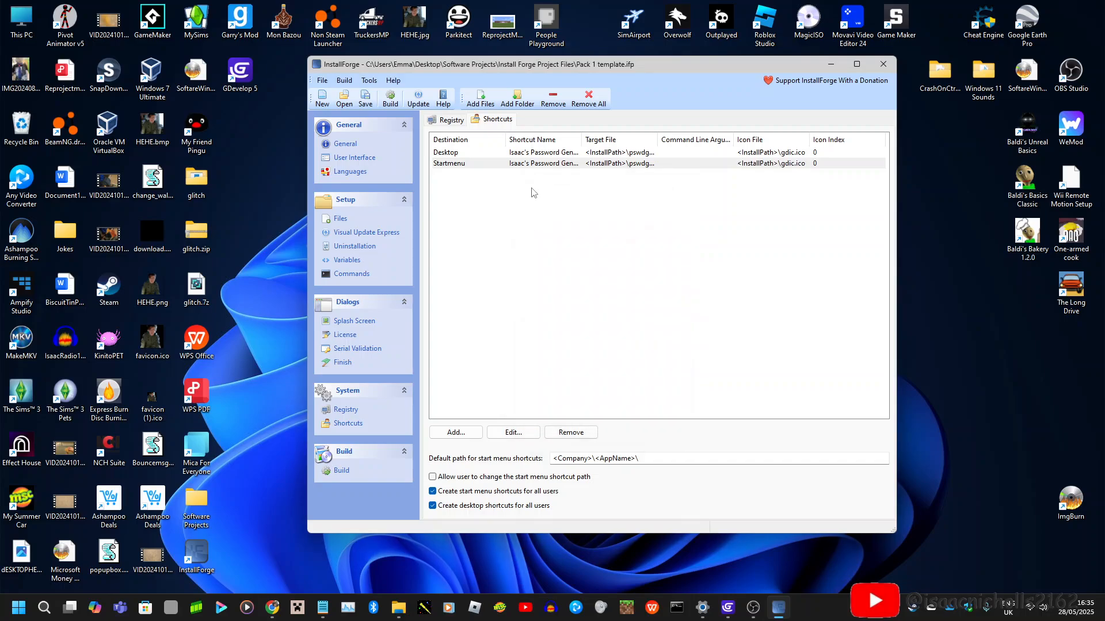
Rename the desktop shortcut to OWTGP Ping Pong, copying the new name before saving the shortcut.
{"action": "left_click", "coordinate": [526, 153]}
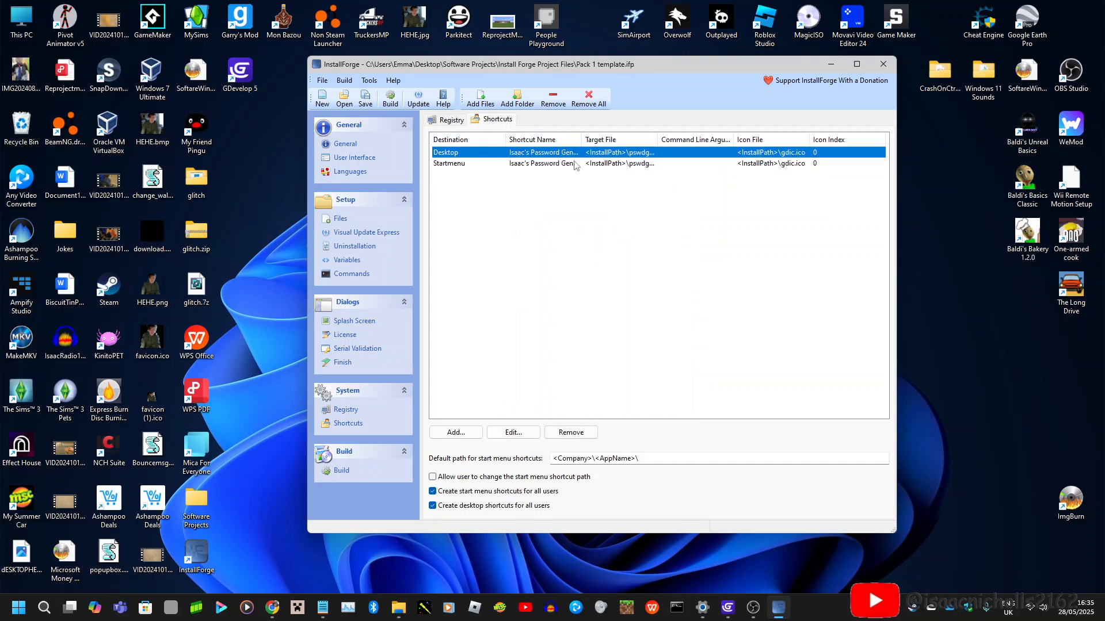
{"action": "left_click", "coordinate": [536, 436]}
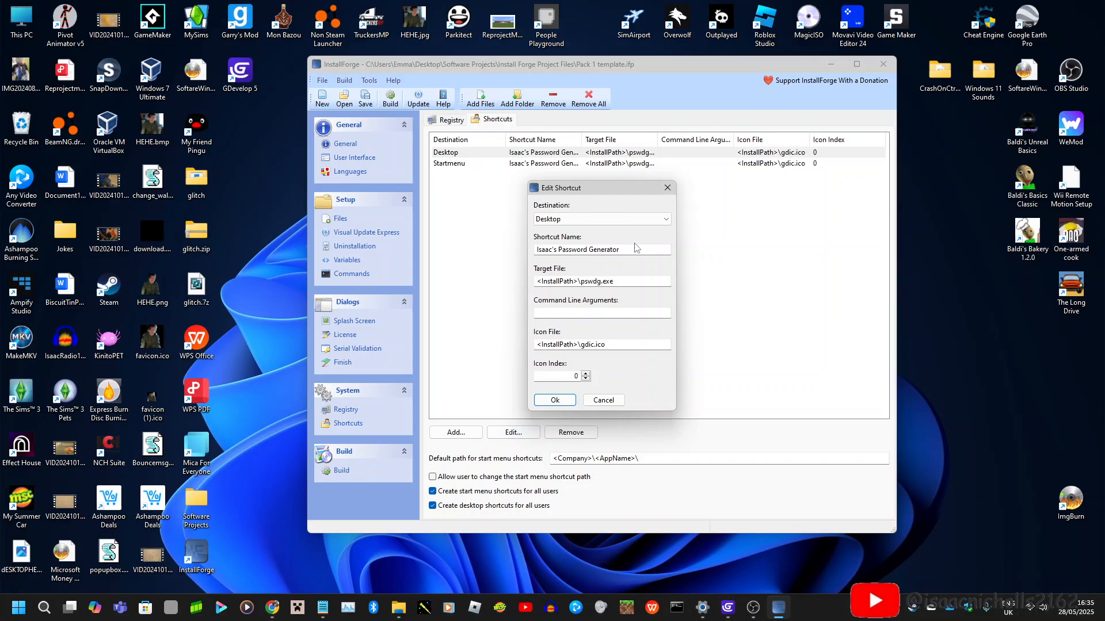
{"action": "left_click_drag", "start_coordinate": [632, 251], "coordinate": [2, 330]}
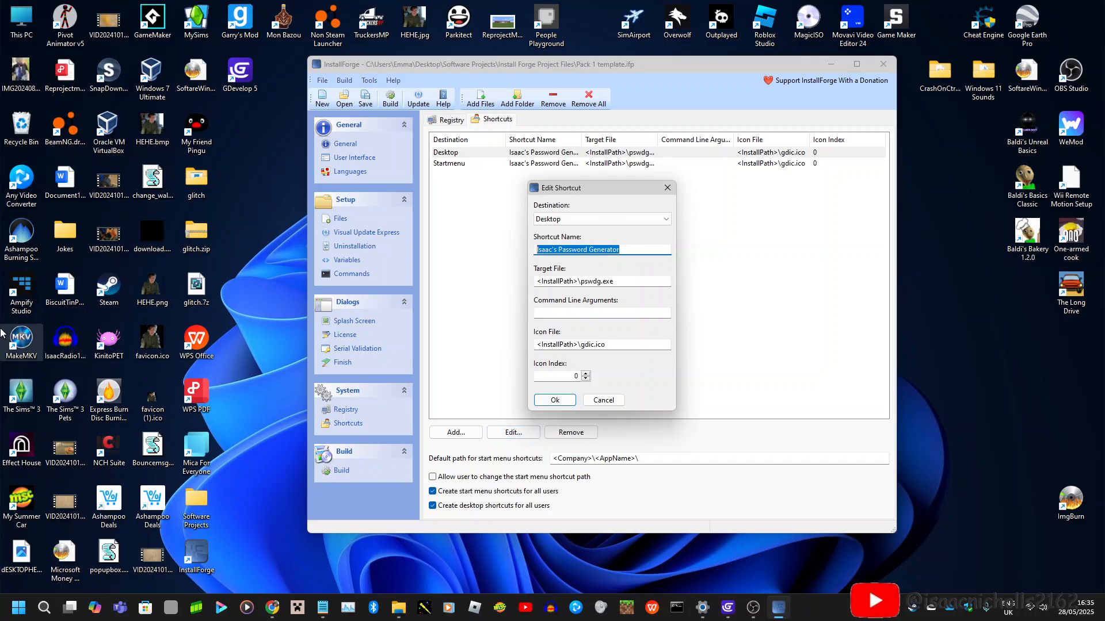
{"action": "type", "text": "OWTGP Ping Pong"}
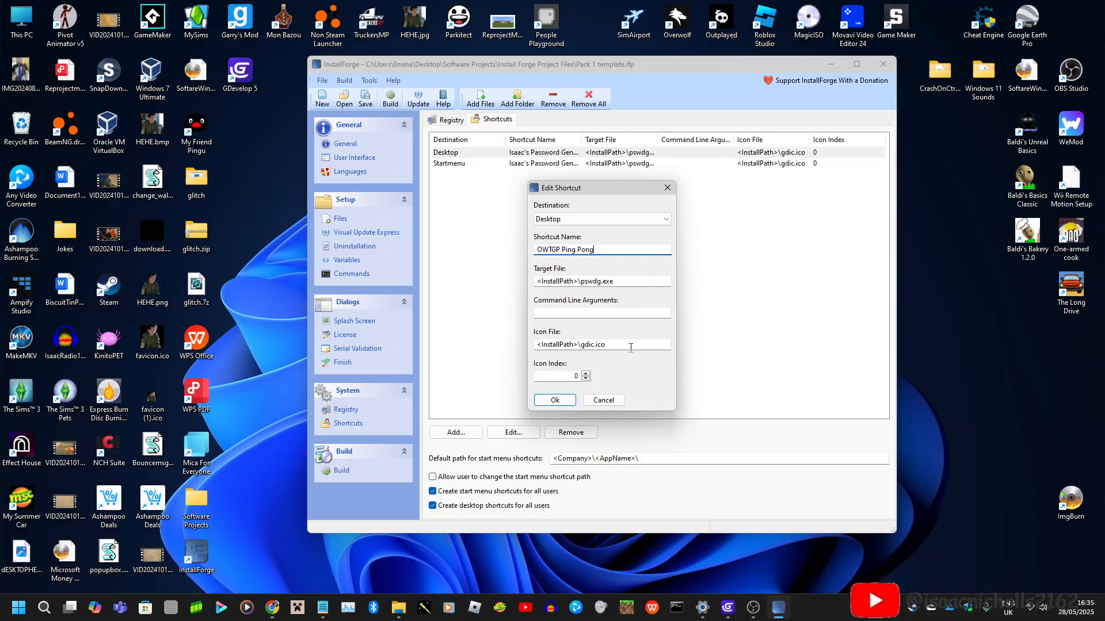
{"action": "left_click_drag", "start_coordinate": [631, 348], "coordinate": [600, 344]}
{"action": "left_click_drag", "start_coordinate": [634, 281], "coordinate": [583, 278]}
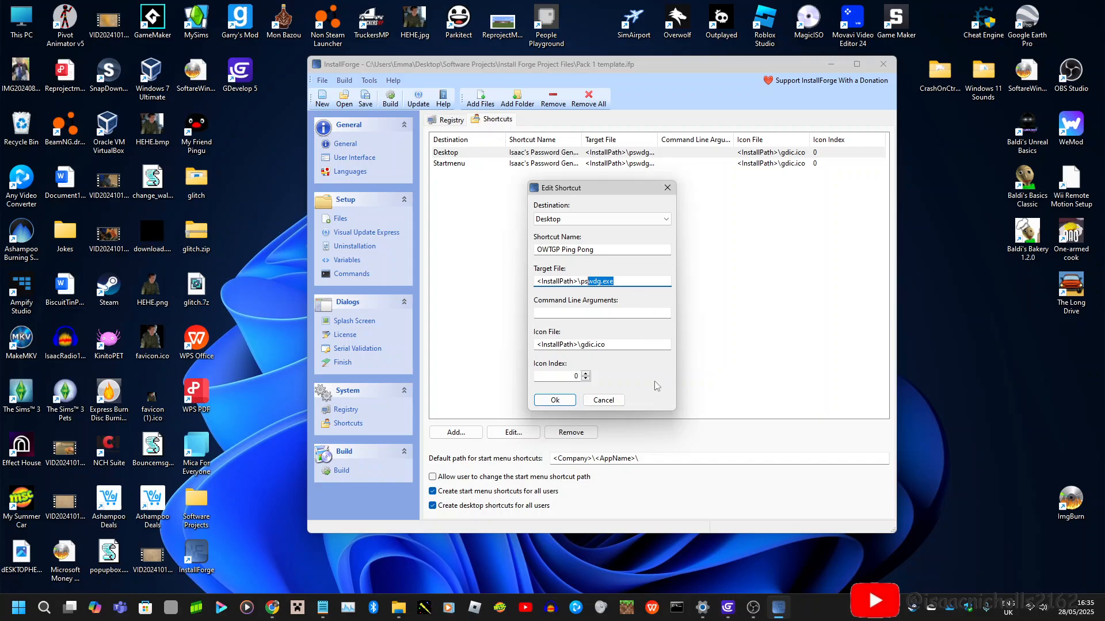
{"action": "left_click_drag", "start_coordinate": [618, 254], "coordinate": [528, 241]}
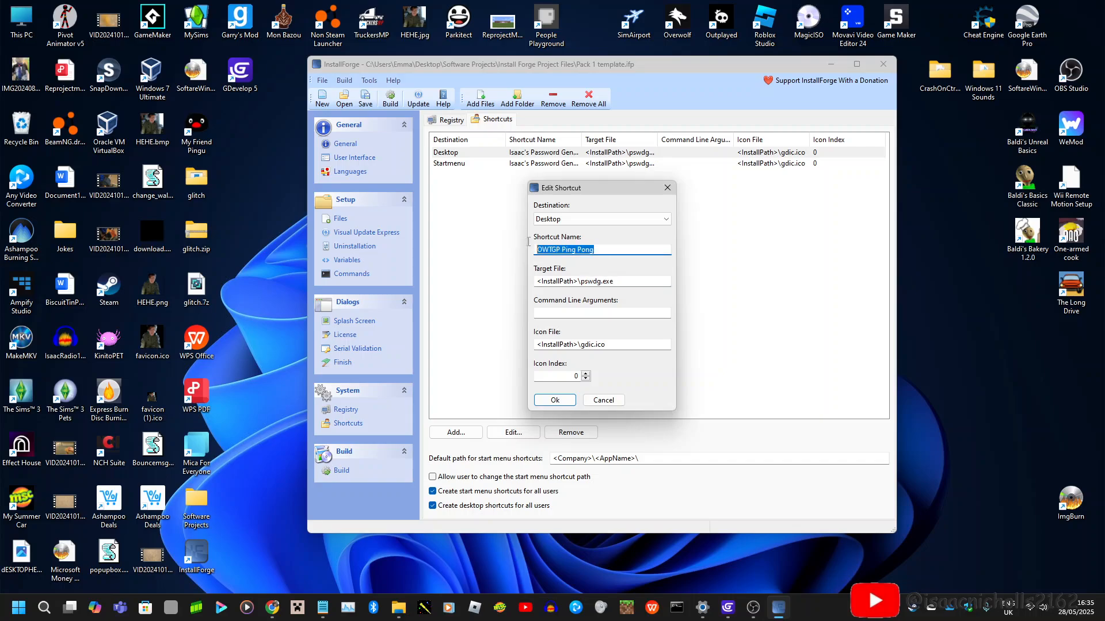
{"action": "right_click", "coordinate": [599, 251]}
{"action": "left_click", "coordinate": [627, 288]}
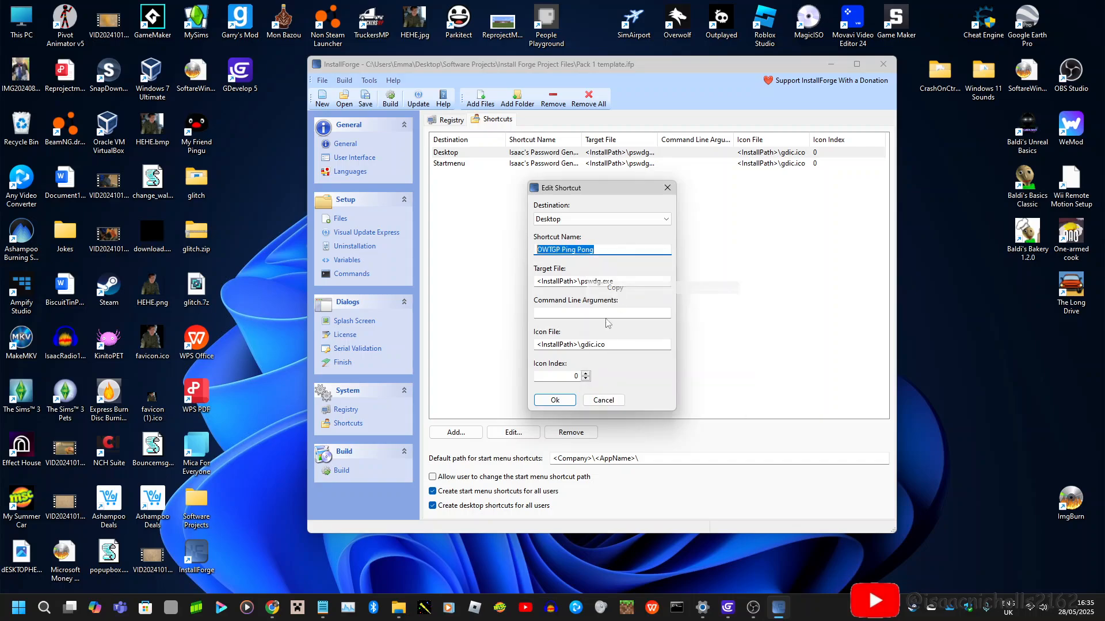
{"action": "left_click", "coordinate": [556, 402]}
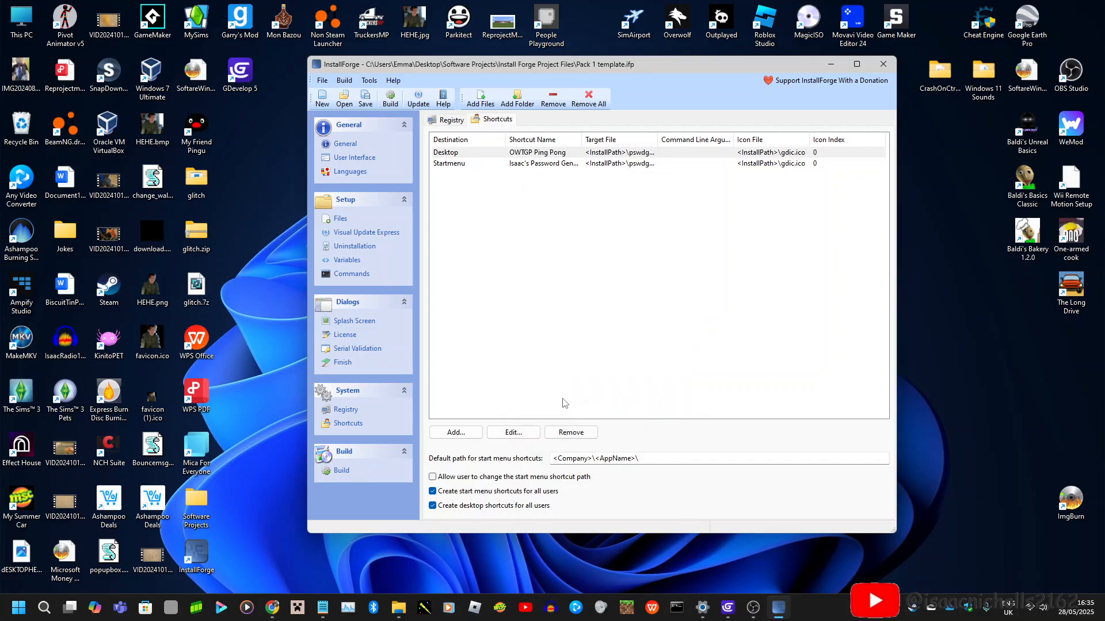
Change the start menu shortcut's name to the copied name OWTGP Ping Pong.
{"action": "left_click", "coordinate": [557, 164]}
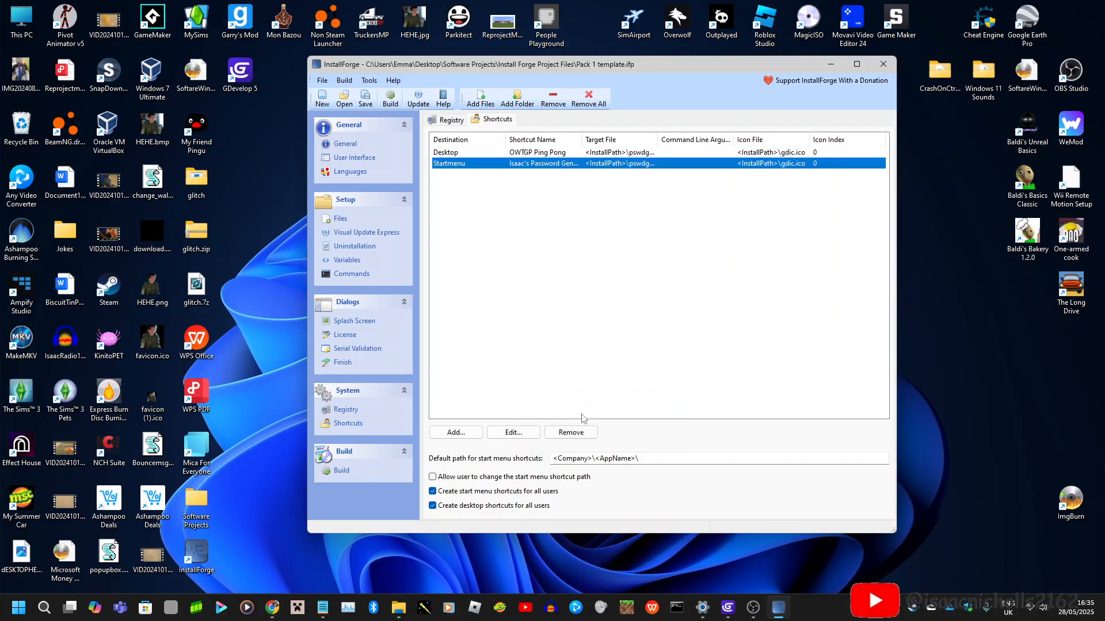
{"action": "left_click", "coordinate": [520, 436]}
{"action": "left_click_drag", "start_coordinate": [631, 250], "coordinate": [473, 248]}
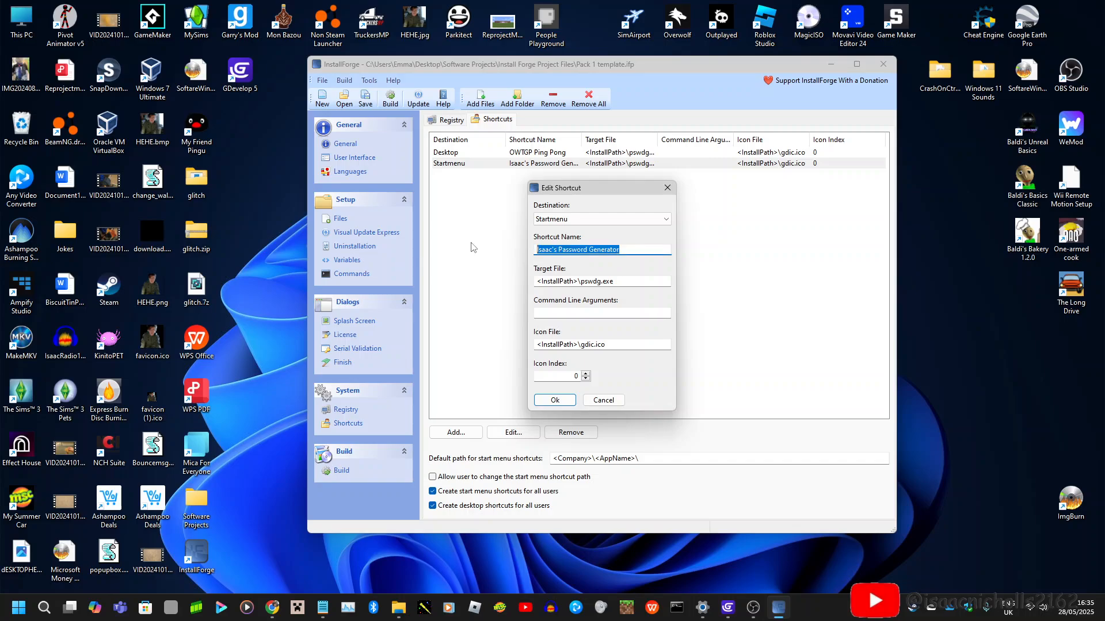
{"action": "key", "text": "ctrl+v"}
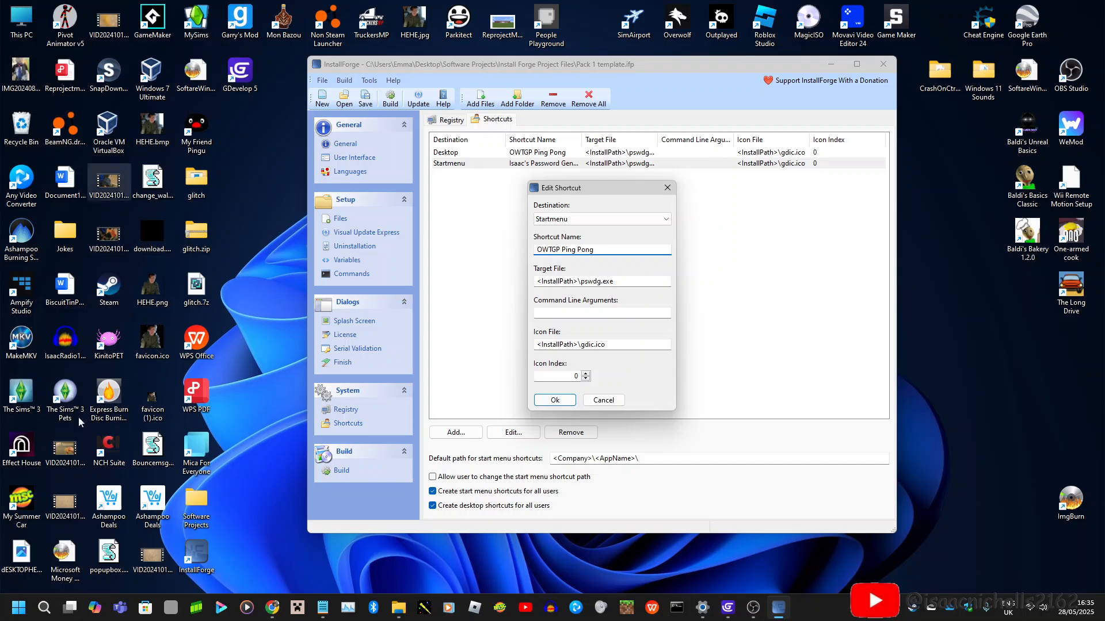
Look through the full list of installed apps in the Windows start menu.
{"action": "right_click", "coordinate": [20, 610]}
{"action": "left_click", "coordinate": [182, 357]}
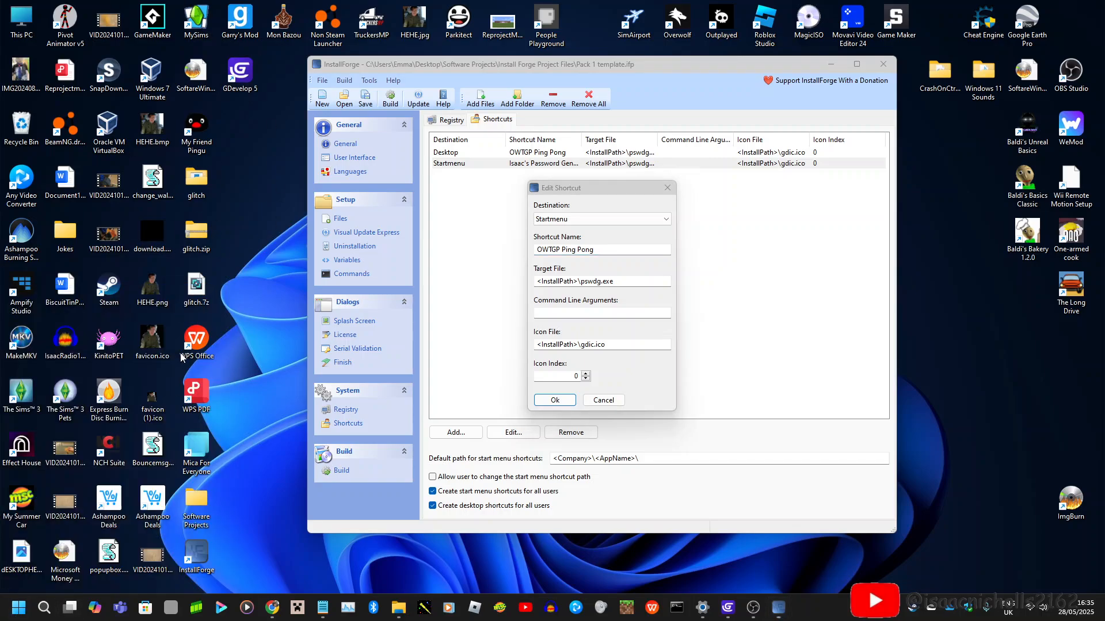
{"action": "left_click", "coordinate": [11, 613]}
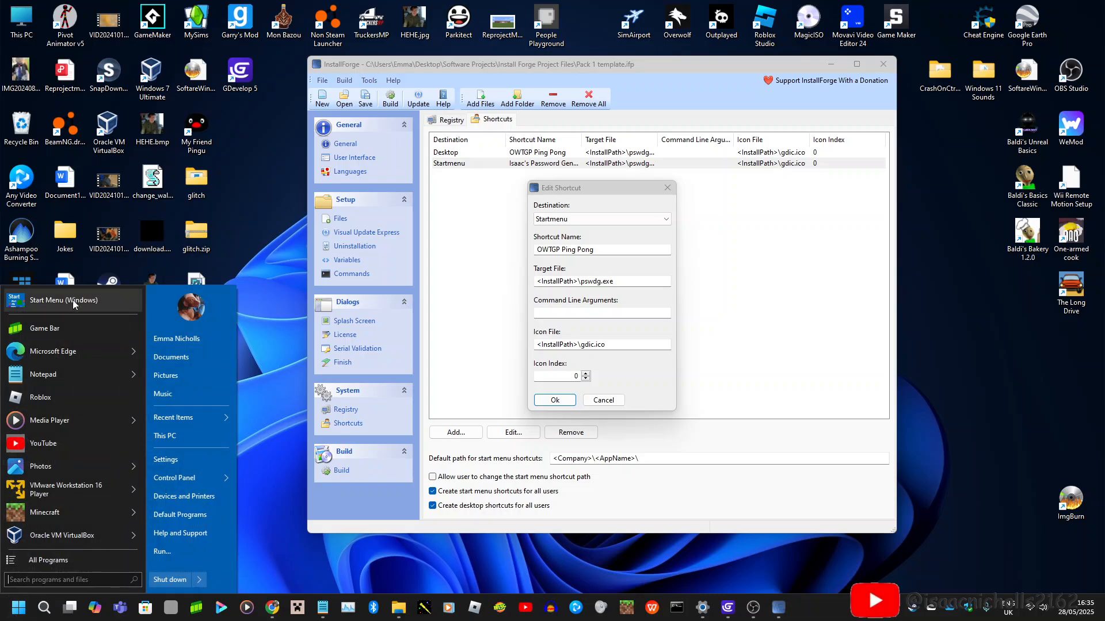
{"action": "left_click", "coordinate": [92, 303]}
{"action": "key", "text": "super"}
{"action": "scroll", "coordinate": [229, 305], "scroll_direction": "down", "scroll_amount": 3}
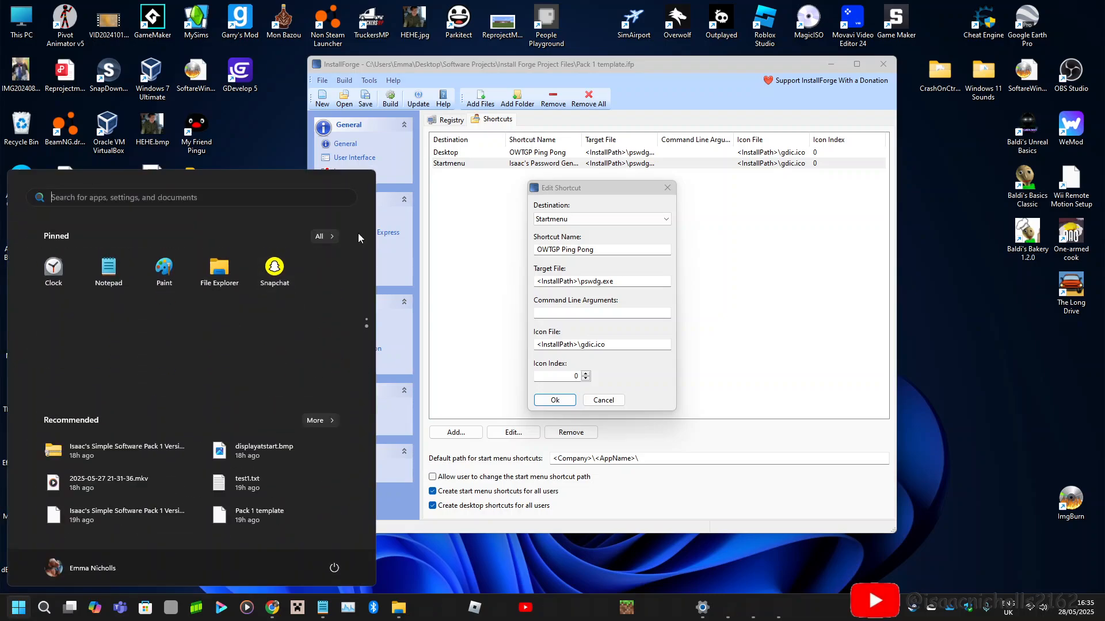
{"action": "left_click", "coordinate": [324, 237]}
{"action": "scroll", "coordinate": [218, 319], "scroll_direction": "down", "scroll_amount": 15}
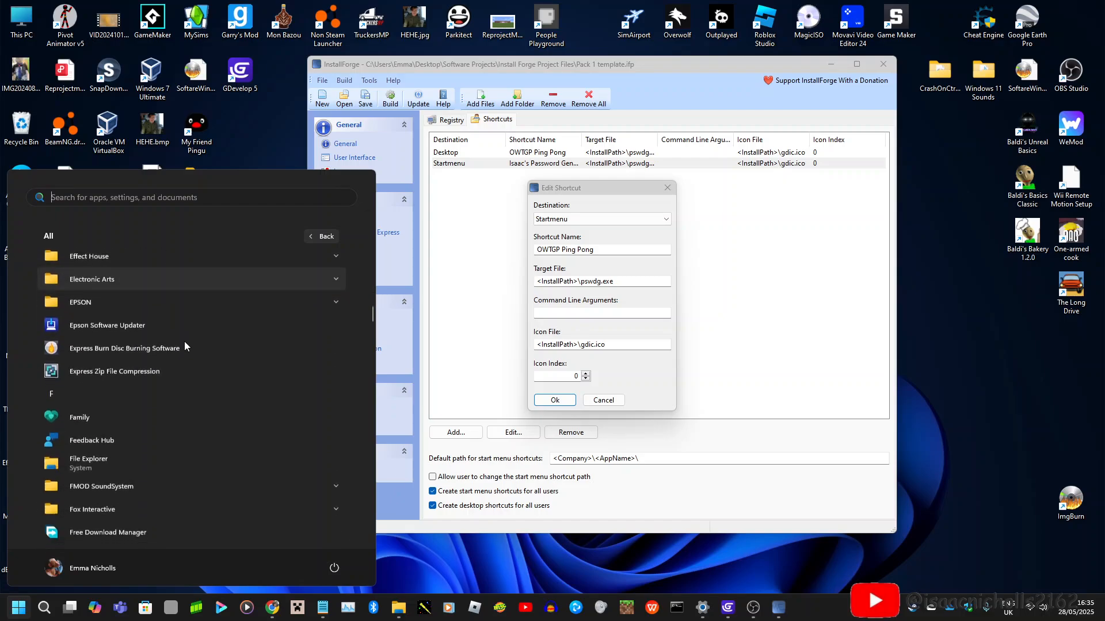
{"action": "scroll", "coordinate": [184, 352], "scroll_direction": "down", "scroll_amount": 15}
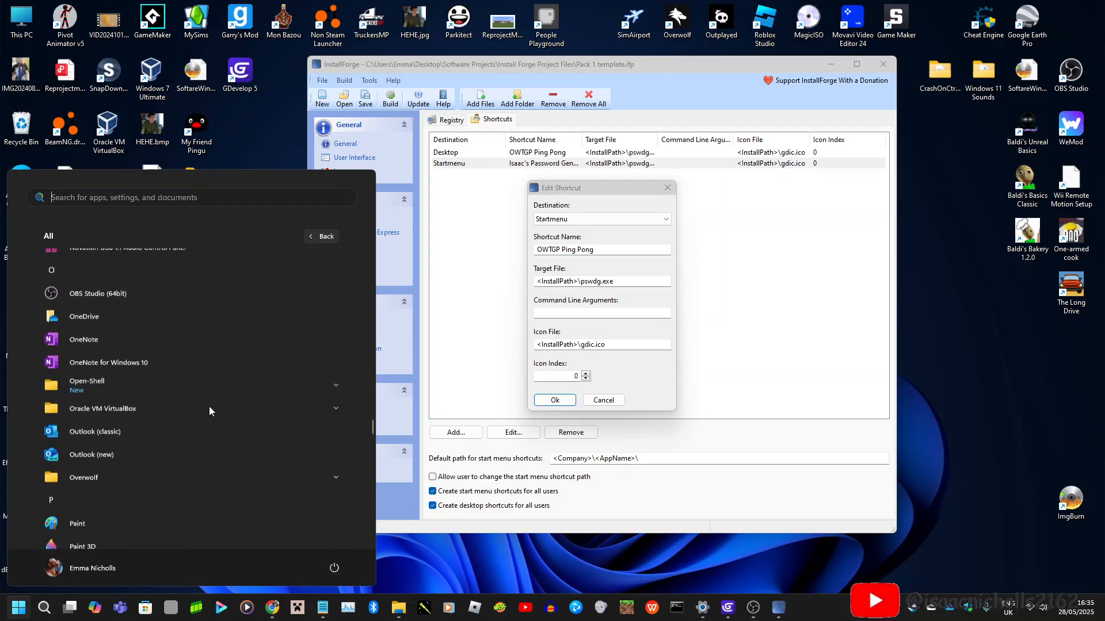
{"action": "scroll", "coordinate": [209, 407], "scroll_direction": "down", "scroll_amount": 15}
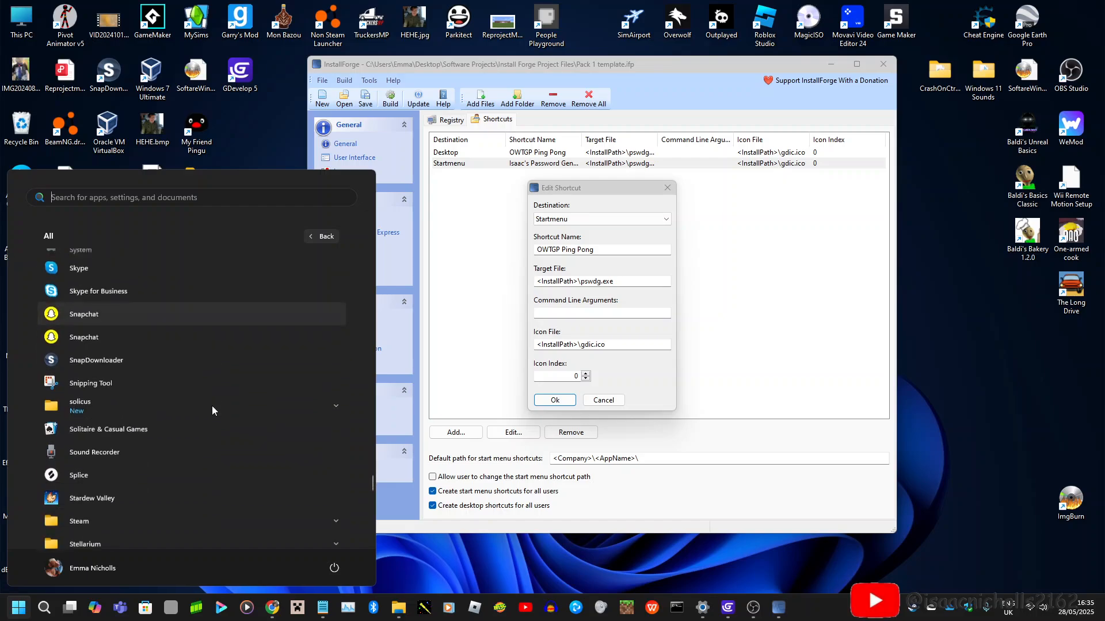
{"action": "scroll", "coordinate": [212, 406], "scroll_direction": "down", "scroll_amount": 10}
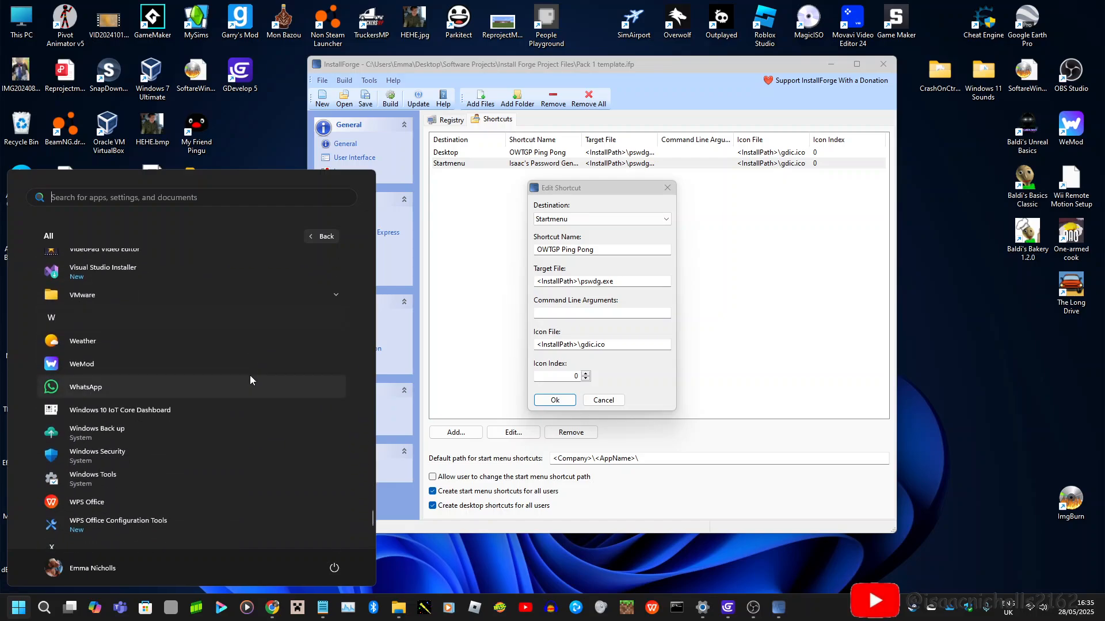
{"action": "scroll", "coordinate": [249, 375], "scroll_direction": "down", "scroll_amount": 5}
{"action": "scroll", "coordinate": [250, 375], "scroll_direction": "up", "scroll_amount": 5}
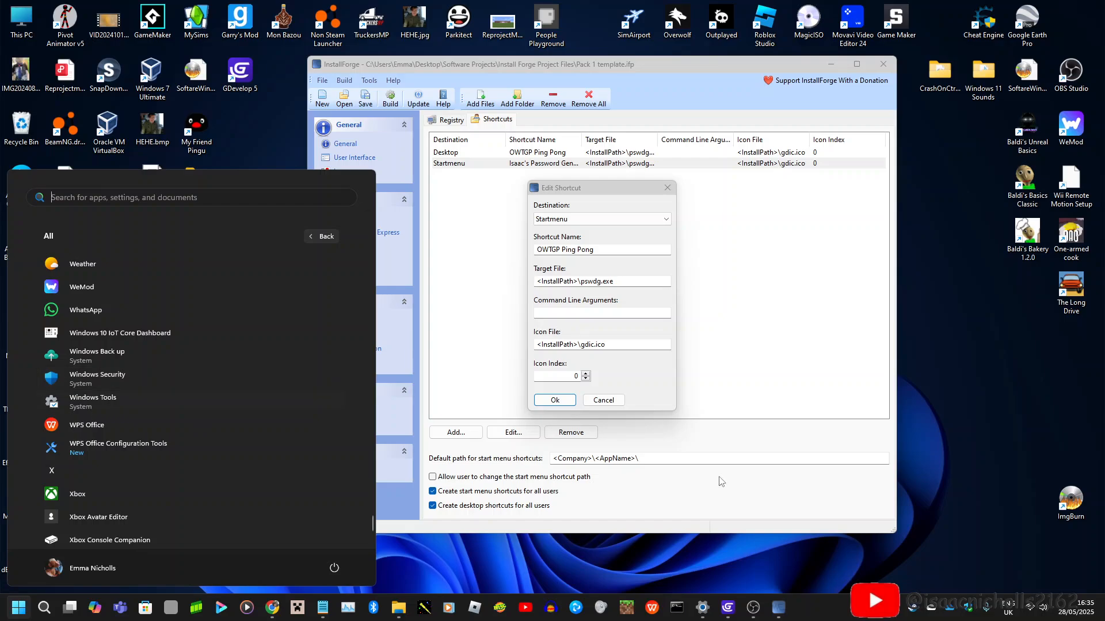
Return to the open start menu shortcut settings and save the changed shortcut.
{"action": "left_click", "coordinate": [753, 608]}
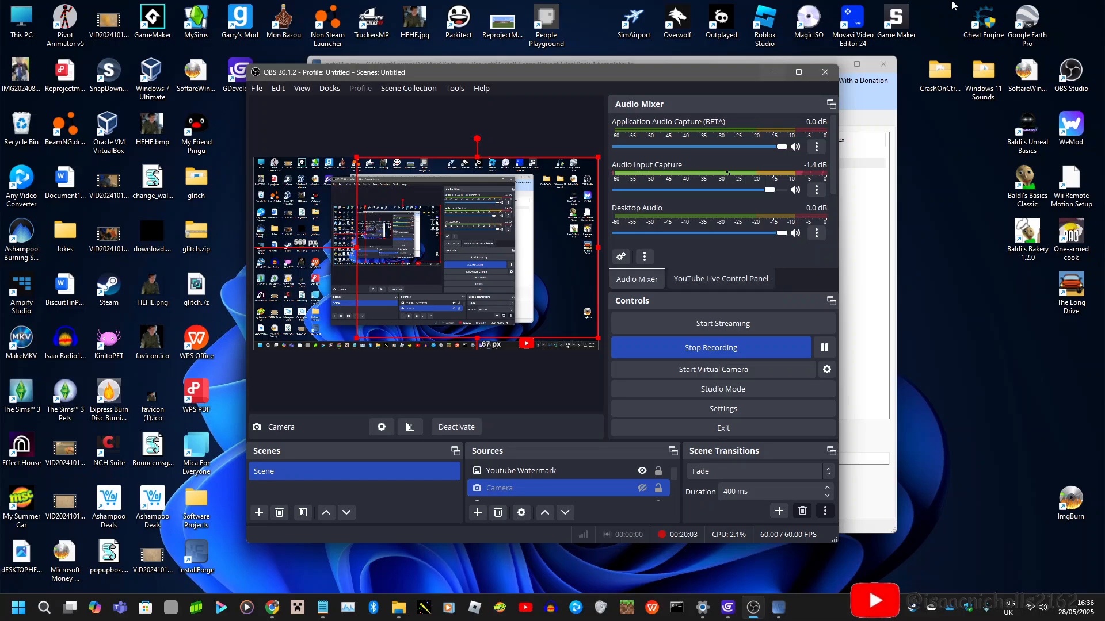
{"action": "left_click", "coordinate": [774, 73]}
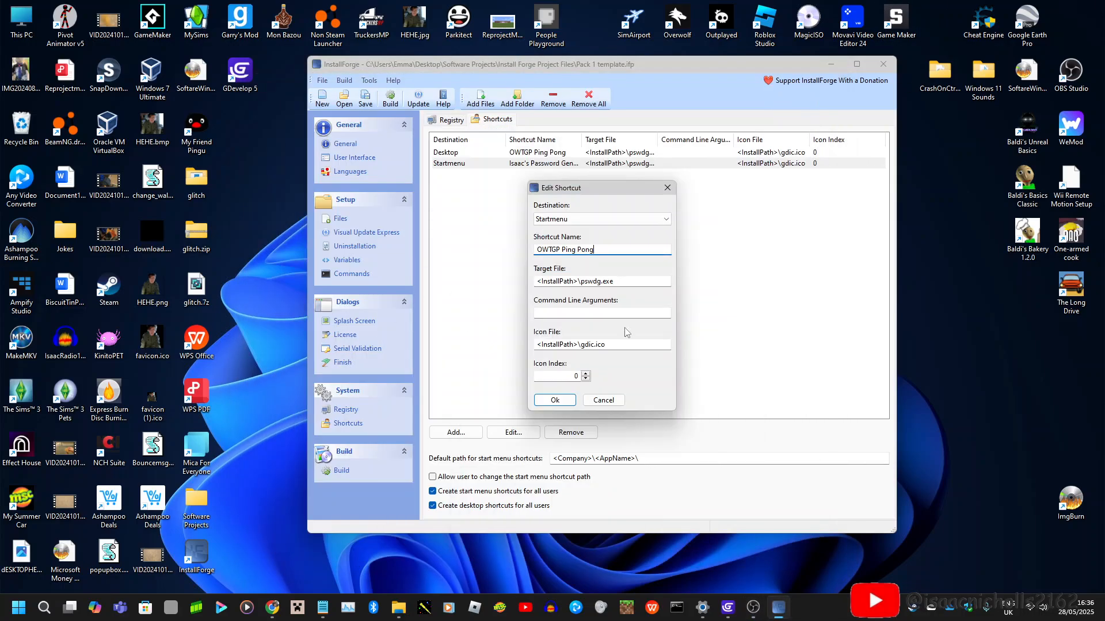
{"action": "left_click", "coordinate": [564, 400]}
In File Explorer, copy the full file name Grandad Pong.exe from the Grandad Pong folder, leaving the file unrenamed.
{"action": "mouse_move", "coordinate": [398, 609]}
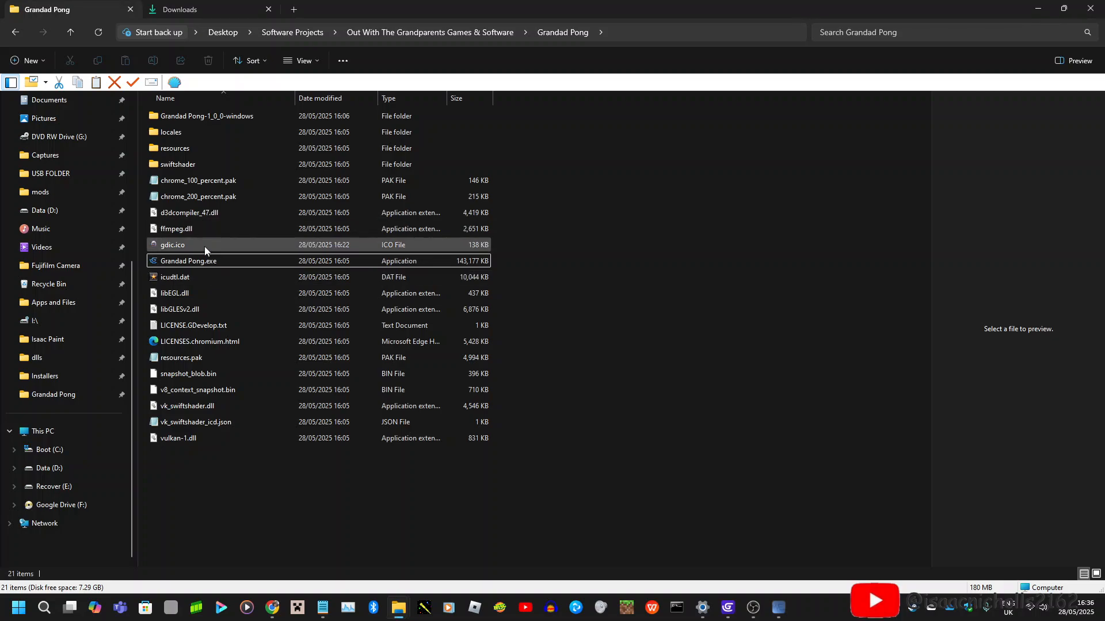
{"action": "left_click", "coordinate": [205, 261]}
{"action": "right_click", "coordinate": [205, 263]}
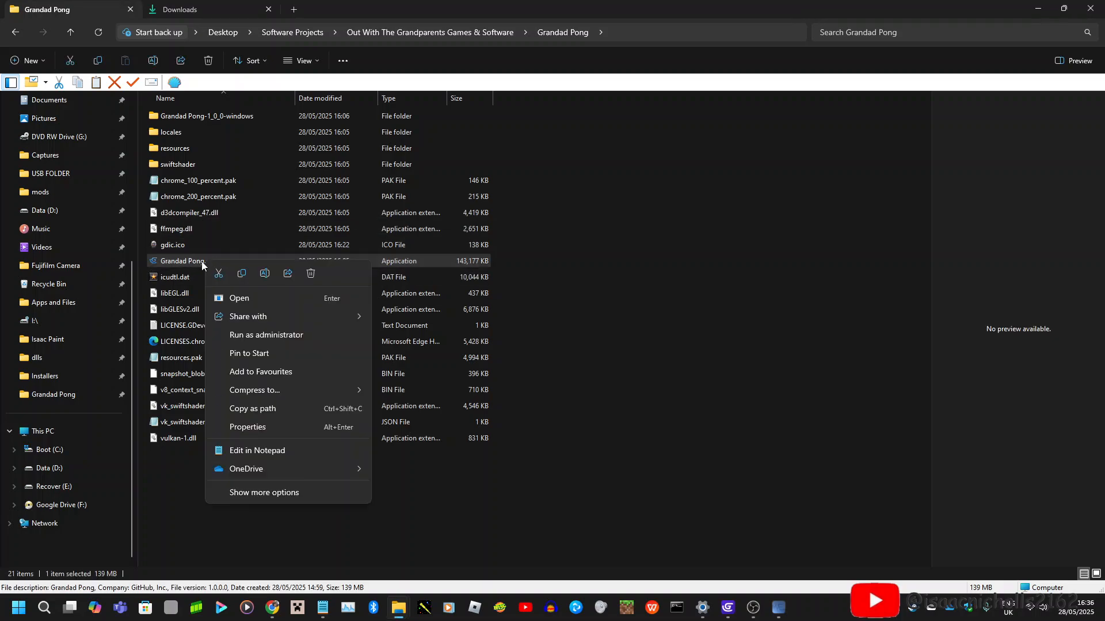
{"action": "left_click", "coordinate": [266, 274]}
{"action": "key", "text": "ctrl+c"}
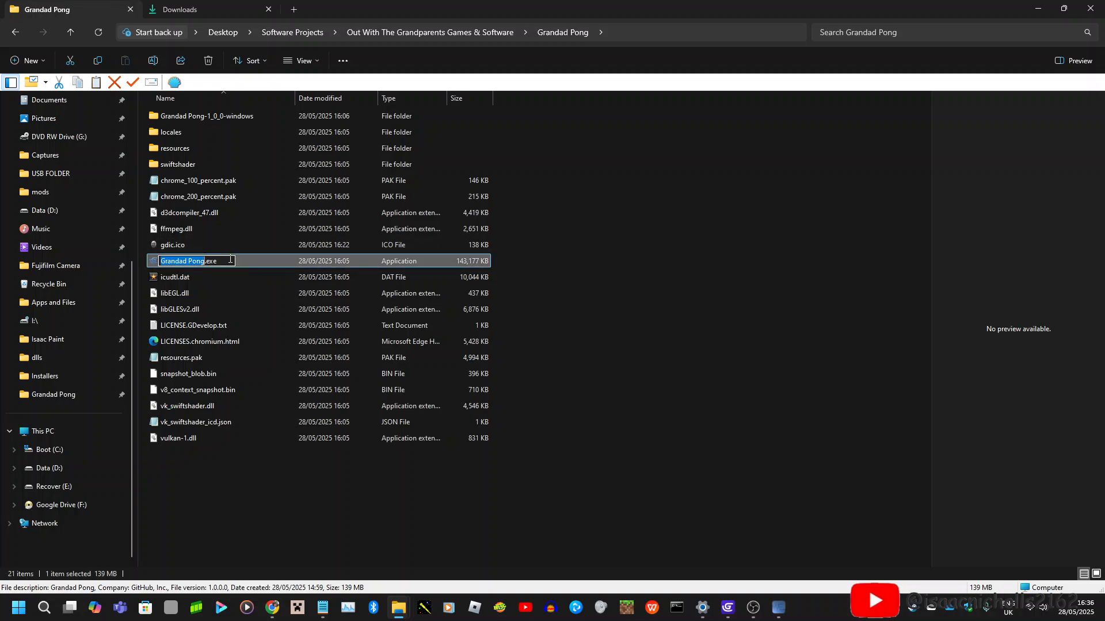
{"action": "right_click", "coordinate": [170, 261]}
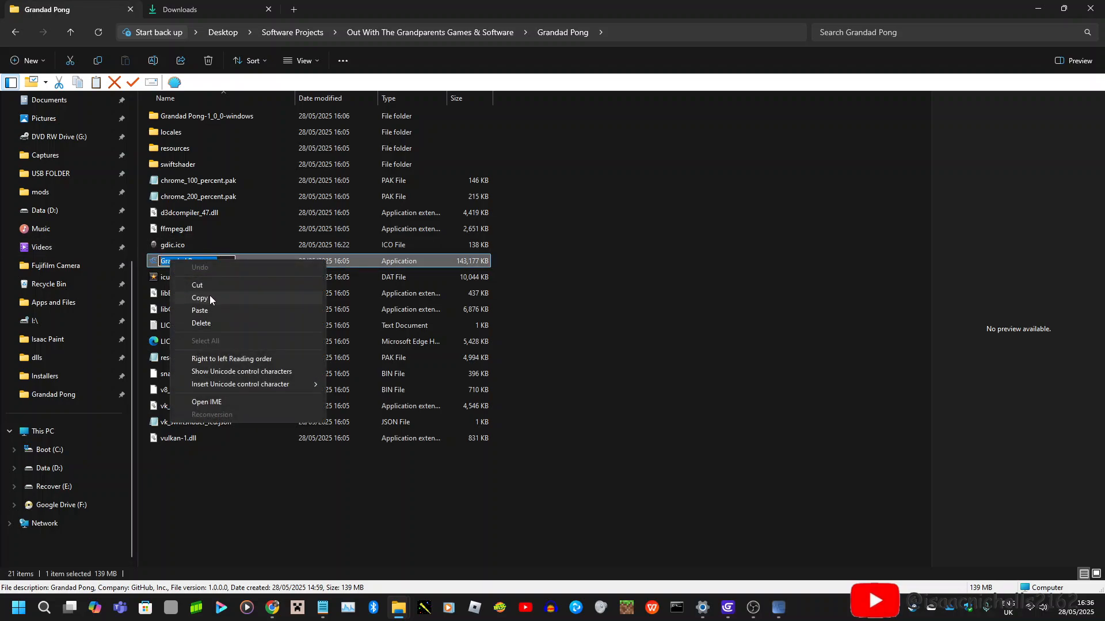
{"action": "left_click", "coordinate": [211, 299]}
{"action": "left_click", "coordinate": [285, 481]}
{"action": "left_click", "coordinate": [1038, 8]}
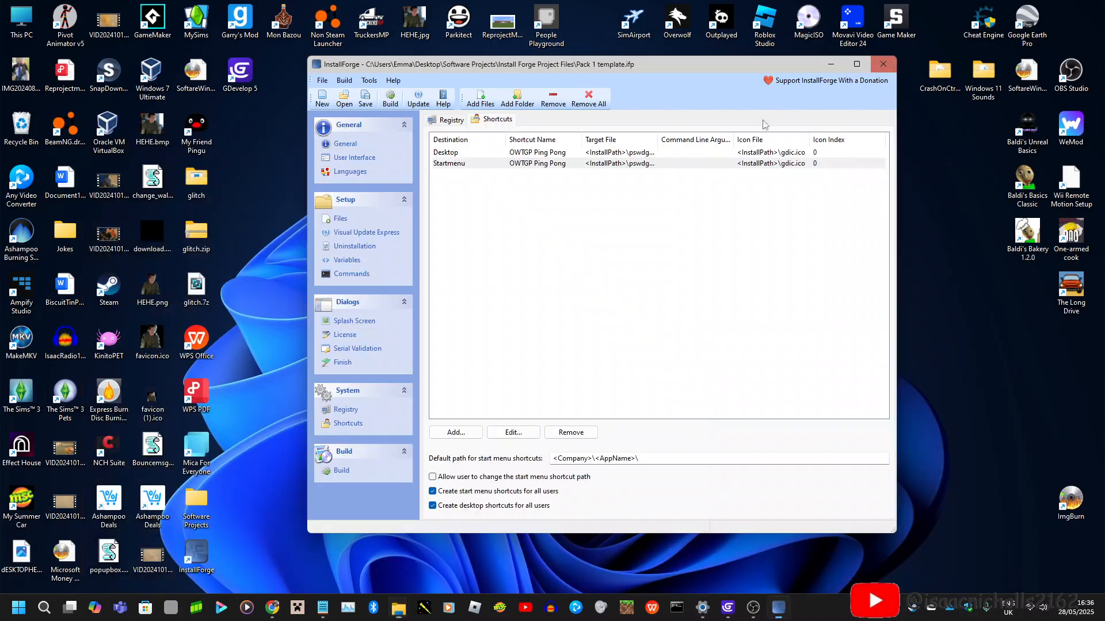
Set the start menu shortcut's target file to <InstallPath>\Grandad Pong.exe using the copied file name.
{"action": "left_click", "coordinate": [525, 435]}
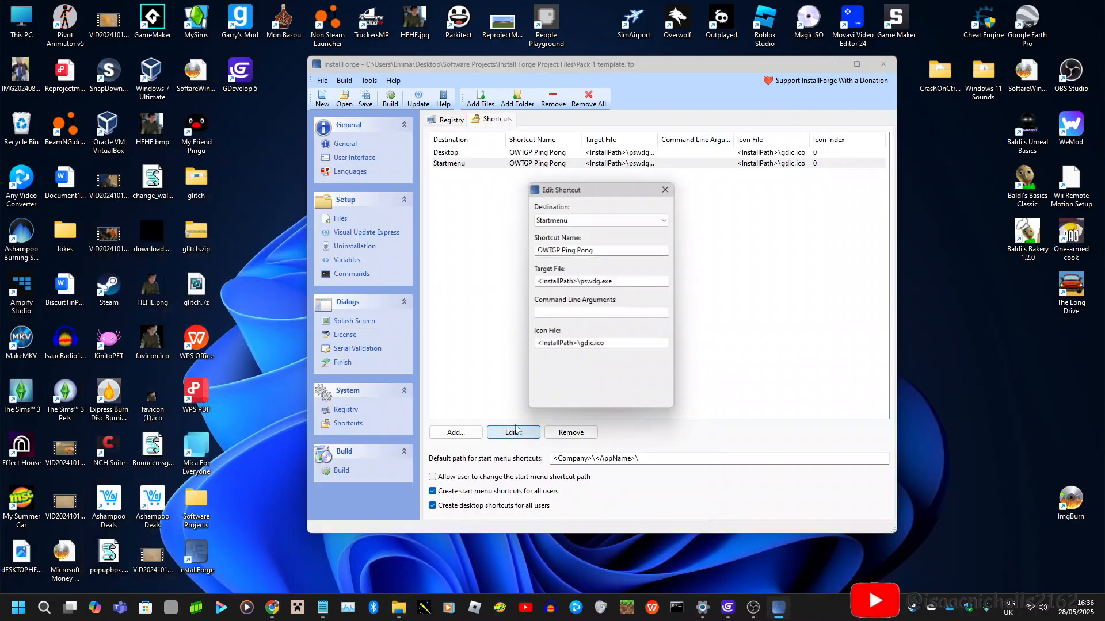
{"action": "left_click_drag", "start_coordinate": [633, 283], "coordinate": [595, 270]}
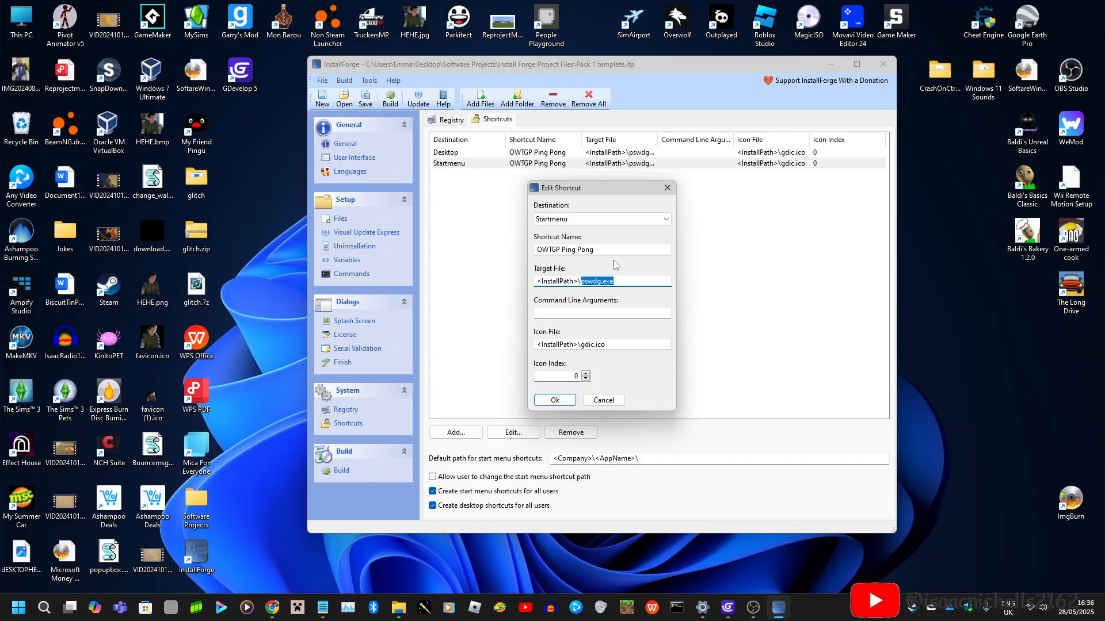
{"action": "key", "text": "ctrl+v"}
{"action": "left_click", "coordinate": [555, 400]}
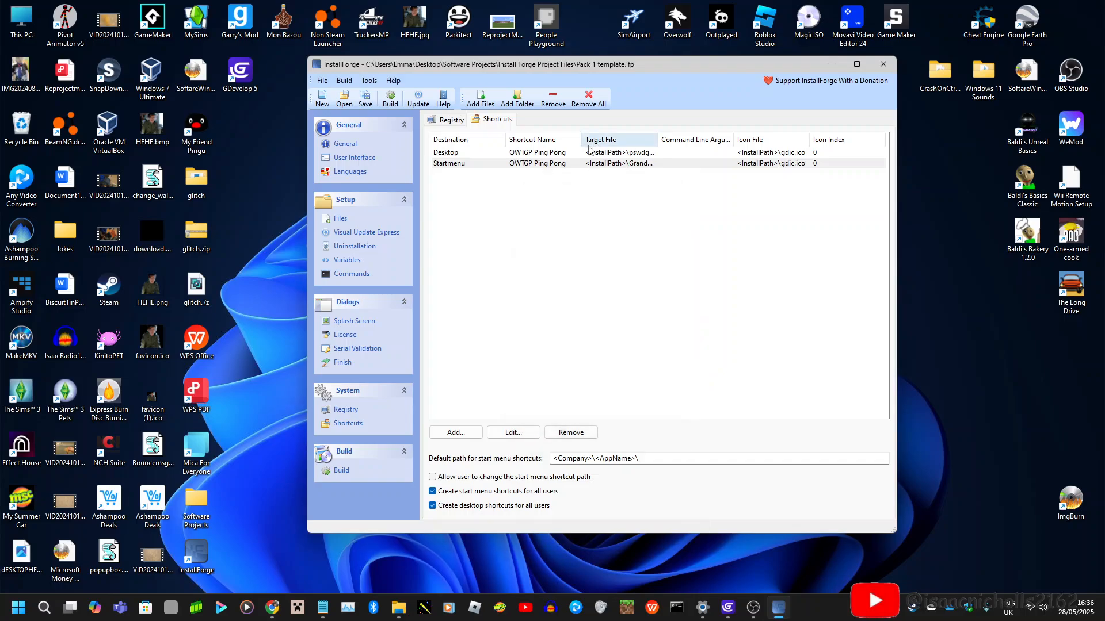
Set the desktop shortcut's target file to <InstallPath>\Grandad Pong.exe and save the shortcut.
{"action": "left_click", "coordinate": [589, 152]}
{"action": "left_click", "coordinate": [514, 432]}
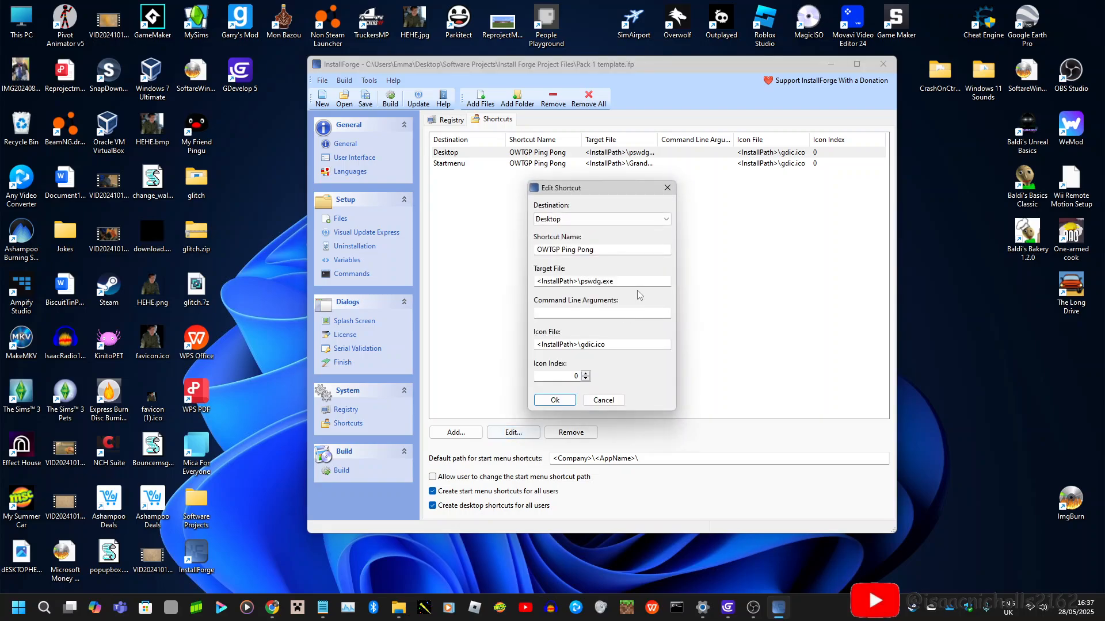
{"action": "left_click_drag", "start_coordinate": [635, 286], "coordinate": [580, 264]}
{"action": "key", "text": "ctrl+v"}
{"action": "left_click", "coordinate": [753, 608]}
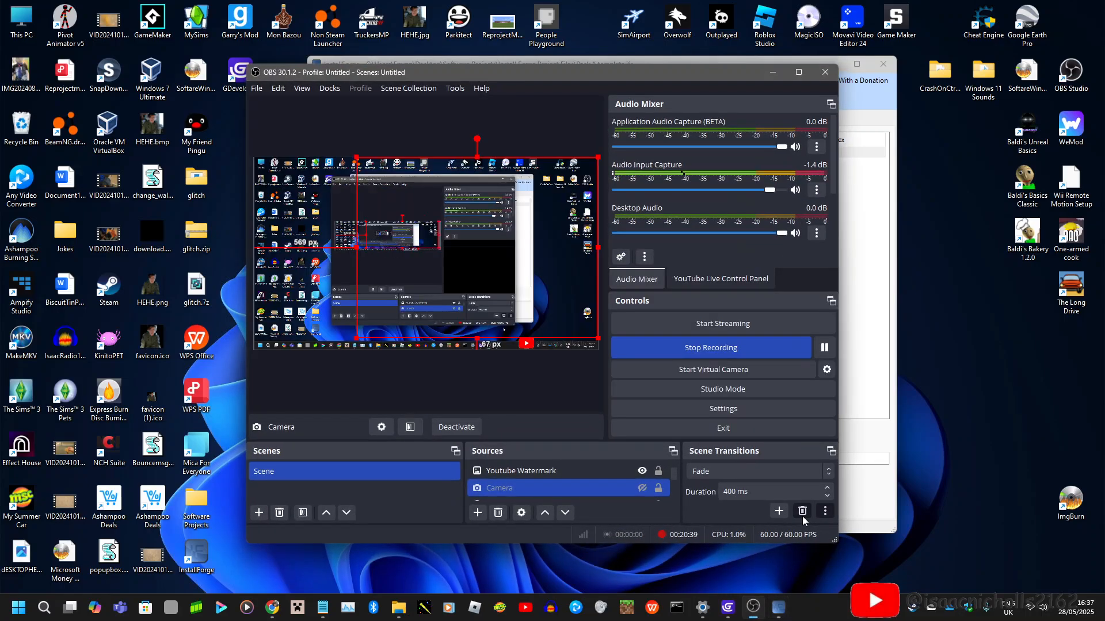
{"action": "left_click", "coordinate": [824, 348]}
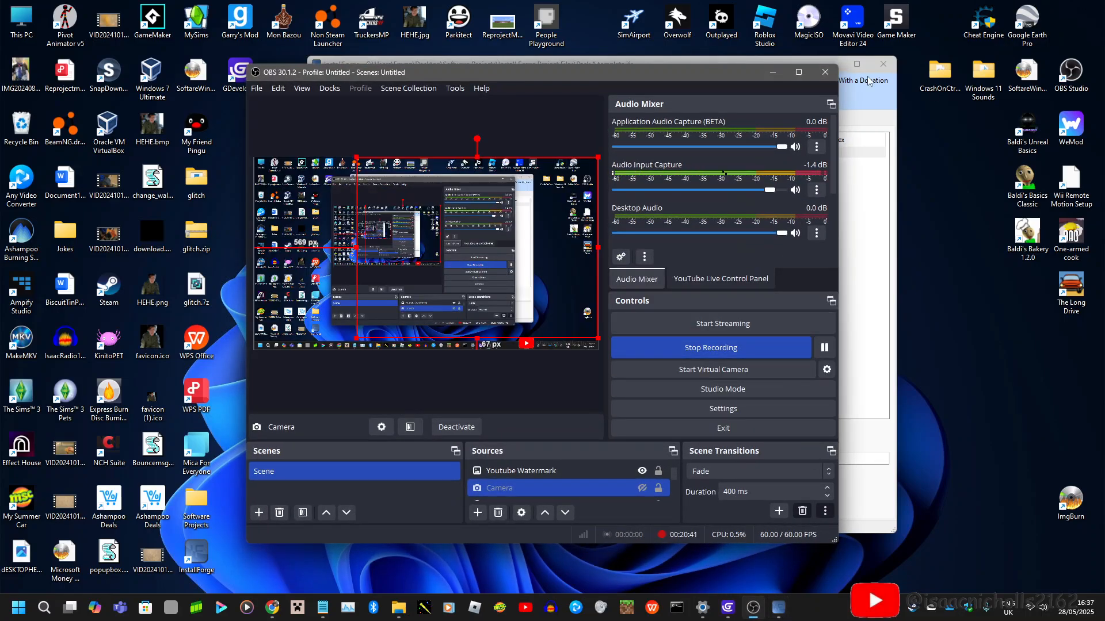
{"action": "left_click", "coordinate": [781, 74]}
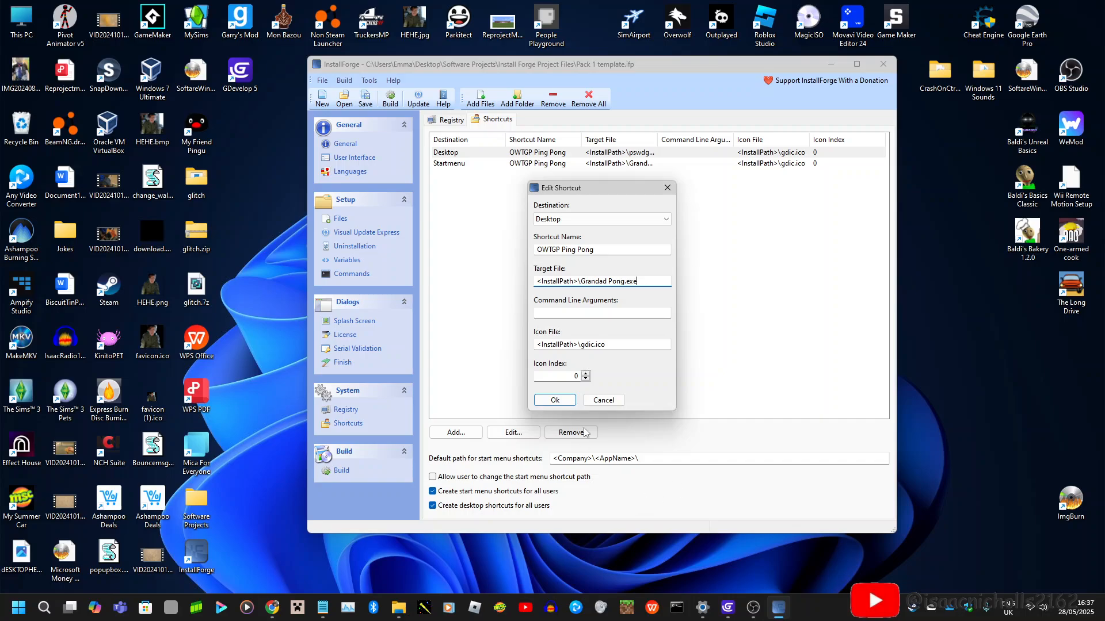
{"action": "left_click", "coordinate": [553, 401]}
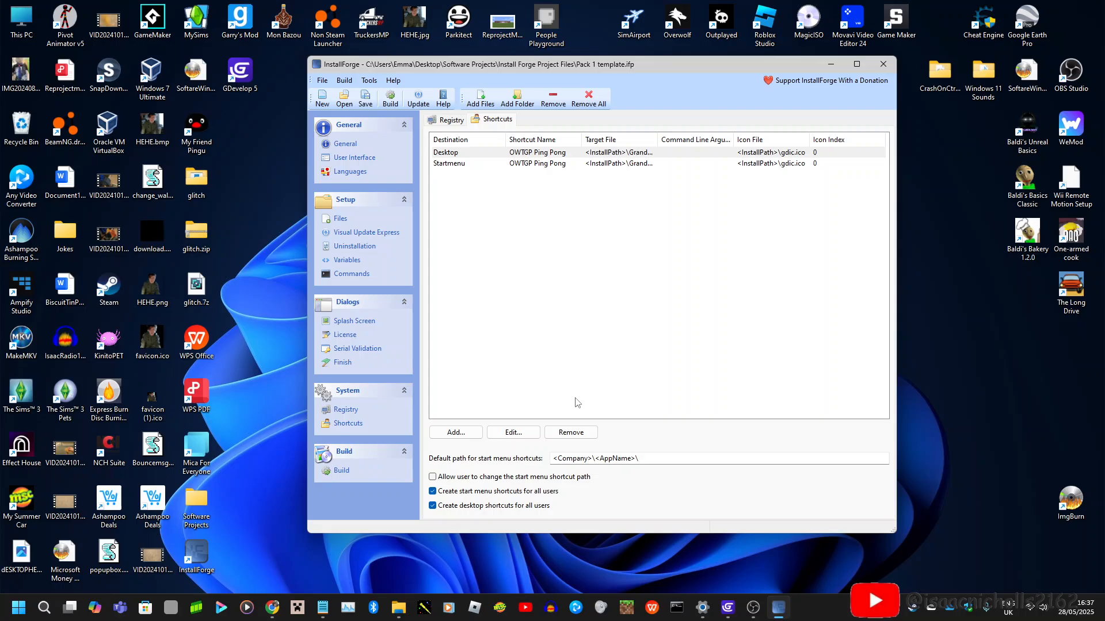
In the build settings, browse to the Installers folder inside Software Projects on the desktop as the setup file's location.
{"action": "left_click", "coordinate": [355, 246]}
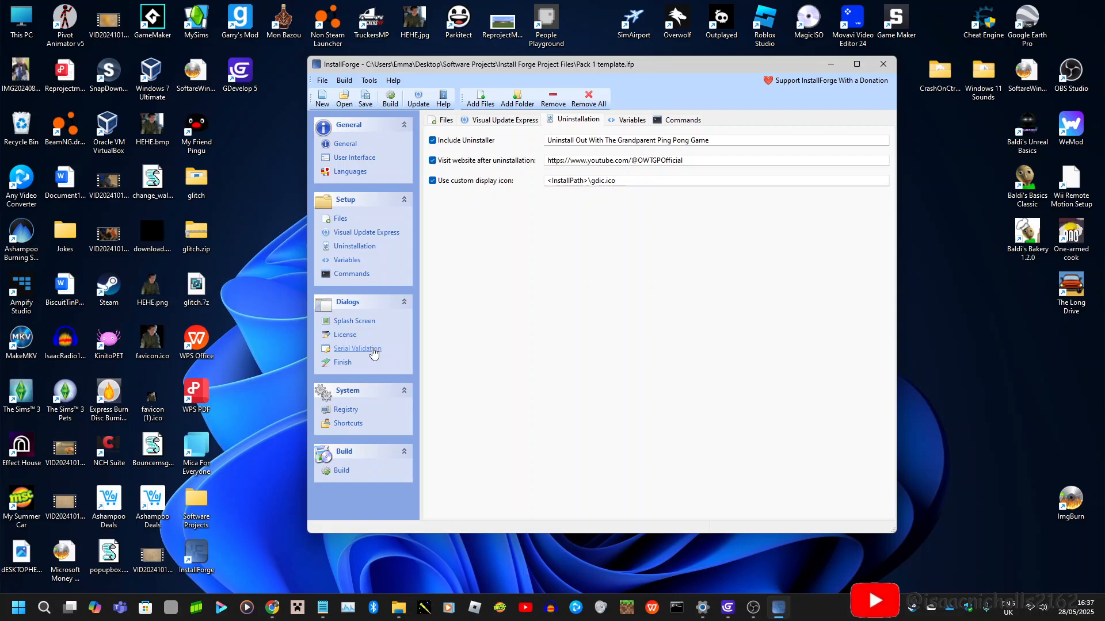
{"action": "left_click", "coordinate": [355, 427]}
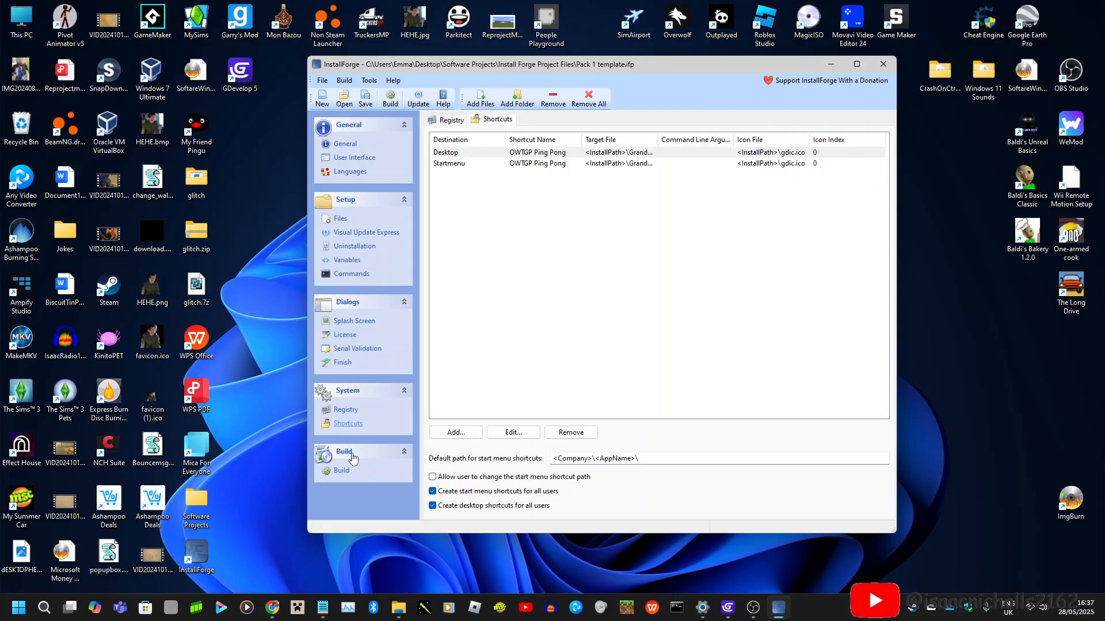
{"action": "left_click", "coordinate": [342, 472]}
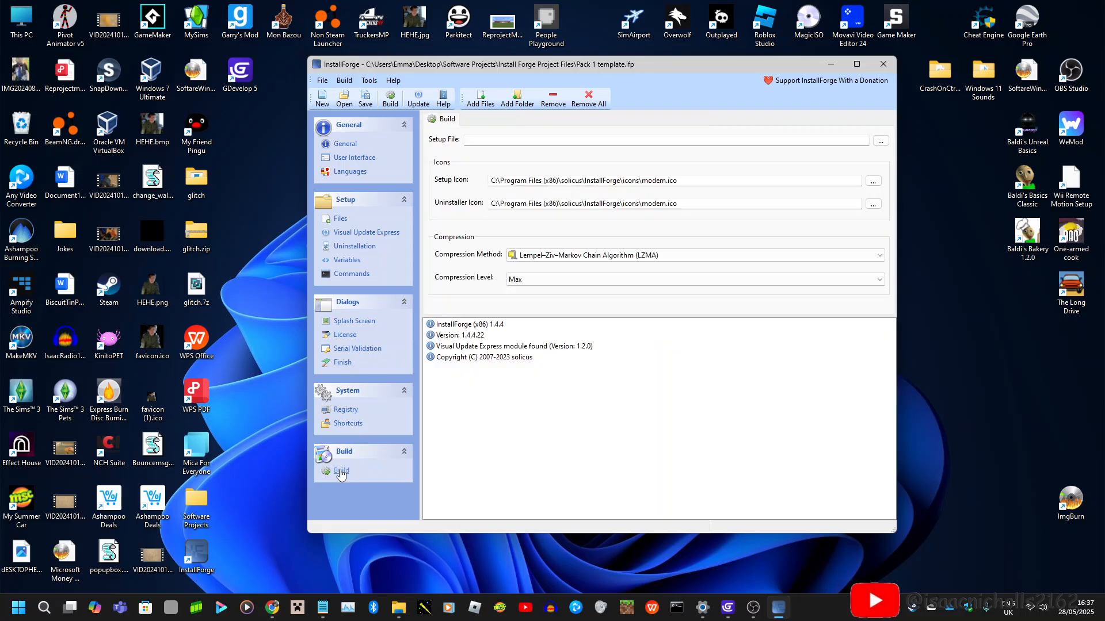
{"action": "left_click", "coordinate": [522, 141]}
{"action": "left_click", "coordinate": [880, 141]}
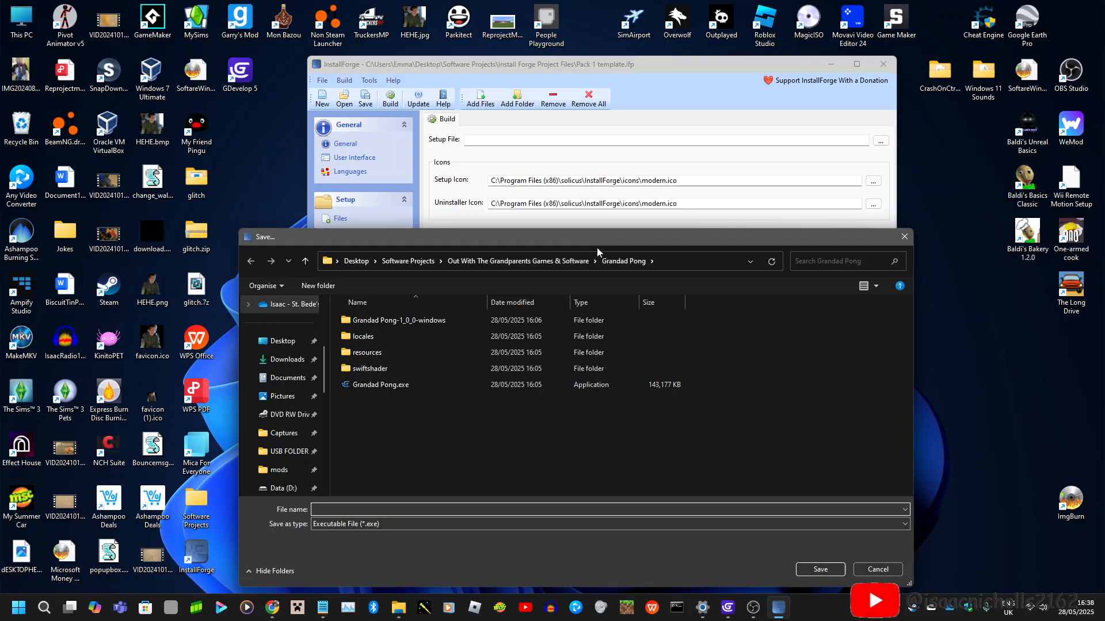
{"action": "left_click", "coordinate": [409, 261]}
{"action": "left_click", "coordinate": [358, 261]}
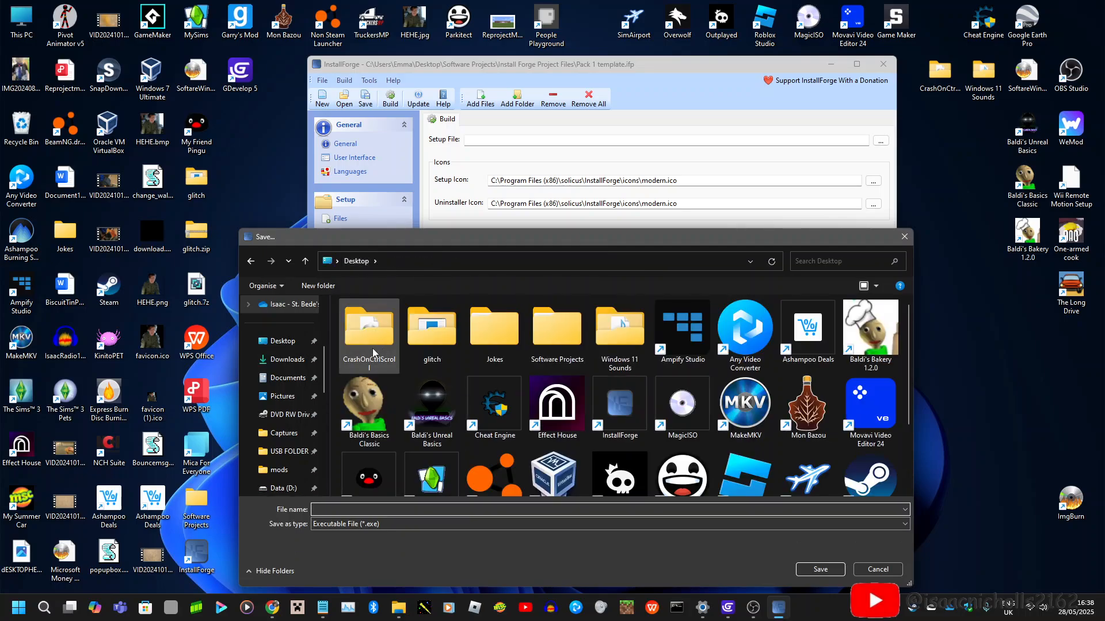
{"action": "double_click", "coordinate": [571, 334]}
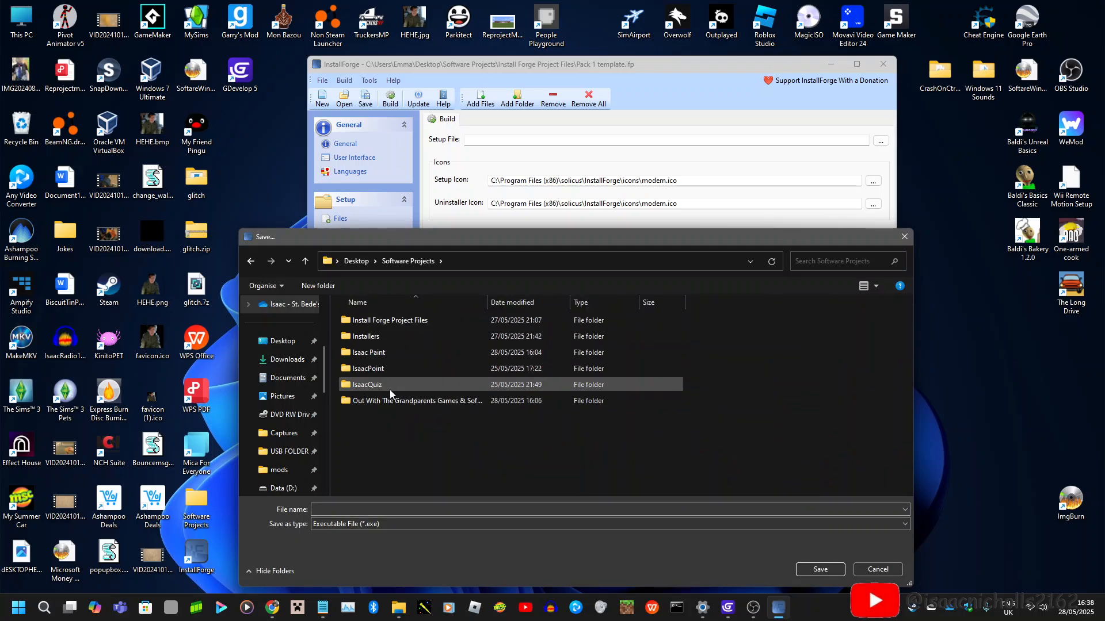
{"action": "double_click", "coordinate": [386, 336]}
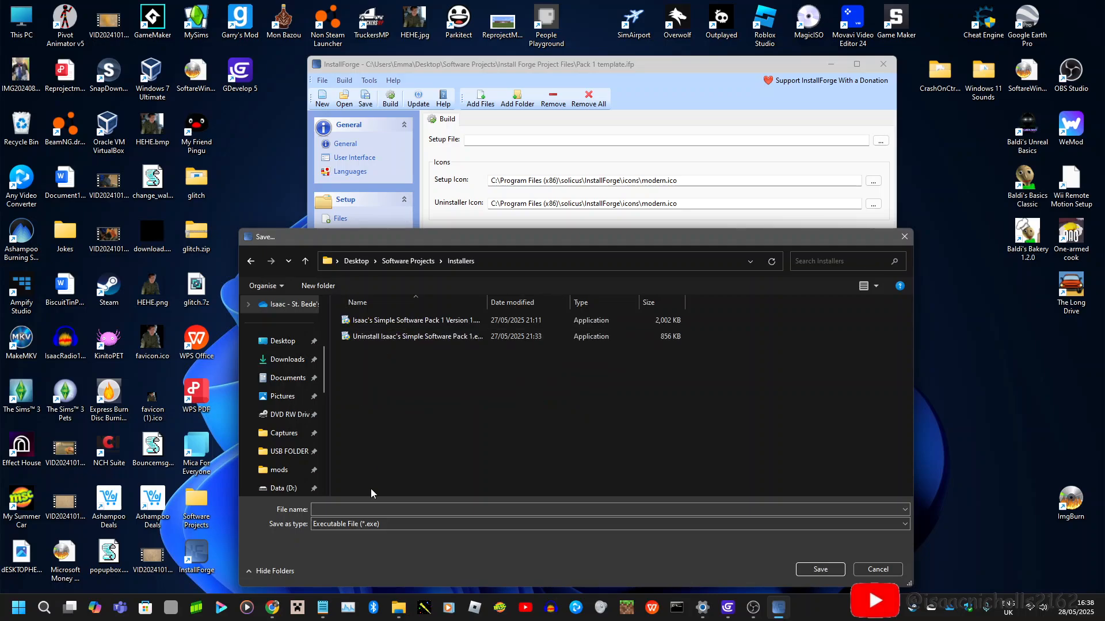
Name the setup file OWTGP Ping Pong Installer and save it as the build output.
{"action": "left_click", "coordinate": [374, 509]}
{"action": "type", "text": "Out With"}
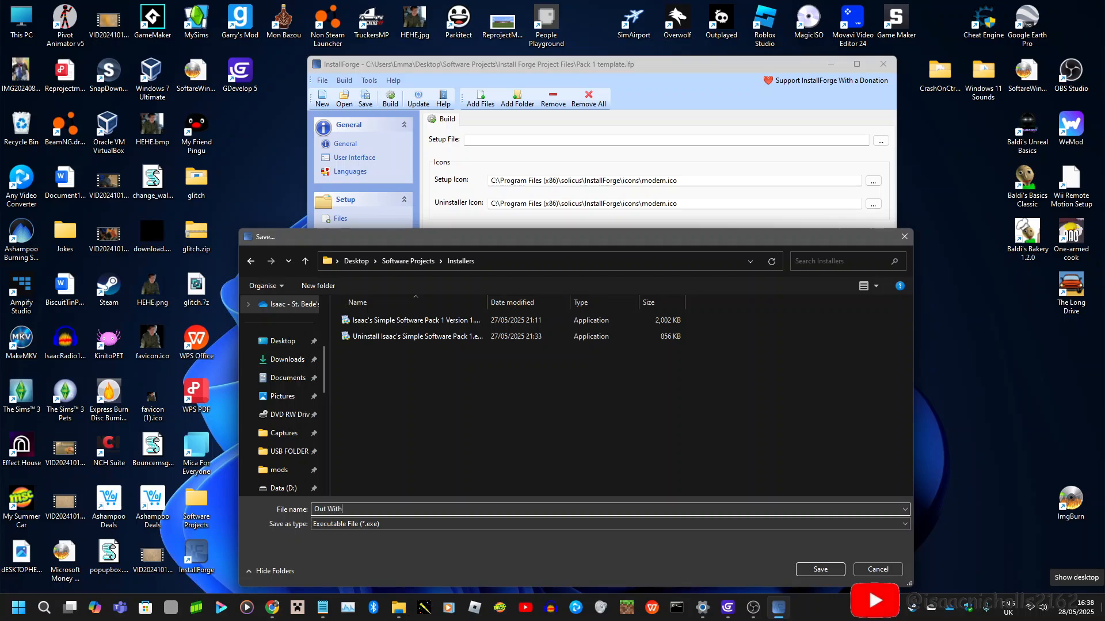
{"action": "type", "text": " The "}
{"action": "type", "text": "T"}
{"action": "type", "text": "GP Ping Pong Installer"}
{"action": "left_click", "coordinate": [819, 570]}
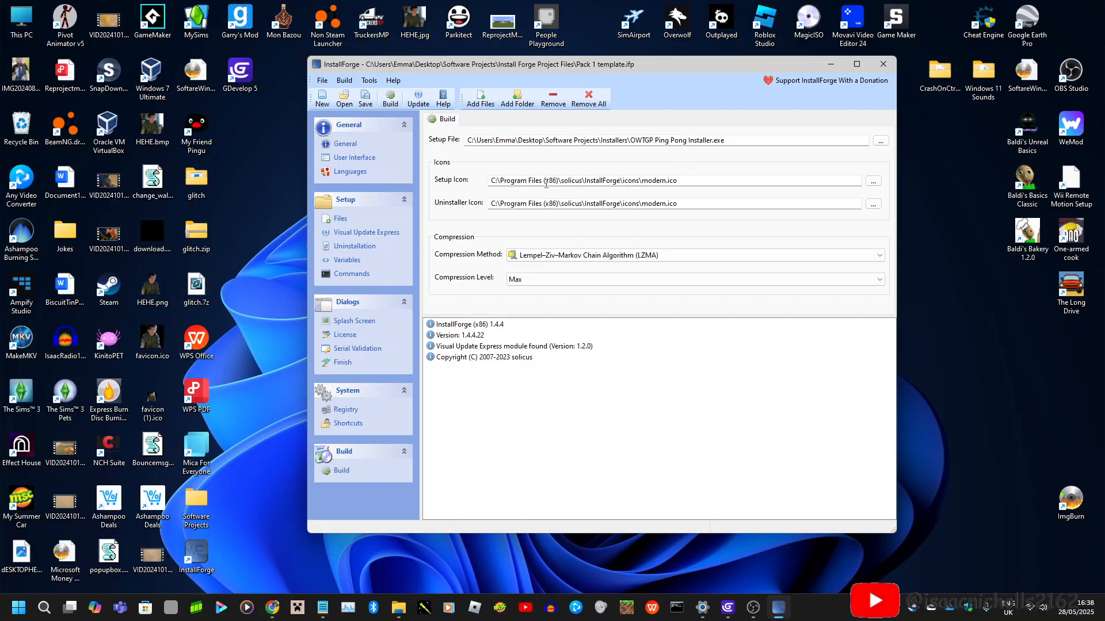
{"action": "left_click", "coordinate": [872, 182]}
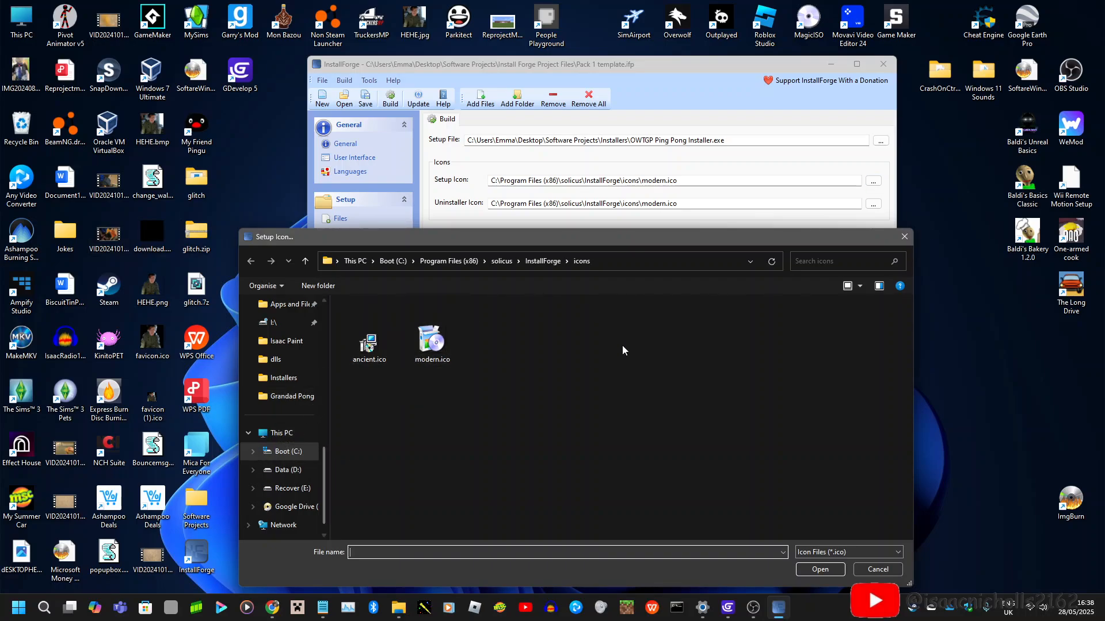
{"action": "left_click", "coordinate": [903, 237]}
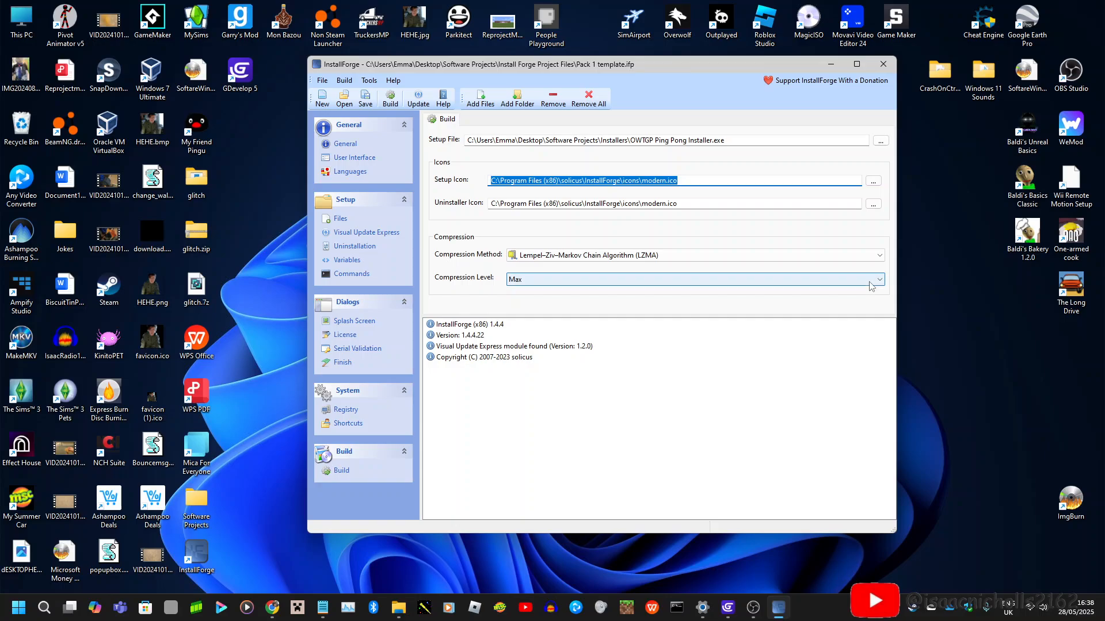
{"action": "left_click", "coordinate": [873, 181]}
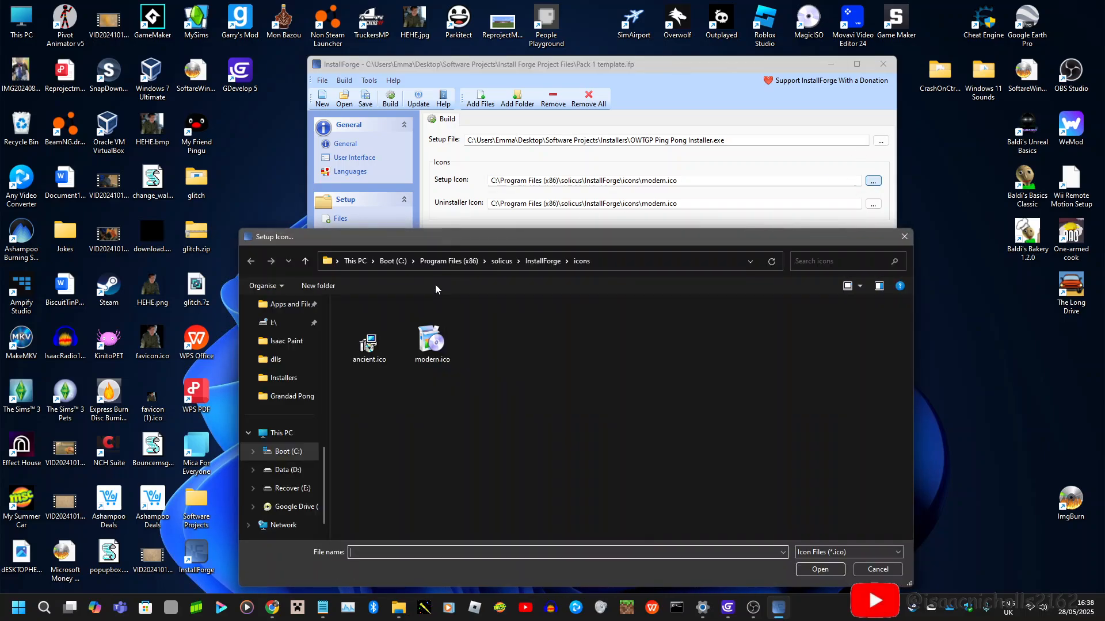
{"action": "left_click", "coordinate": [311, 378]}
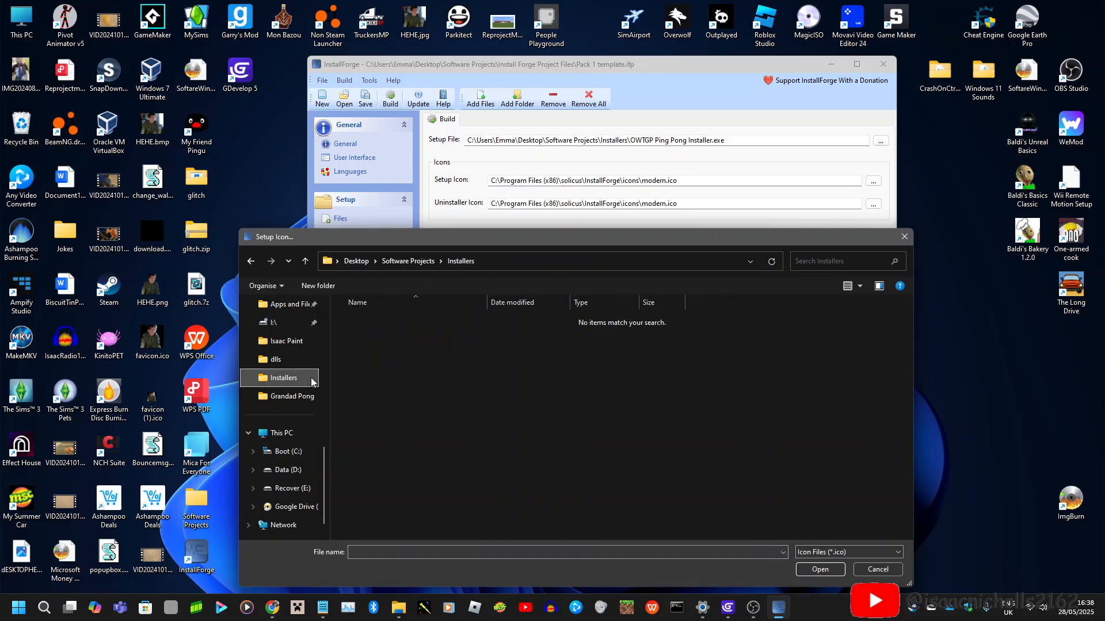
{"action": "left_click", "coordinate": [301, 339]}
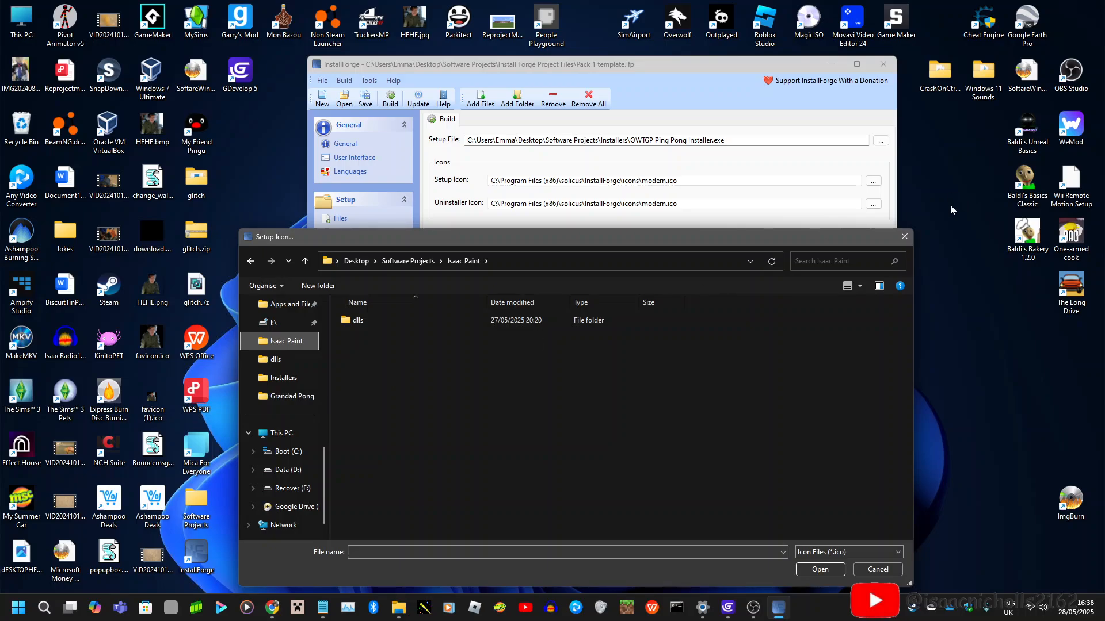
{"action": "left_click", "coordinate": [904, 237]}
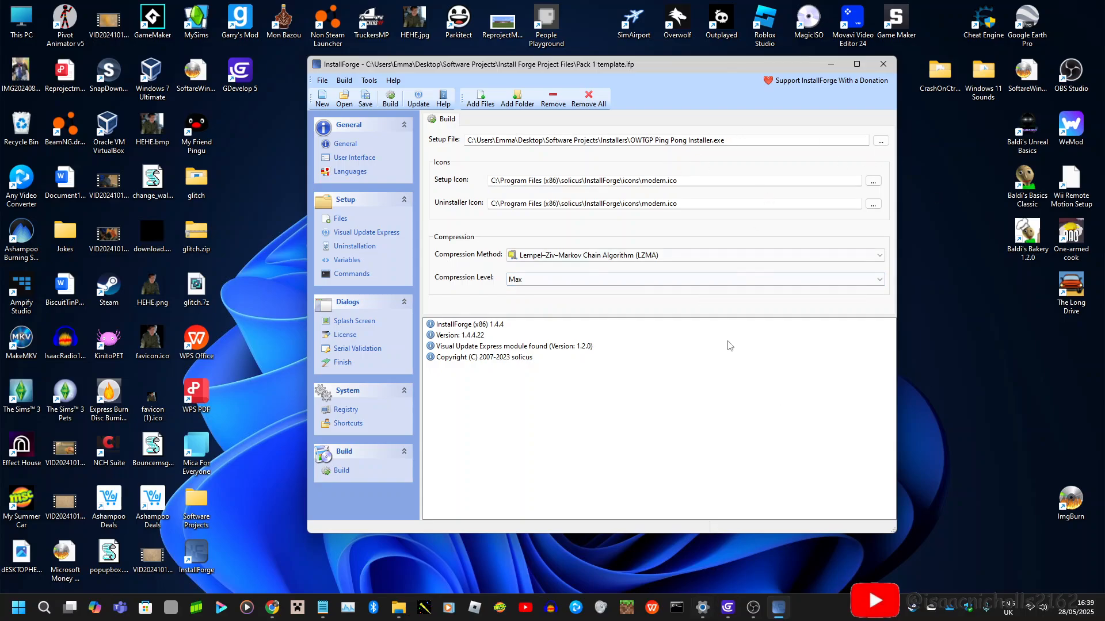
Build the setup package with the current project settings.
{"action": "left_click", "coordinate": [390, 101]}
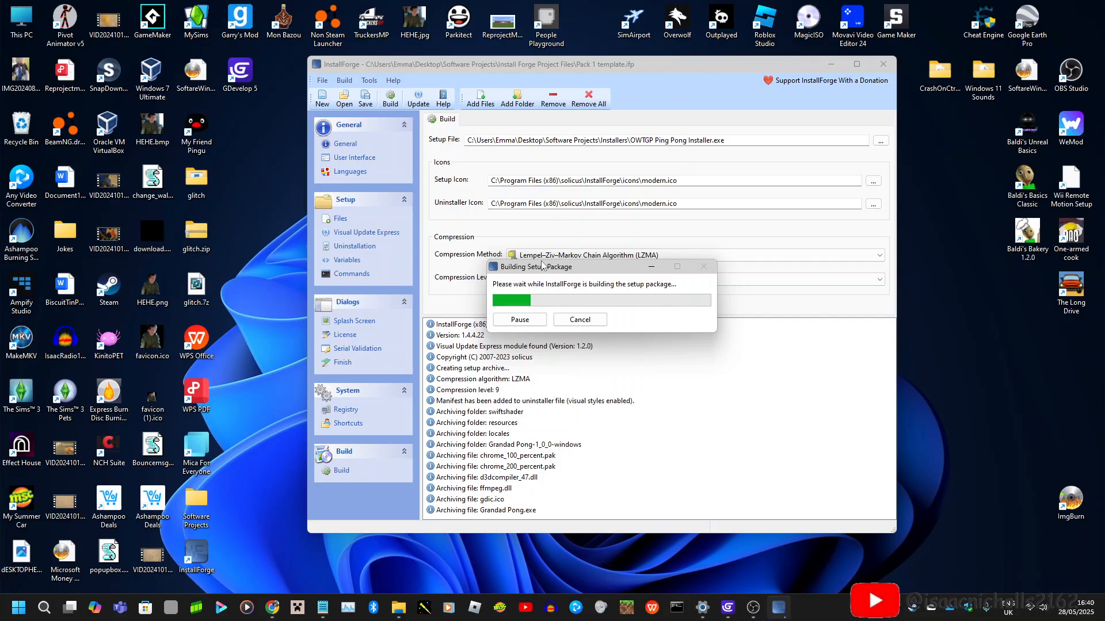
{"action": "left_click_drag", "start_coordinate": [541, 267], "coordinate": [658, 196]}
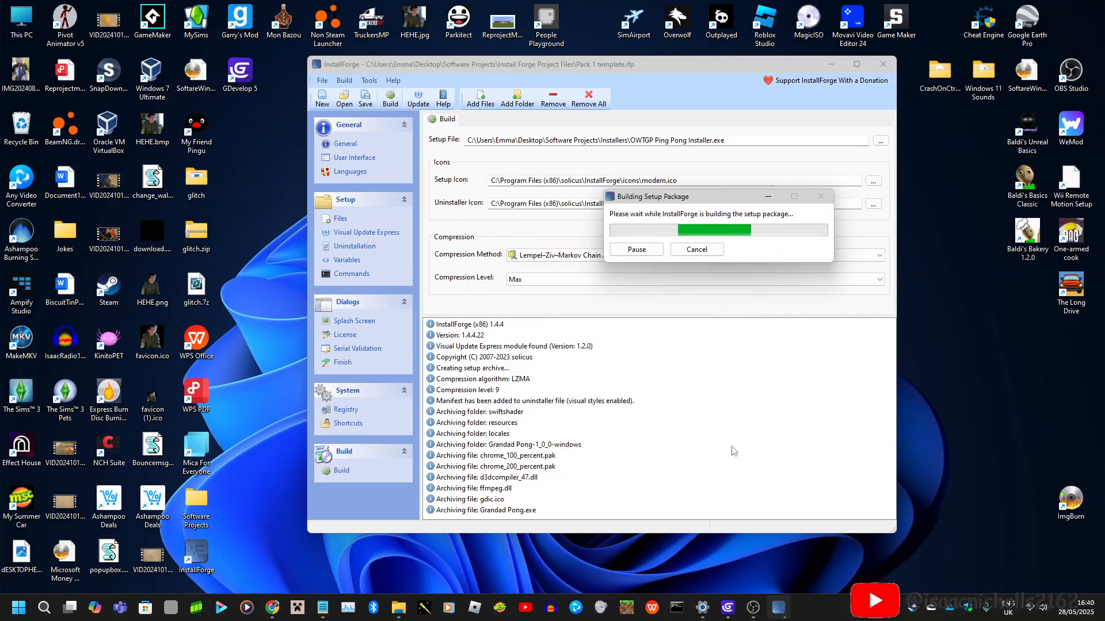
{"action": "mouse_move", "coordinate": [753, 615]}
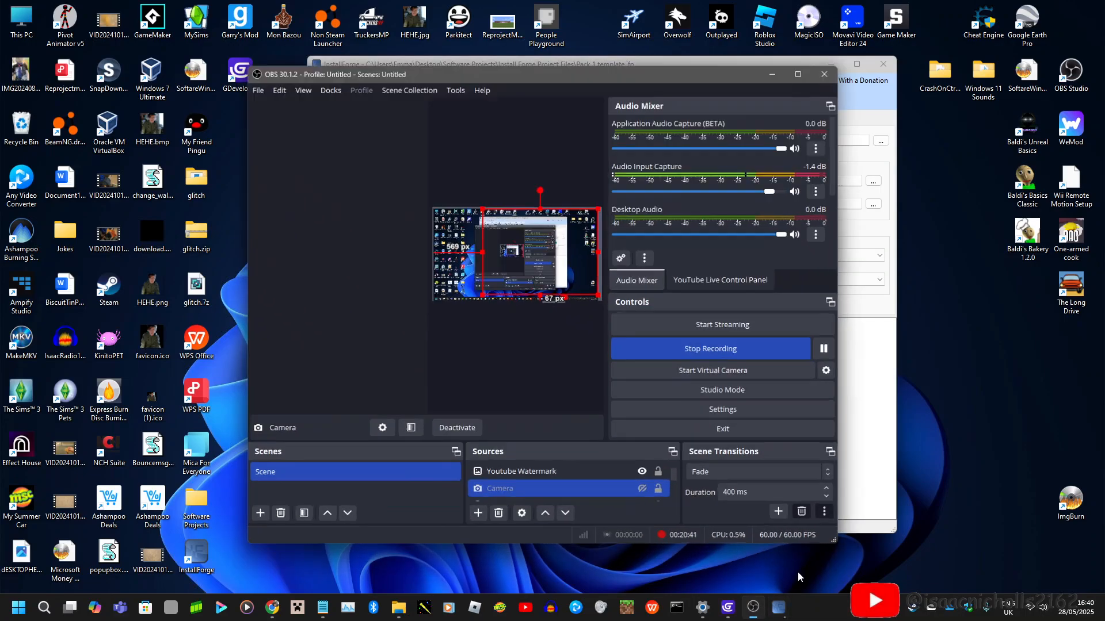
{"action": "left_click", "coordinate": [783, 567]}
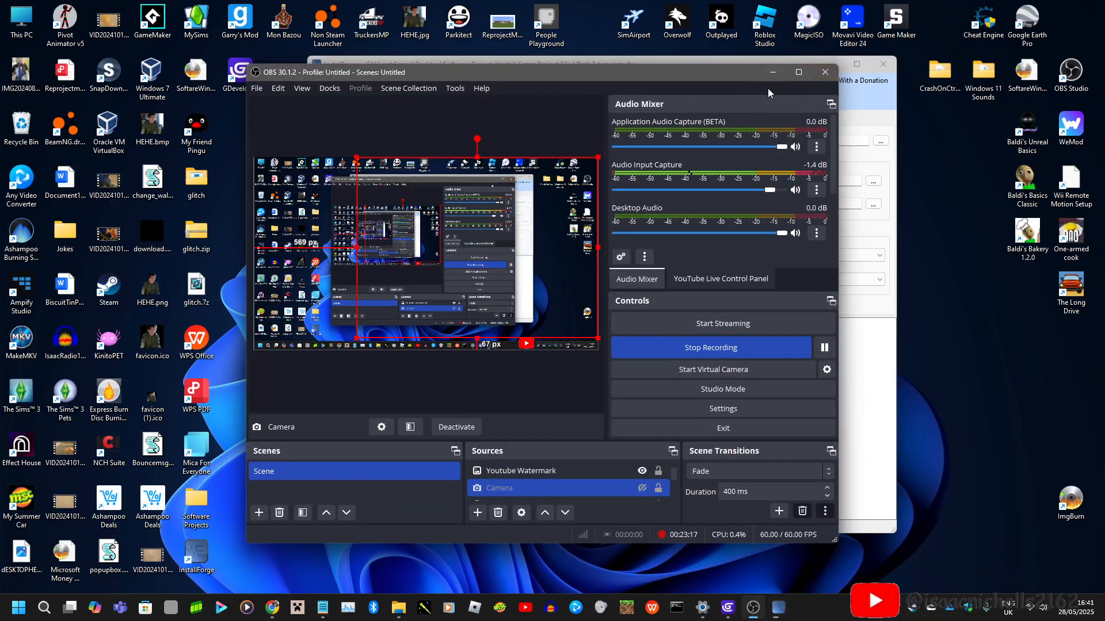
{"action": "left_click", "coordinate": [767, 74]}
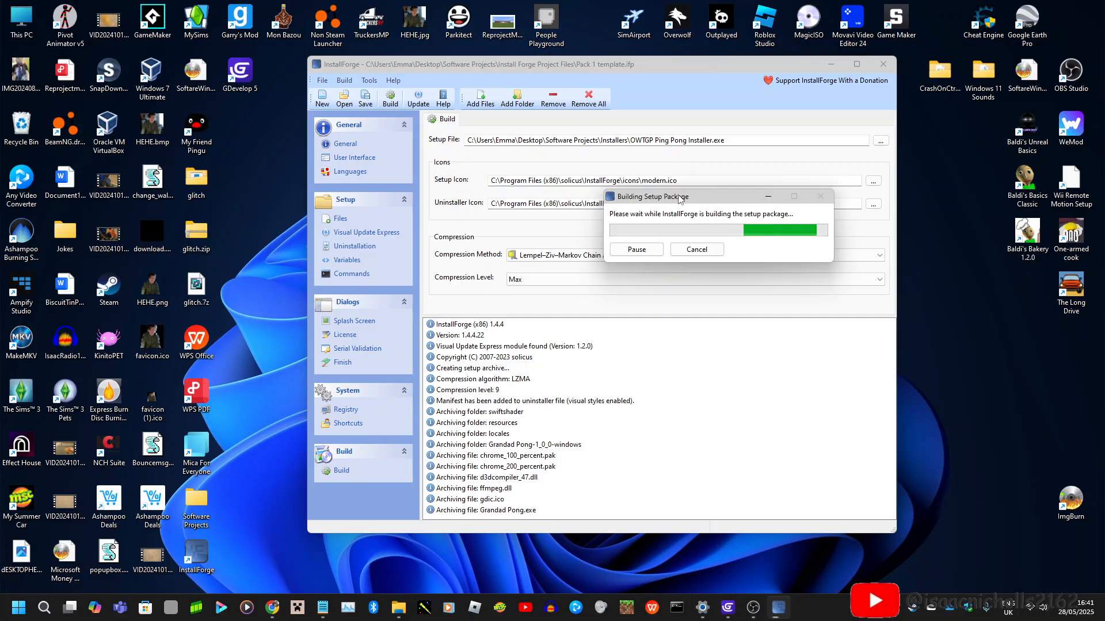
{"action": "left_click_drag", "start_coordinate": [682, 200], "coordinate": [761, 252]}
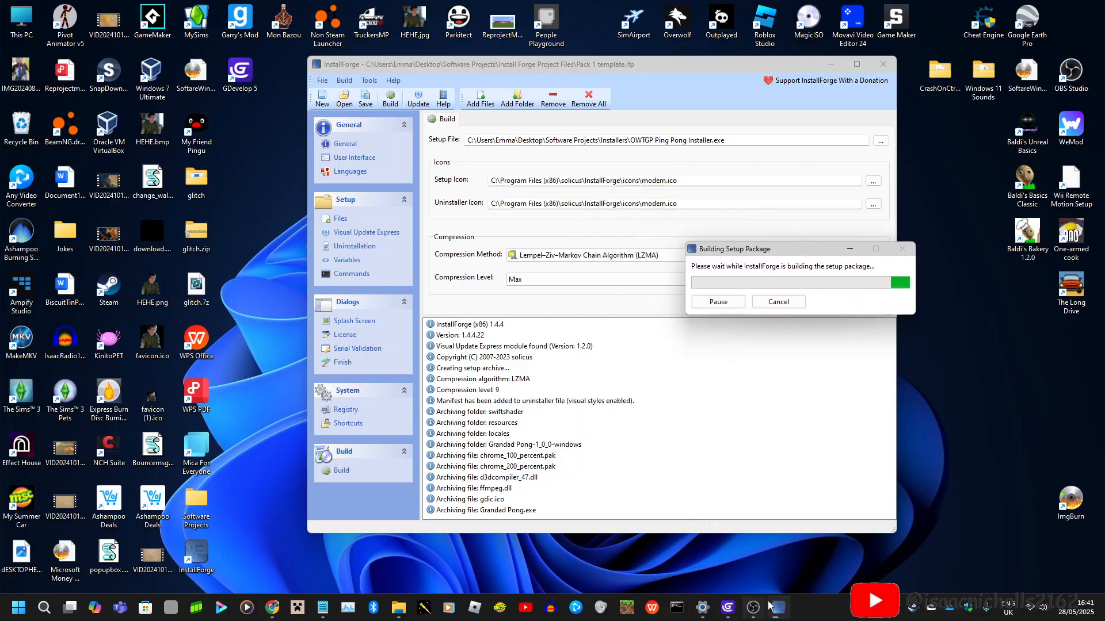
{"action": "mouse_move", "coordinate": [781, 615]}
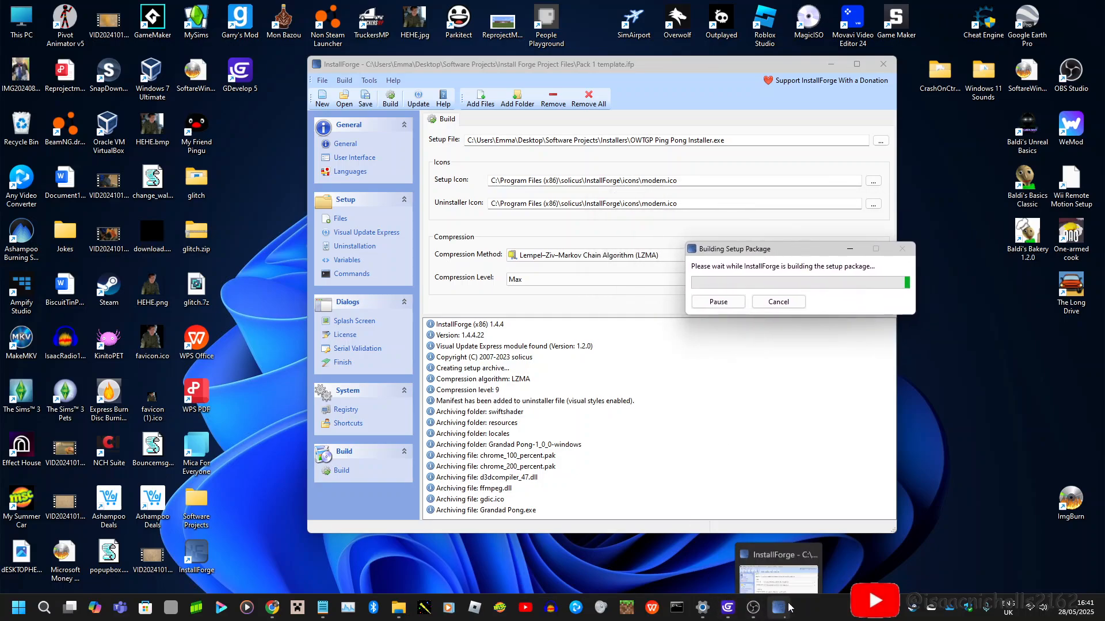
{"action": "left_click", "coordinate": [753, 608]}
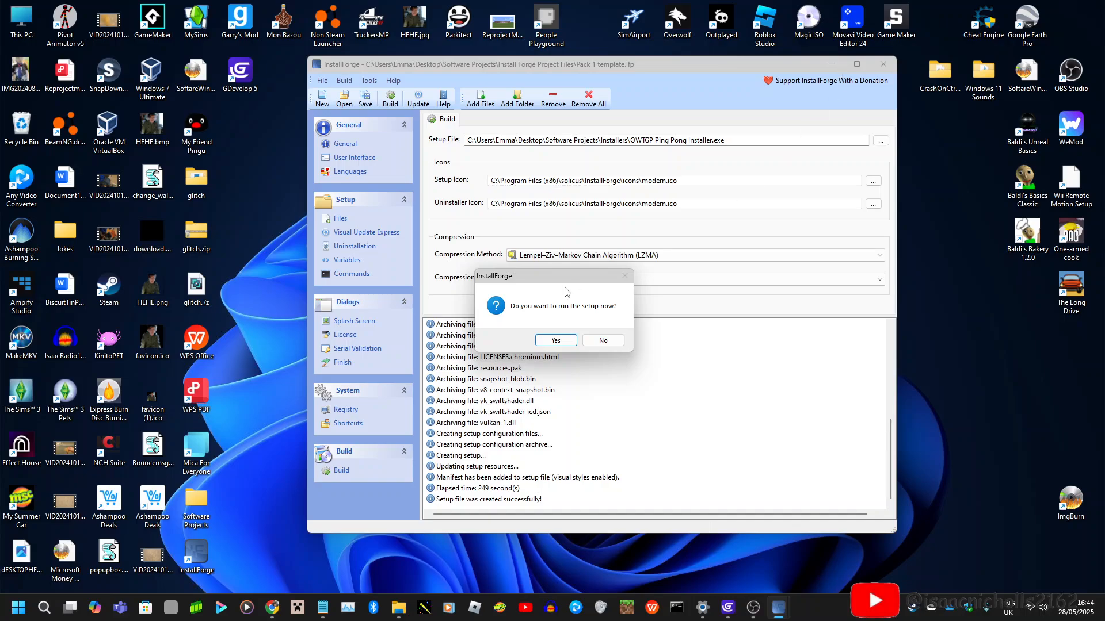
Decline running the setup and locate OWTGP Ping Pong Installer.exe in the Installers folder inside Software Projects in File Explorer.
{"action": "left_click_drag", "start_coordinate": [580, 277], "coordinate": [583, 122]}
{"action": "left_click", "coordinate": [605, 185]}
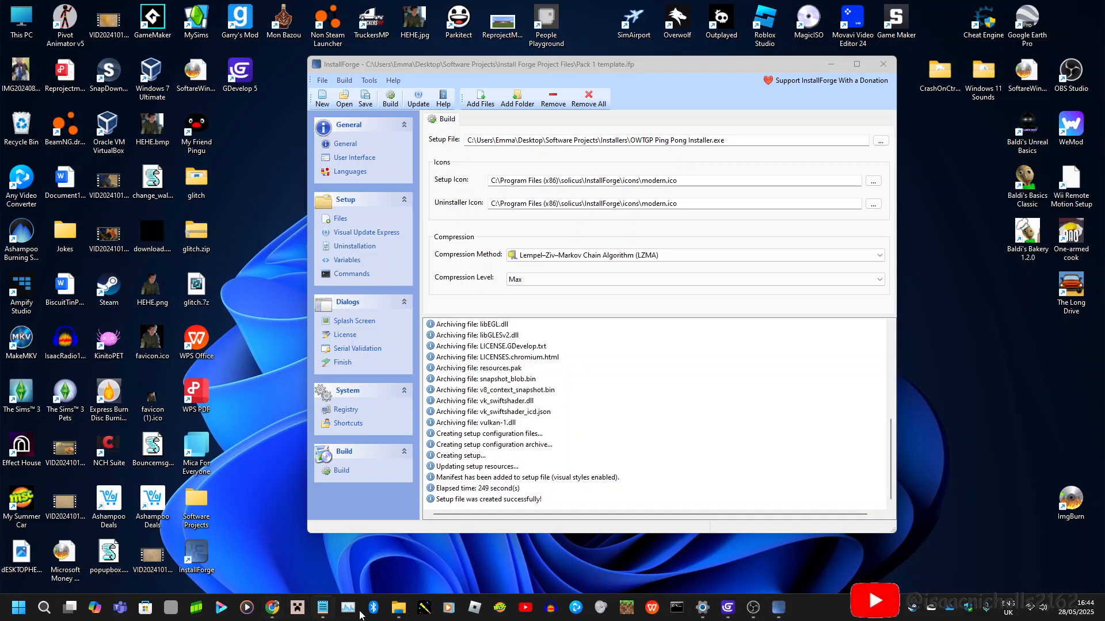
{"action": "mouse_move", "coordinate": [395, 612]}
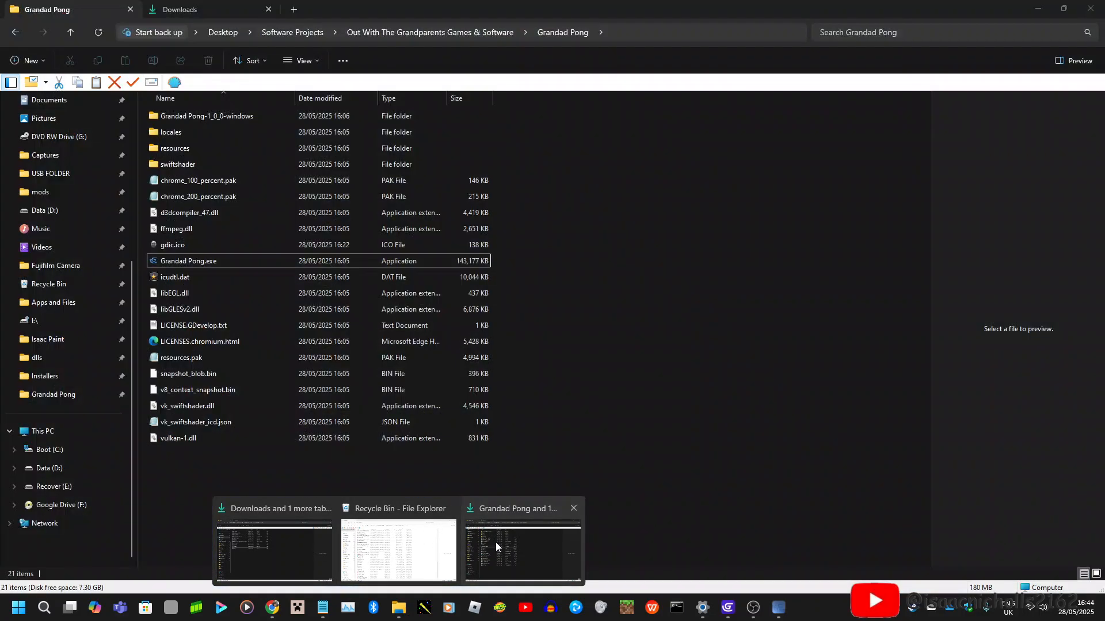
{"action": "left_click", "coordinate": [496, 542]}
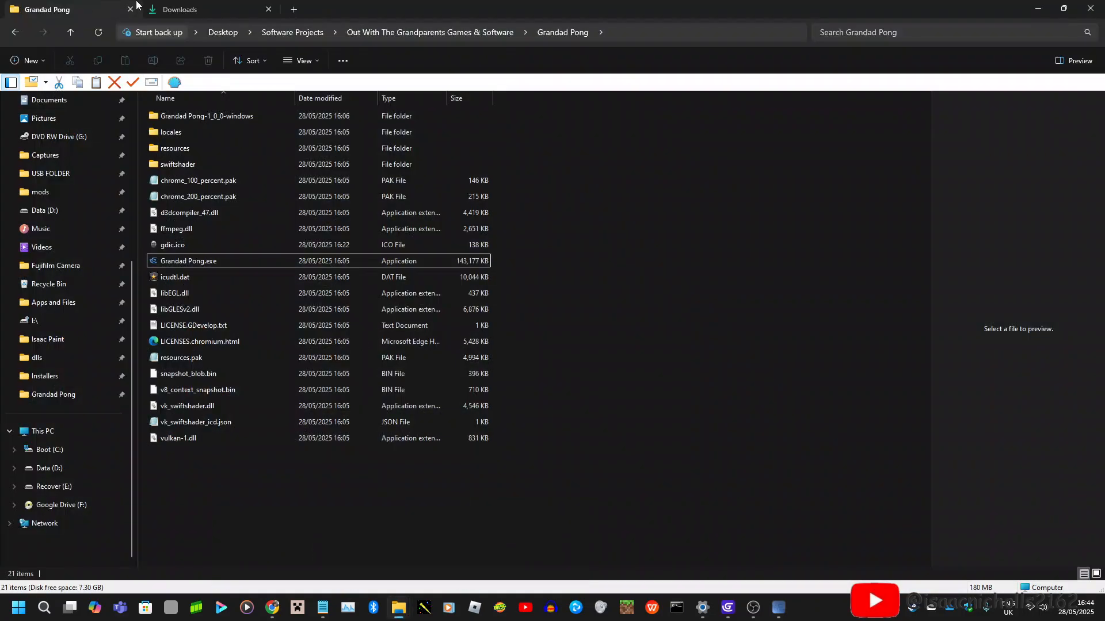
{"action": "left_click", "coordinate": [437, 33]}
{"action": "left_click", "coordinate": [286, 33]}
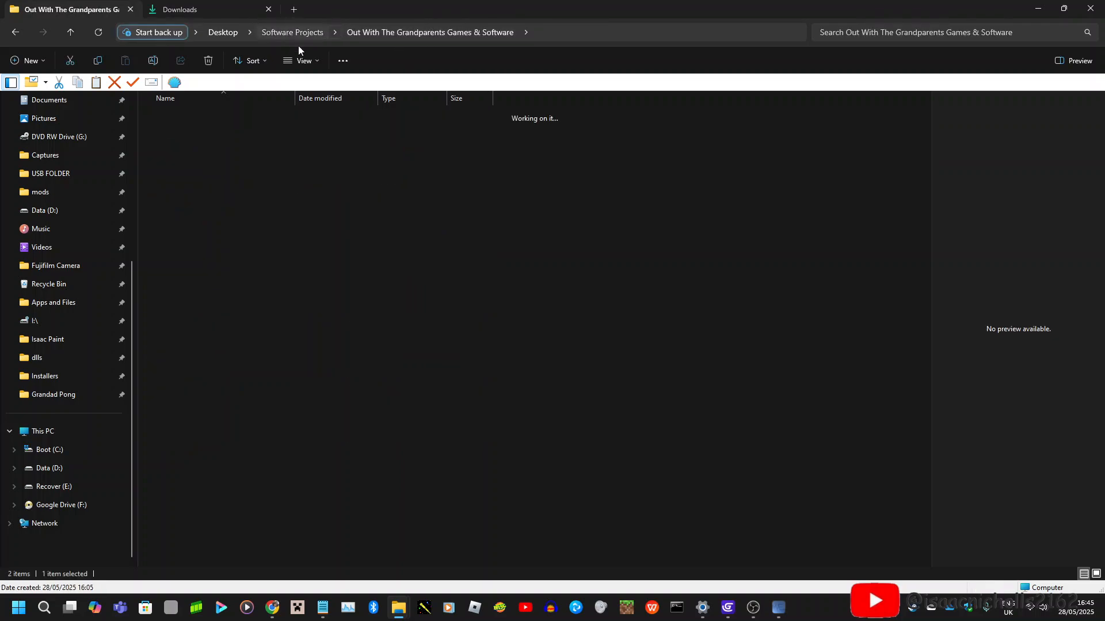
{"action": "double_click", "coordinate": [196, 131]}
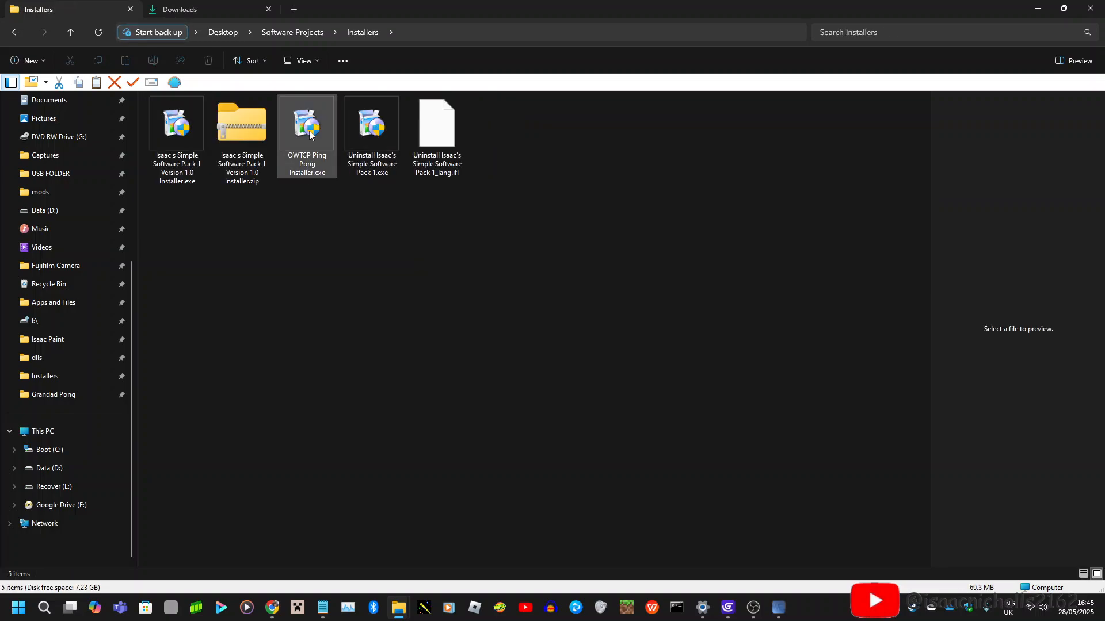
{"action": "left_click", "coordinate": [320, 151]}
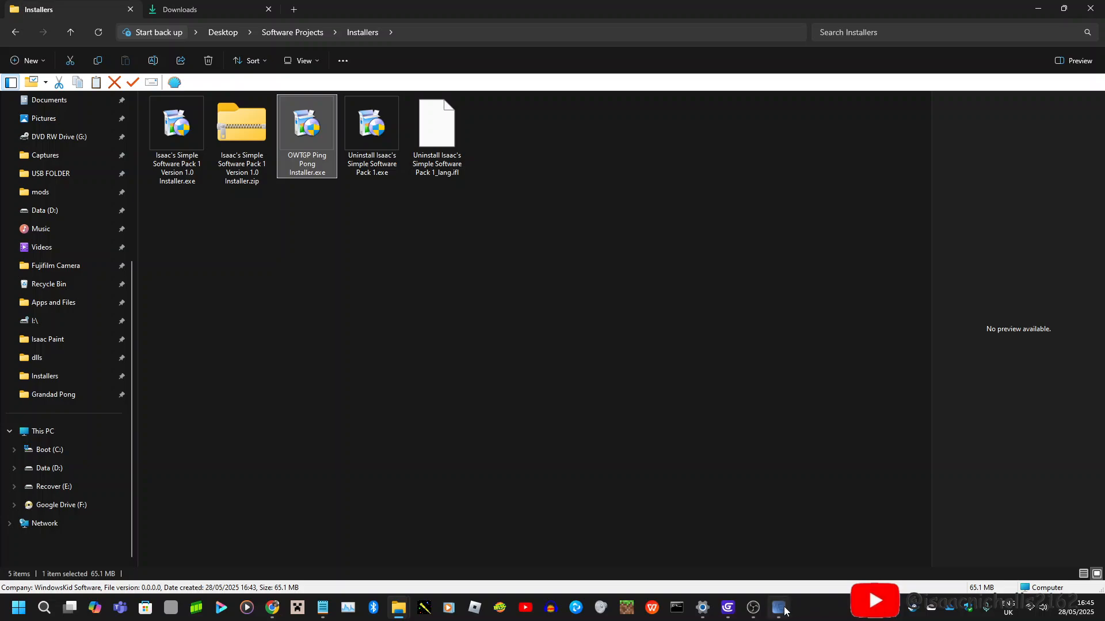
{"action": "mouse_move", "coordinate": [784, 609]}
{"action": "key", "text": "Delete"}
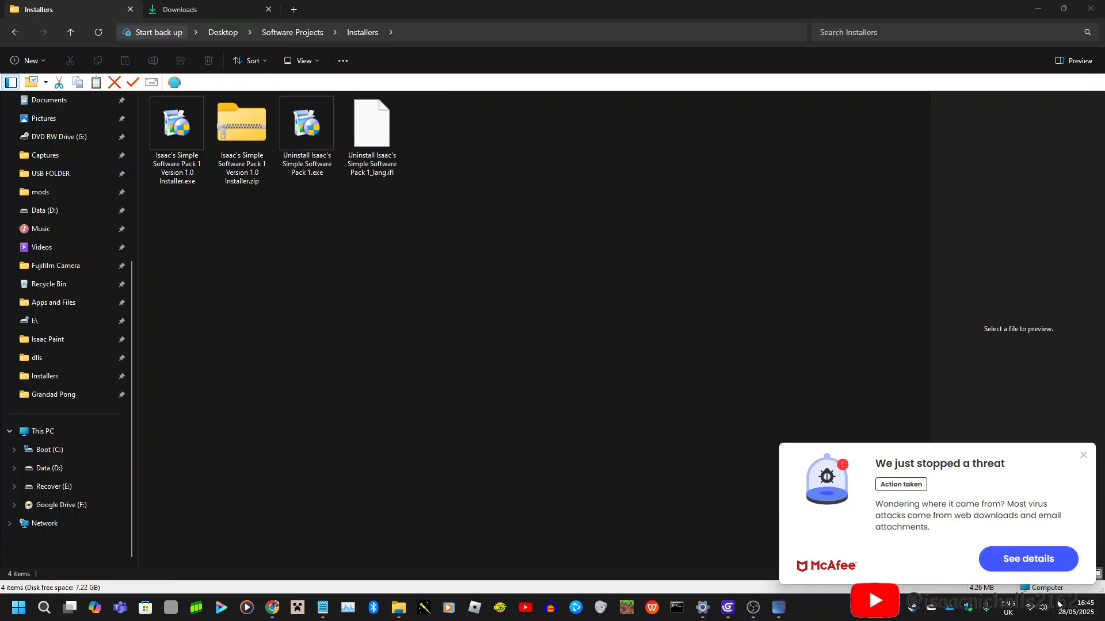
Open the threat details in McAfee and restore OWTGP Ping Pong Installer.exe from the quarantined items.
{"action": "left_click", "coordinate": [1031, 562]}
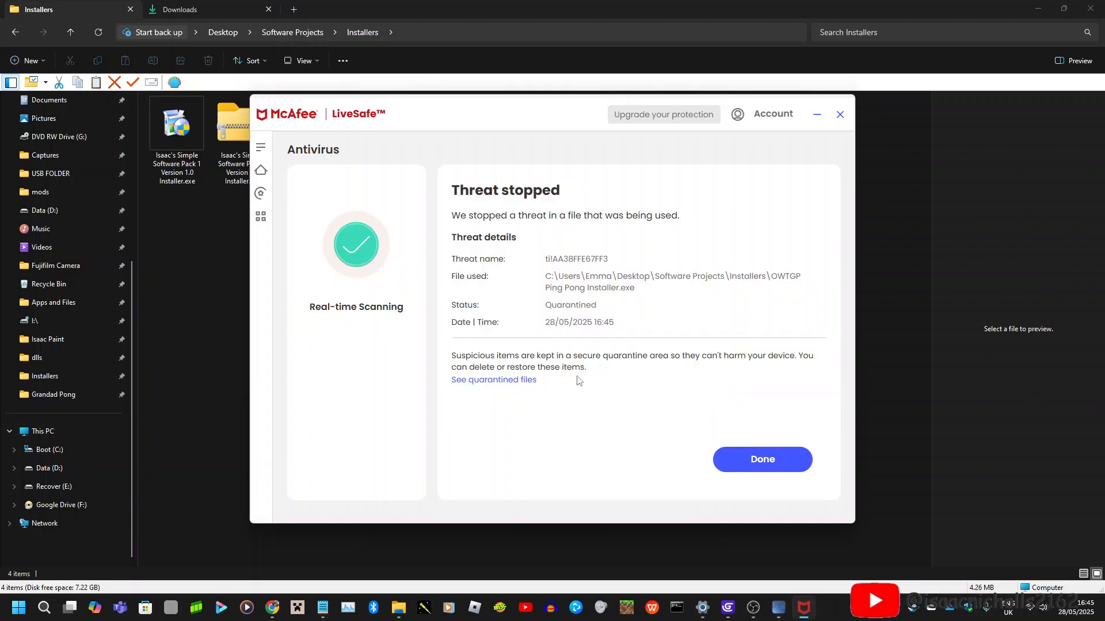
{"action": "left_click", "coordinate": [496, 380]}
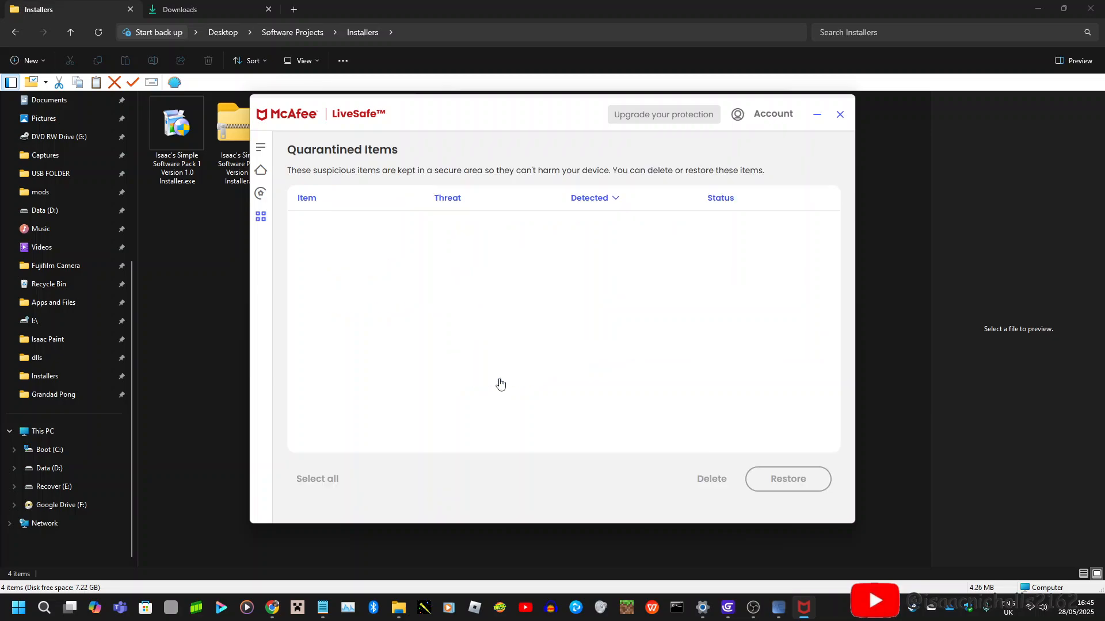
{"action": "scroll", "coordinate": [401, 317], "scroll_direction": "down", "scroll_amount": 10}
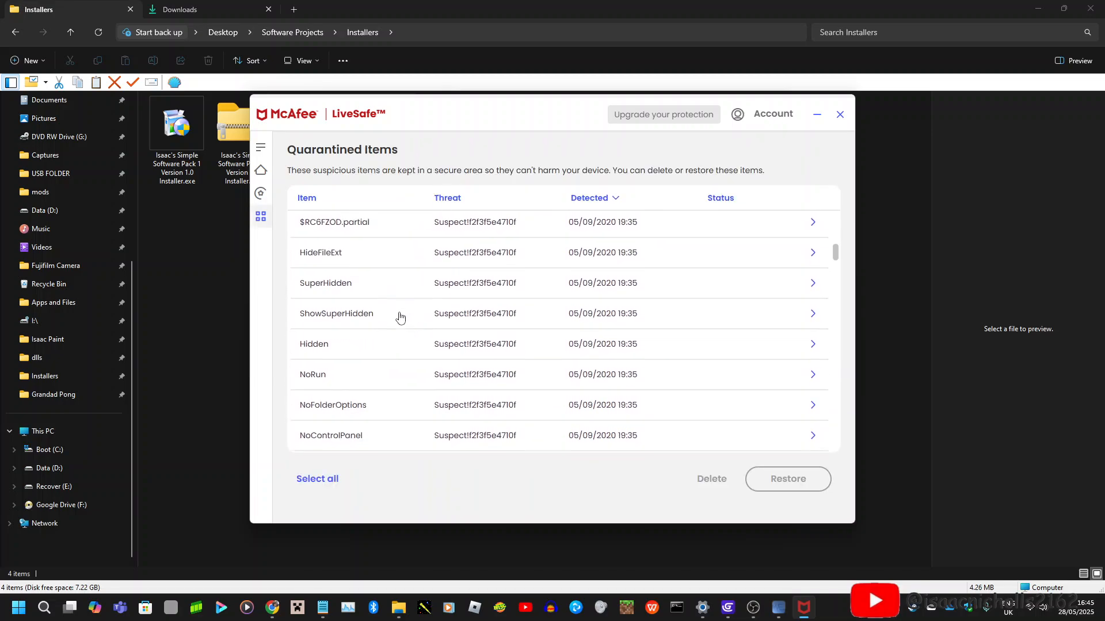
{"action": "scroll", "coordinate": [401, 317], "scroll_direction": "down", "scroll_amount": 8}
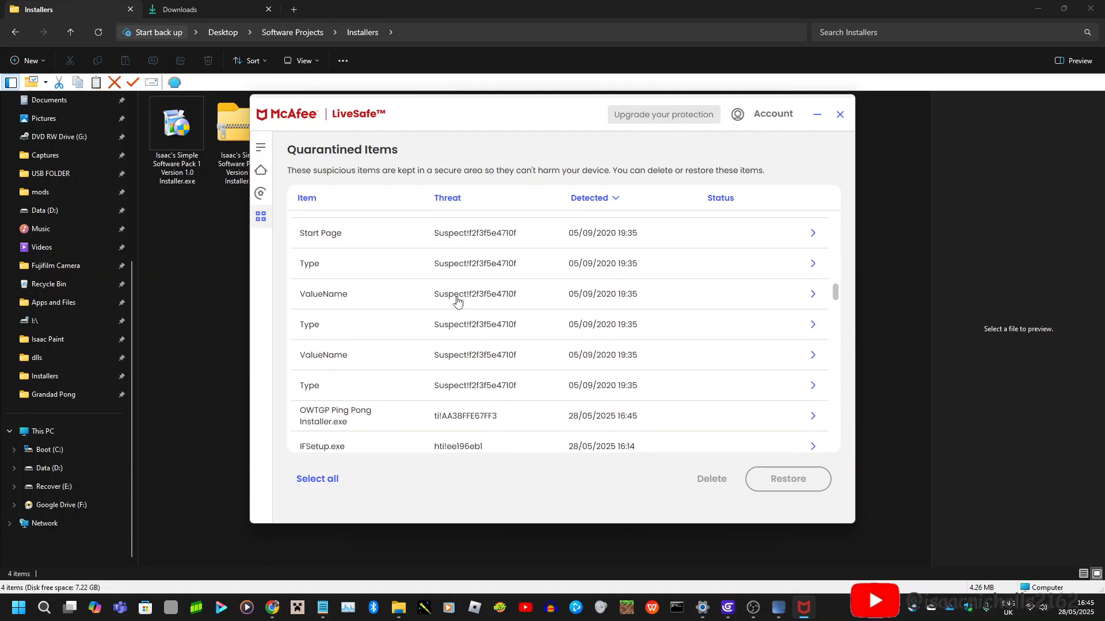
{"action": "left_click", "coordinate": [370, 358]}
{"action": "left_click", "coordinate": [792, 481]}
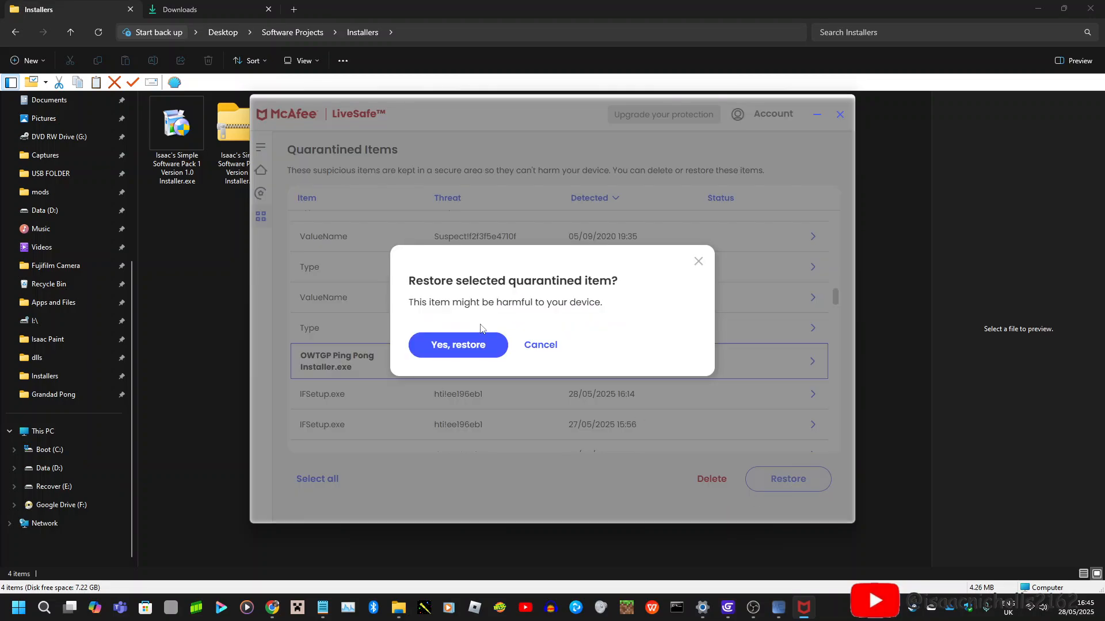
{"action": "left_click", "coordinate": [458, 344]}
Open the Real-Time Scanning settings for the device in McAfee's My Protection section.
{"action": "left_click", "coordinate": [261, 147]}
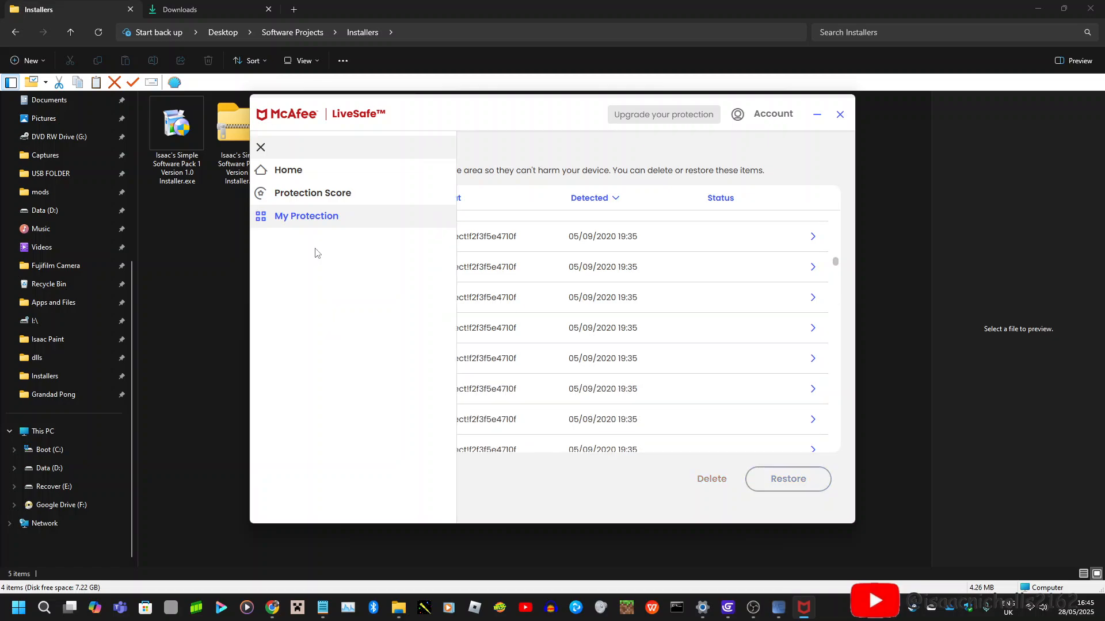
{"action": "left_click", "coordinate": [308, 218]}
{"action": "scroll", "coordinate": [432, 330], "scroll_direction": "down", "scroll_amount": 5}
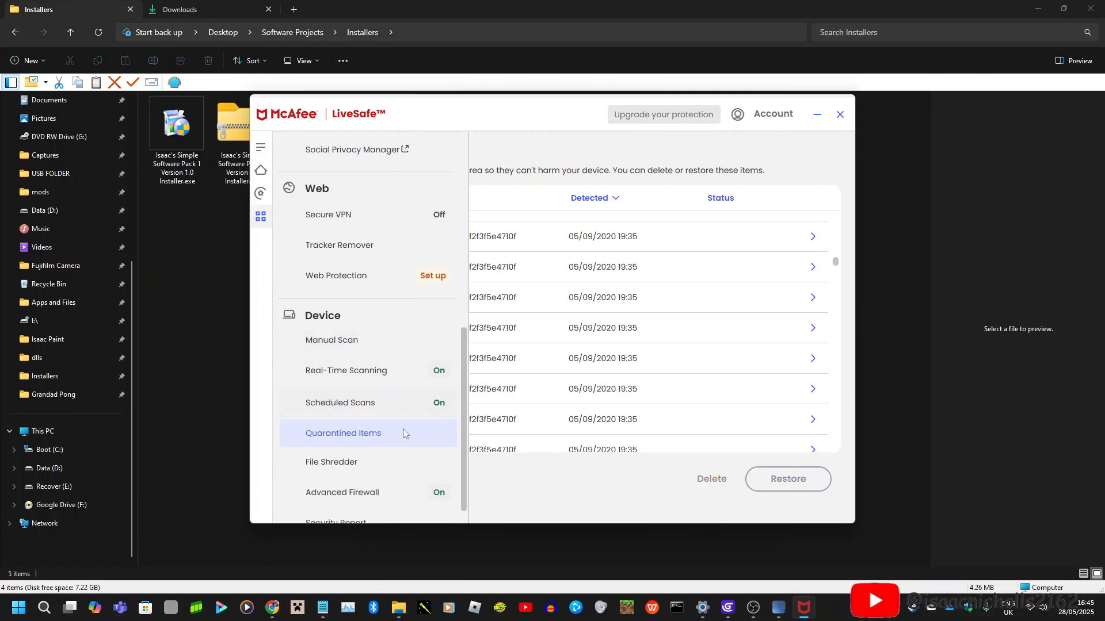
{"action": "left_click", "coordinate": [439, 365]}
{"action": "left_click", "coordinate": [260, 147]}
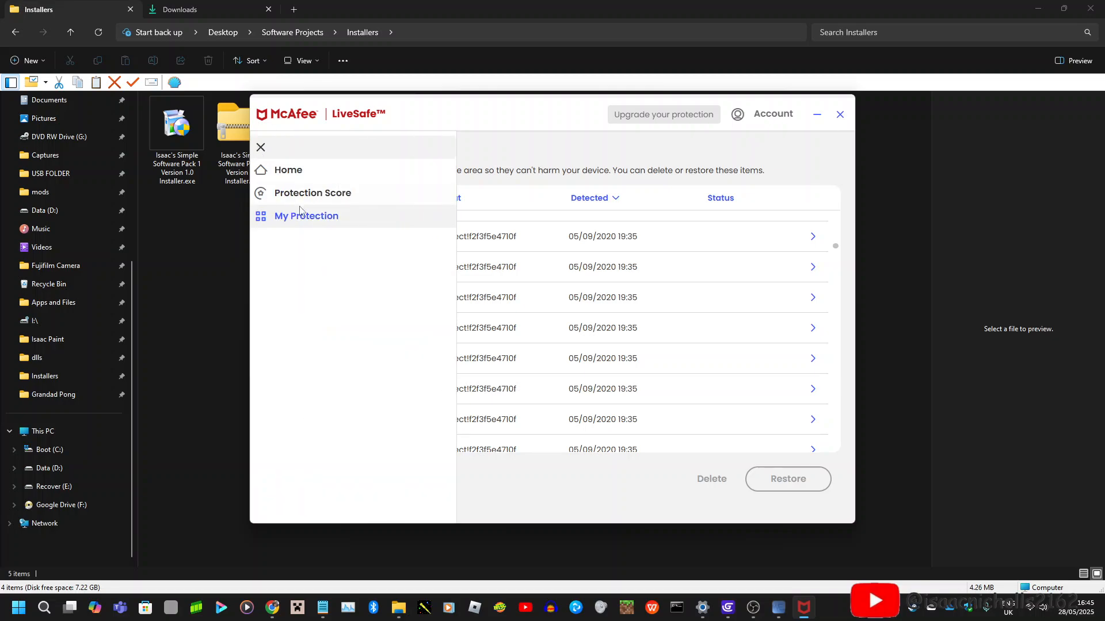
{"action": "left_click", "coordinate": [305, 222]}
{"action": "scroll", "coordinate": [412, 383], "scroll_direction": "down", "scroll_amount": 6}
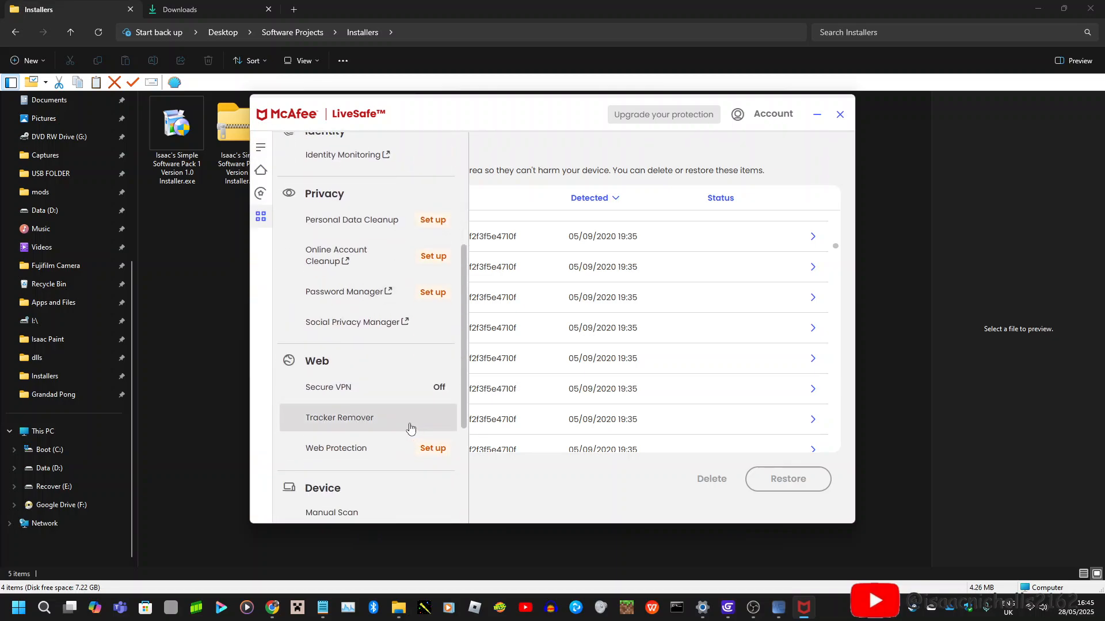
{"action": "left_click", "coordinate": [382, 345]}
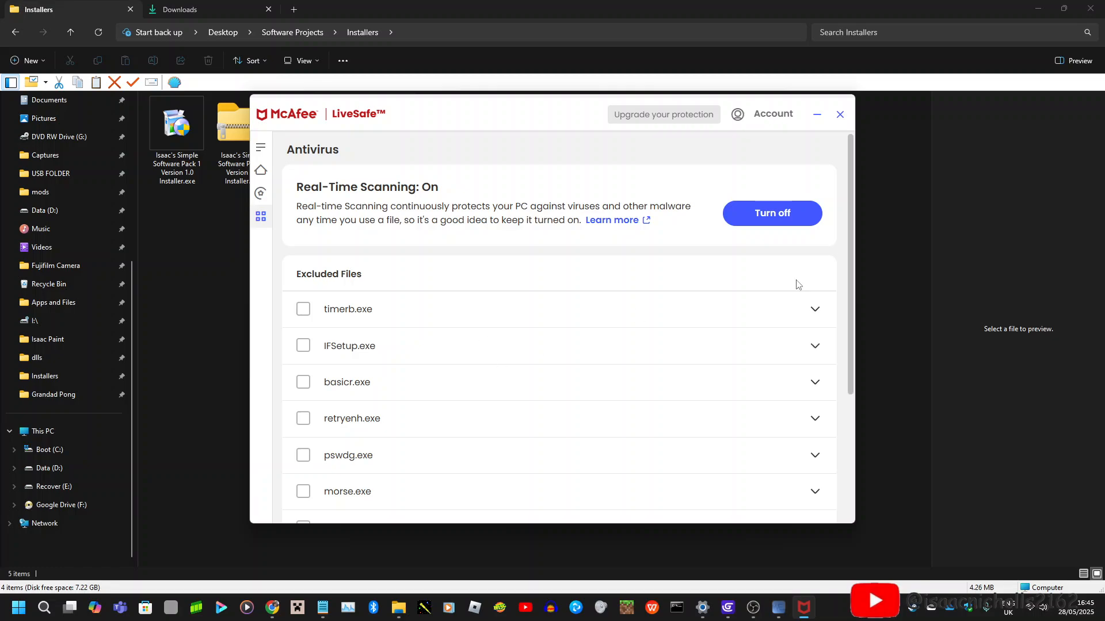
Add OWTGP Ping Pong Installer.exe from the Installers folder to the excluded files and close McAfee.
{"action": "scroll", "coordinate": [828, 374], "scroll_direction": "down", "scroll_amount": 3}
{"action": "left_click", "coordinate": [821, 499]}
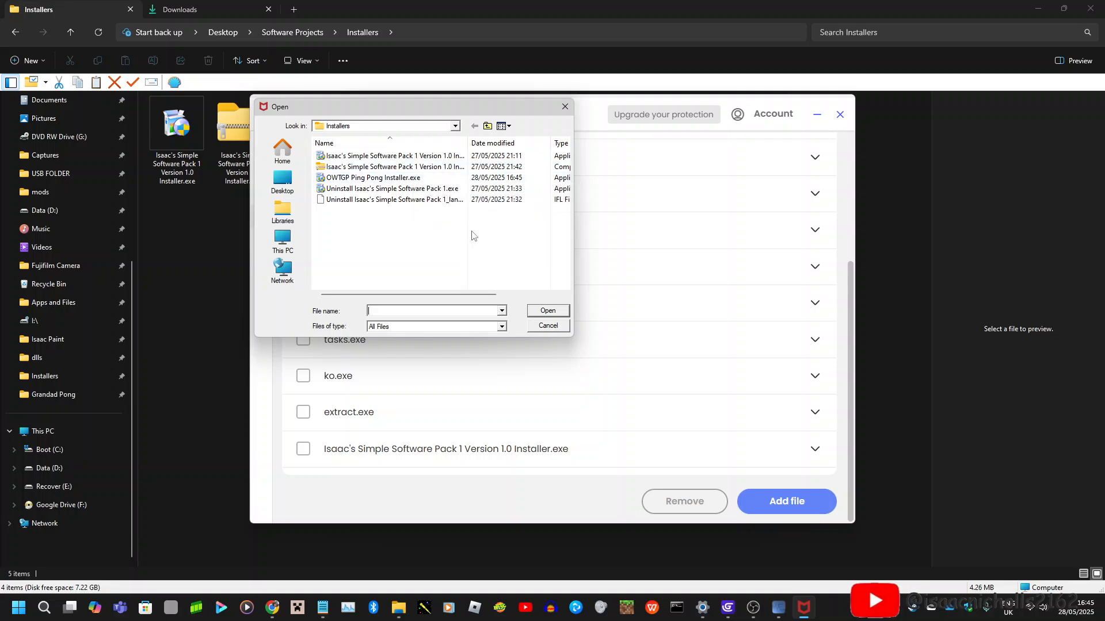
{"action": "left_click", "coordinate": [424, 178]}
{"action": "left_click", "coordinate": [548, 311]}
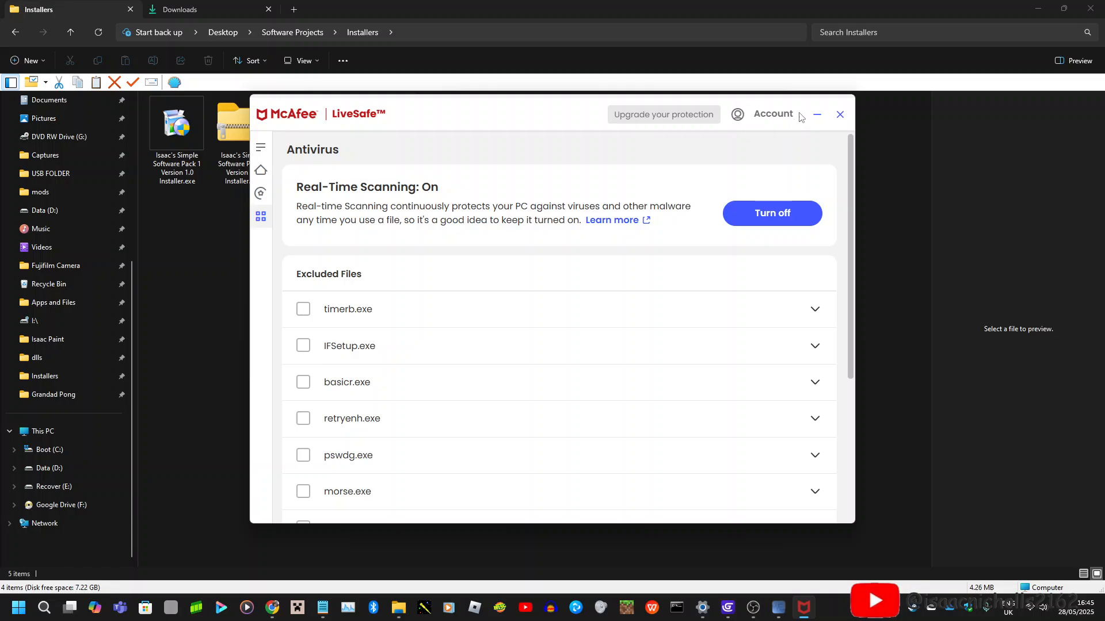
{"action": "left_click", "coordinate": [840, 113]}
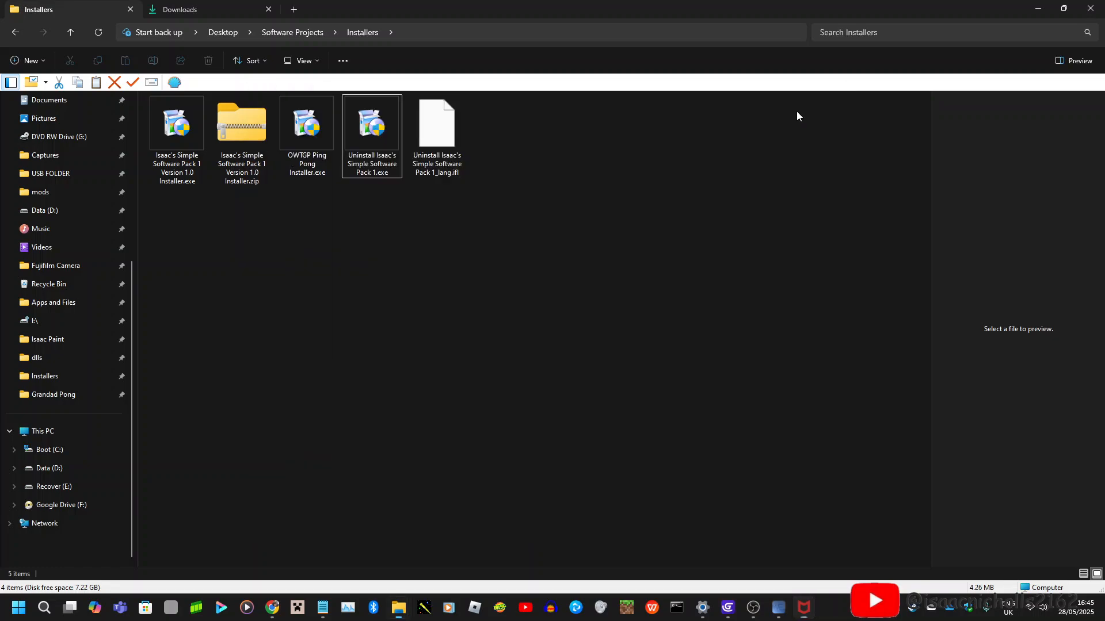
Run OWTGP Ping Pong Installer.exe from the Installers folder and choose English as the installation language.
{"action": "double_click", "coordinate": [329, 175]}
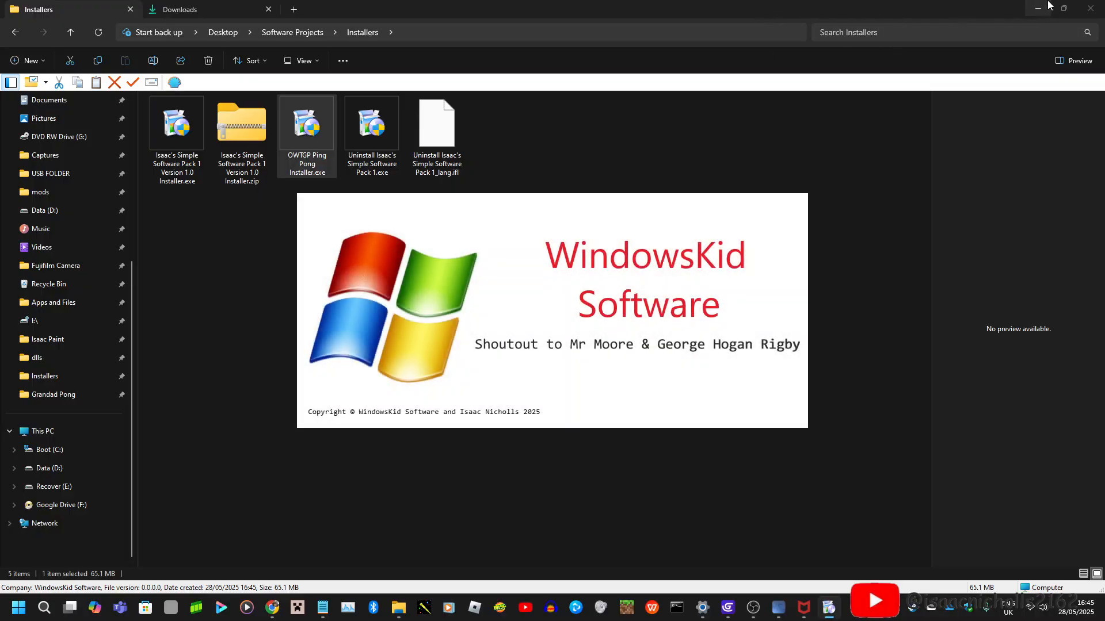
{"action": "left_click", "coordinate": [1037, 9]}
{"action": "left_click", "coordinate": [829, 67]}
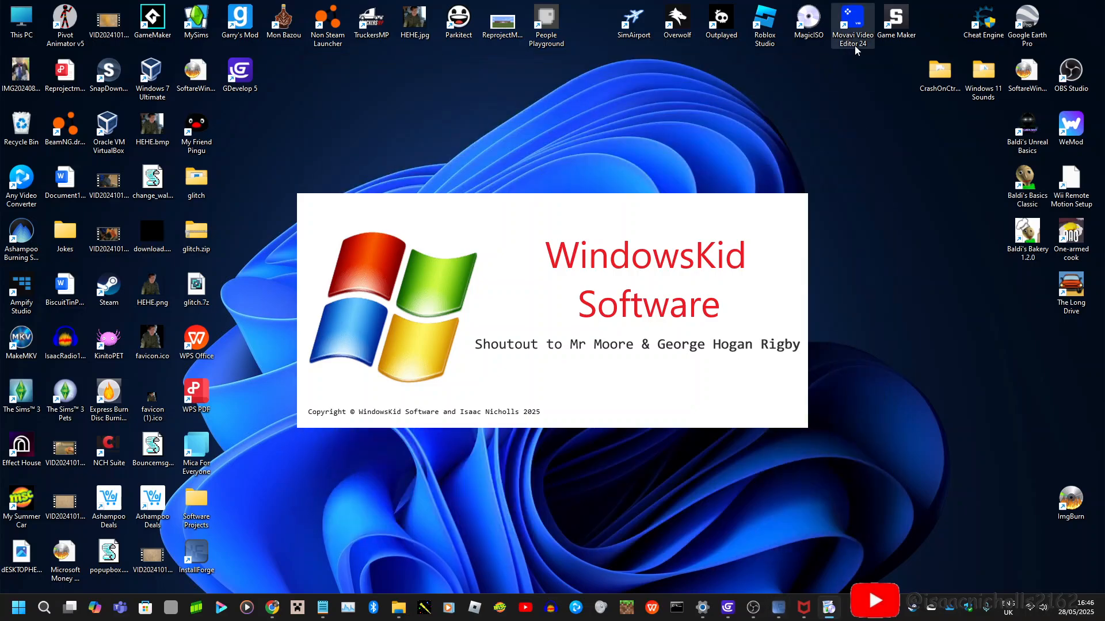
{"action": "left_click", "coordinate": [550, 319]}
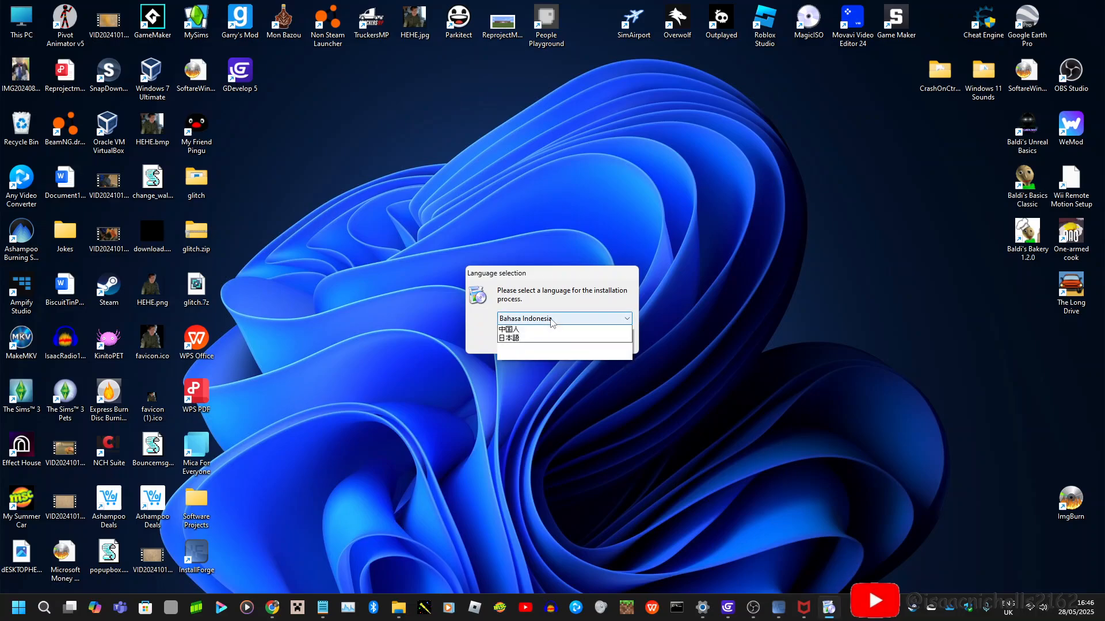
{"action": "left_click", "coordinate": [567, 351]}
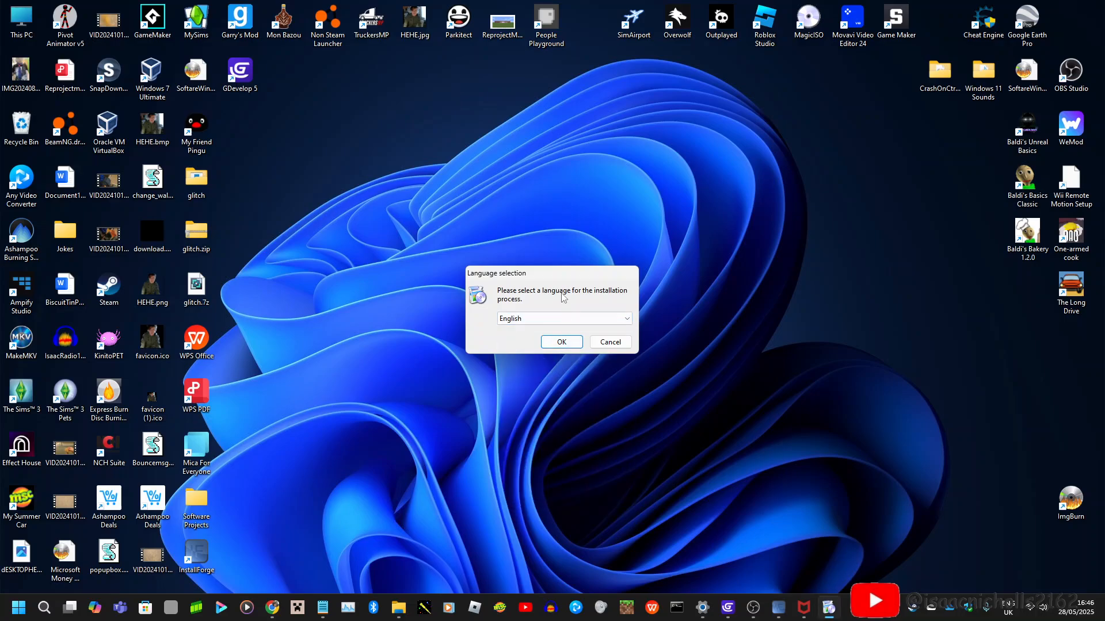
{"action": "left_click", "coordinate": [558, 343]}
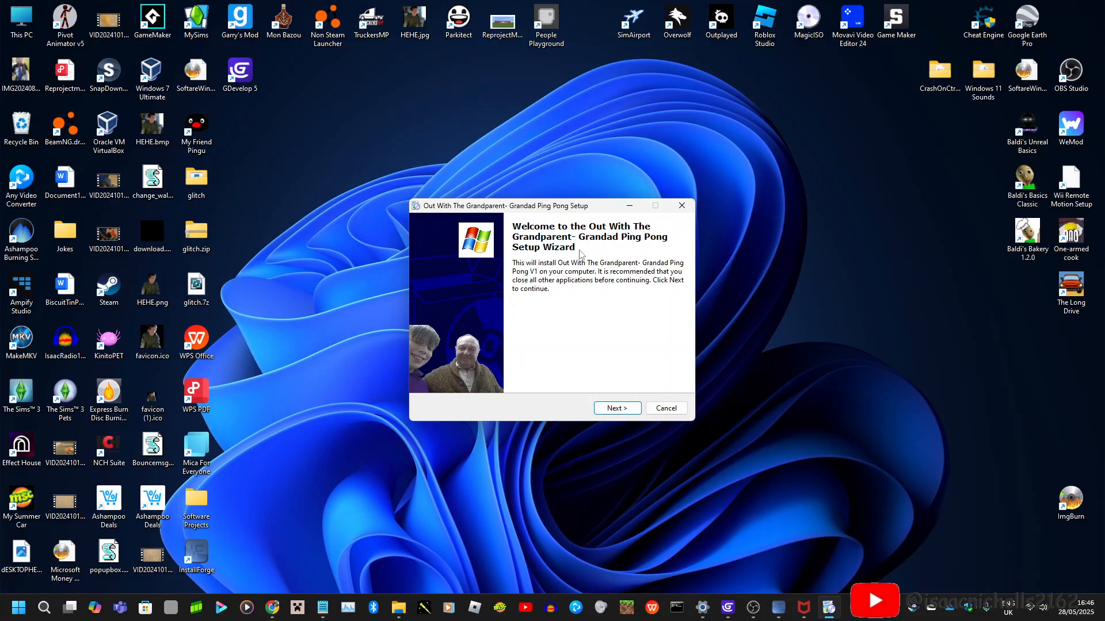
Proceed past the welcome page, read through the licence agreement to its end, and accept it.
{"action": "left_click", "coordinate": [622, 411]}
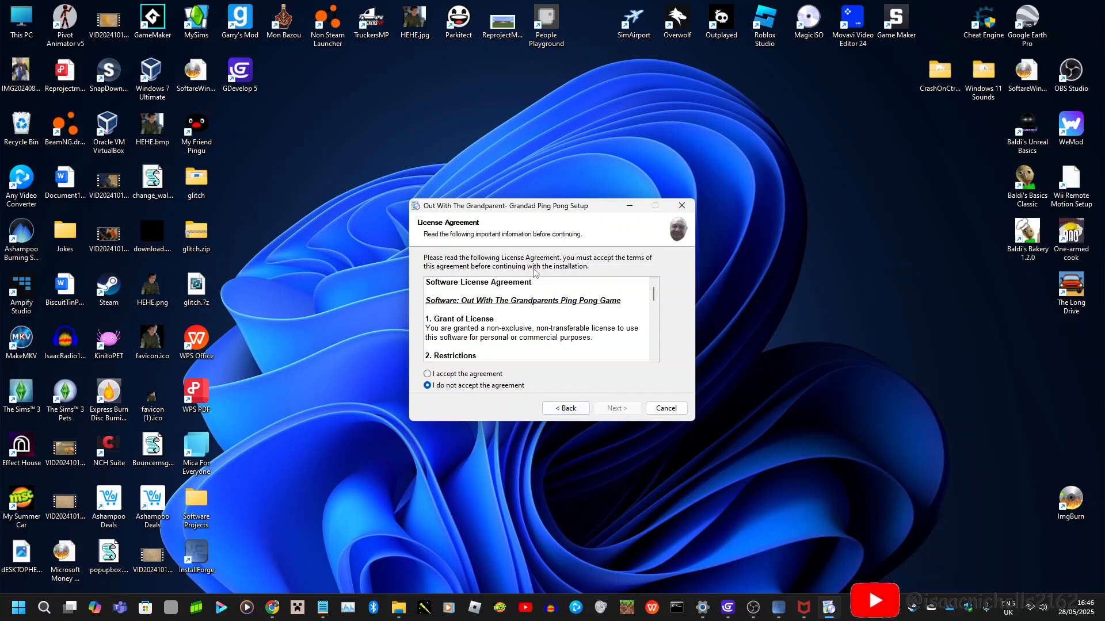
{"action": "scroll", "coordinate": [536, 288], "scroll_direction": "down", "scroll_amount": 5}
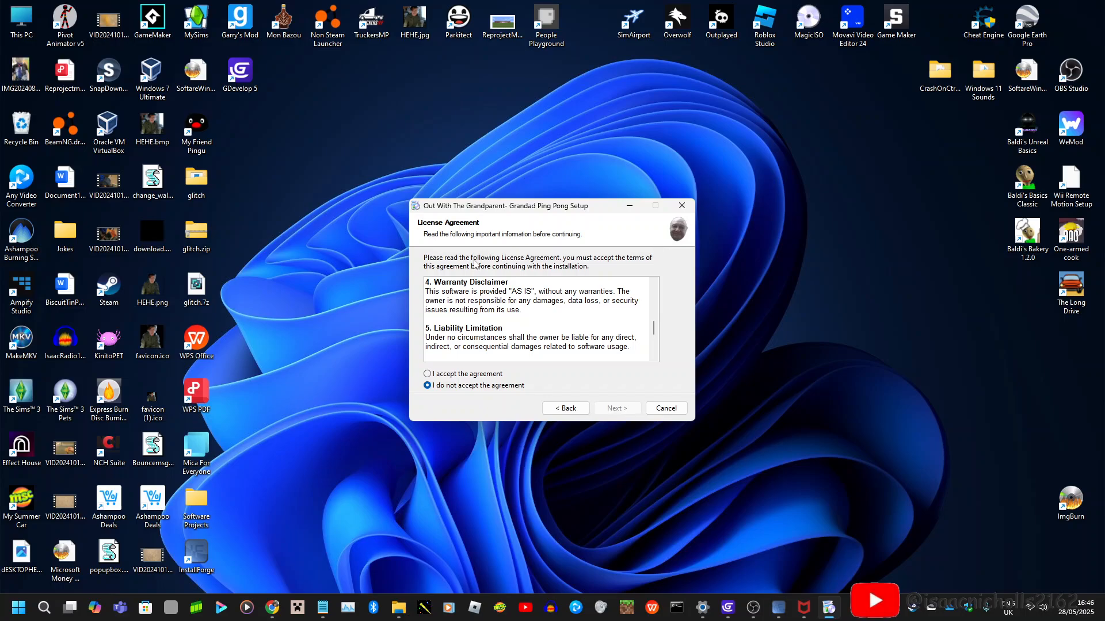
{"action": "scroll", "coordinate": [550, 309], "scroll_direction": "down", "scroll_amount": 5}
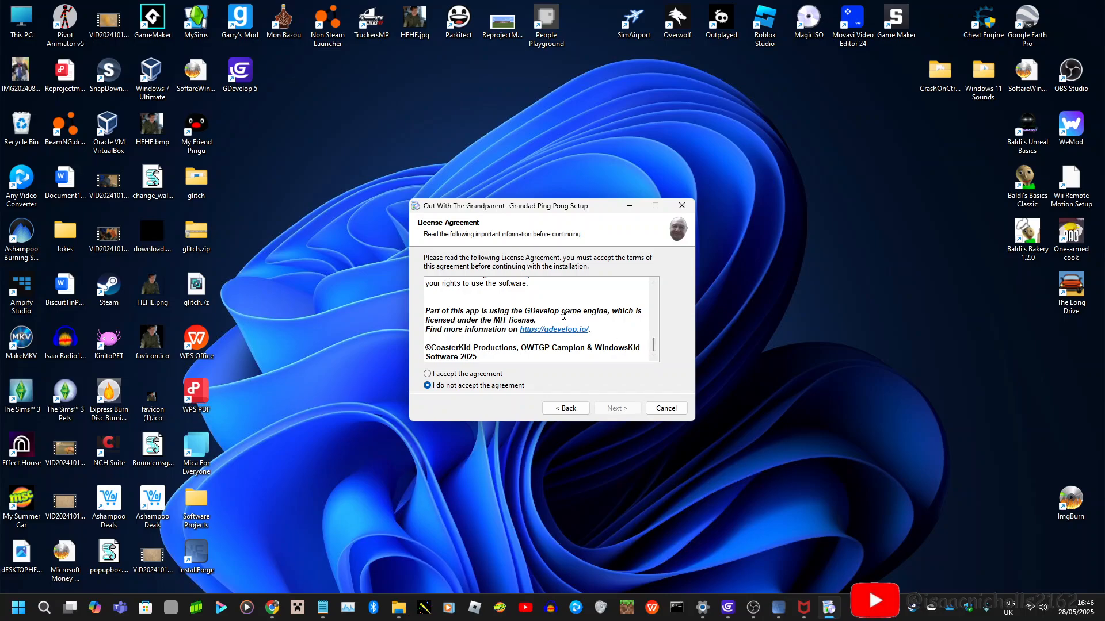
{"action": "scroll", "coordinate": [529, 331], "scroll_direction": "up", "scroll_amount": 2}
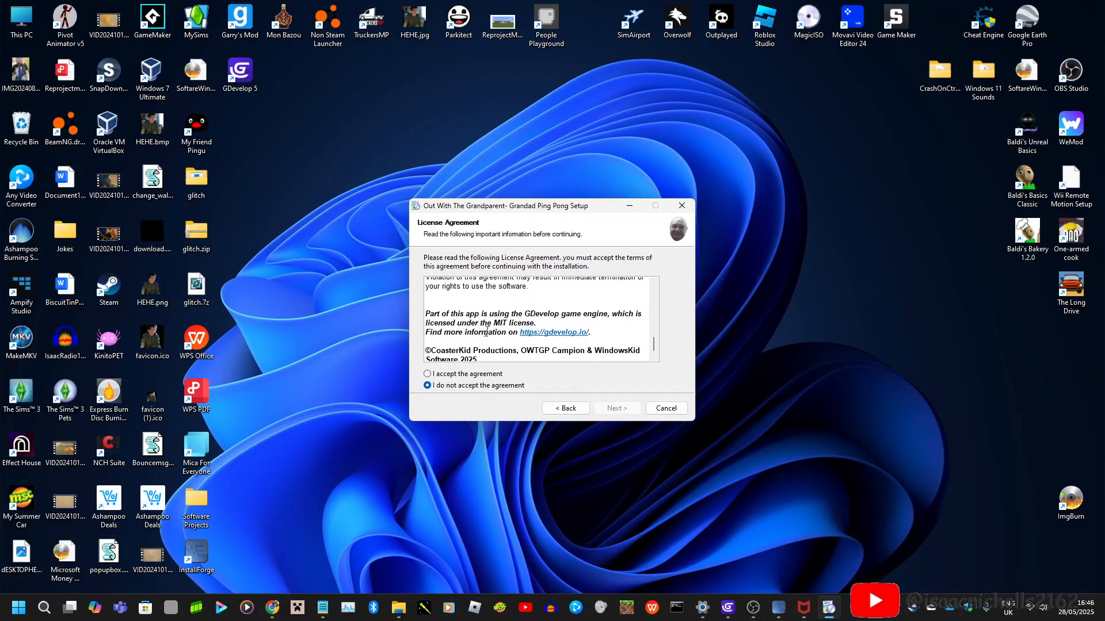
{"action": "left_click", "coordinate": [455, 374]}
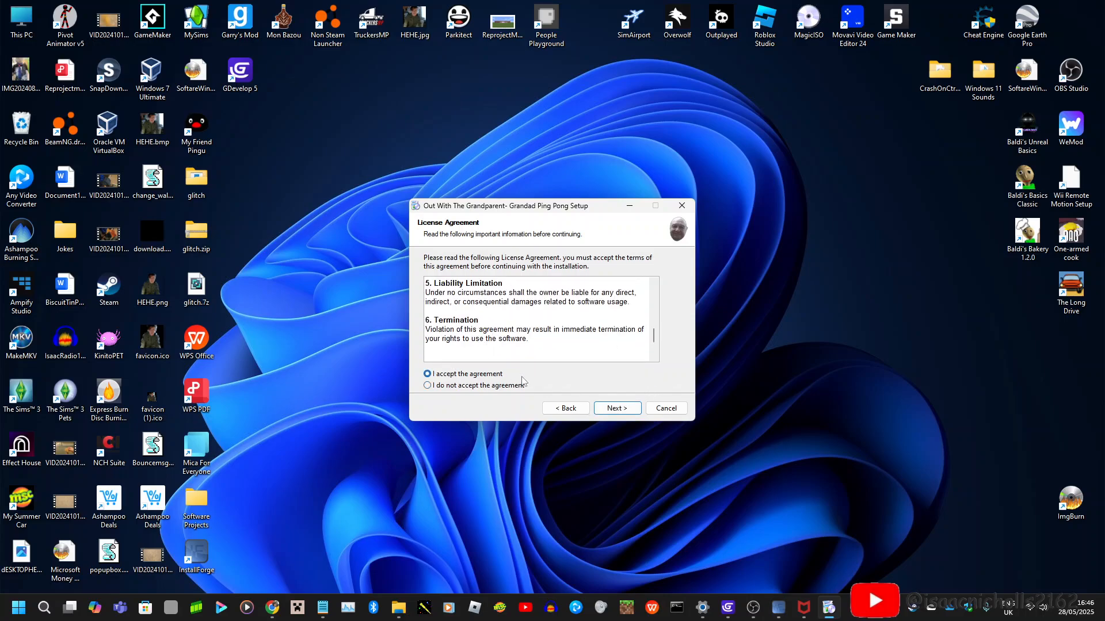
{"action": "left_click", "coordinate": [615, 408]}
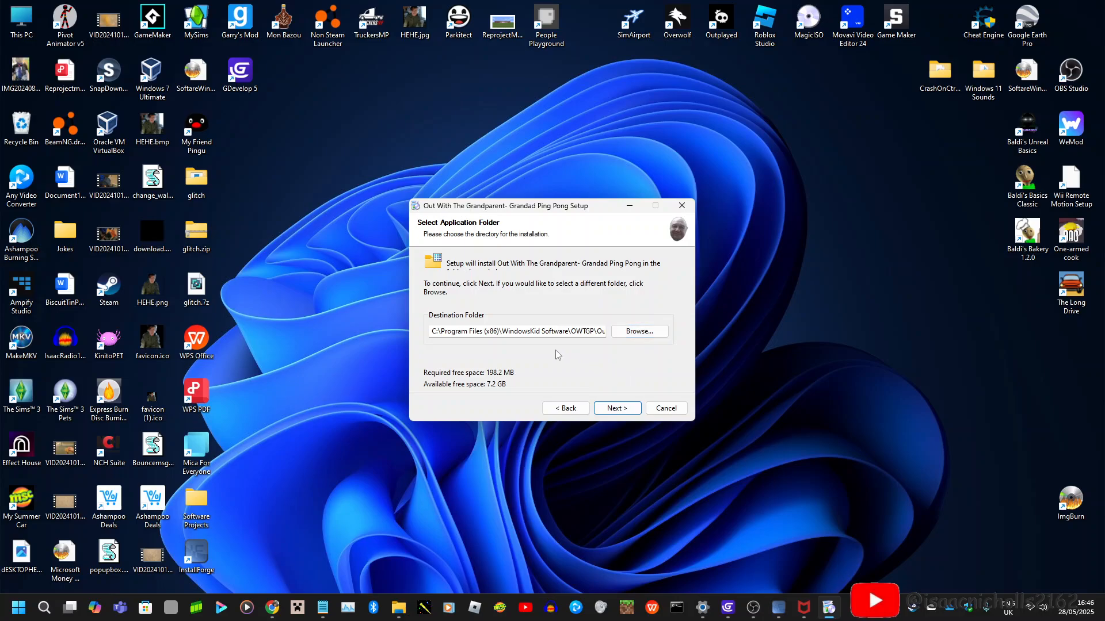
Install the game in the default destination folder with a desktop icon and start menu folder, and finish setup without launching it.
{"action": "left_click", "coordinate": [626, 413]}
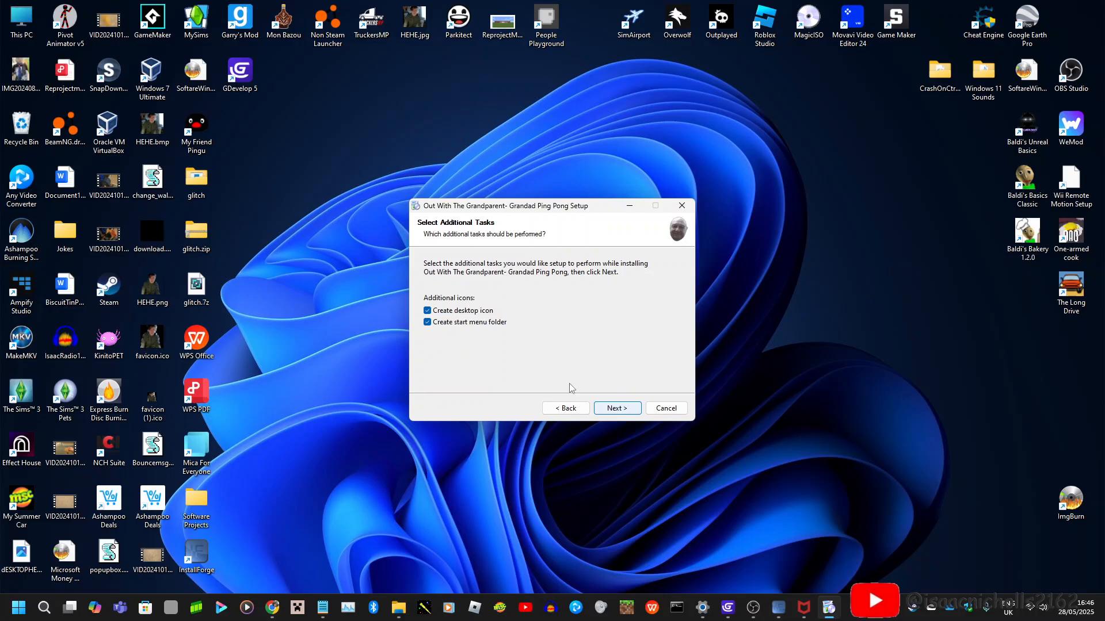
{"action": "left_click", "coordinate": [627, 410]}
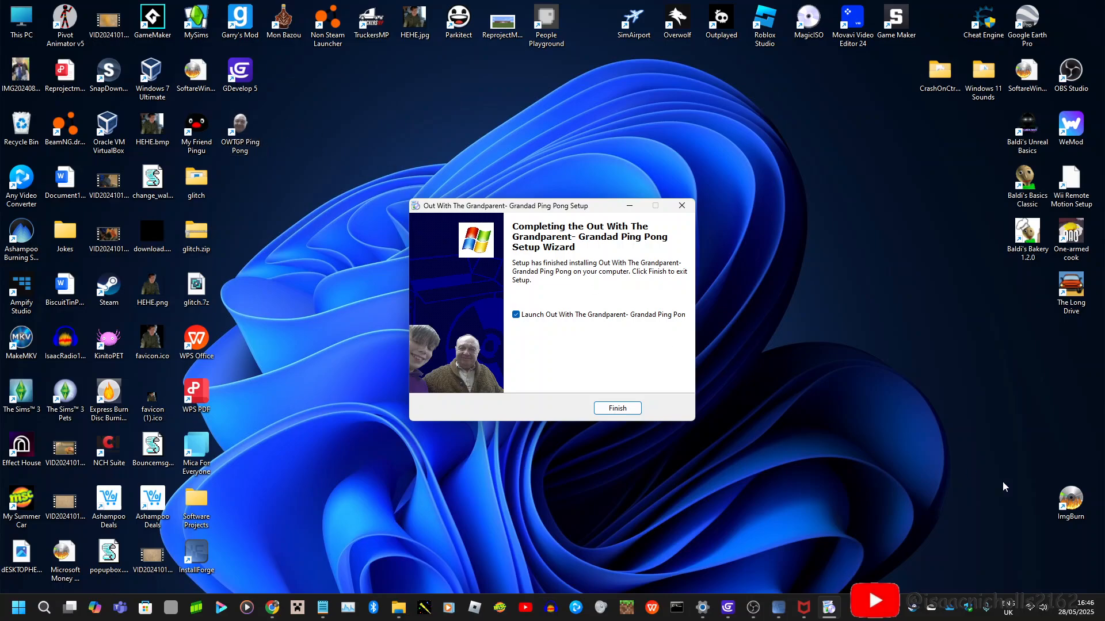
{"action": "left_click", "coordinate": [528, 318]}
{"action": "left_click", "coordinate": [633, 404]}
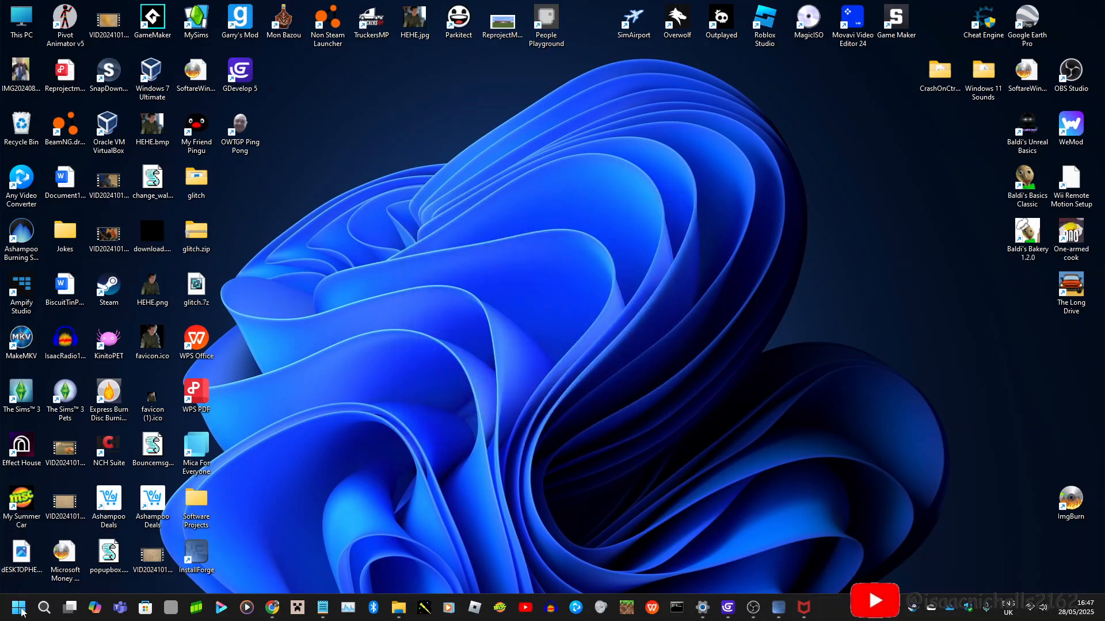
Launch OWTGP Ping Pong from the WindowsKid Software folder in the Start menu's full program list.
{"action": "left_click", "coordinate": [21, 611]}
{"action": "left_click", "coordinate": [21, 610]}
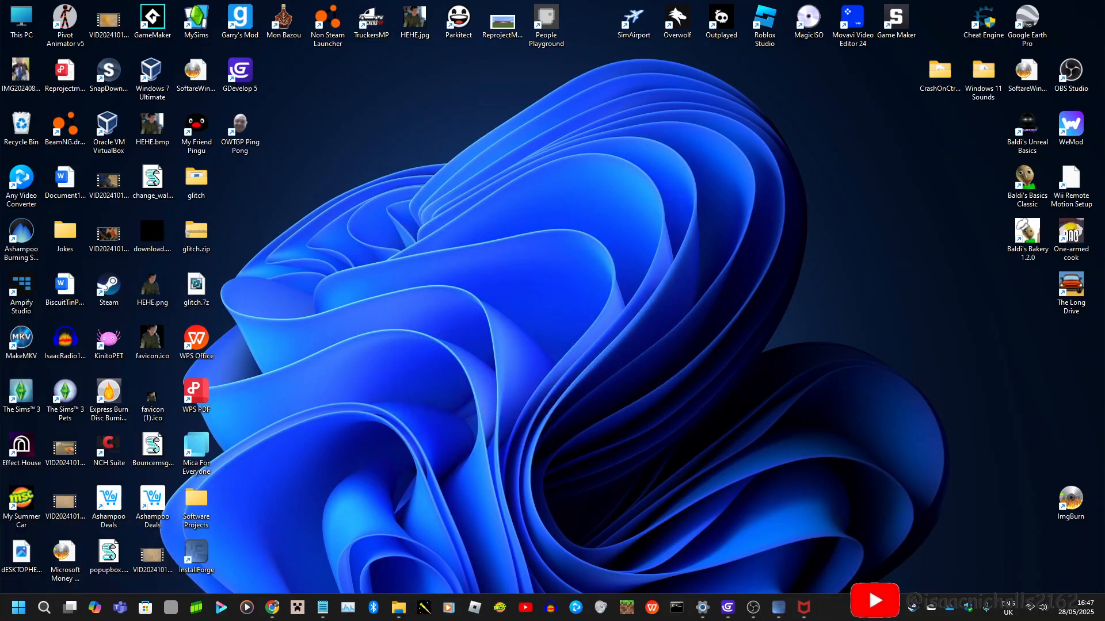
{"action": "left_click", "coordinate": [15, 612]}
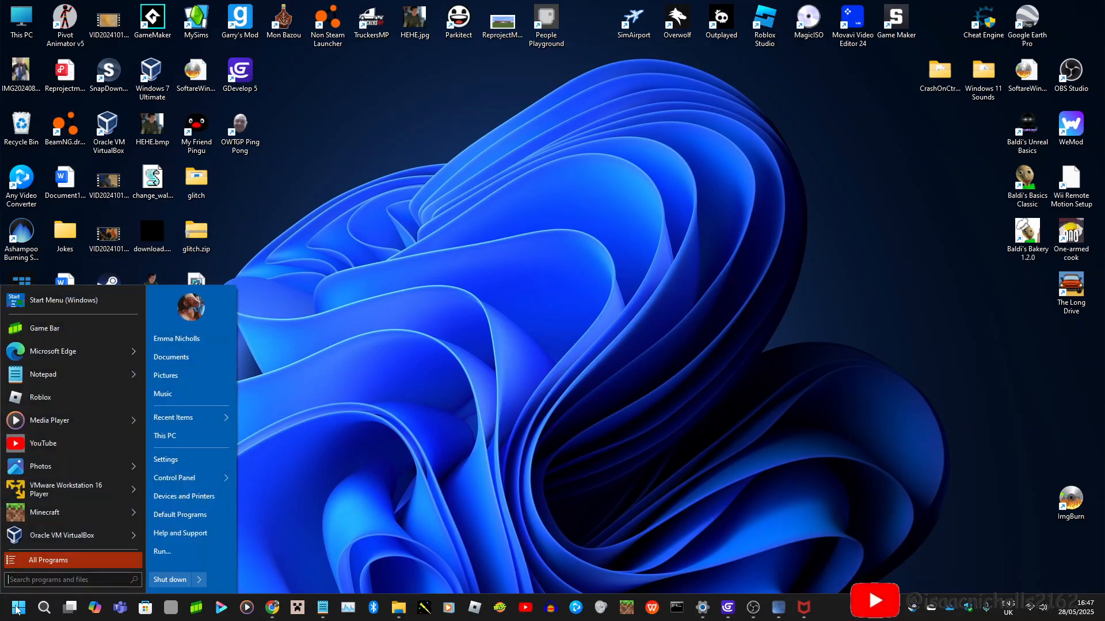
{"action": "left_click", "coordinate": [90, 559]}
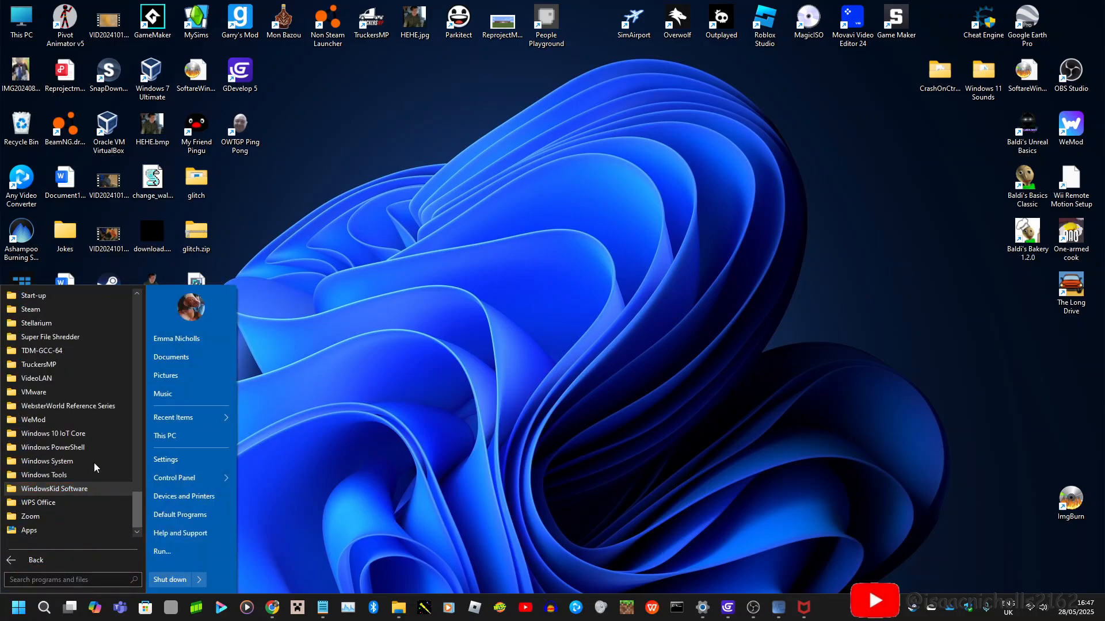
{"action": "left_click", "coordinate": [63, 476]}
{"action": "left_click", "coordinate": [32, 561]}
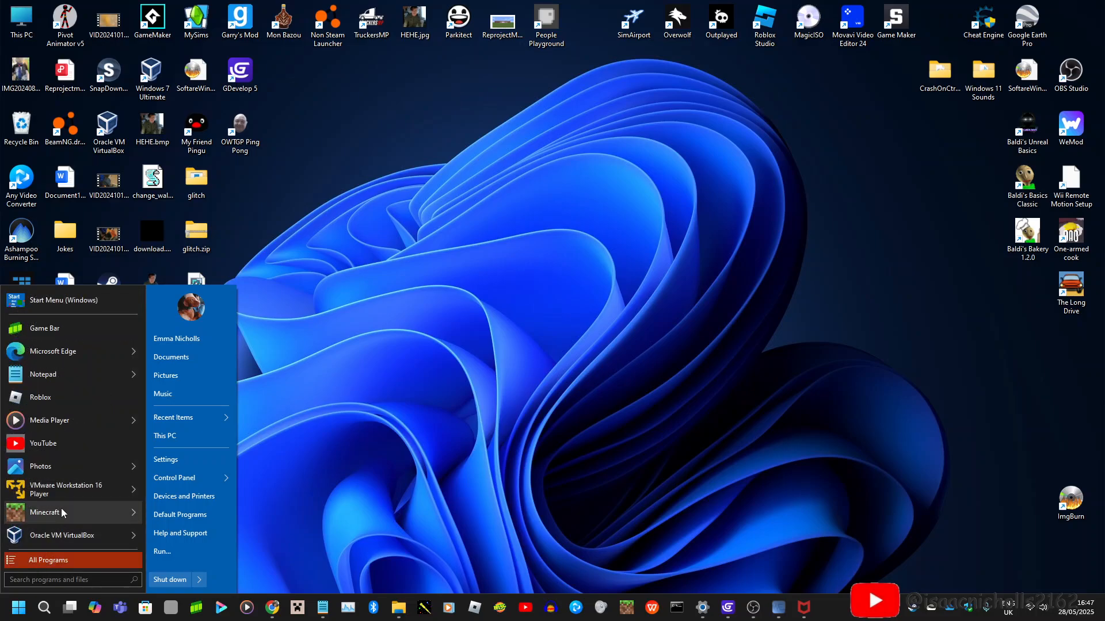
{"action": "left_click", "coordinate": [68, 565]}
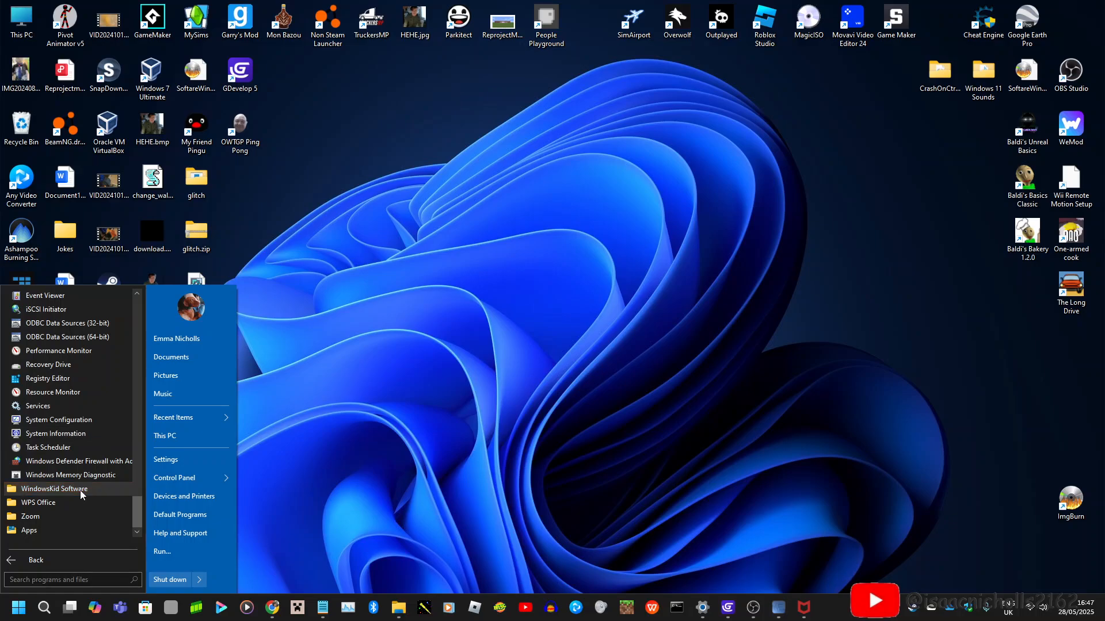
{"action": "left_click", "coordinate": [86, 490]}
{"action": "left_click", "coordinate": [83, 503]}
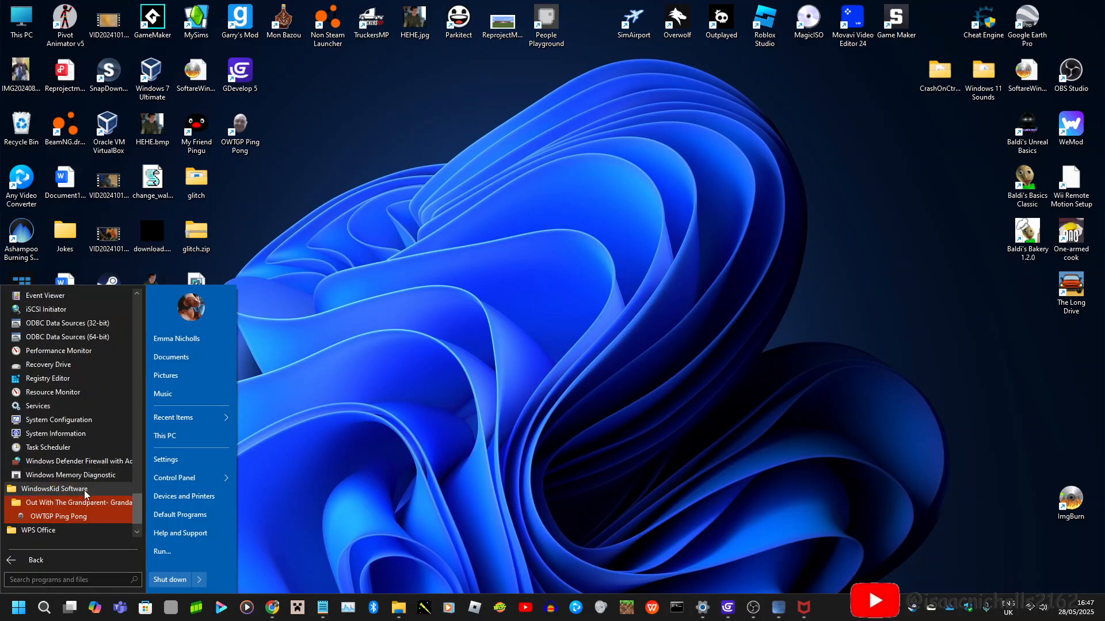
{"action": "left_click", "coordinate": [65, 517]}
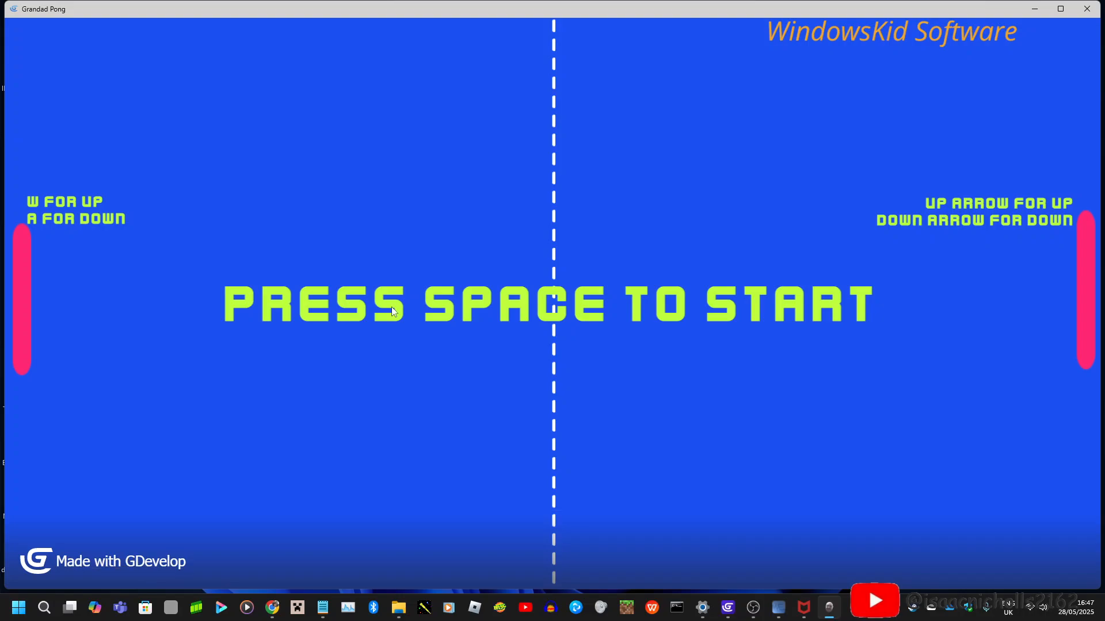
Start a round of Grandad Pong and test moving the paddles up and down to return the ball.
{"action": "key", "text": "space"}
{"action": "key", "text": "a"}
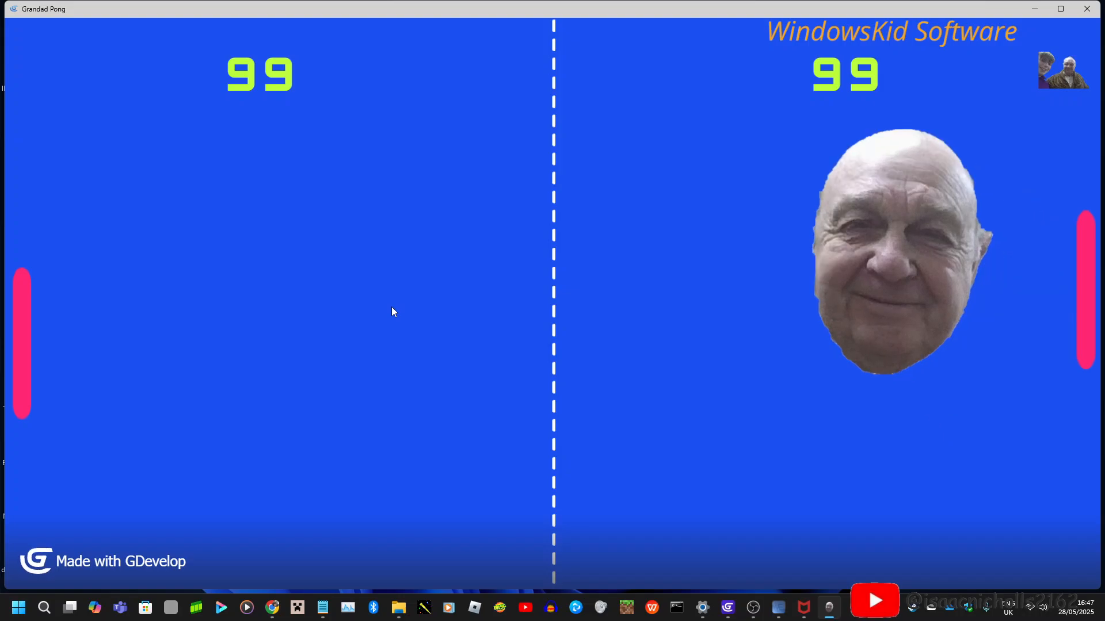
{"action": "key", "text": "q"}
{"action": "key", "text": "a"}
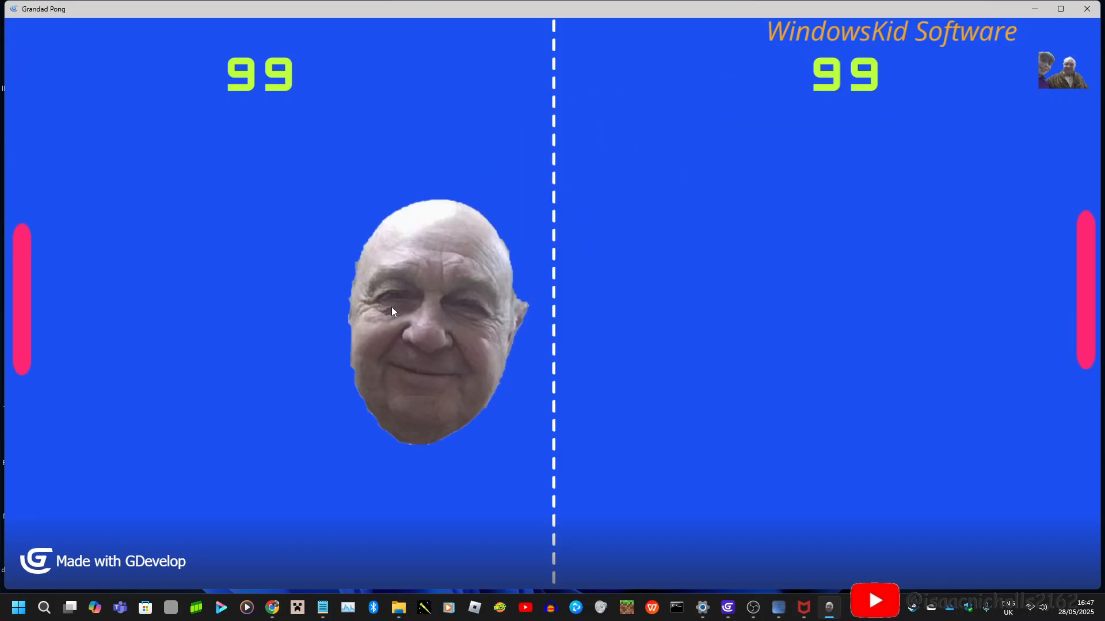
{"action": "key", "text": "a"}
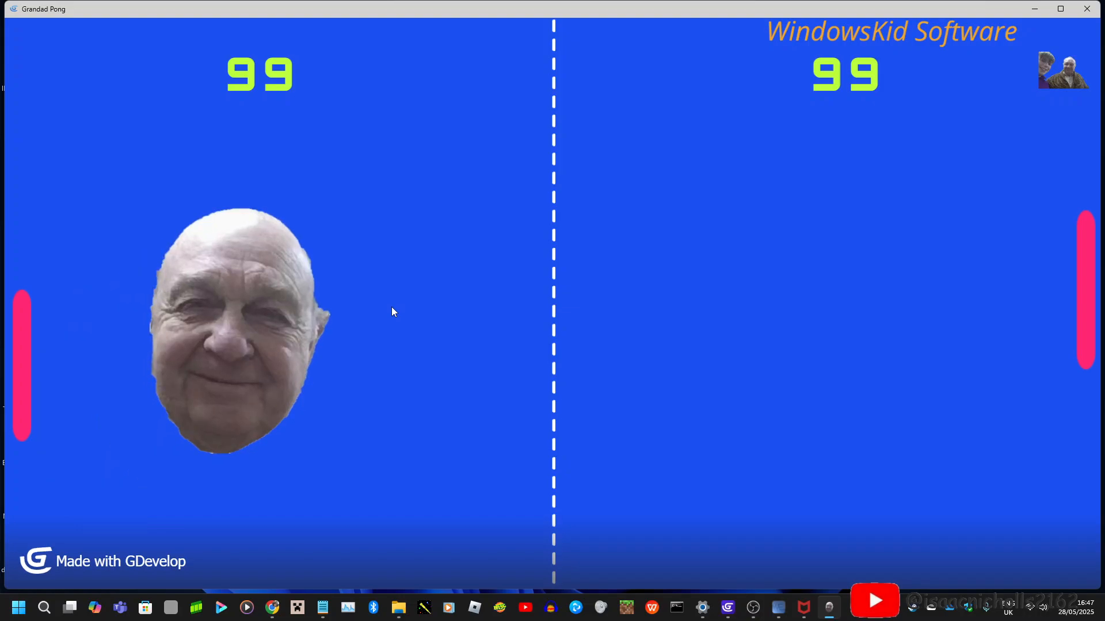
{"action": "key", "text": "q"}
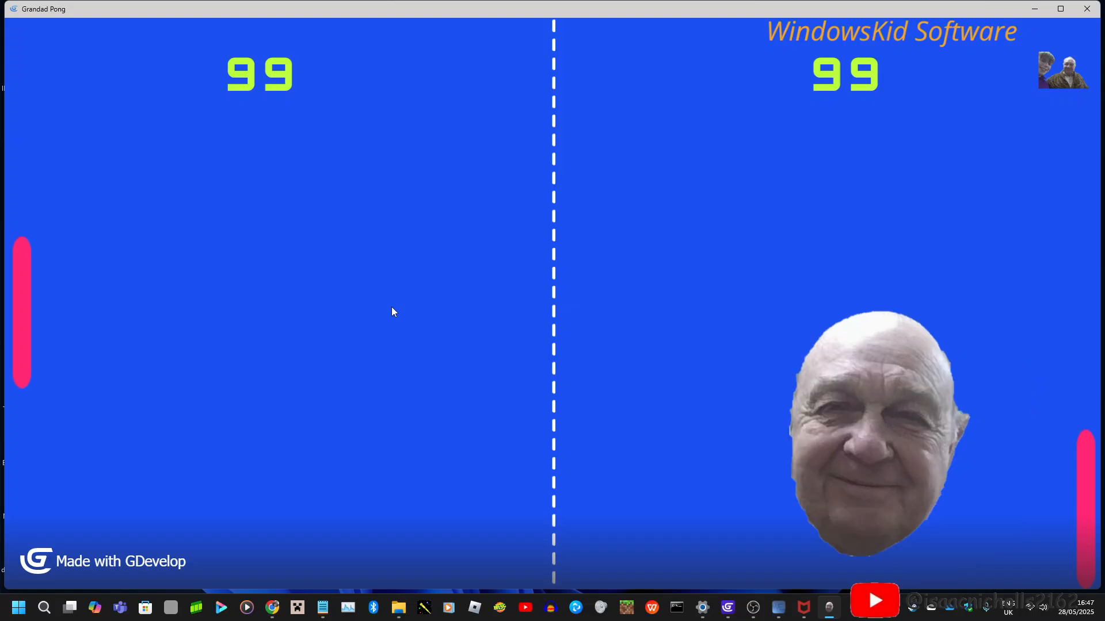
{"action": "key", "text": "a"}
{"action": "key", "text": "a"}
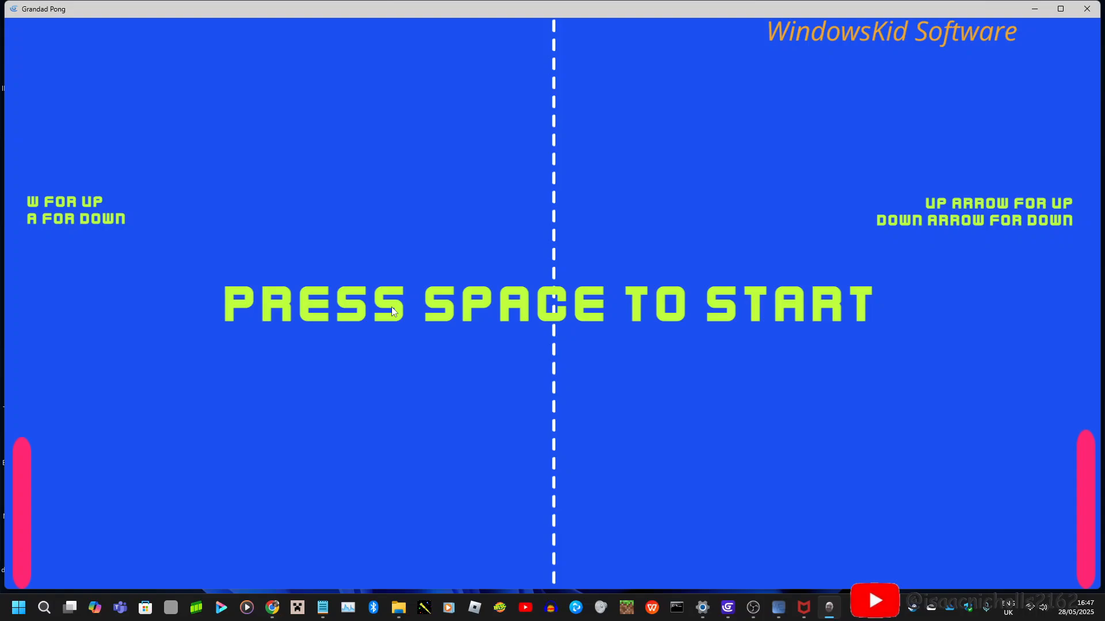
Play a second round of Grandad Pong, testing the first player's paddle controls, and close the game.
{"action": "key", "text": "space"}
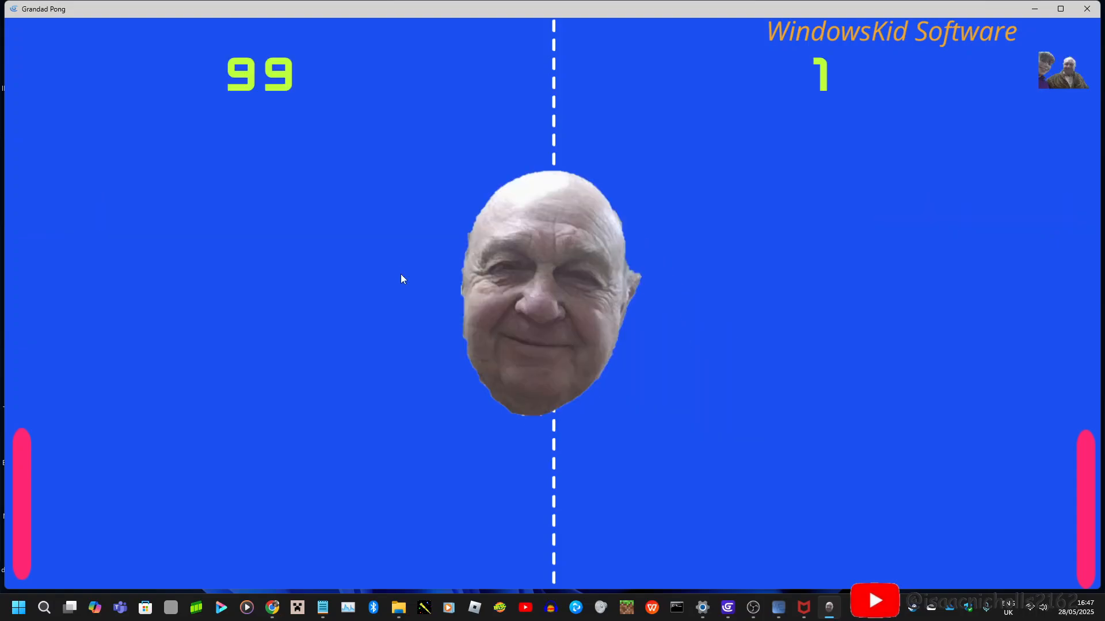
{"action": "key", "text": "w"}
{"action": "key", "text": "w"}
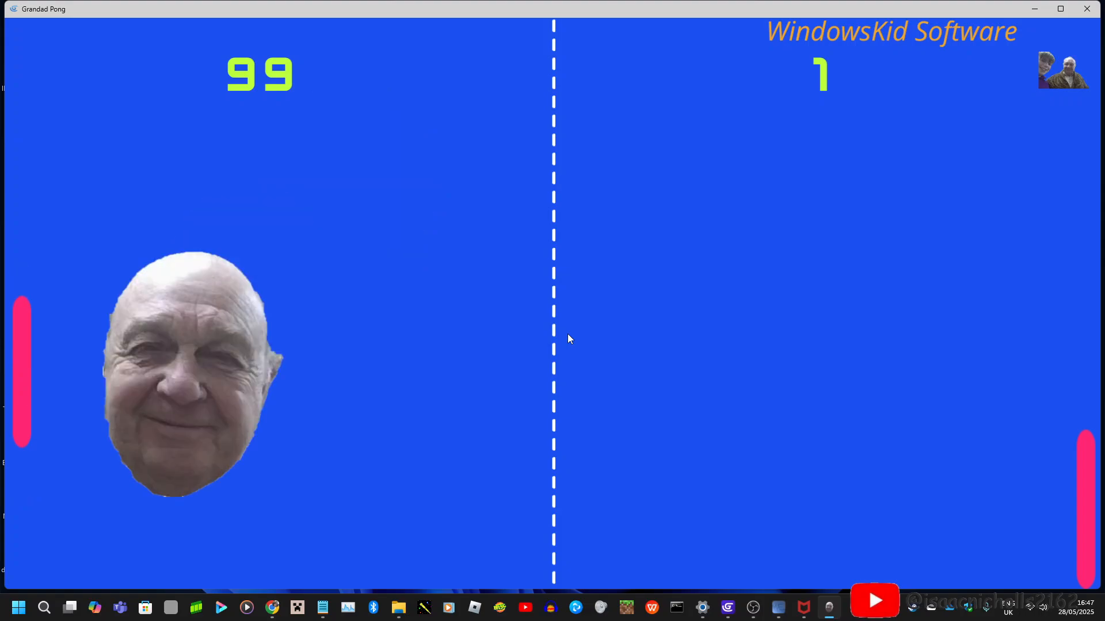
{"action": "key", "text": "s"}
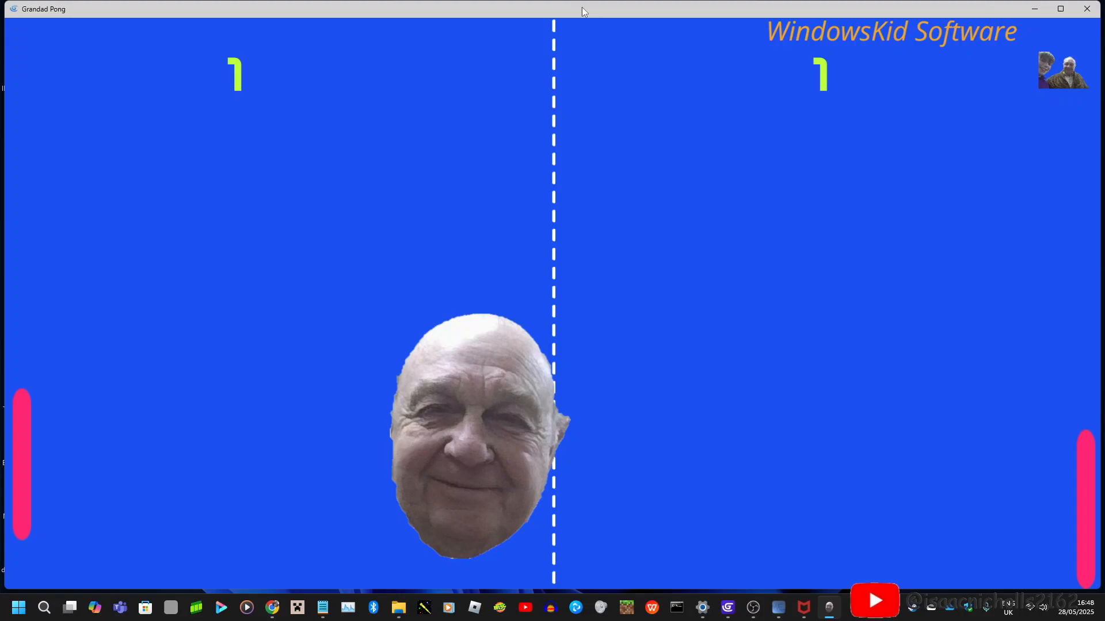
{"action": "key", "text": "w"}
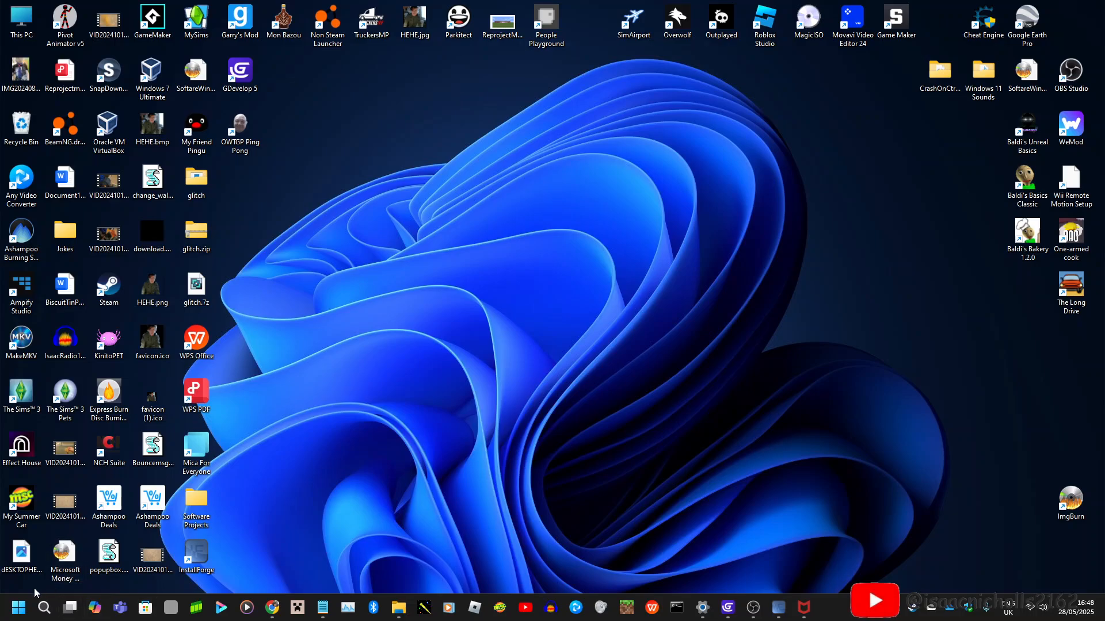
Switch to the standard Windows Start menu, search for "con" and open Control Panel.
{"action": "left_click", "coordinate": [19, 606]}
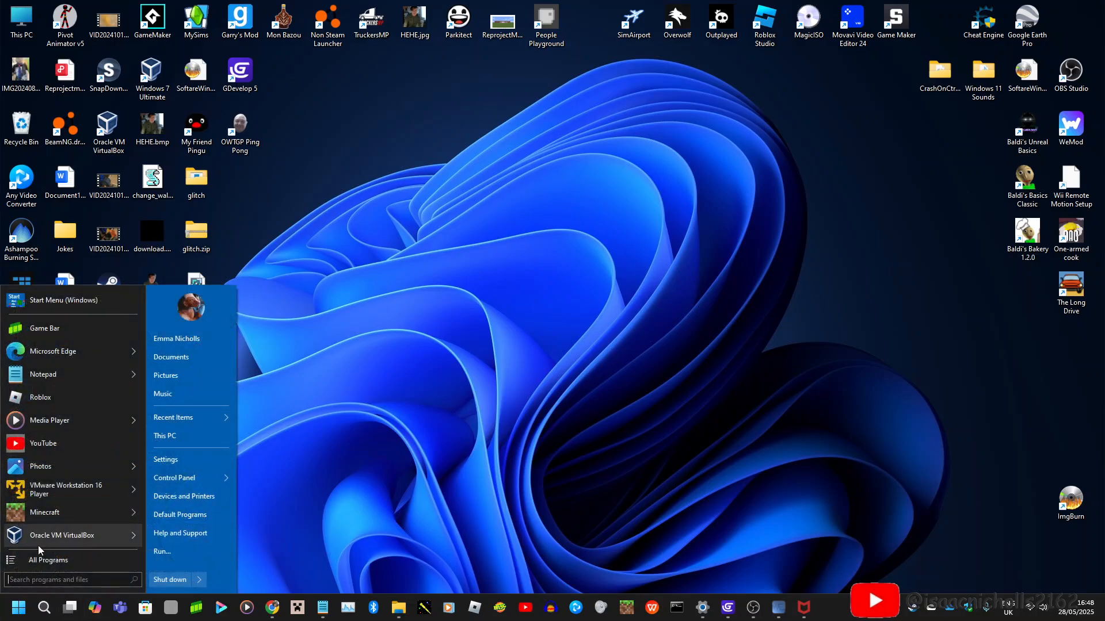
{"action": "mouse_move", "coordinate": [173, 482]}
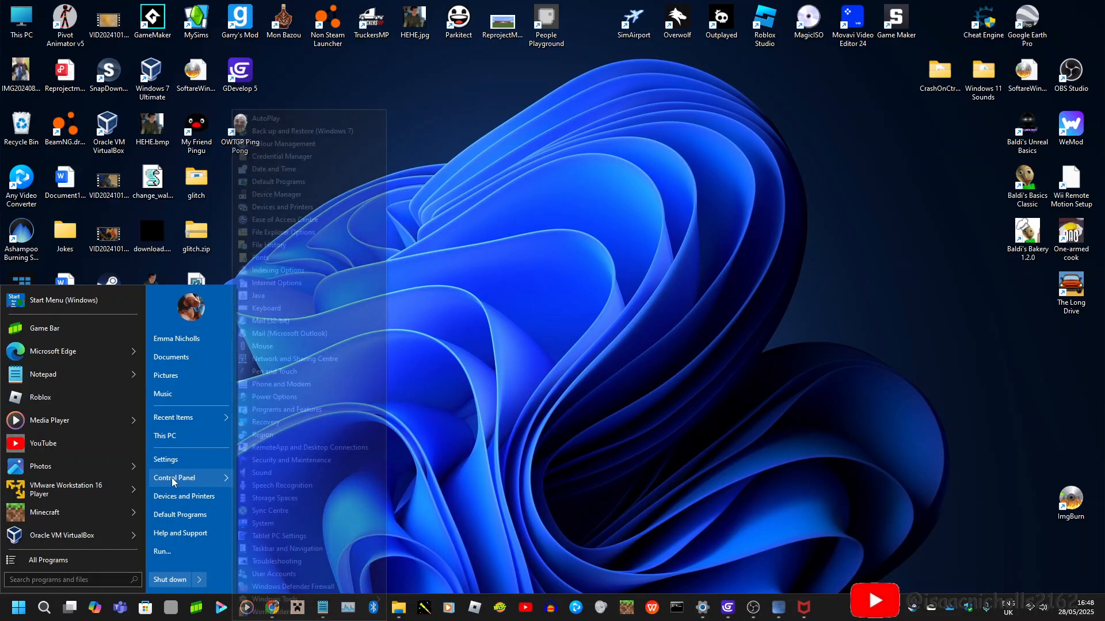
{"action": "left_click", "coordinate": [58, 302]}
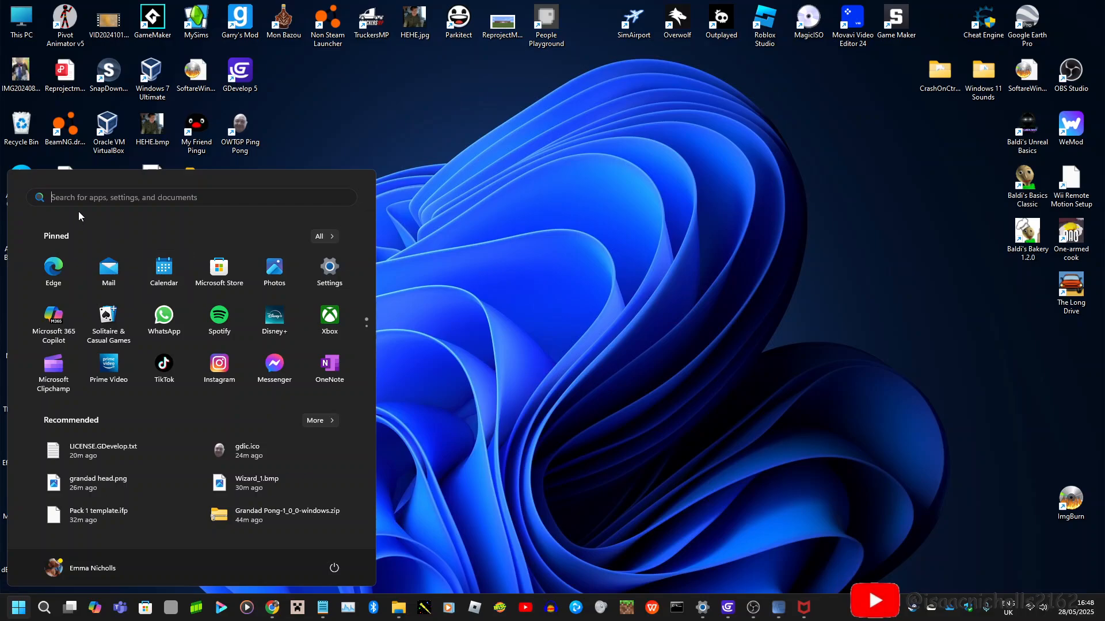
{"action": "type", "text": "con"}
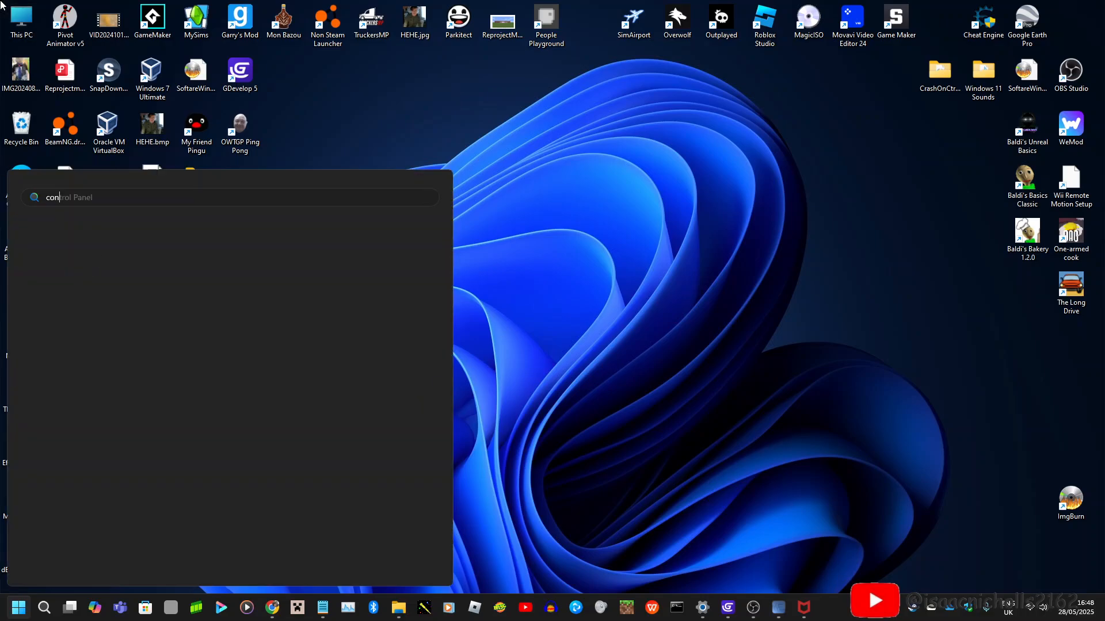
{"action": "left_click", "coordinate": [84, 292]}
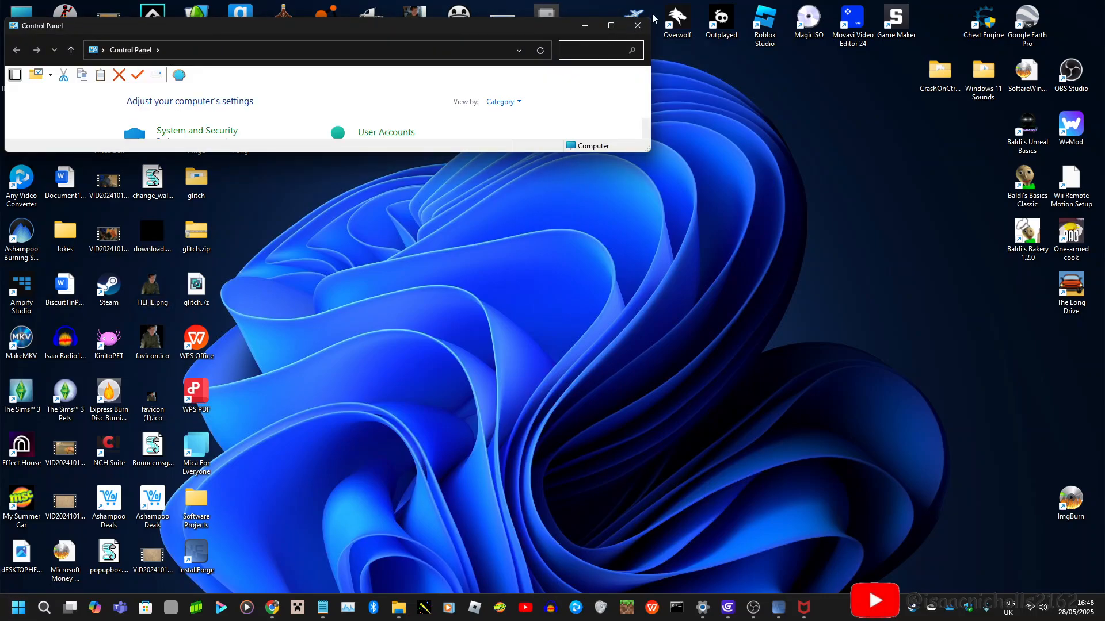
Maximize Control Panel, open the list of installed programs and look for the Out With The Grandparent- Grandad Ping Pong entry.
{"action": "left_click", "coordinate": [618, 30]}
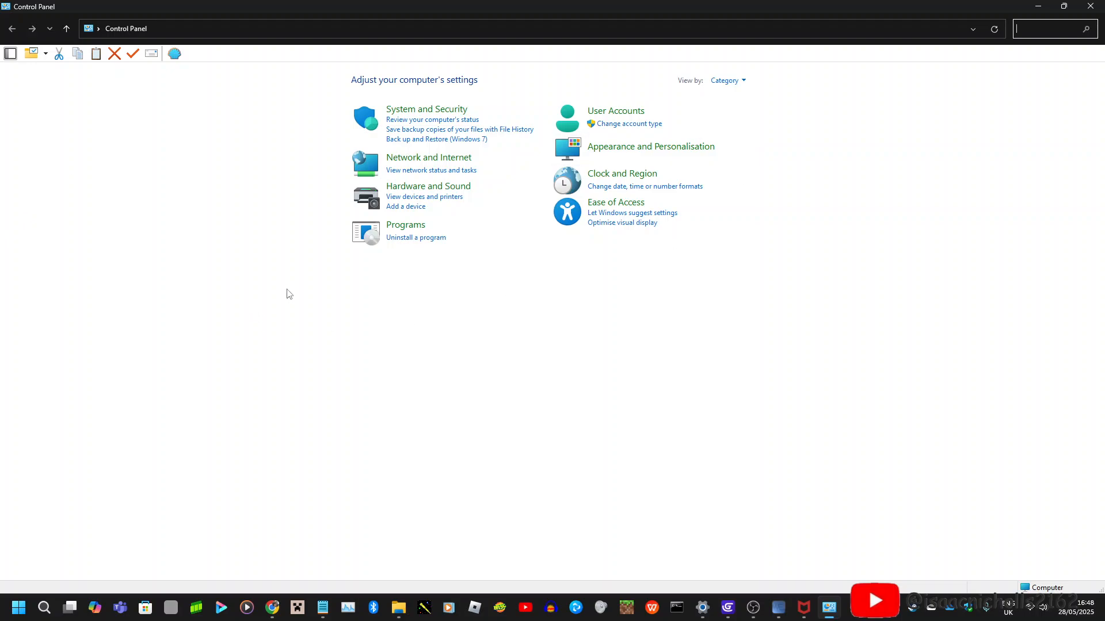
{"action": "left_click", "coordinate": [417, 238]}
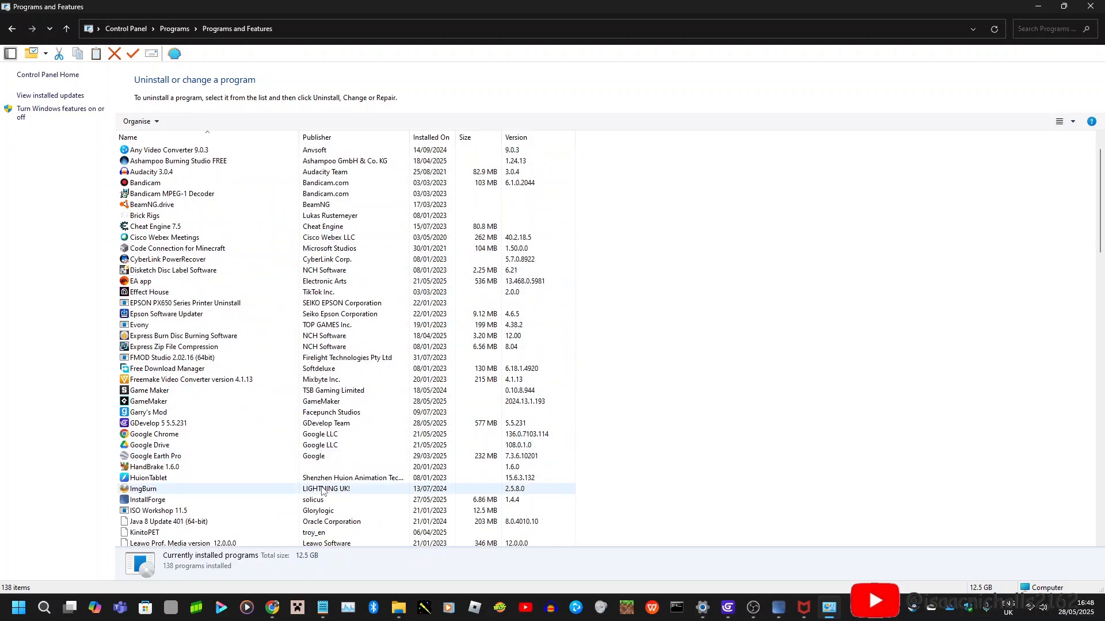
{"action": "scroll", "coordinate": [282, 489], "scroll_direction": "down", "scroll_amount": 3}
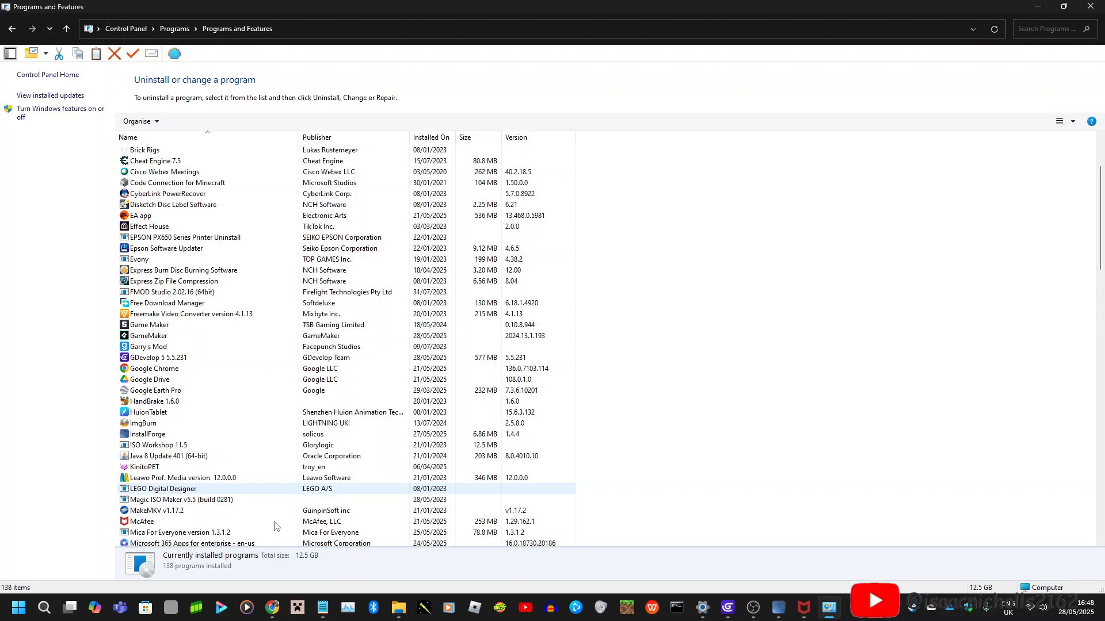
{"action": "scroll", "coordinate": [275, 526], "scroll_direction": "down", "scroll_amount": 3}
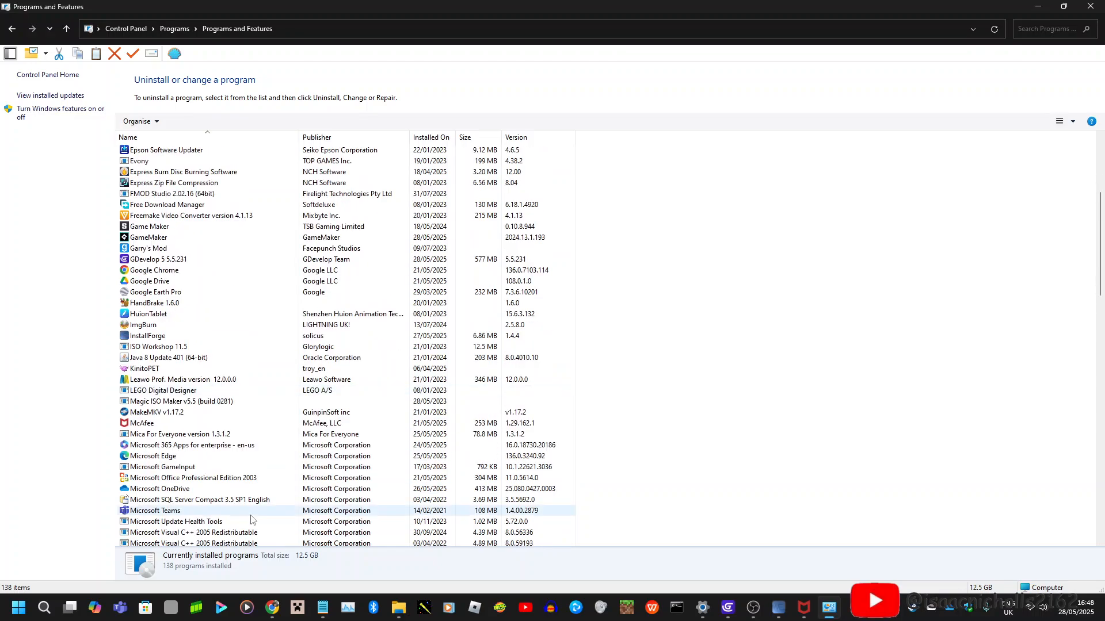
{"action": "scroll", "coordinate": [251, 520], "scroll_direction": "down", "scroll_amount": 6}
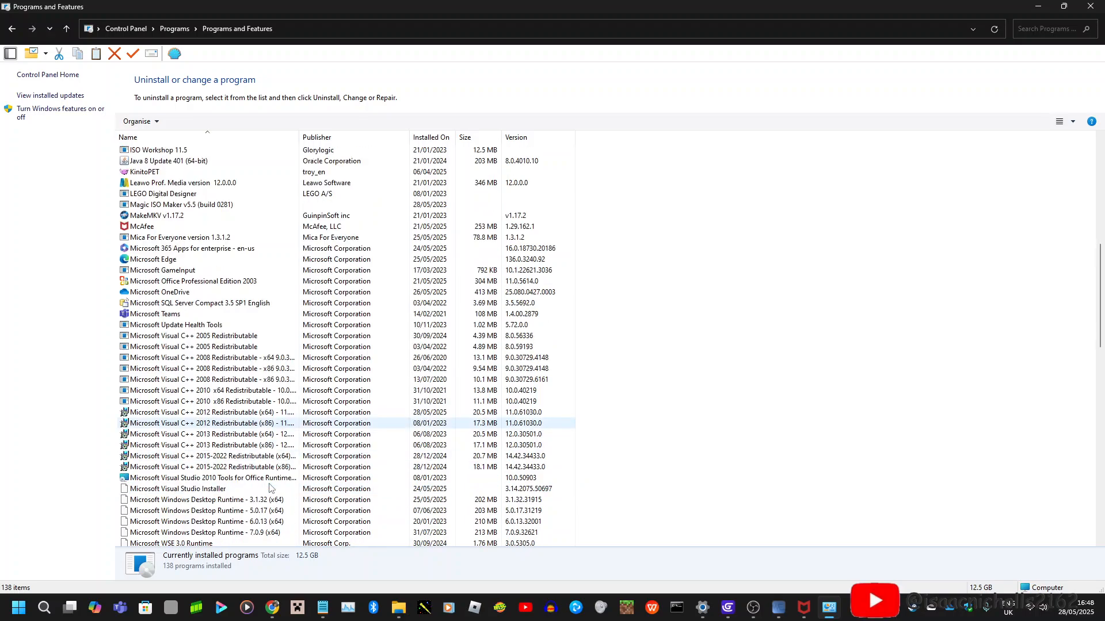
{"action": "scroll", "coordinate": [272, 488], "scroll_direction": "down", "scroll_amount": 4}
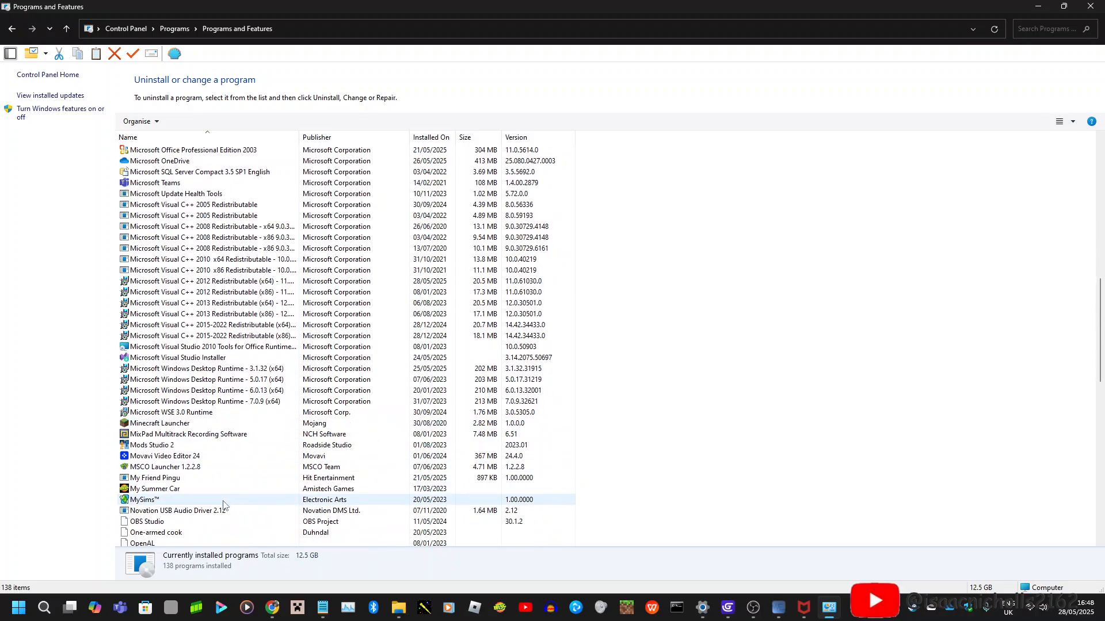
{"action": "scroll", "coordinate": [222, 512], "scroll_direction": "down", "scroll_amount": 2}
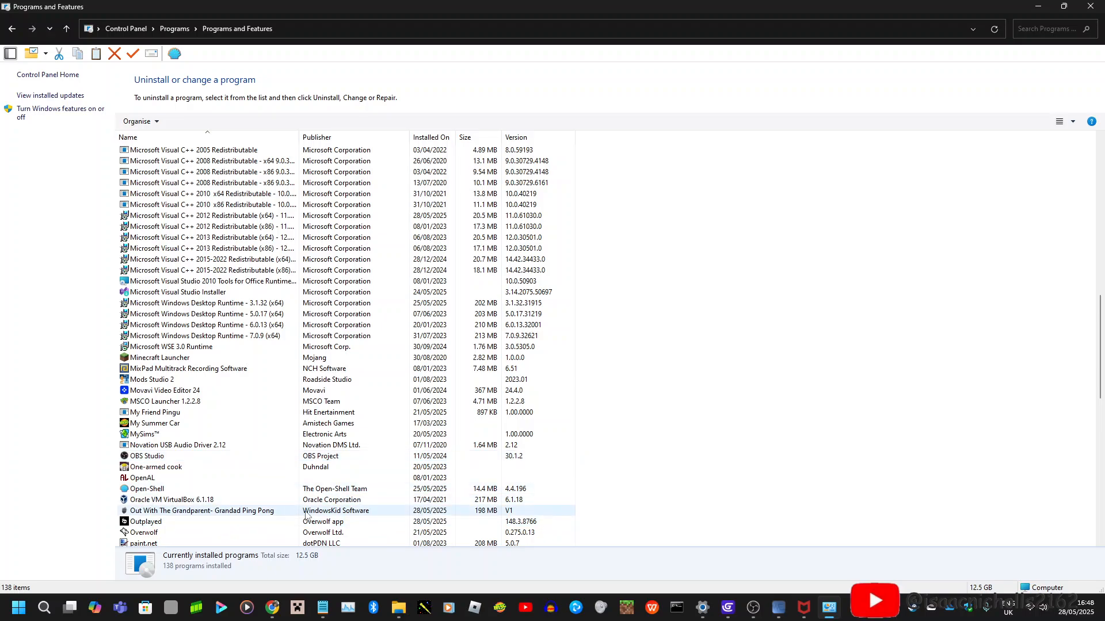
{"action": "scroll", "coordinate": [348, 513], "scroll_direction": "down", "scroll_amount": 2}
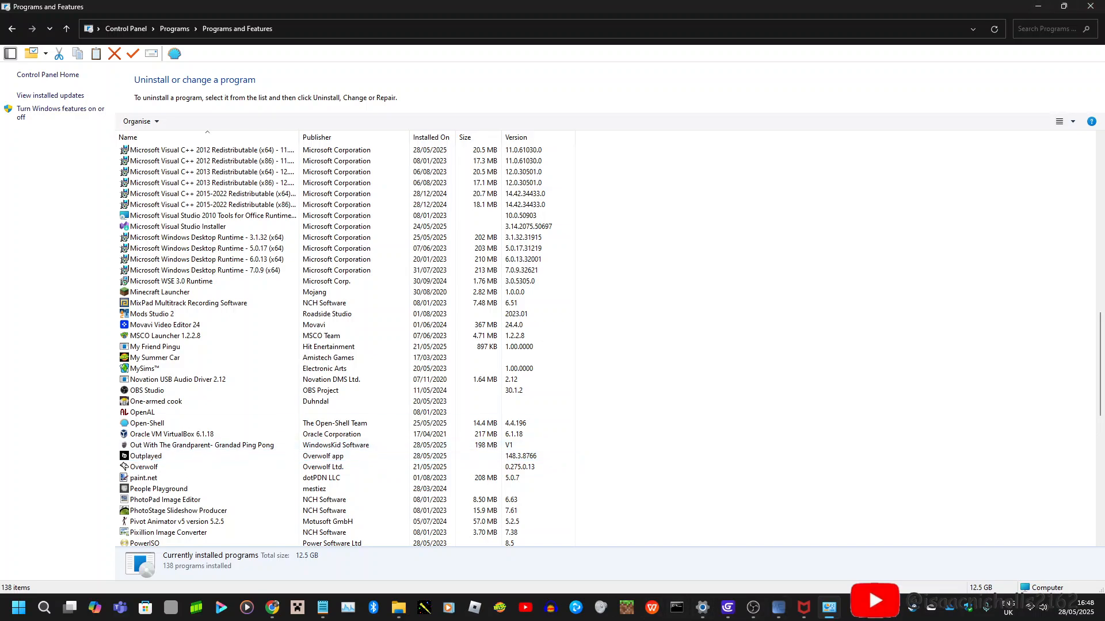
Run the Simple Software Pack 1 Version 1.0 installer from the Installers folder and accept its license agreement.
{"action": "mouse_move", "coordinate": [404, 617]}
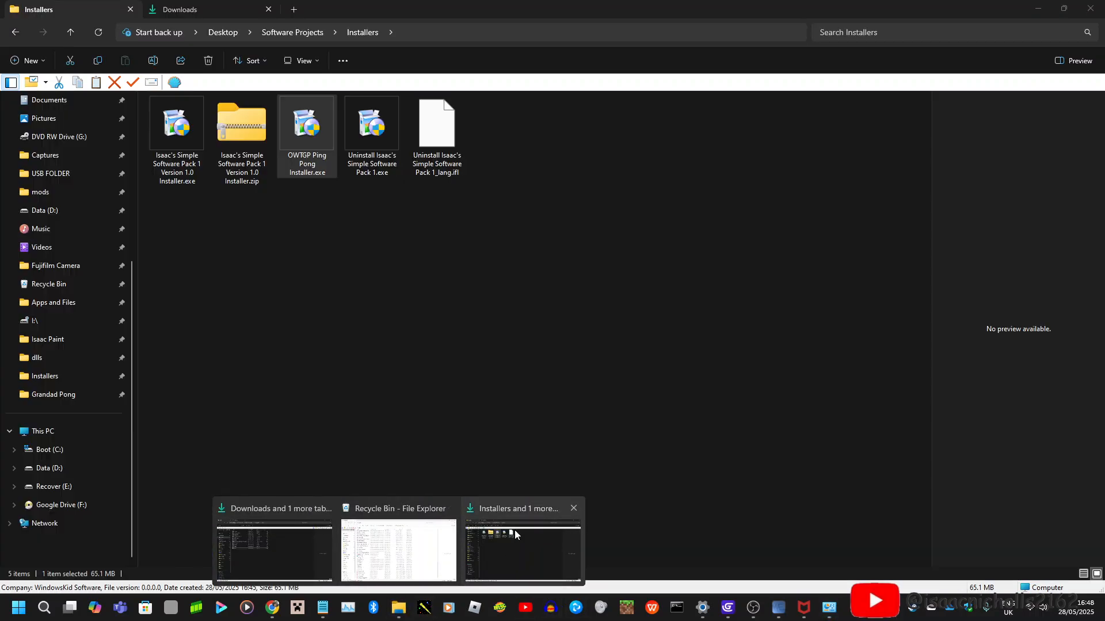
{"action": "left_click", "coordinate": [516, 534]}
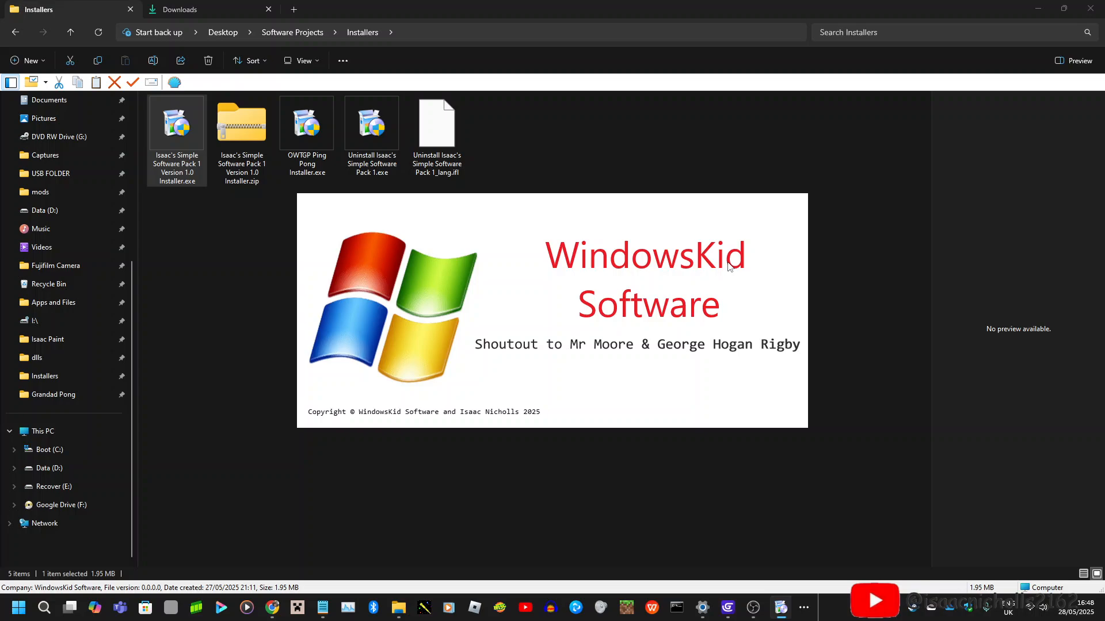
{"action": "left_click", "coordinate": [610, 409]}
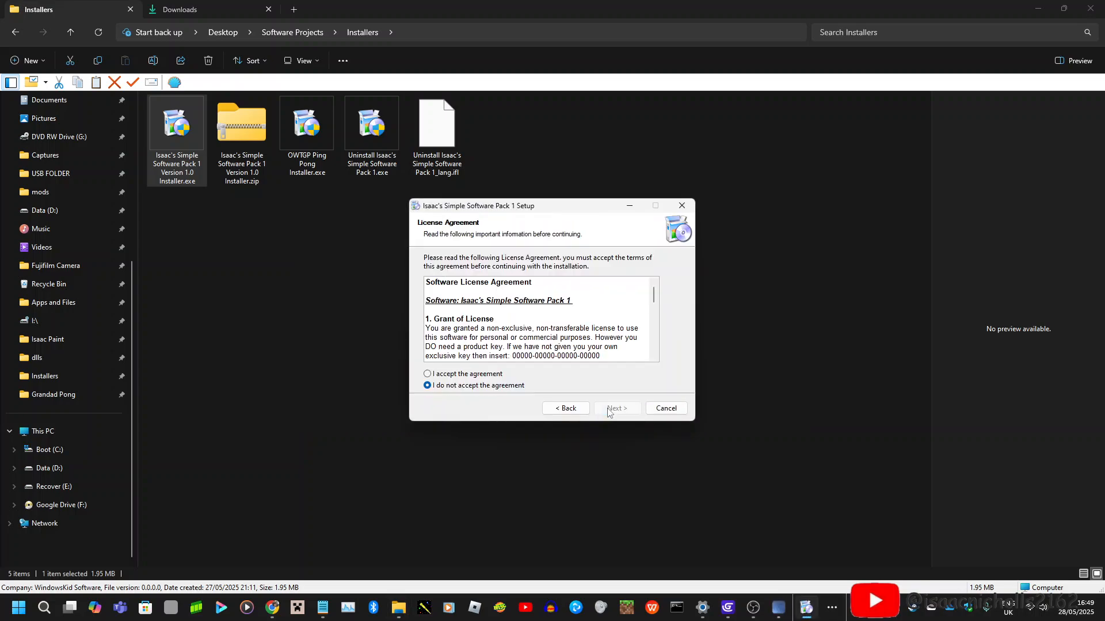
{"action": "left_click", "coordinate": [453, 375]}
{"action": "left_click", "coordinate": [616, 408]}
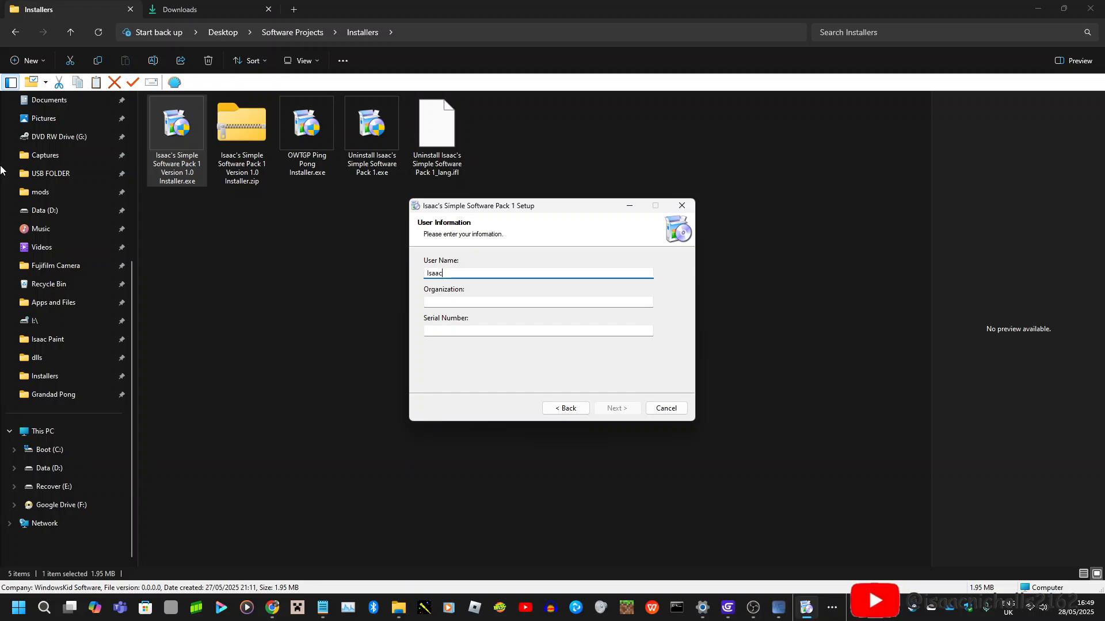
Enter the serial number and complete the Simple Software Pack 1 setup with the default destination folder, desktop icon and start menu folder.
{"action": "left_click", "coordinate": [469, 330]}
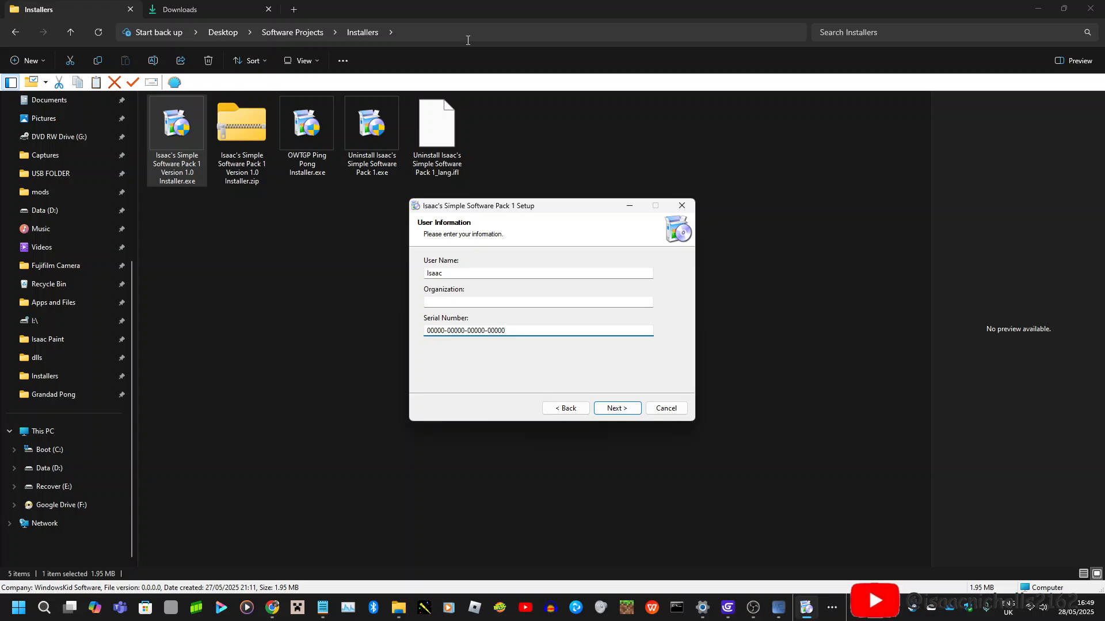
{"action": "left_click", "coordinate": [618, 407]}
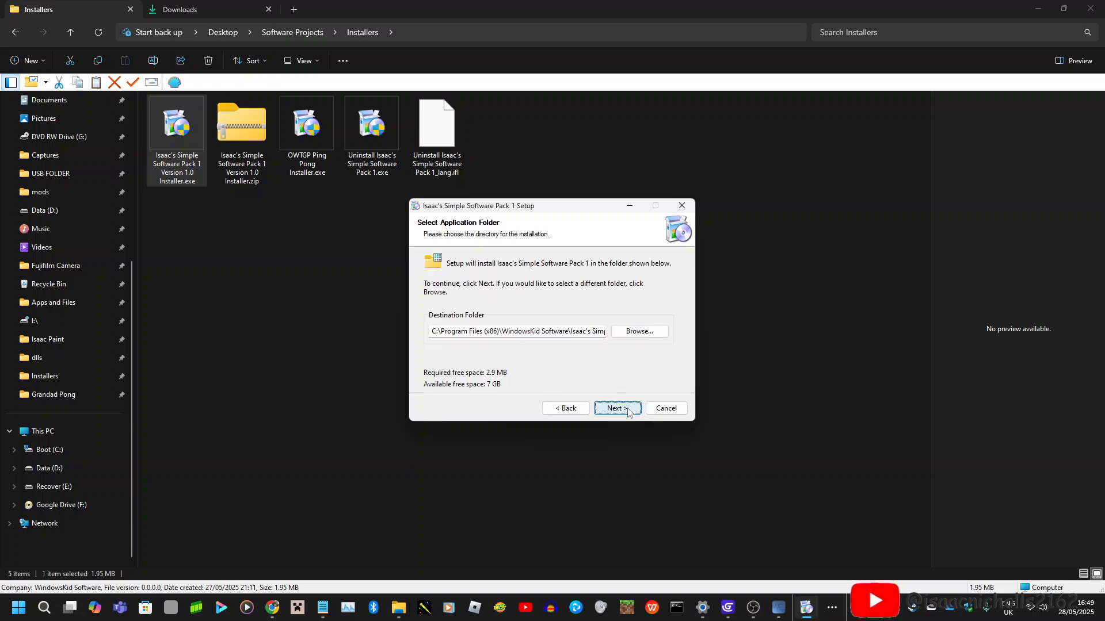
{"action": "left_click", "coordinate": [630, 413]}
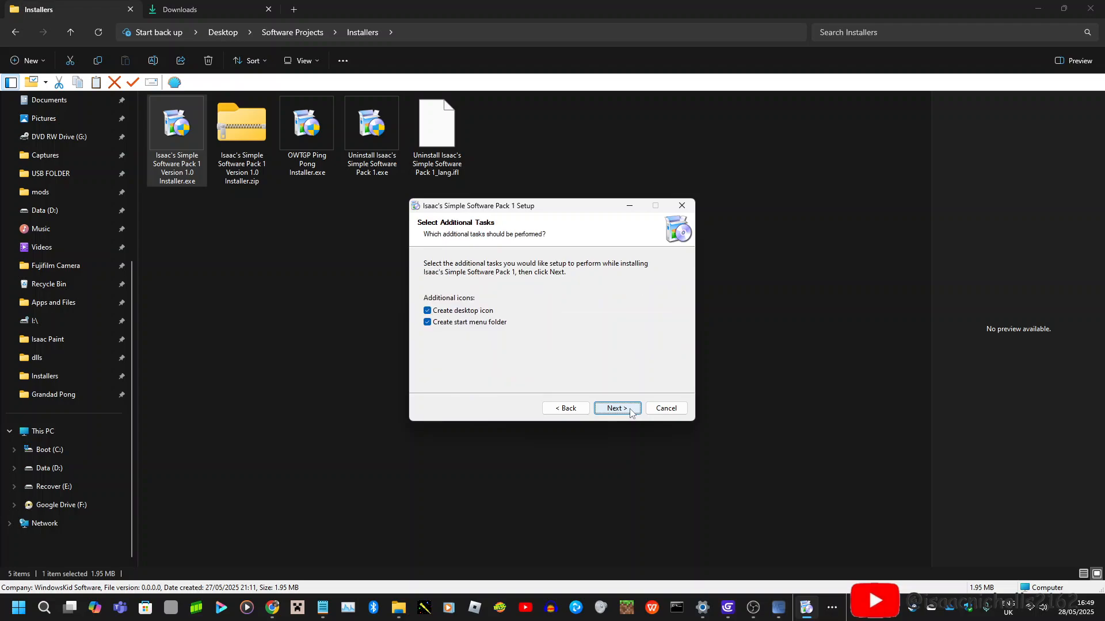
{"action": "left_click", "coordinate": [631, 412]}
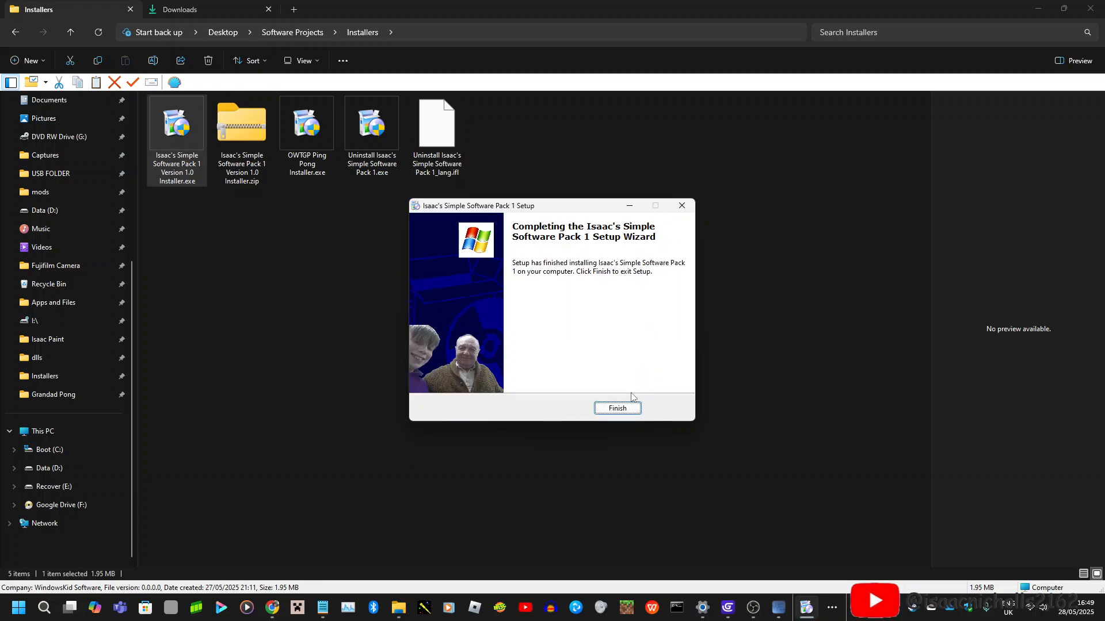
{"action": "left_click", "coordinate": [617, 408]}
{"action": "left_click", "coordinate": [1039, 8]}
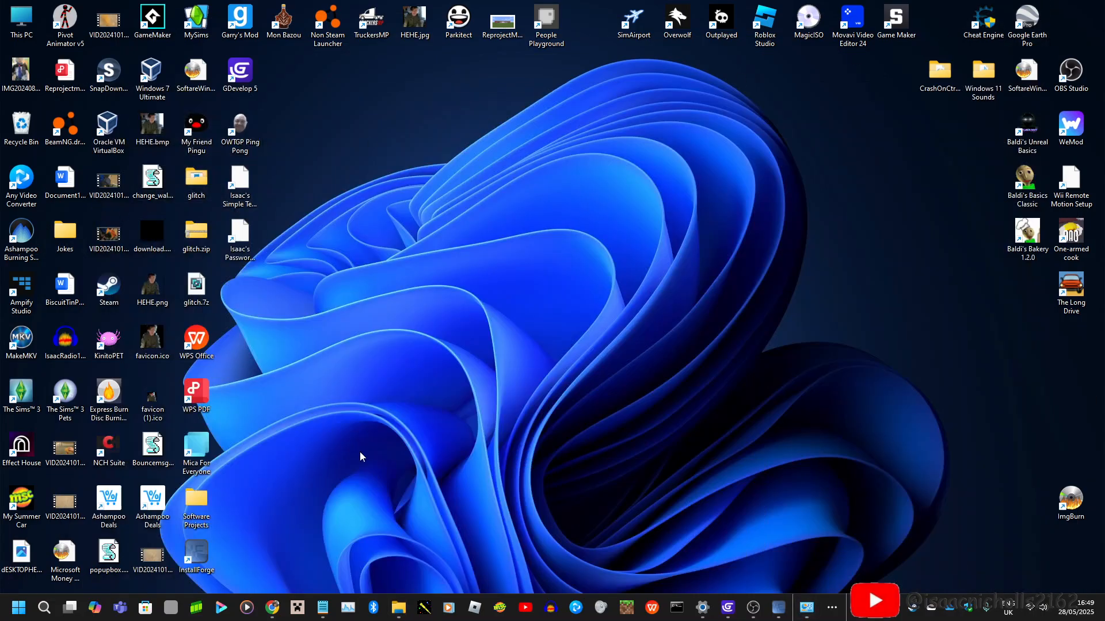
Open the Simple Software Pack 1 installation folder under Program Files (x86)\WindowsKid Software on the C: drive.
{"action": "left_click", "coordinate": [395, 608]}
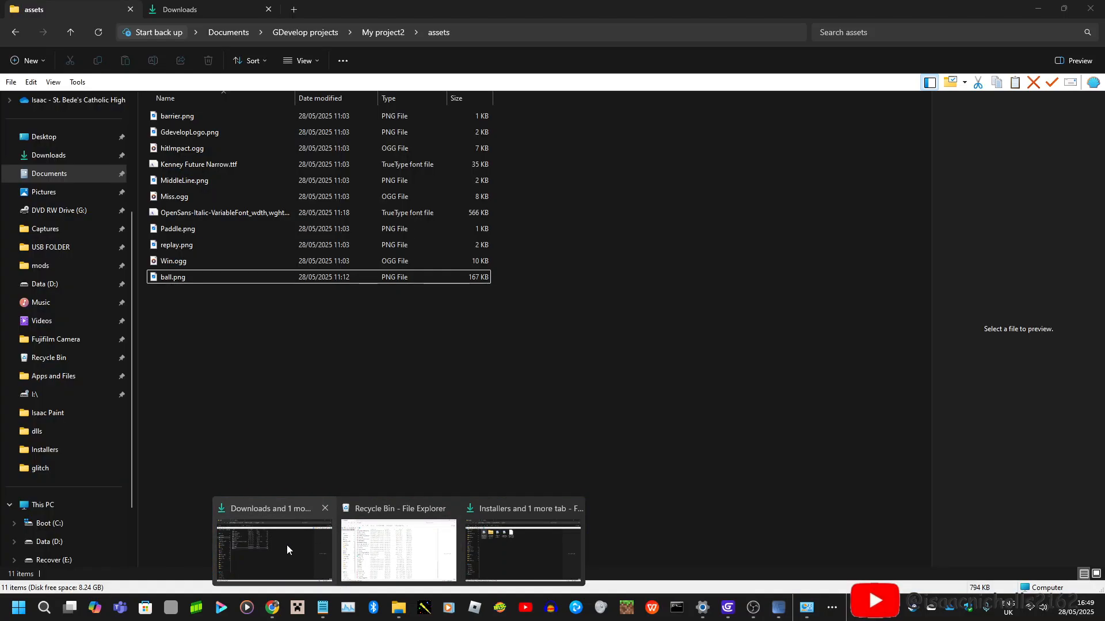
{"action": "left_click", "coordinate": [293, 549]}
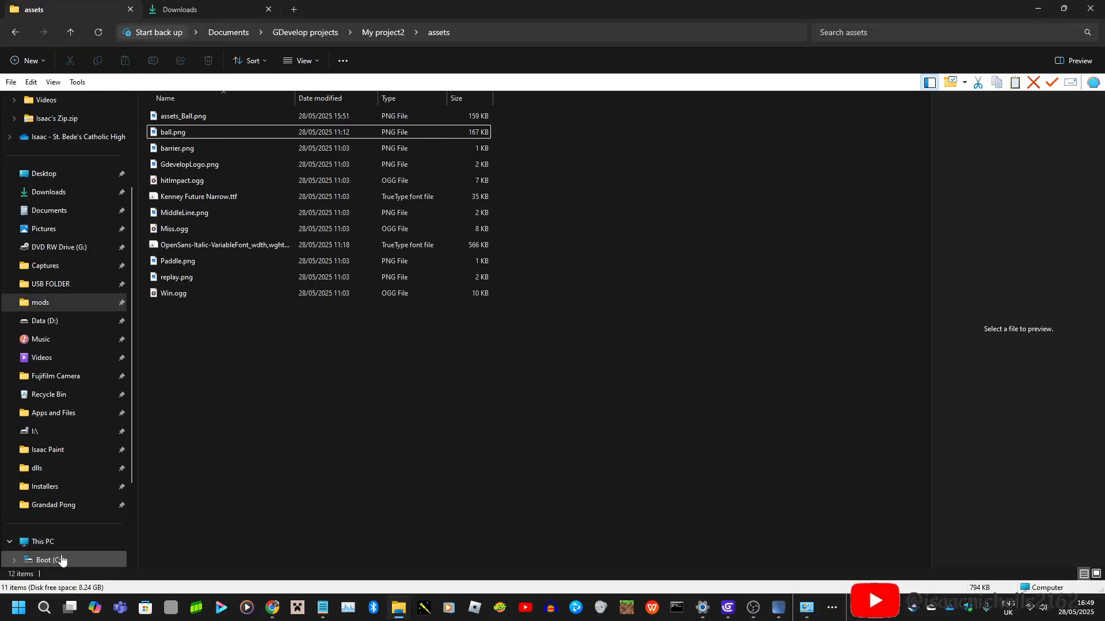
{"action": "left_click", "coordinate": [46, 558]}
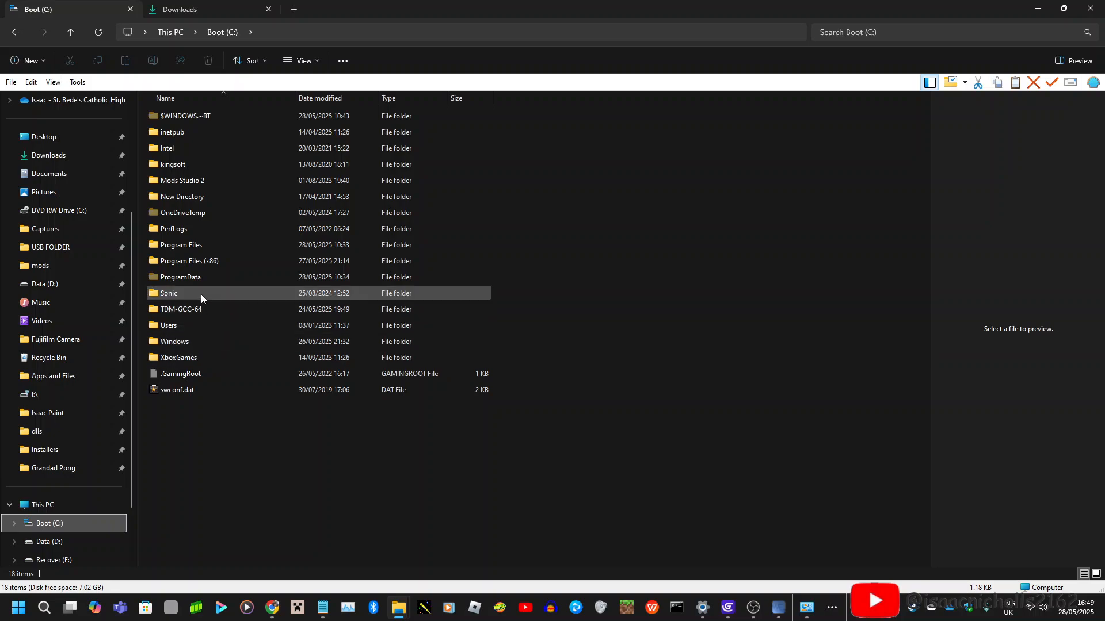
{"action": "double_click", "coordinate": [218, 260]}
{"action": "scroll", "coordinate": [401, 412], "scroll_direction": "down", "scroll_amount": 6}
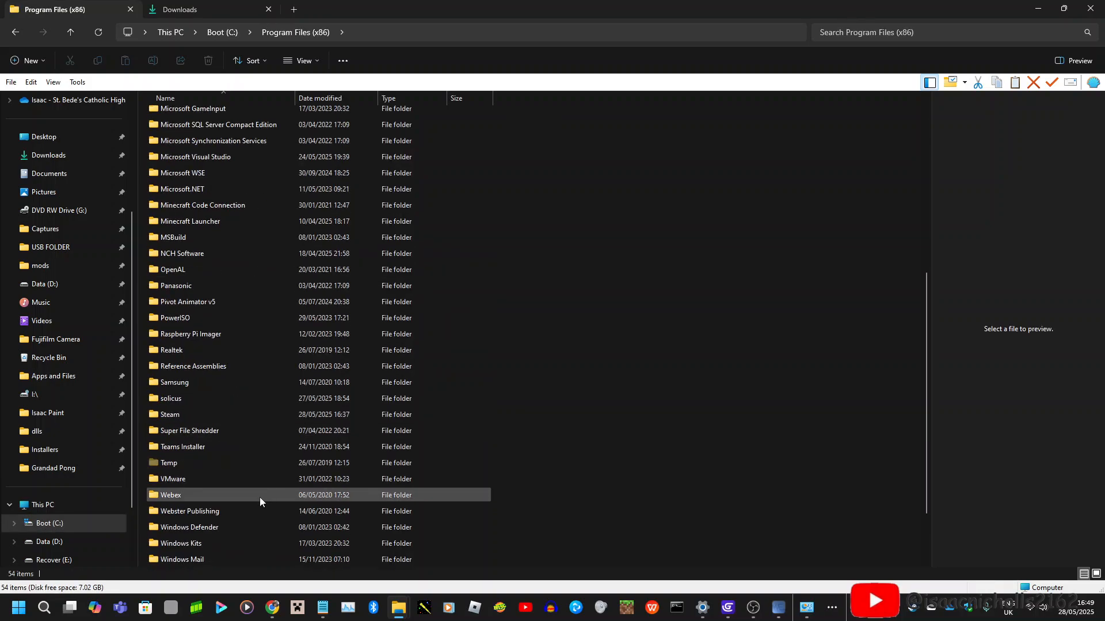
{"action": "scroll", "coordinate": [214, 526], "scroll_direction": "down", "scroll_amount": 3}
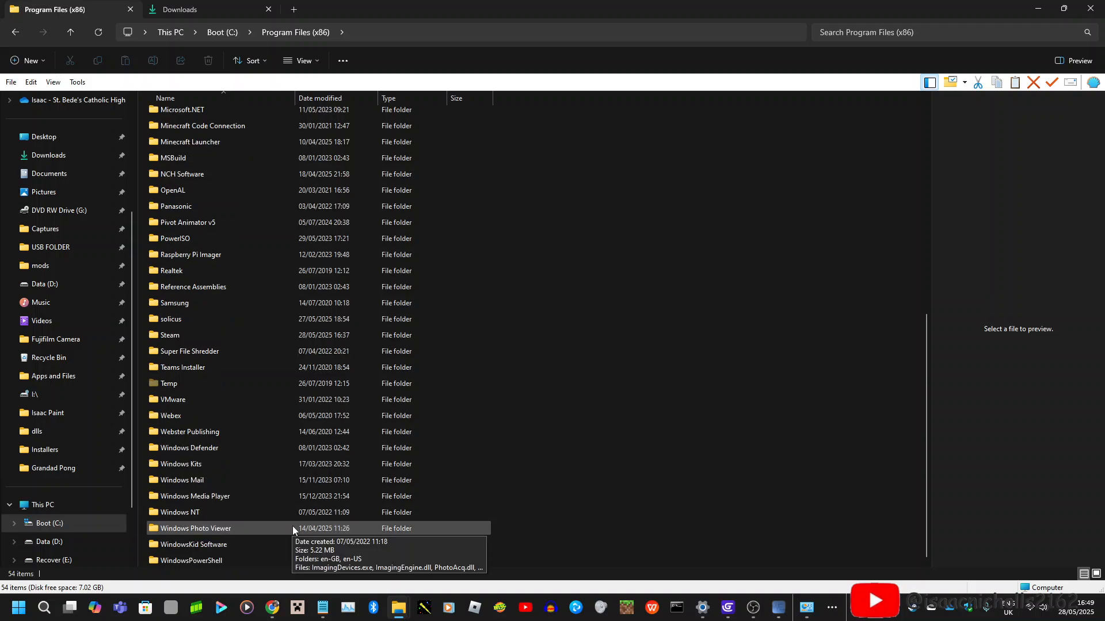
{"action": "double_click", "coordinate": [205, 544]}
{"action": "double_click", "coordinate": [195, 115]}
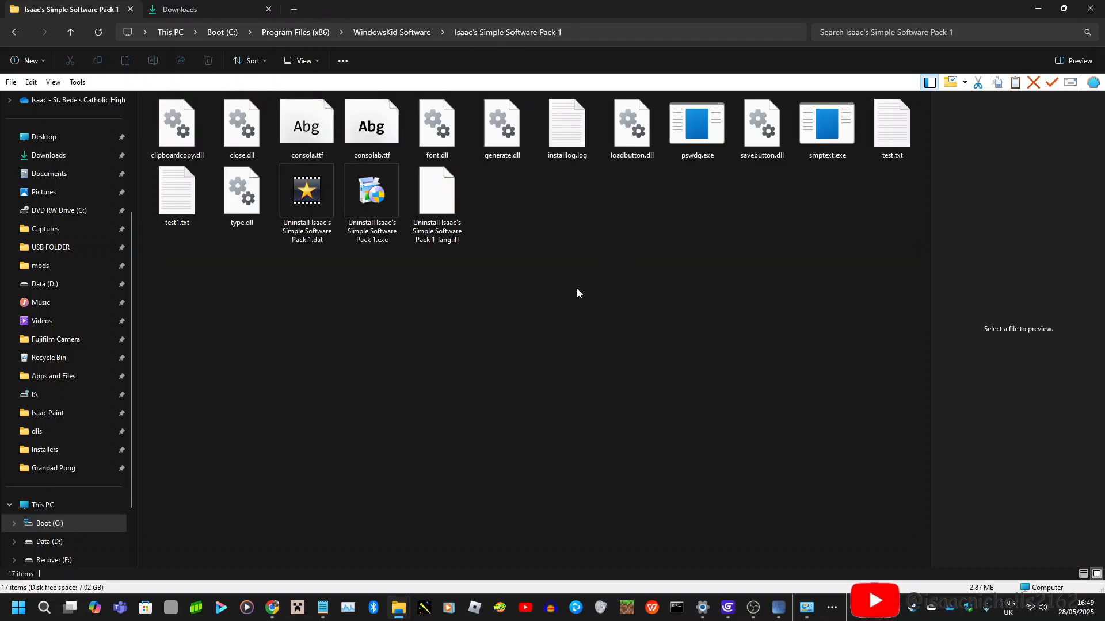
Test pswdg.exe and smptext.exe by launching each program from the installation folder and closing it again.
{"action": "left_click", "coordinate": [673, 124]}
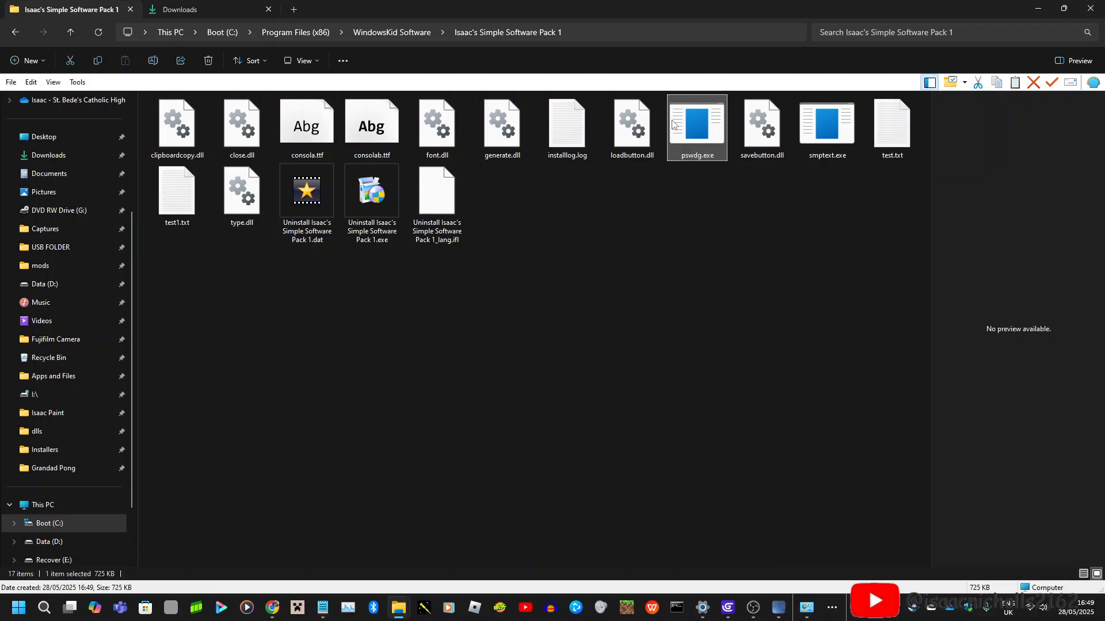
{"action": "double_click", "coordinate": [673, 124]}
{"action": "left_click", "coordinate": [292, 123]}
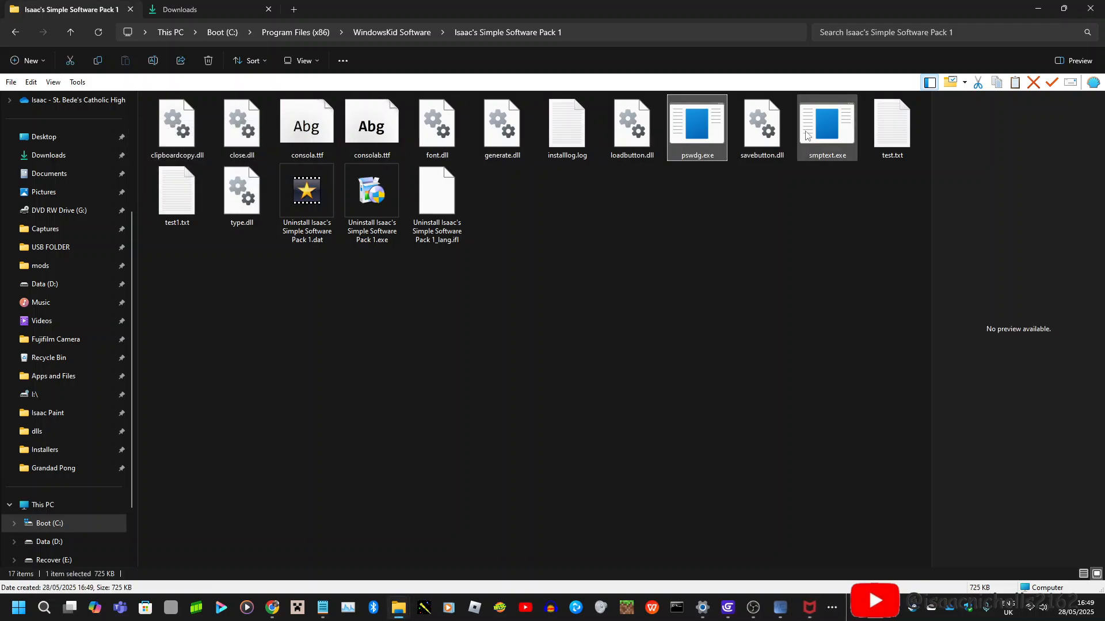
{"action": "double_click", "coordinate": [807, 135]}
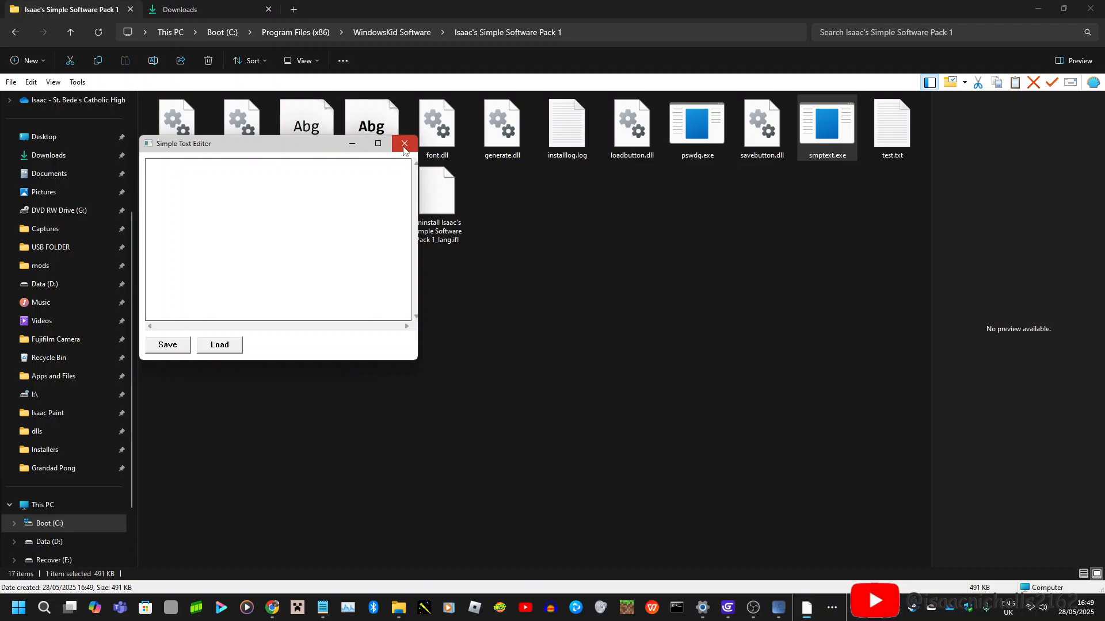
{"action": "left_click", "coordinate": [404, 144]}
Go back to the WindowsKid Software folder and open the Out With The Grandparent- Grandad Ping Pong folder inside OWTGP.
{"action": "left_click", "coordinate": [411, 30]}
{"action": "left_click", "coordinate": [409, 137]}
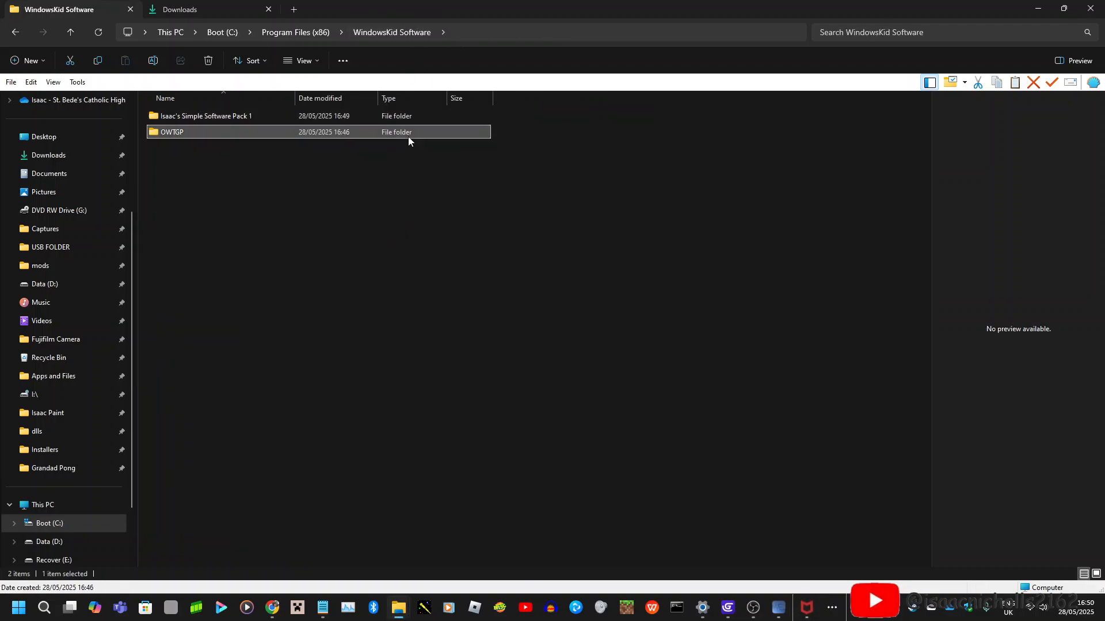
{"action": "double_click", "coordinate": [409, 137]}
{"action": "double_click", "coordinate": [333, 116]}
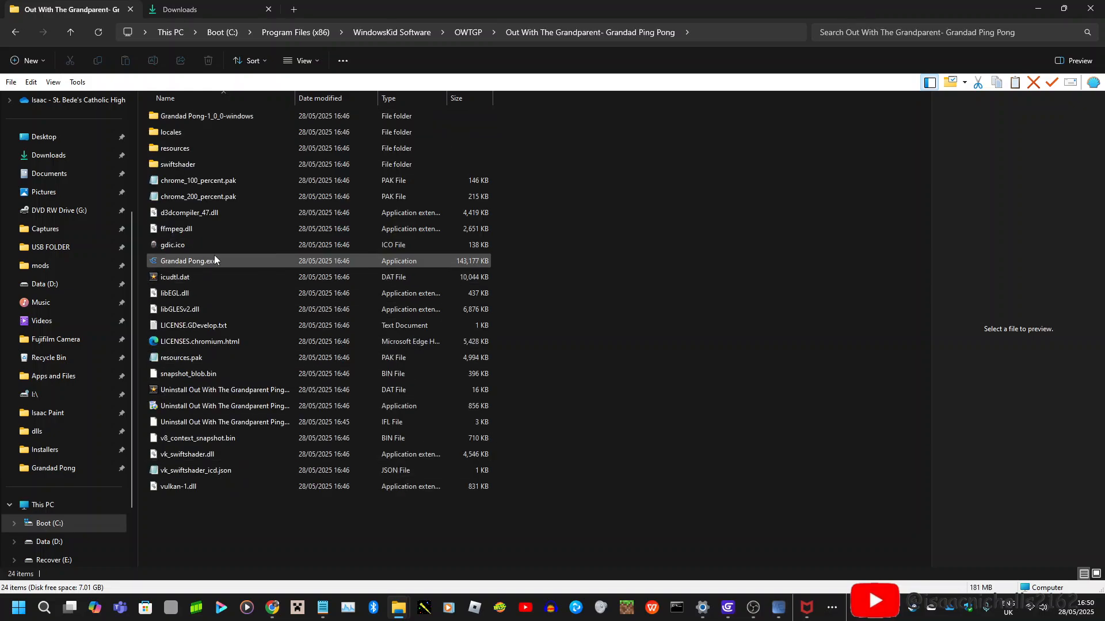
Launch Grandad Pong.exe from its installation folder, check the game's taskbar icon and preview, and close the game.
{"action": "double_click", "coordinate": [194, 260]}
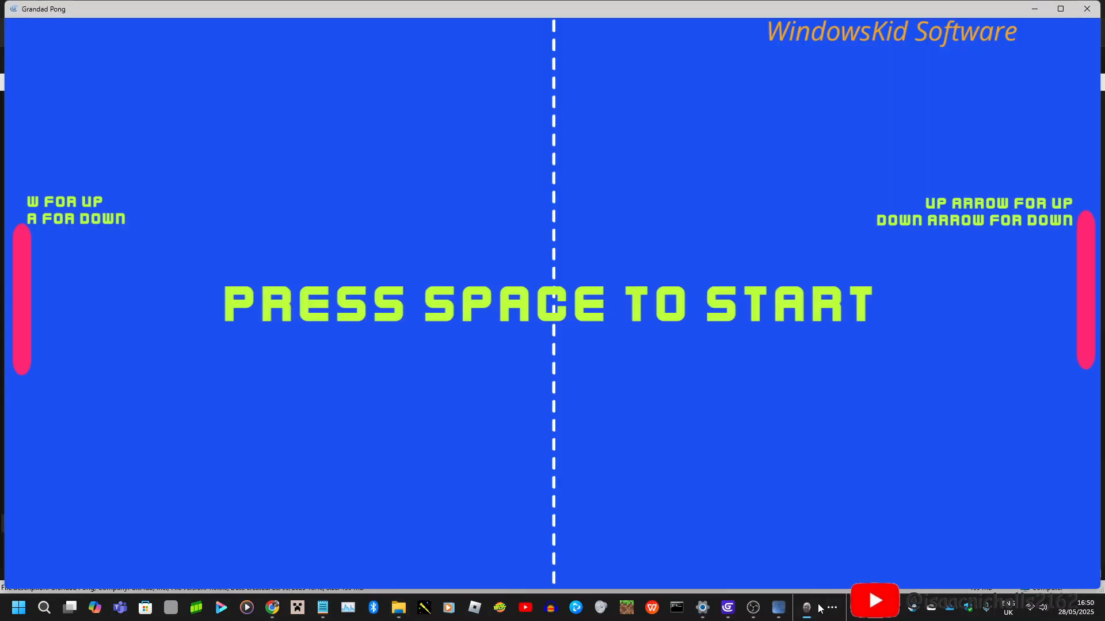
{"action": "mouse_move", "coordinate": [815, 616]}
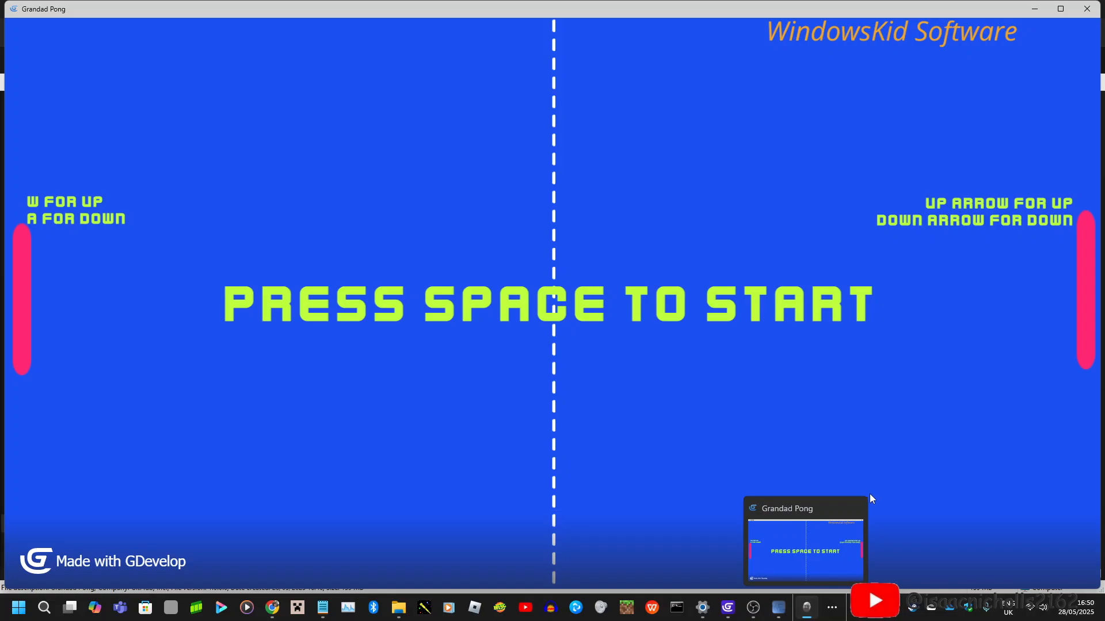
{"action": "left_click", "coordinate": [1087, 11]}
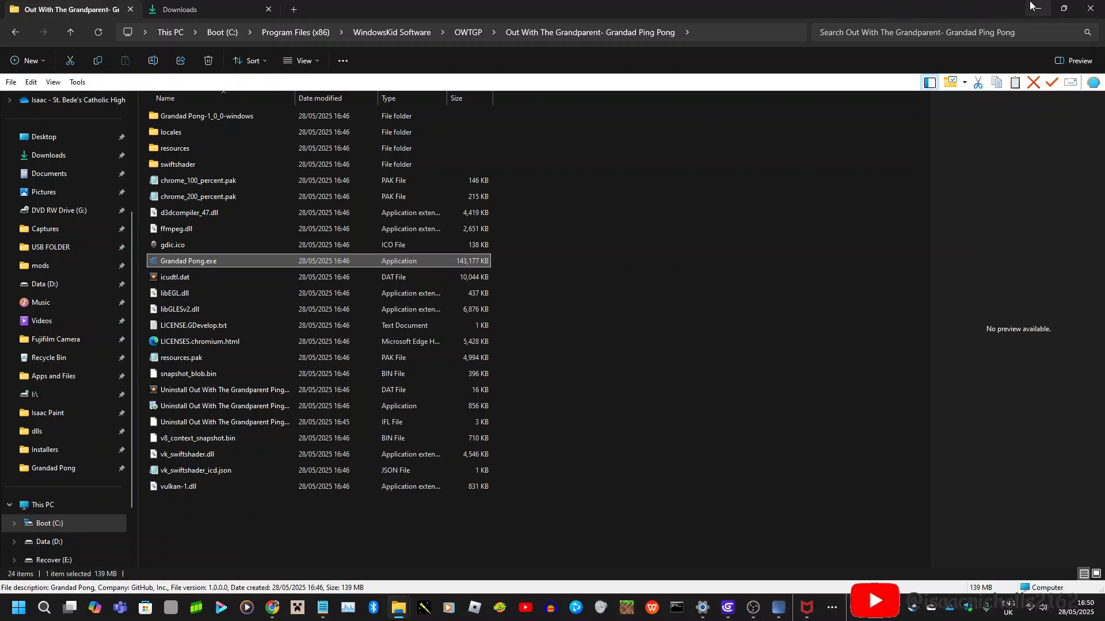
{"action": "left_click", "coordinate": [754, 608]}
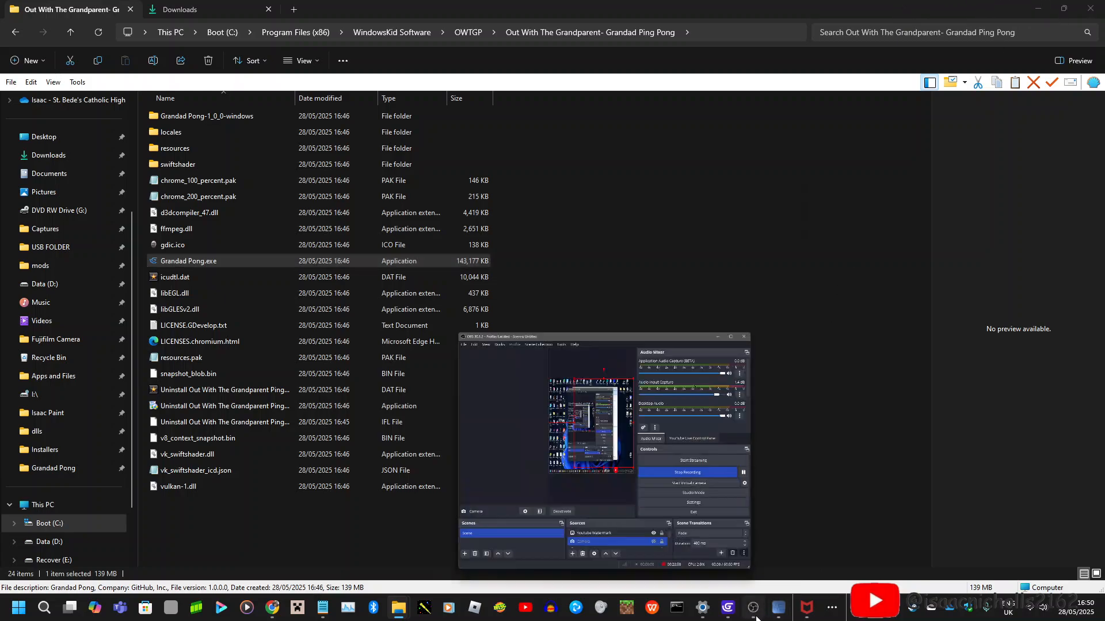